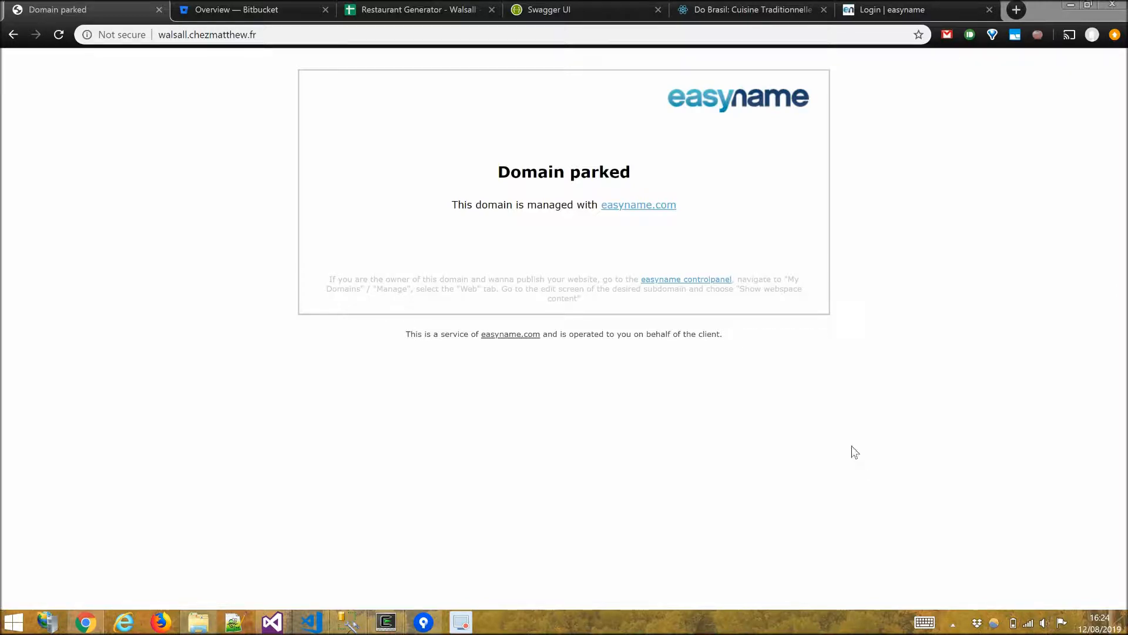
# Reload the walsall.chezmatthew.fr page and glance at the Bitbucket dashboard.
pyautogui.click(231, 36)
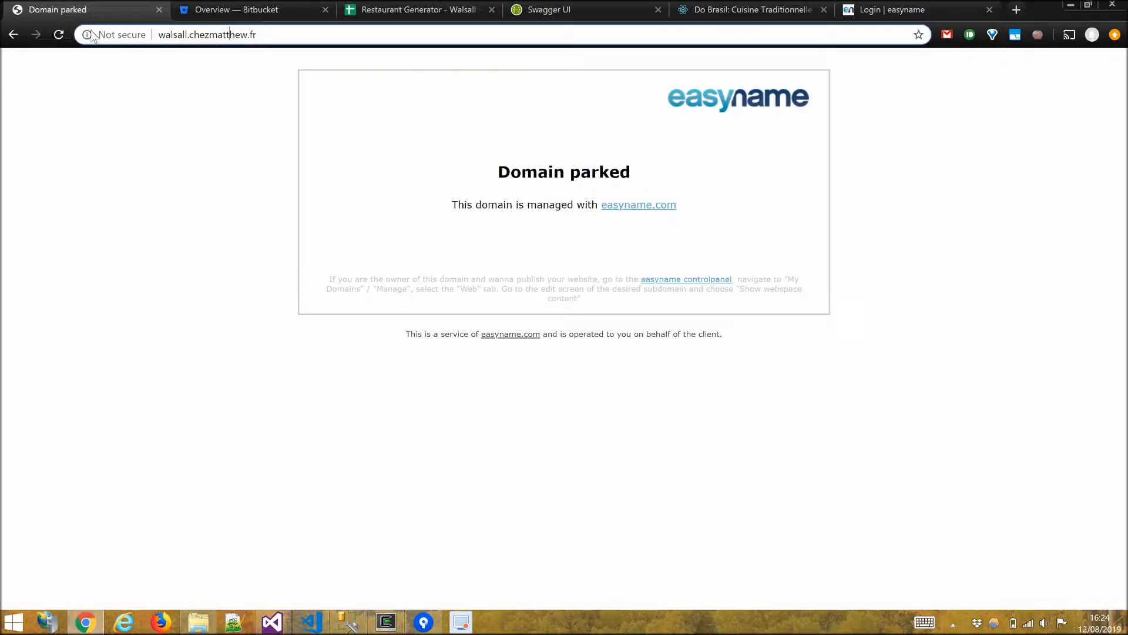
pyautogui.click(59, 35)
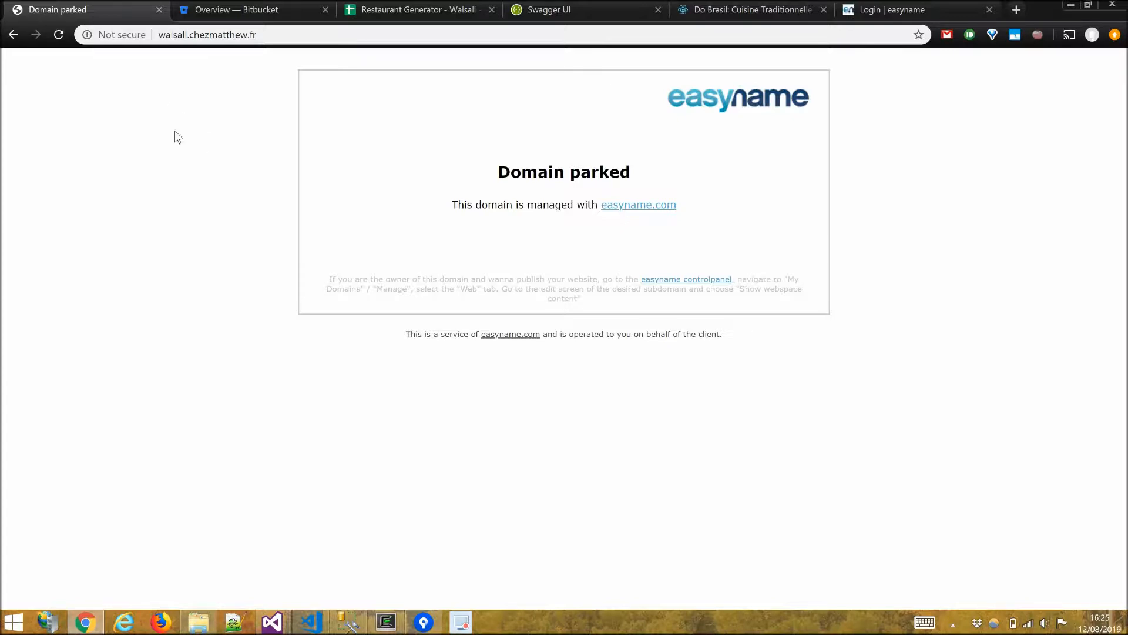
pyautogui.click(235, 16)
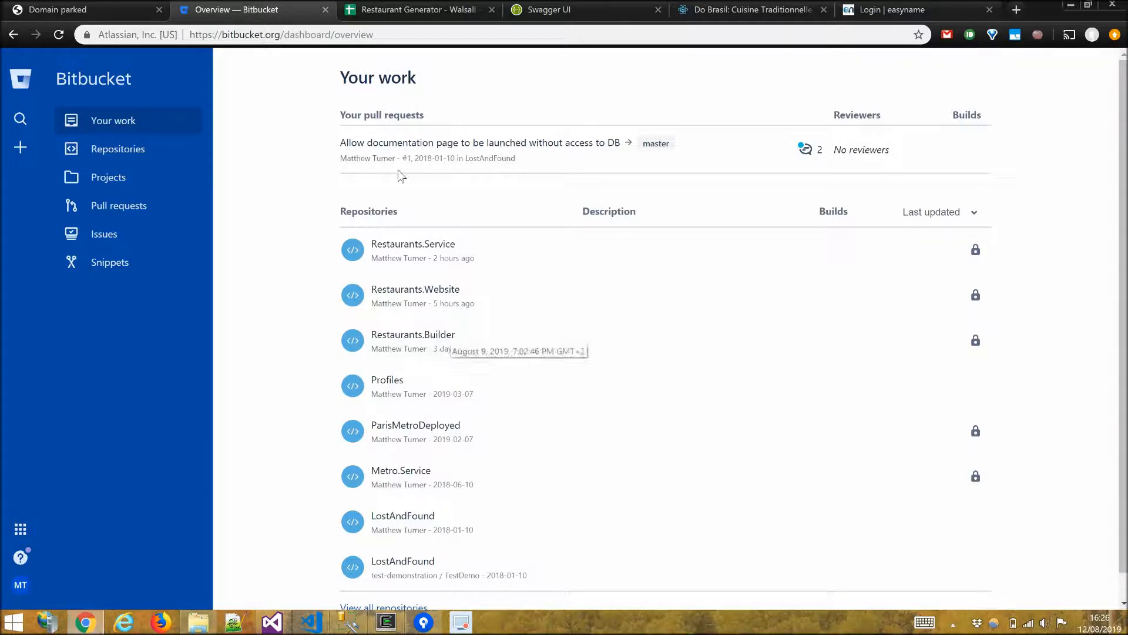
# In the Restaurant Generator spreadsheet, enter Name as The Walsall and Code as walsall.
pyautogui.click(429, 7)
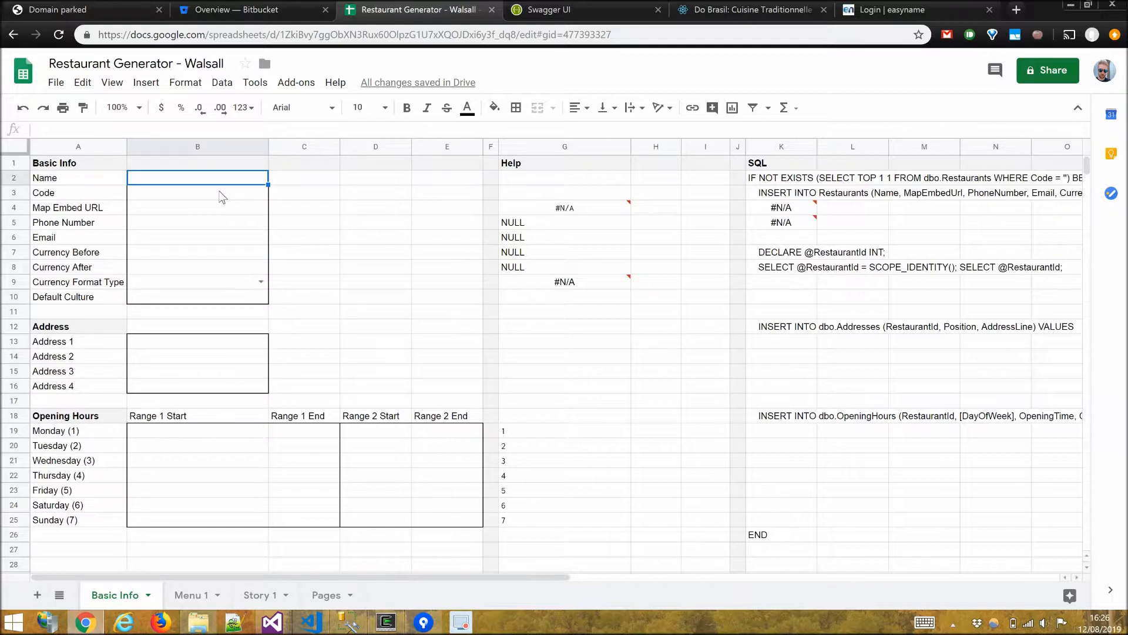
pyautogui.write('The Wa')
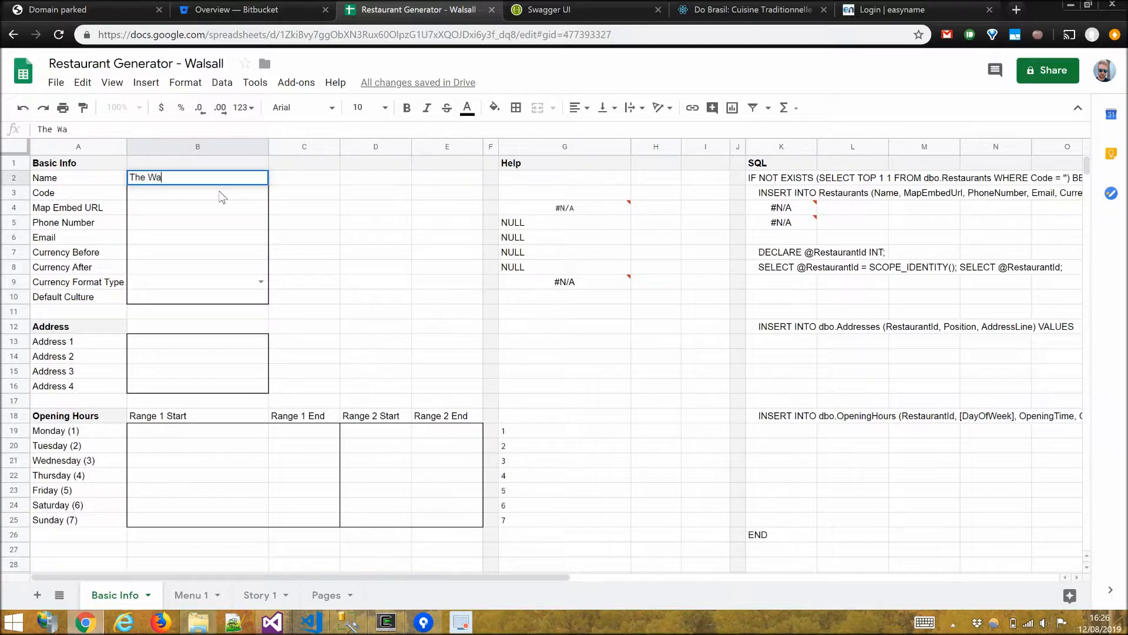
pyautogui.write('lsall')
pyautogui.press('Return')
pyautogui.write('walsall')
pyautogui.press('Return')
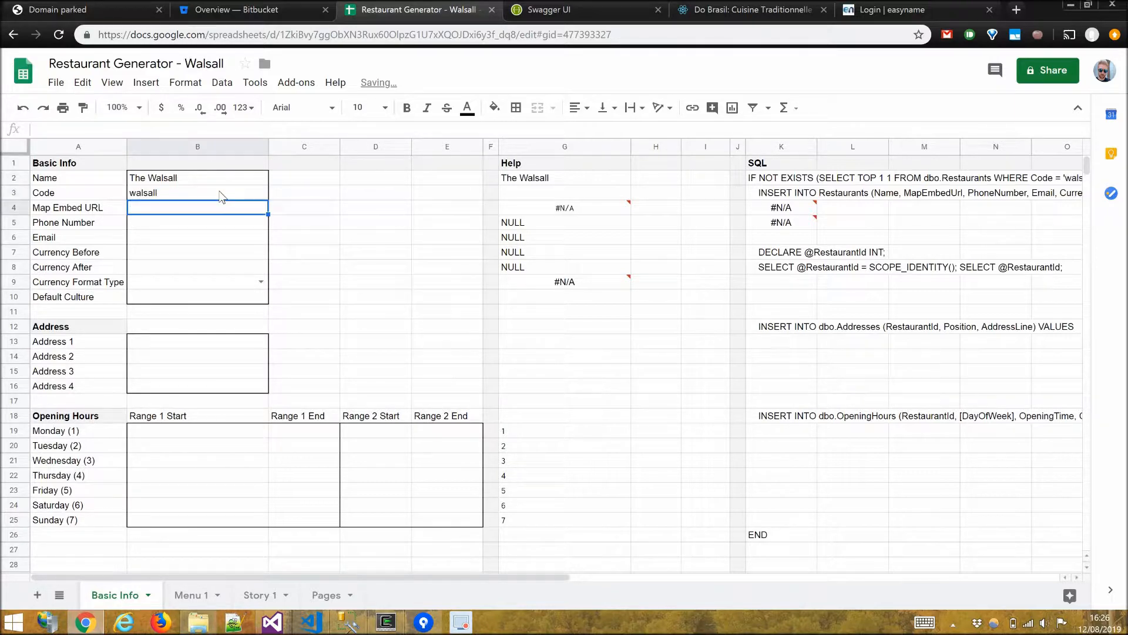
# Search Google Maps for walsall in a new window and zoom into the town centre.
pyautogui.hotkey('ctrl', 'n')
pyautogui.write('m wa')
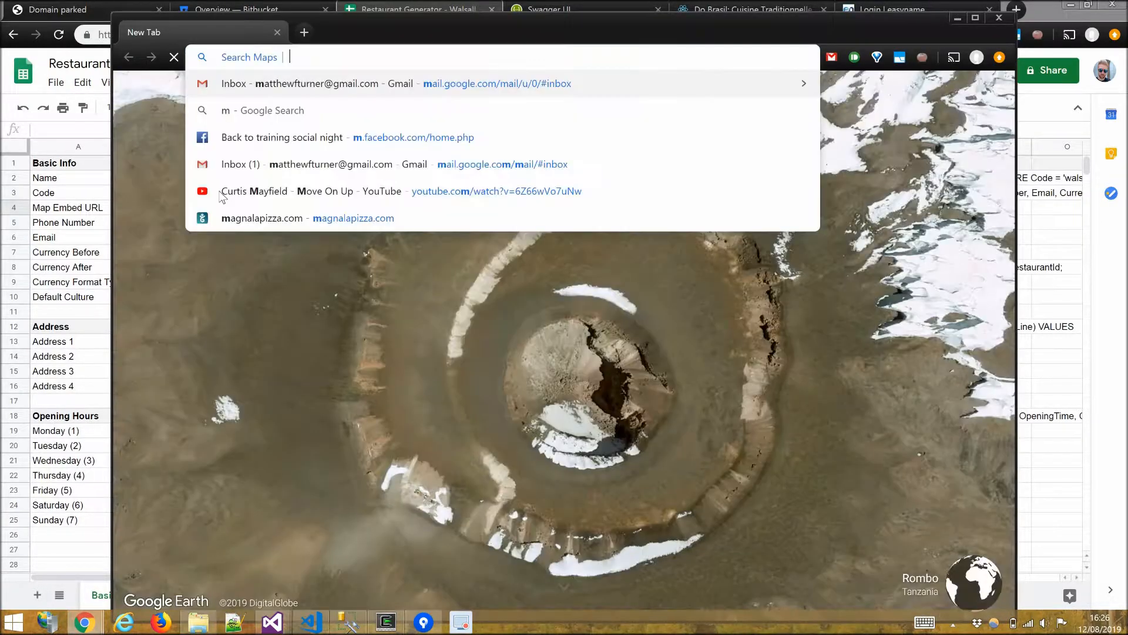
pyautogui.write('lsall')
pyautogui.press('Return')
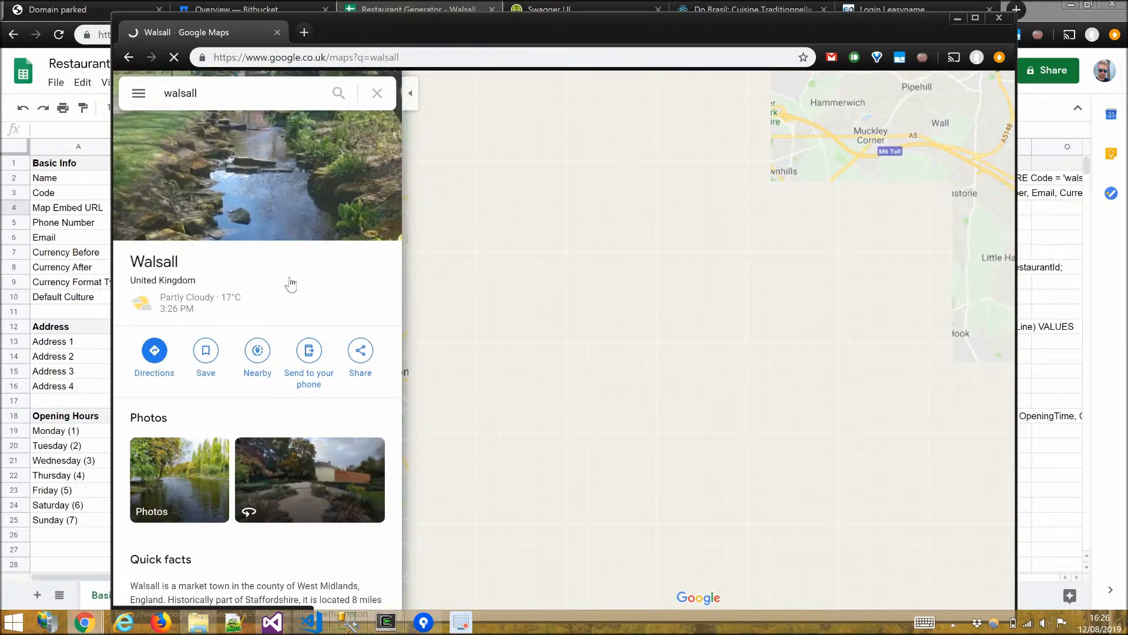
pyautogui.scroll(3, 710, 402)
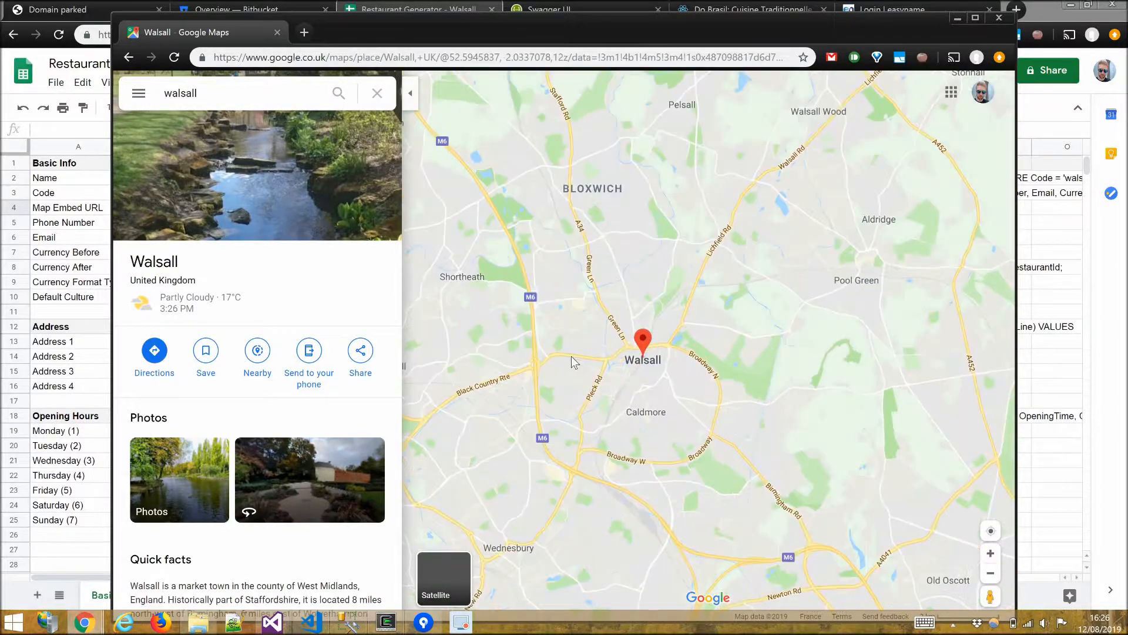
pyautogui.scroll(2, 599, 307)
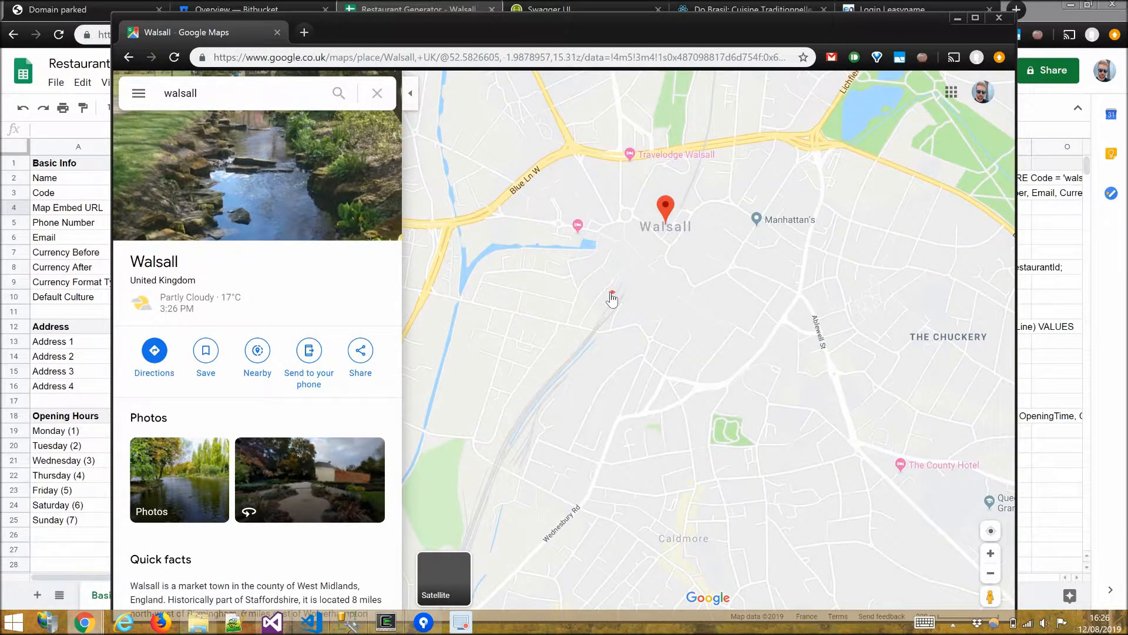
# Copy the embed-map HTML for Walsall train station and close the maps window.
pyautogui.click(620, 294)
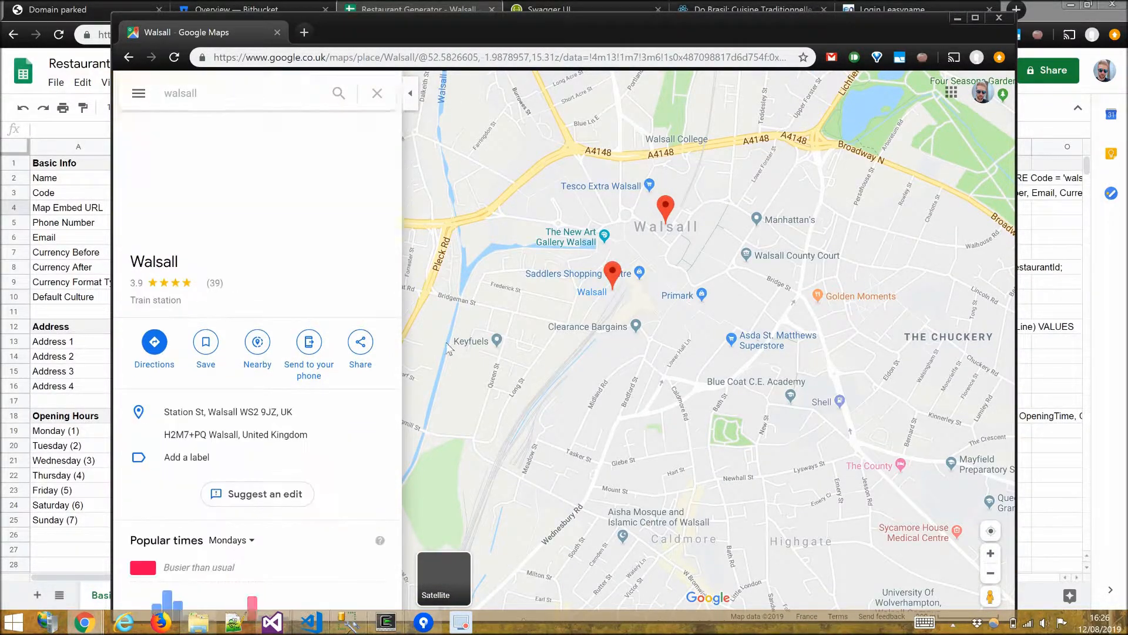
pyautogui.click(366, 347)
pyautogui.click(537, 262)
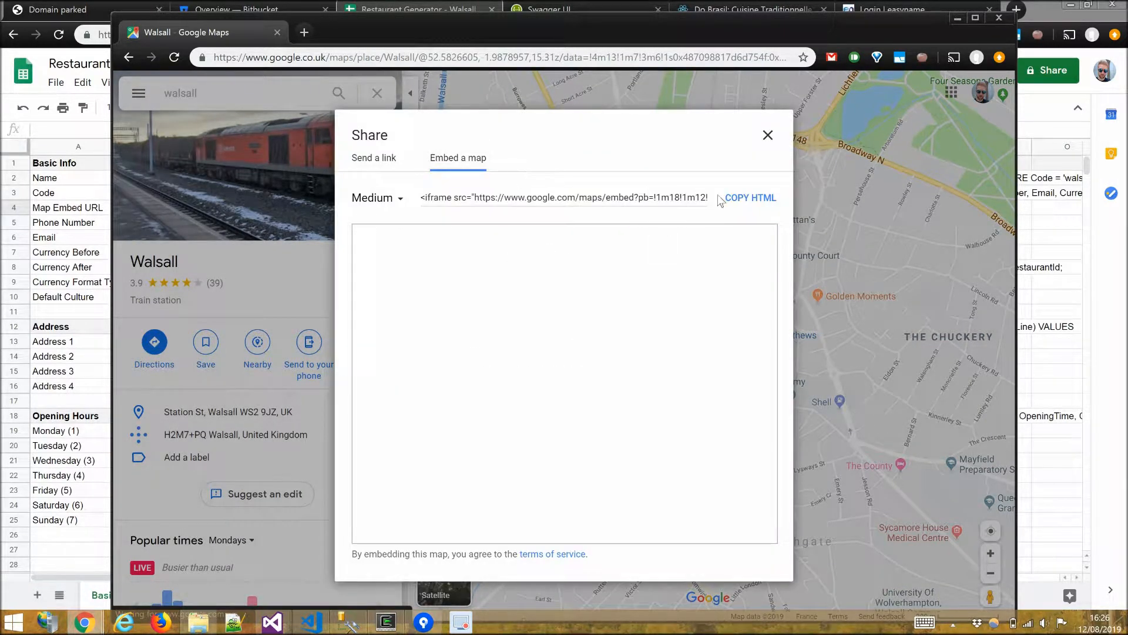
pyautogui.click(732, 199)
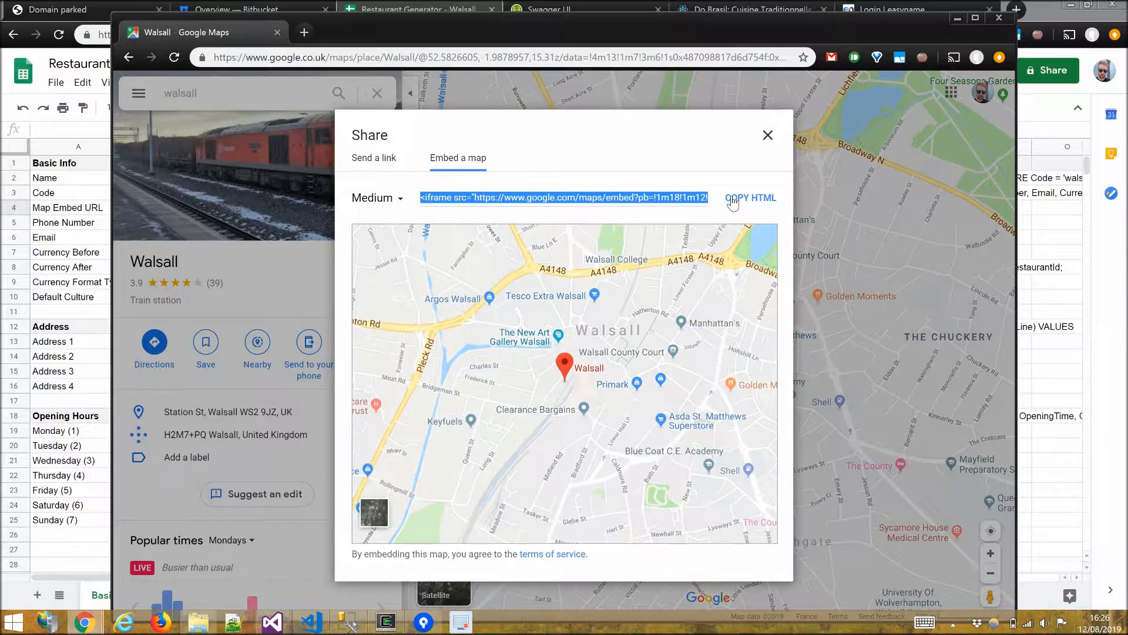
pyautogui.hotkey('ctrl', 'w')
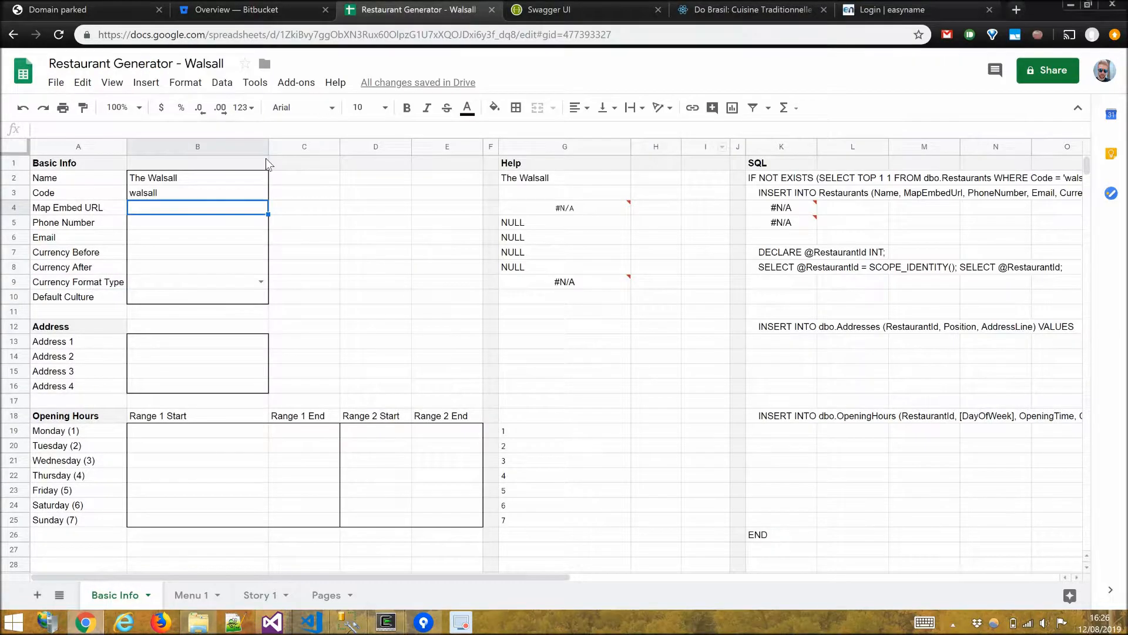
# Paste the embed HTML as the Map Embed URL and enter the restaurant's phone number.
pyautogui.hotkey('ctrl', 'v')
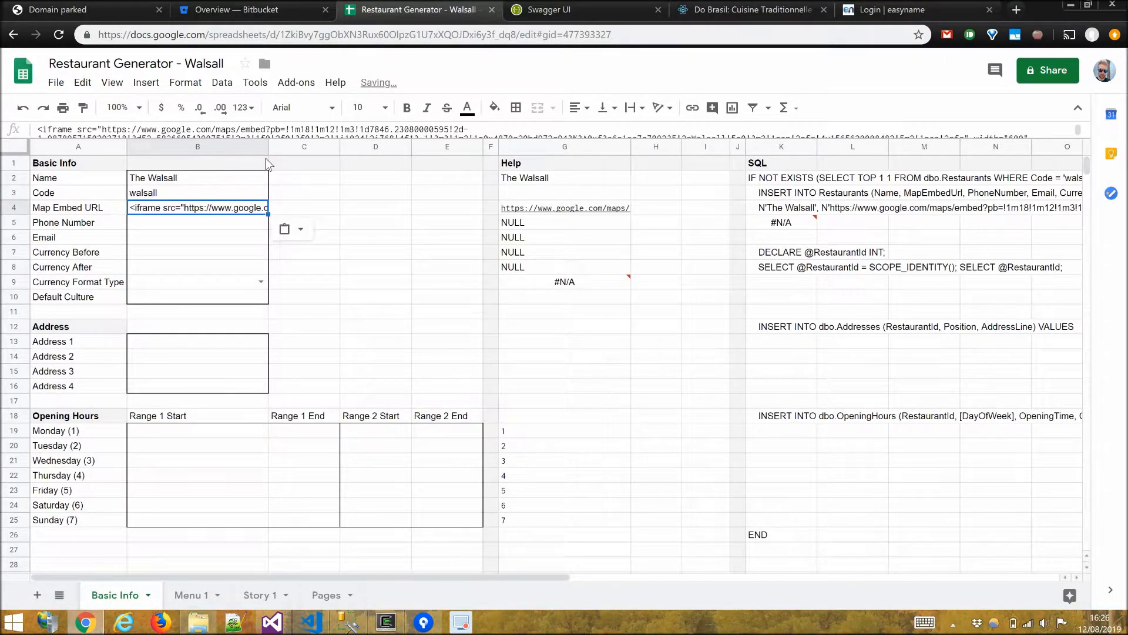
pyautogui.press('Return')
pyautogui.press('Return')
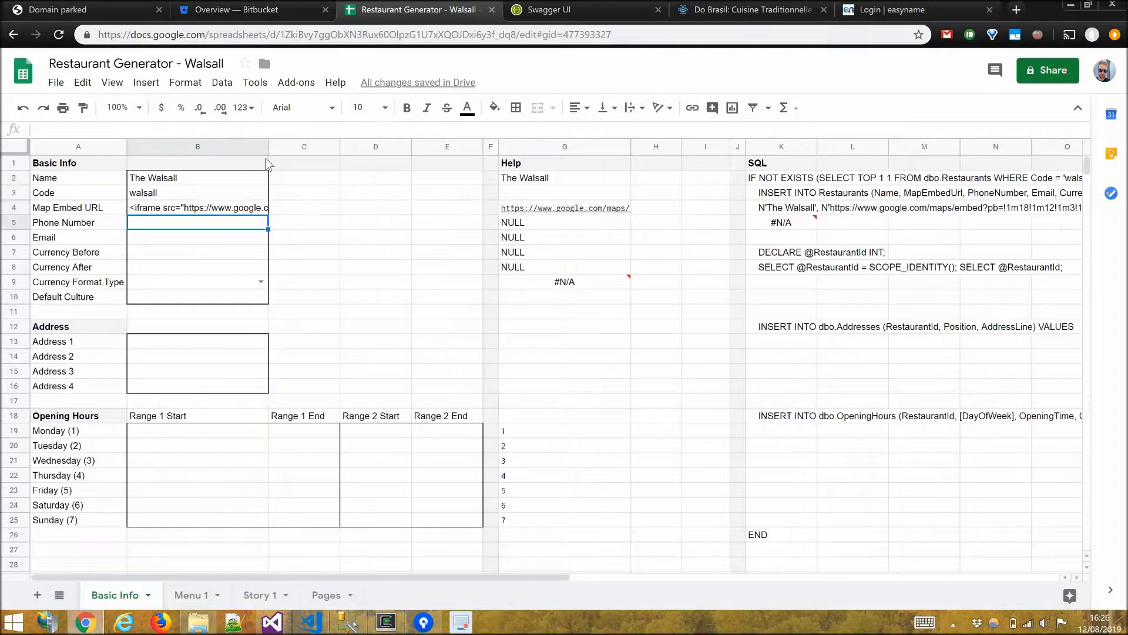
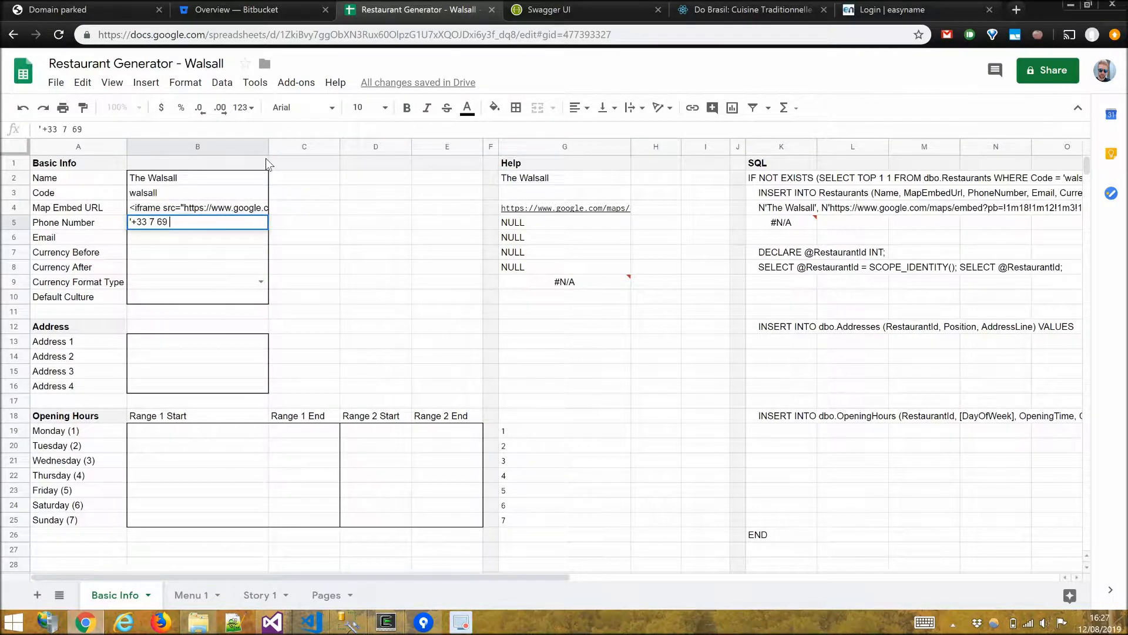
pyautogui.press('Return')
# Enter the restaurant's contact e-mail address.
pyautogui.press('Return')
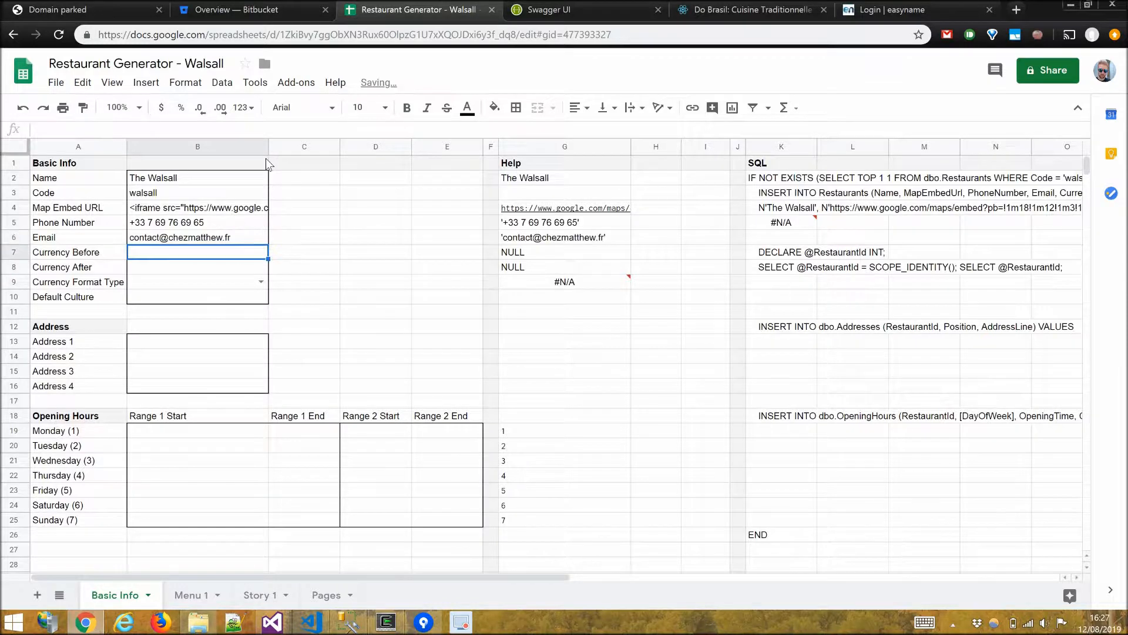
# Set Currency Before to £ and Default Culture to en.
pyautogui.write('£')
pyautogui.press('Return')
pyautogui.press('Return')
pyautogui.press('Return')
pyautogui.write('en')
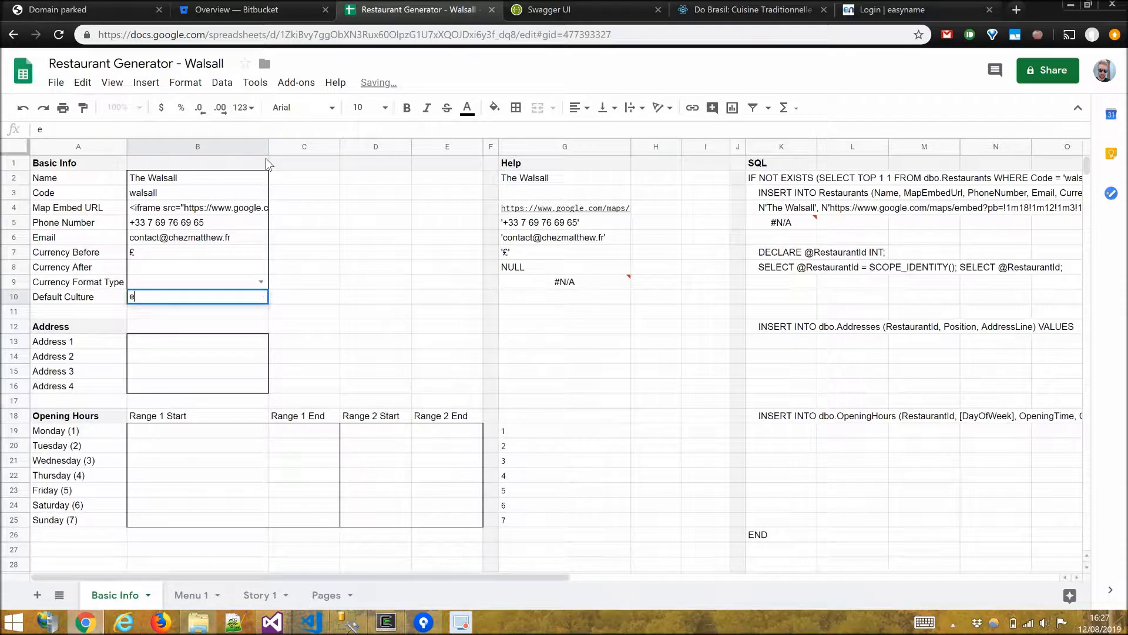
pyautogui.press('Return')
# Set Currency Format Type to TruncateWholeNumbersOnly (1).
pyautogui.press('Up')
pyautogui.press('Up')
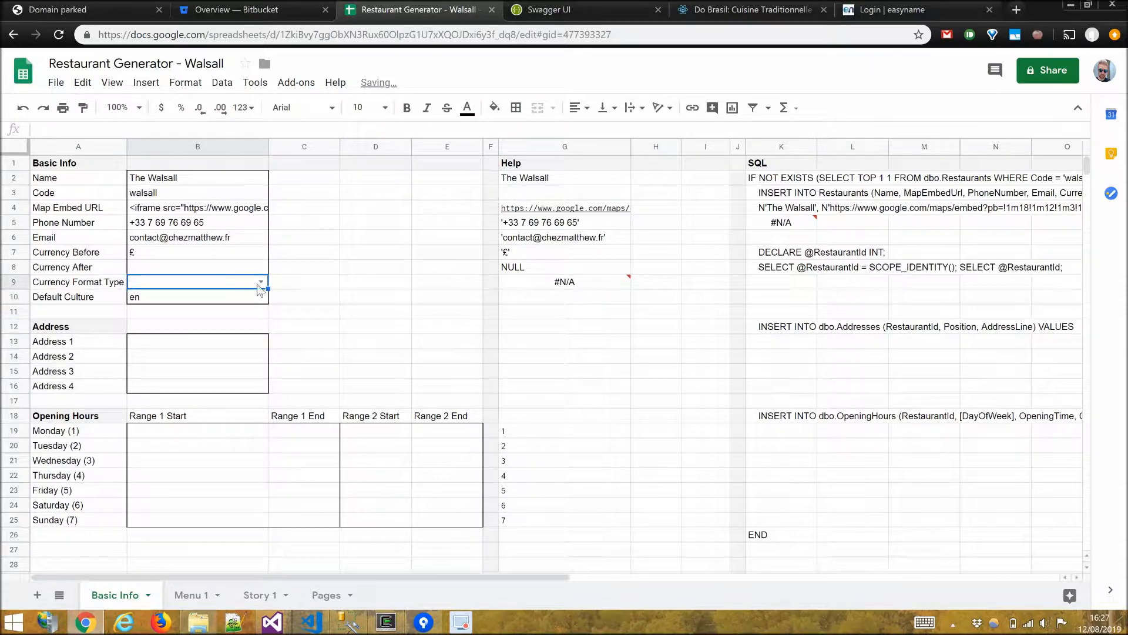
pyautogui.click(260, 283)
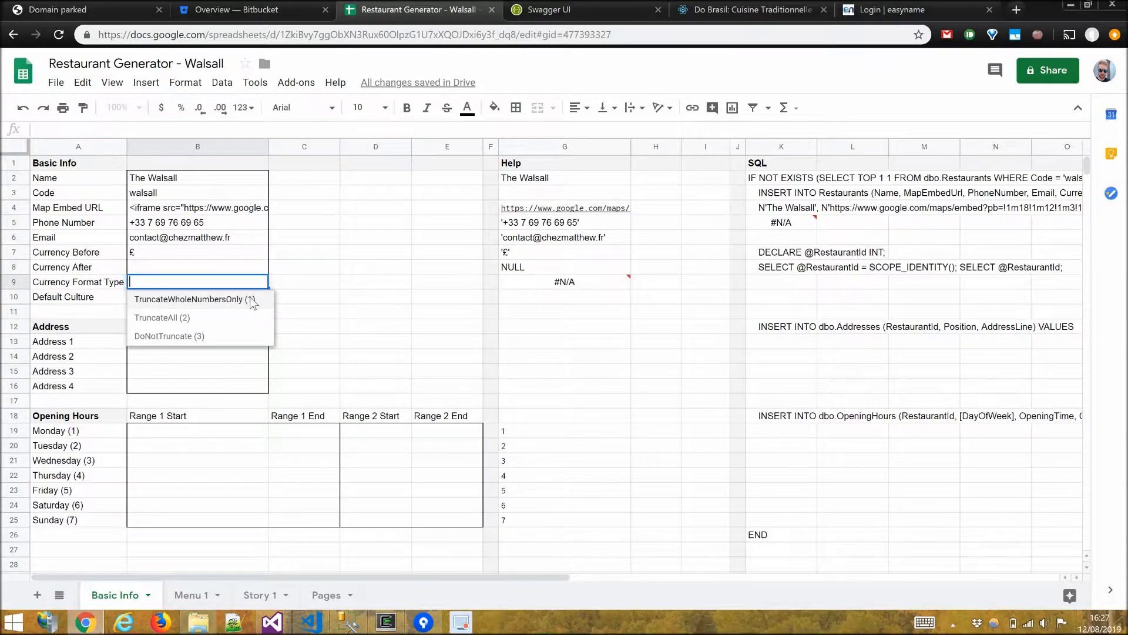
pyautogui.click(253, 300)
# Enter the restaurant's street, town and postcode as address lines 1 to 3.
pyautogui.click(205, 341)
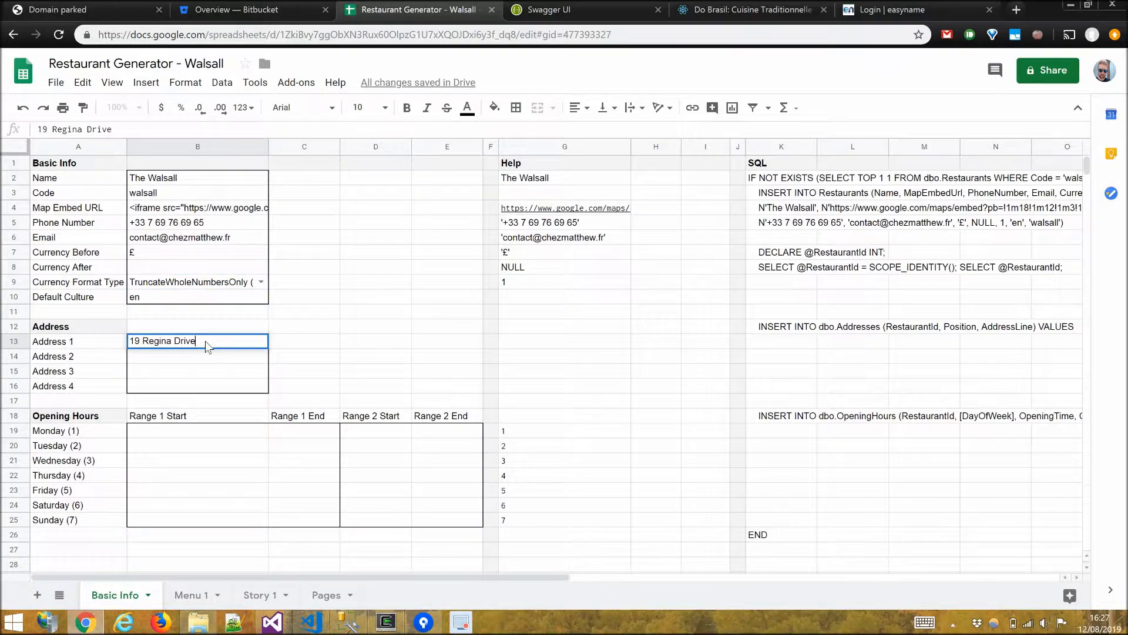
pyautogui.press('Return')
pyautogui.write('Walsall')
pyautogui.press('Return')
pyautogui.write('WS4 2HB')
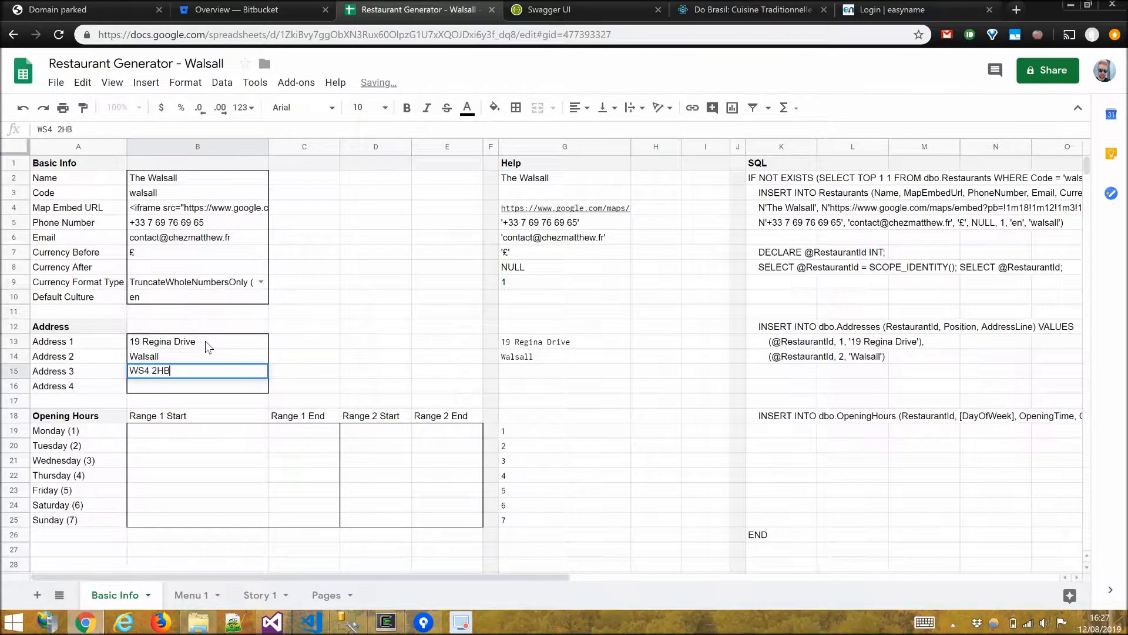
pyautogui.press('Return')
# Set Range 1 Start to 09:00 for Monday through Friday.
pyautogui.press('Down')
pyautogui.press('Down')
pyautogui.press('Down')
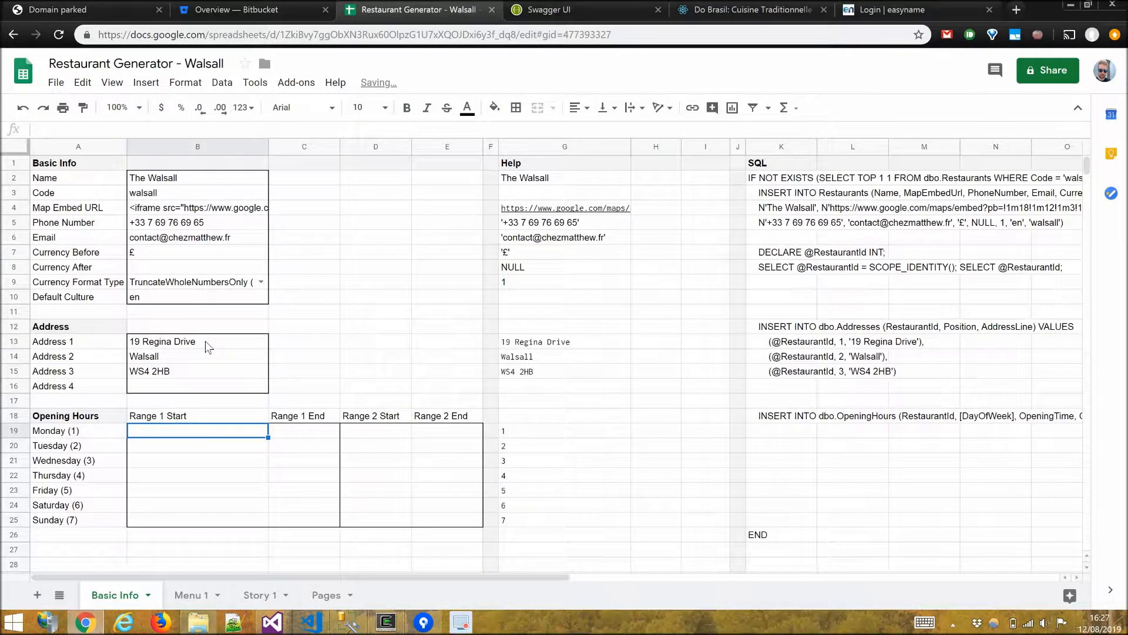
pyautogui.write('09:00')
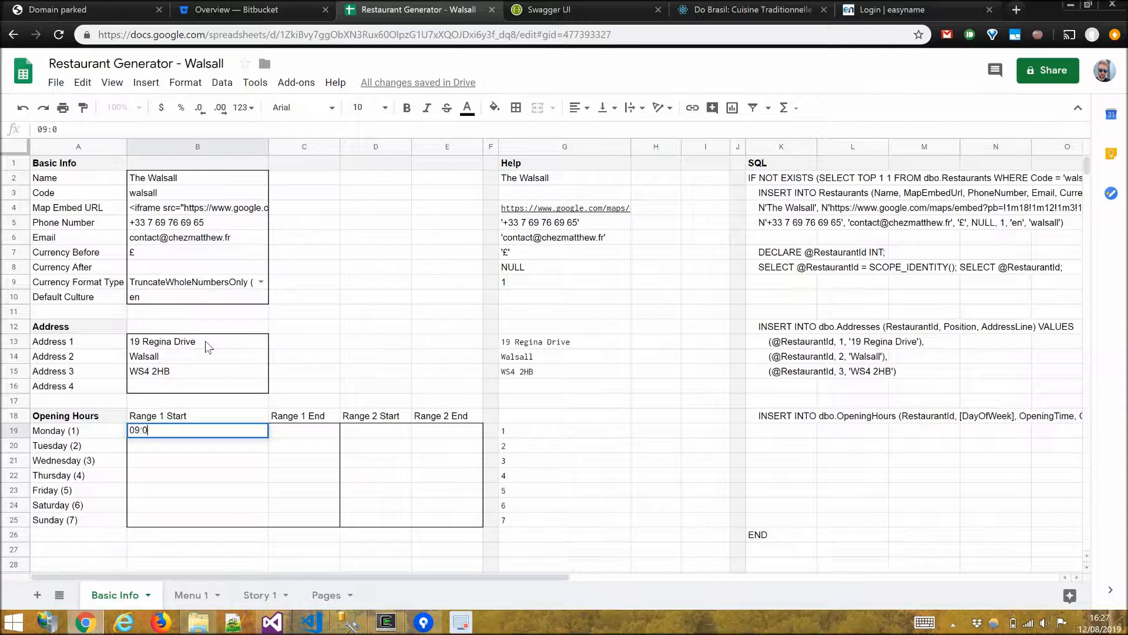
pyautogui.press('Return')
pyautogui.press('Up')
pyautogui.hotkey('ctrl', 'c')
pyautogui.press('Down')
pyautogui.hotkey('ctrl', 'v')
pyautogui.press('Down')
pyautogui.hotkey('ctrl', 'v')
pyautogui.press('Down')
pyautogui.hotkey('ctrl', 'v')
pyautogui.press('Down')
pyautogui.hotkey('ctrl', 'v')
# Set Range 1 End to 17:00 for Monday through Friday.
pyautogui.press('Right')
pyautogui.press('Right')
pyautogui.press('Right')
pyautogui.press('Left')
pyautogui.press('Up')
pyautogui.press('Up')
pyautogui.press('Left')
pyautogui.press('Up')
pyautogui.press('Up')
pyautogui.write('17:00')
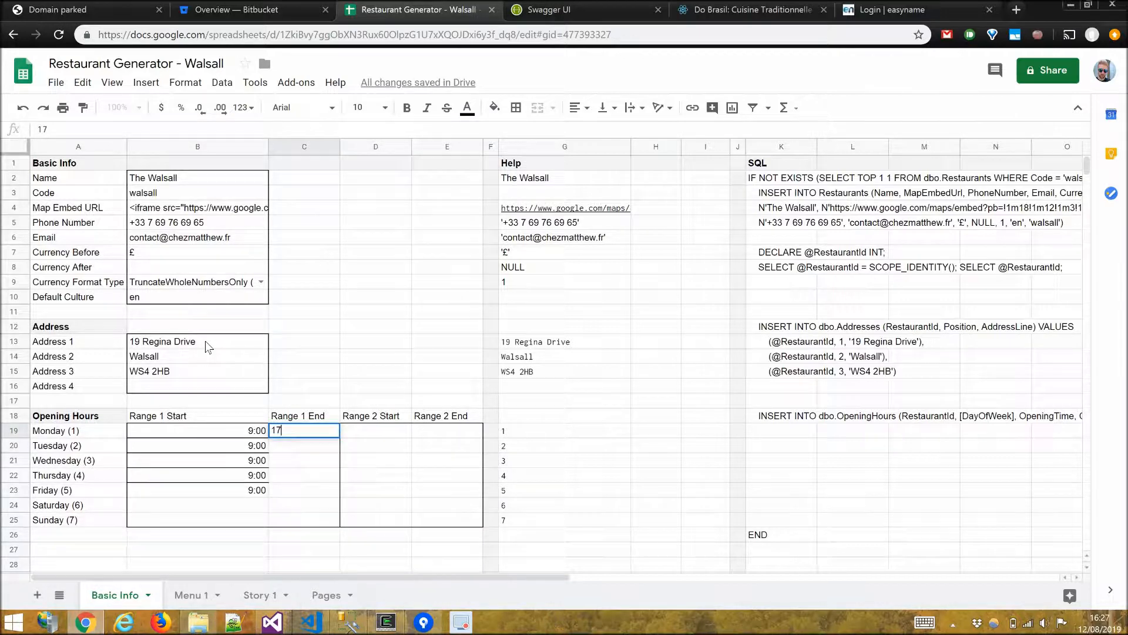
pyautogui.press('Return')
pyautogui.press('Up')
pyautogui.hotkey('ctrl', 'c')
pyautogui.press('Down')
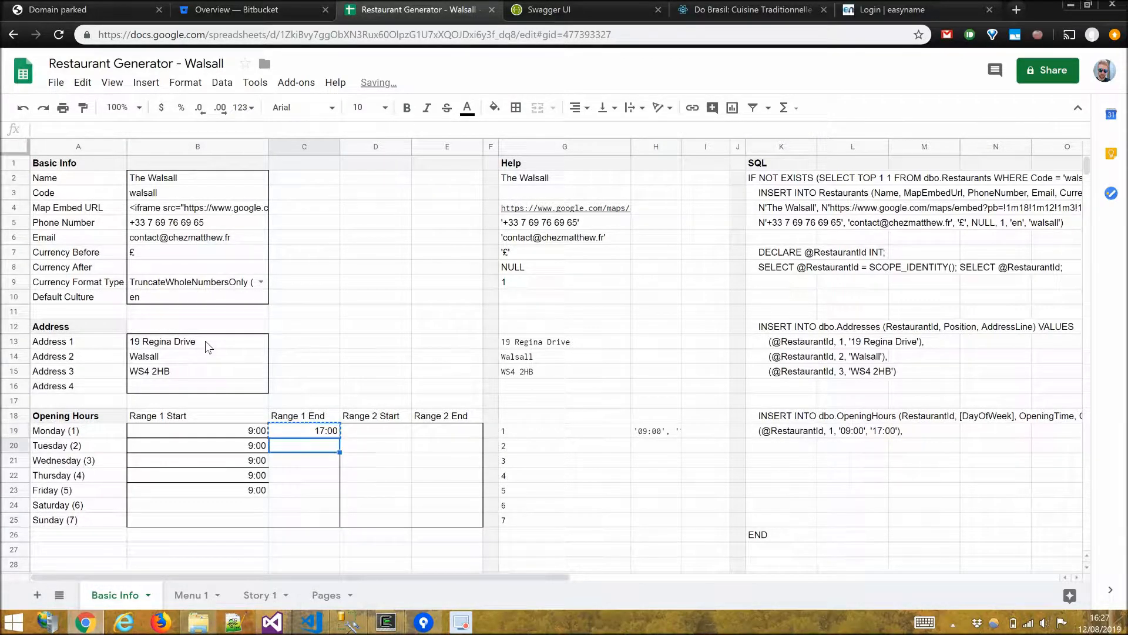
pyautogui.hotkey('ctrl', 'v')
pyautogui.press('Down')
pyautogui.hotkey('ctrl', 'v')
pyautogui.press('Down')
pyautogui.hotkey('ctrl', 'v')
pyautogui.press('Down')
pyautogui.hotkey('ctrl', 'v')
pyautogui.press('Down')
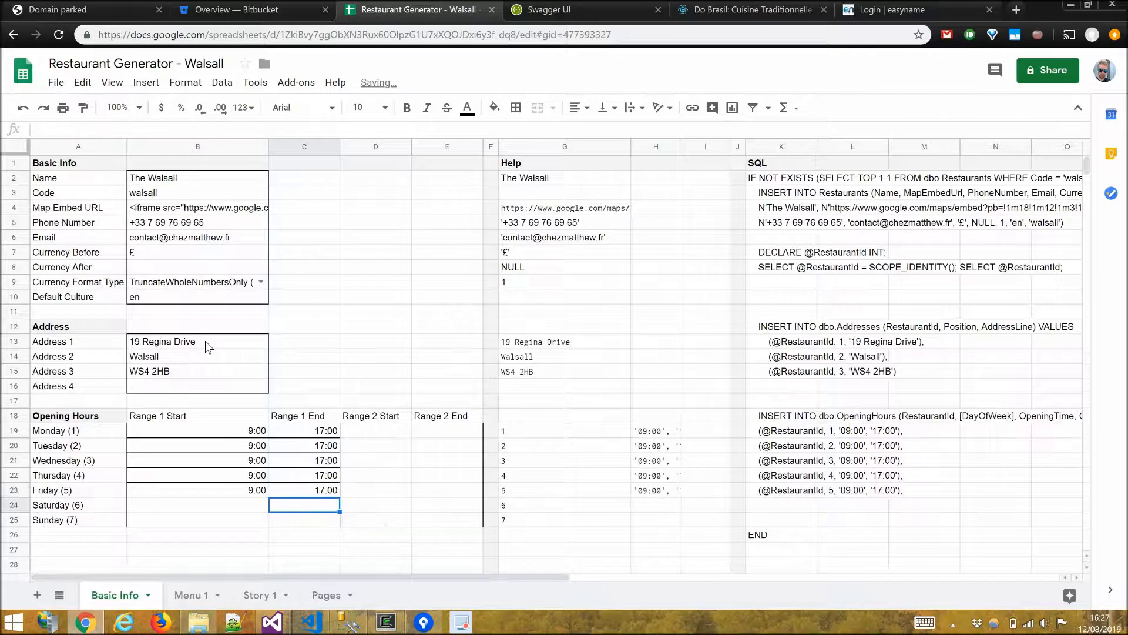
# Copy the generated SQL column and switch to SQL Server Management Studio.
pyautogui.moveTo(760, 176); pyautogui.dragTo(763, 533)
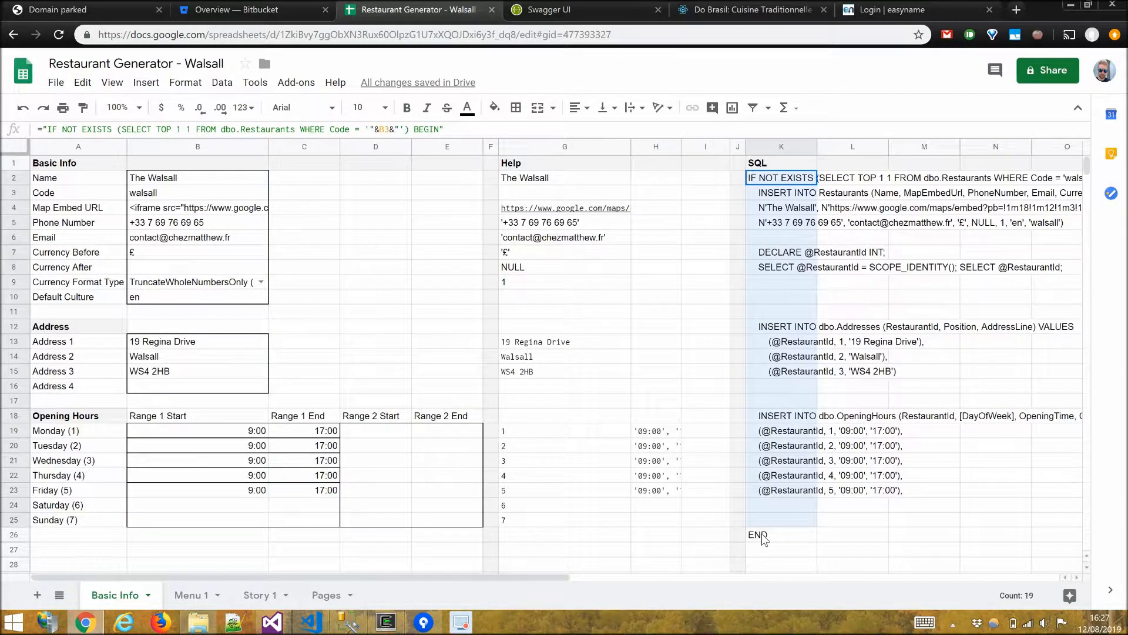
pyautogui.hotkey('ctrl', 'c')
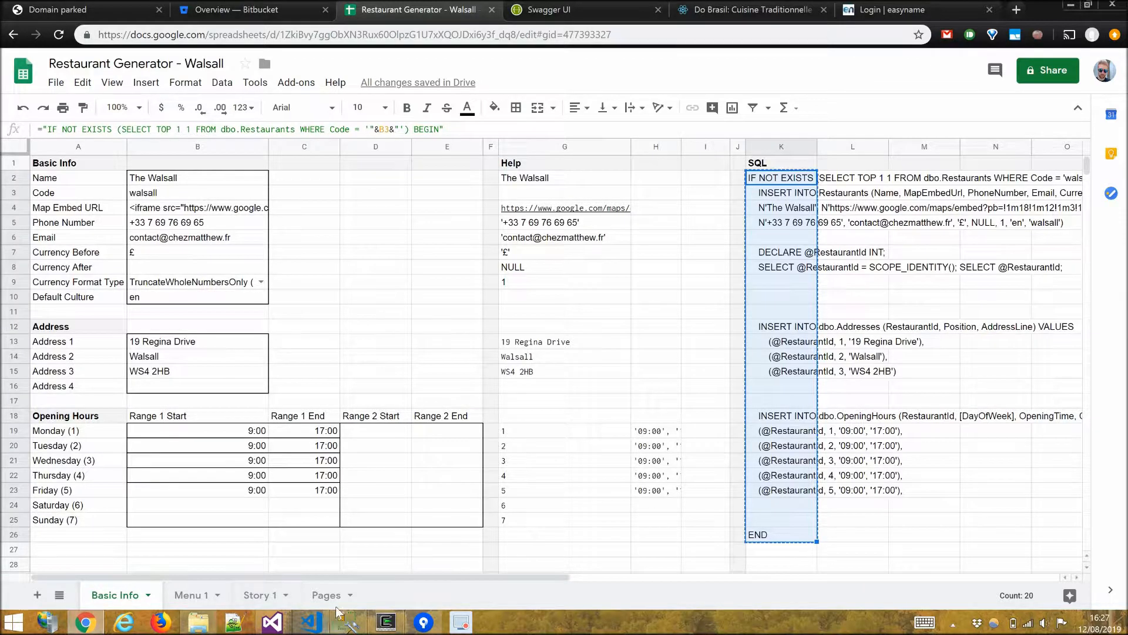
pyautogui.click(346, 621)
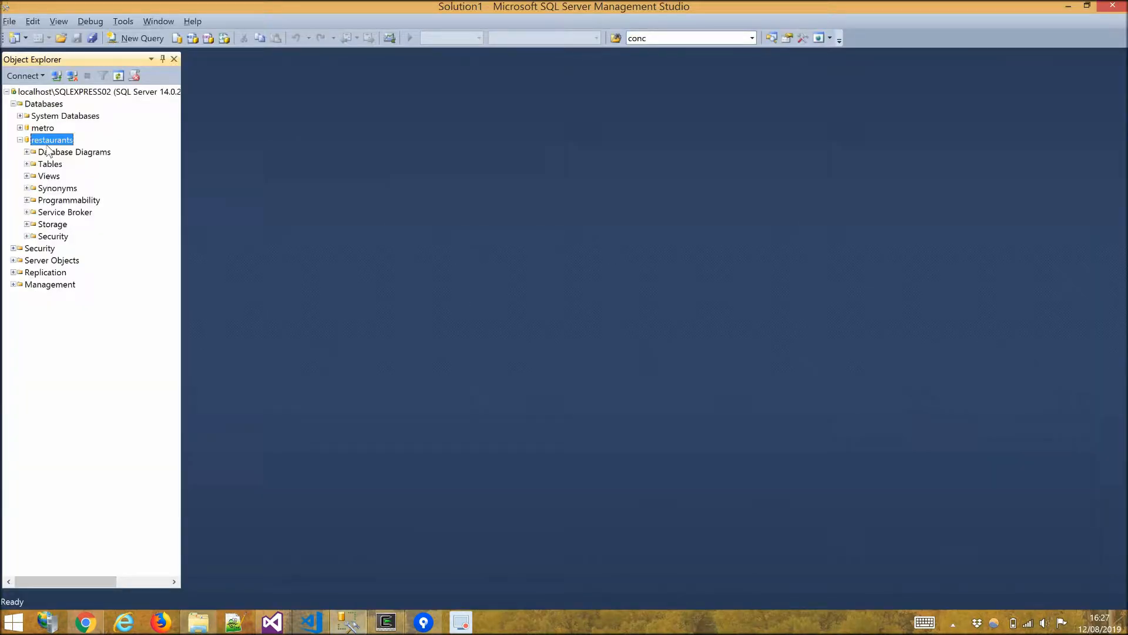
# Open a new query on the restaurants database and paste the SQL script.
pyautogui.rightClick(50, 142)
pyautogui.click(78, 166)
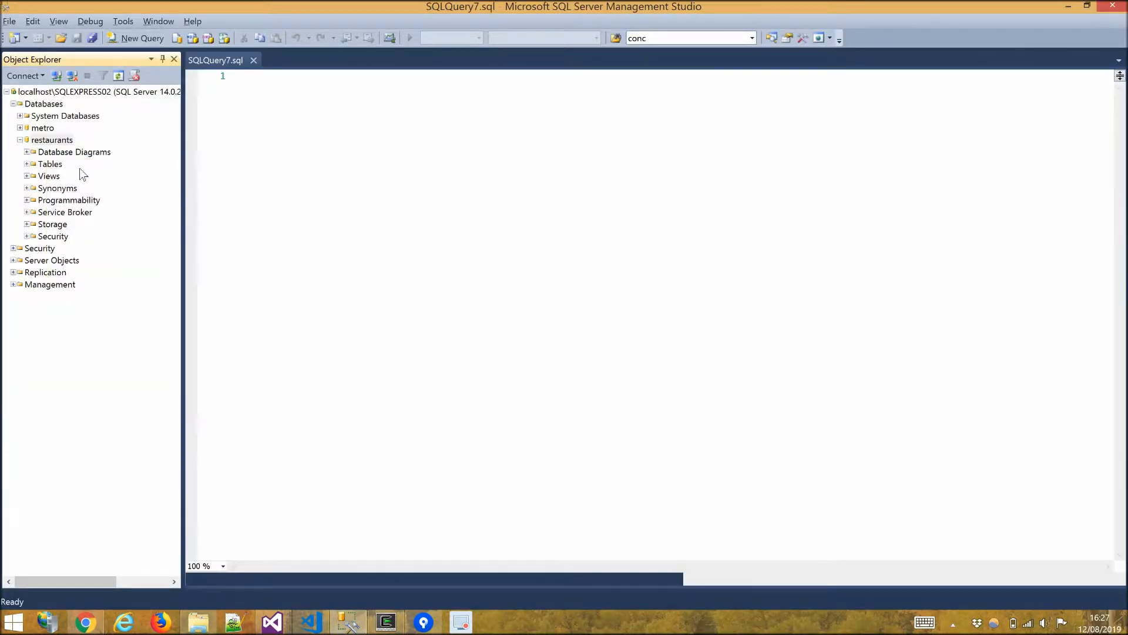
pyautogui.hotkey('ctrl', 'v')
pyautogui.click(481, 359)
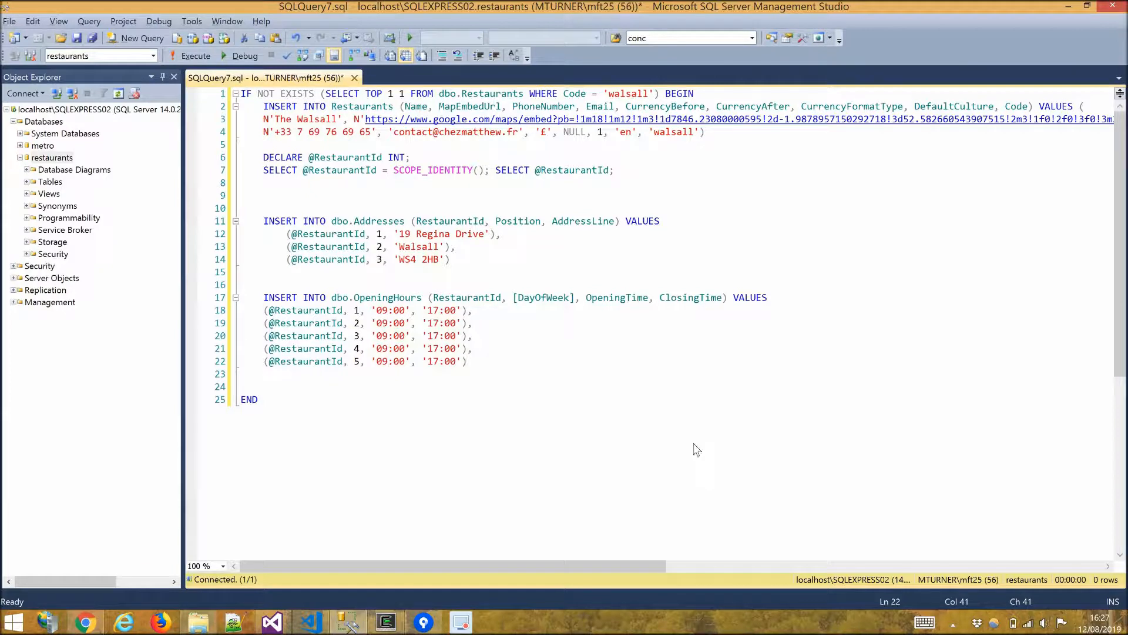
# Execute the query and select the returned restaurant ID.
pyautogui.press('F5')
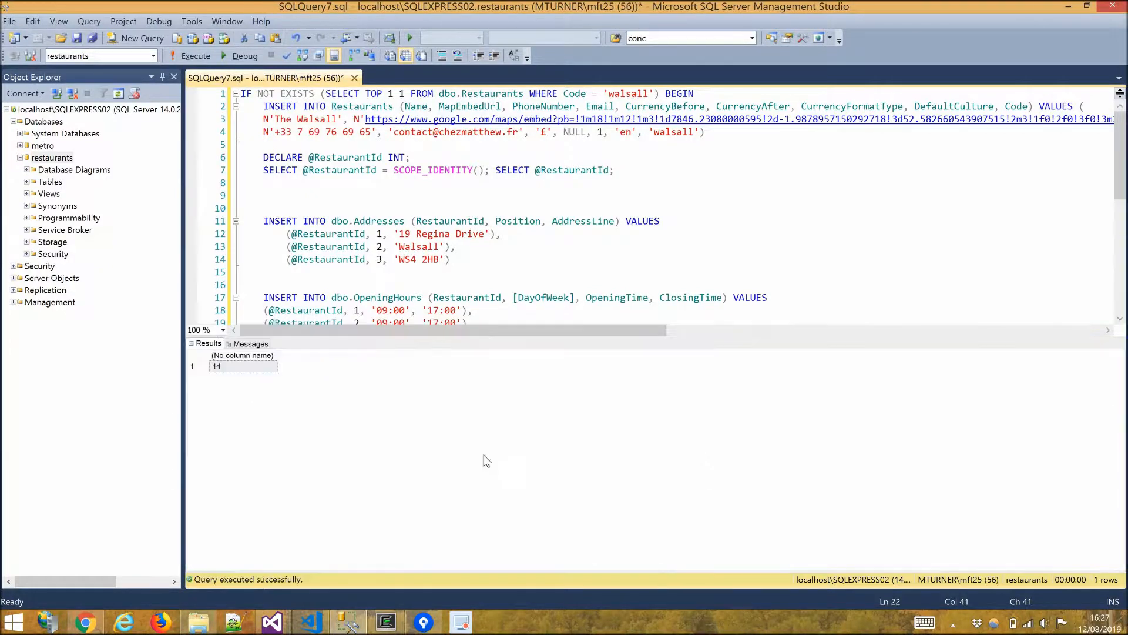
pyautogui.click(235, 369)
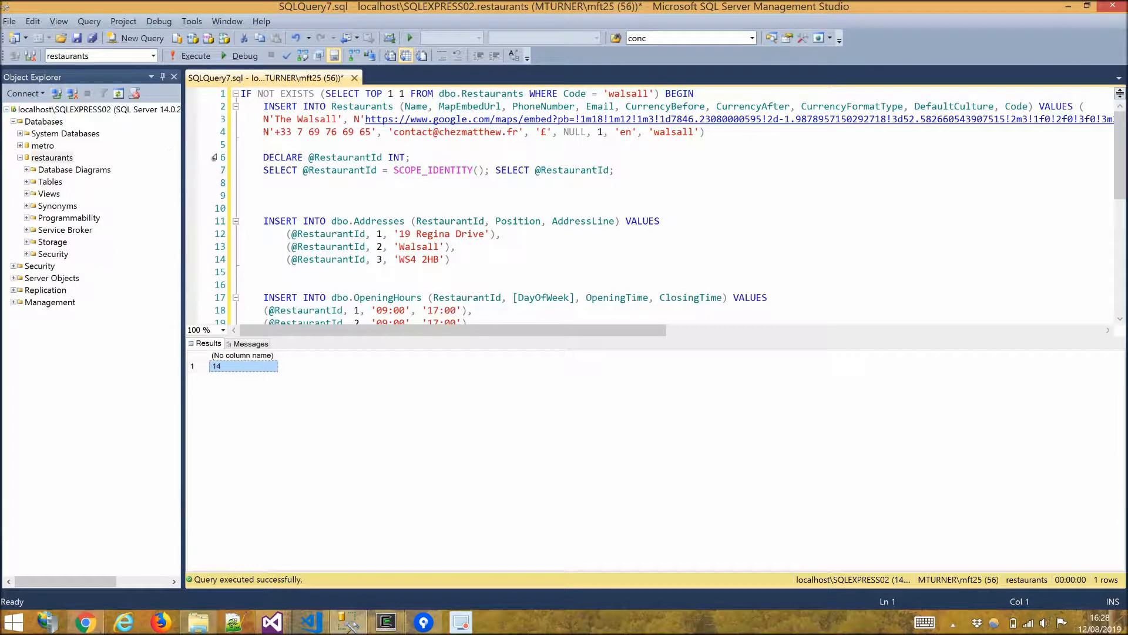
# Clear all text from the query editor.
pyautogui.click(344, 168)
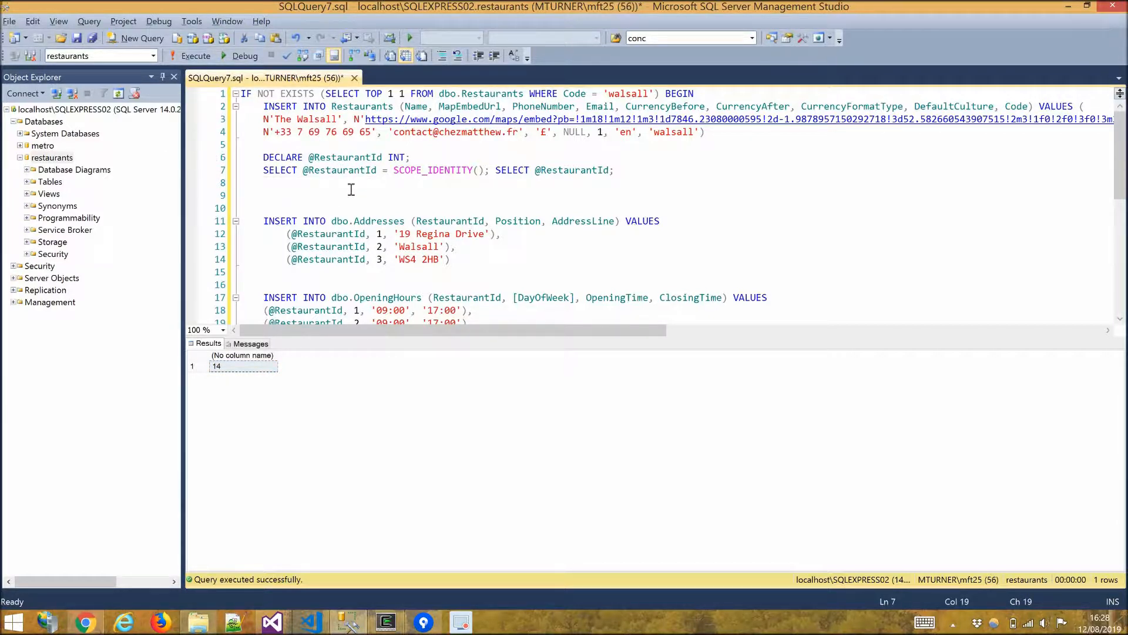
pyautogui.hotkey('ctrl', 'a')
pyautogui.press('Delete')
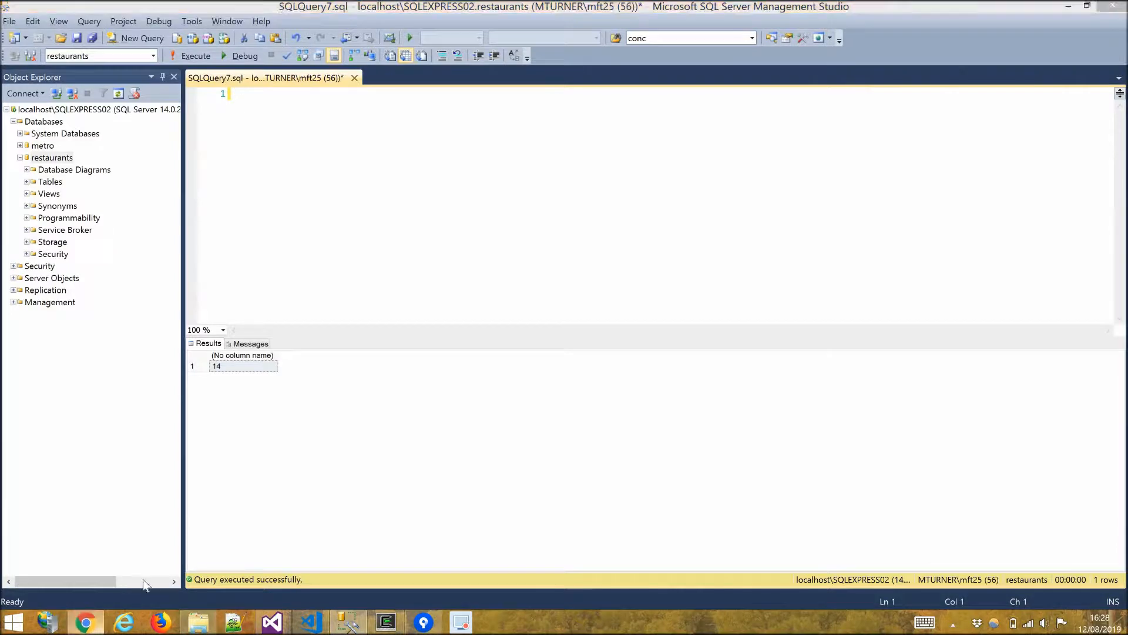
# Switch back to the spreadsheet's Pages sheet and set the Drinks page's Context to drinks-menu.pdf.
pyautogui.click(85, 622)
pyautogui.click(323, 595)
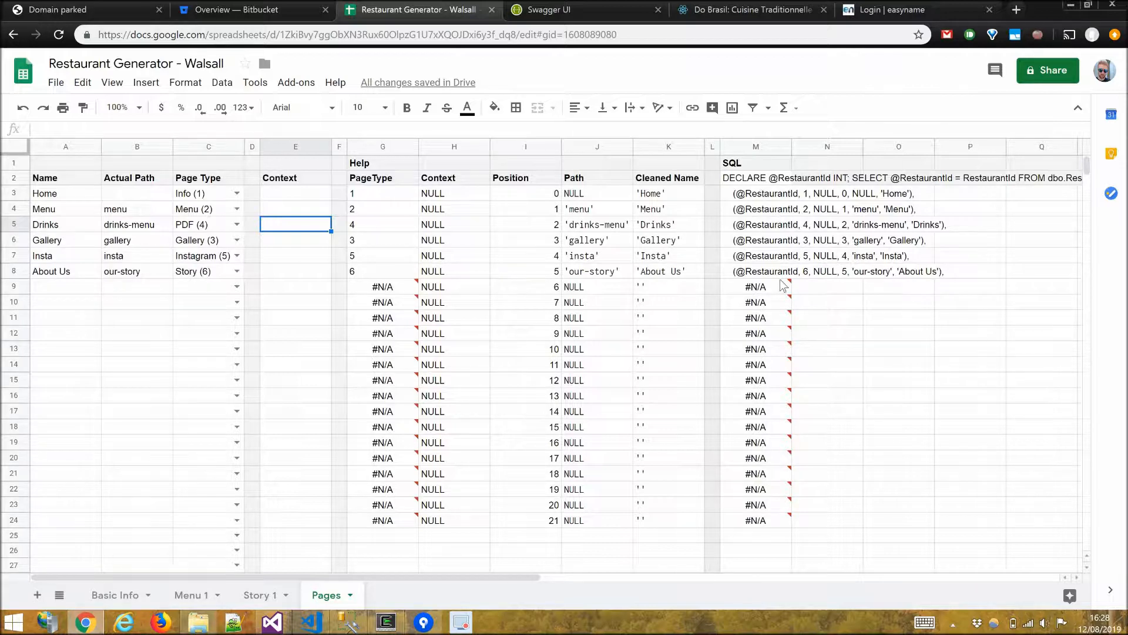
pyautogui.click(762, 179)
pyautogui.keyDown('shift'); pyautogui.click(767, 260); pyautogui.keyUp('shift')
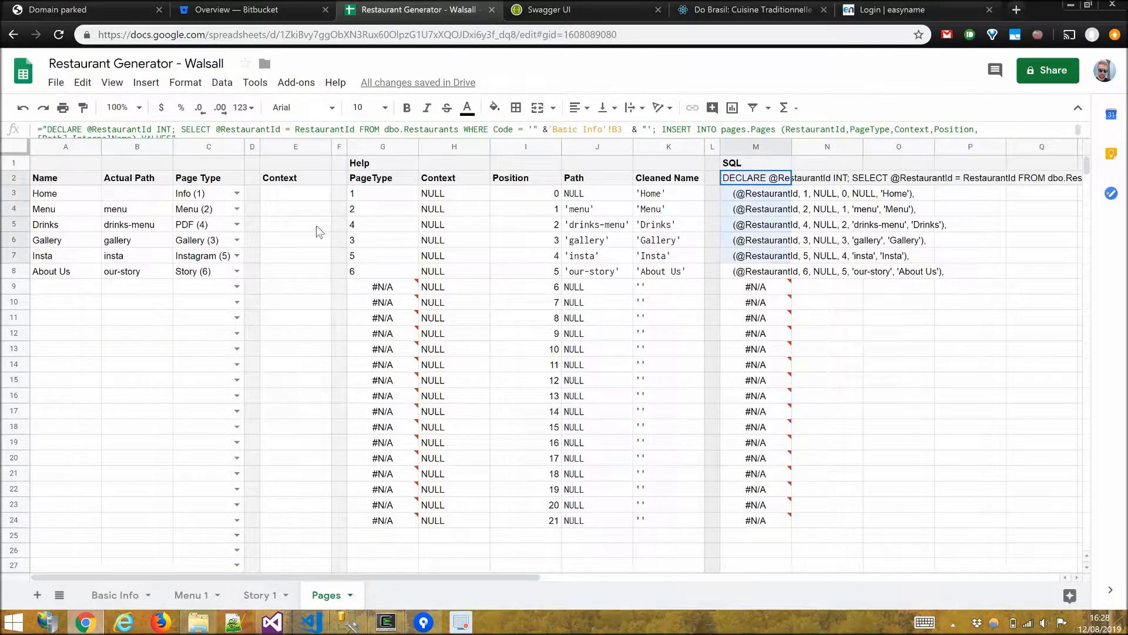
pyautogui.click(294, 217)
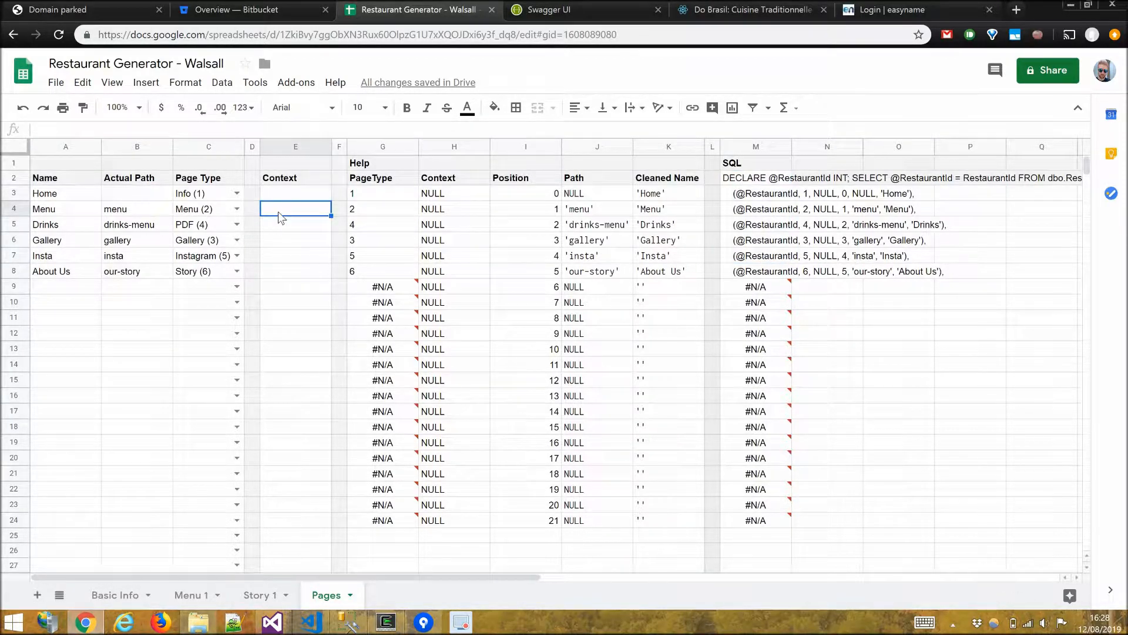
pyautogui.click(278, 229)
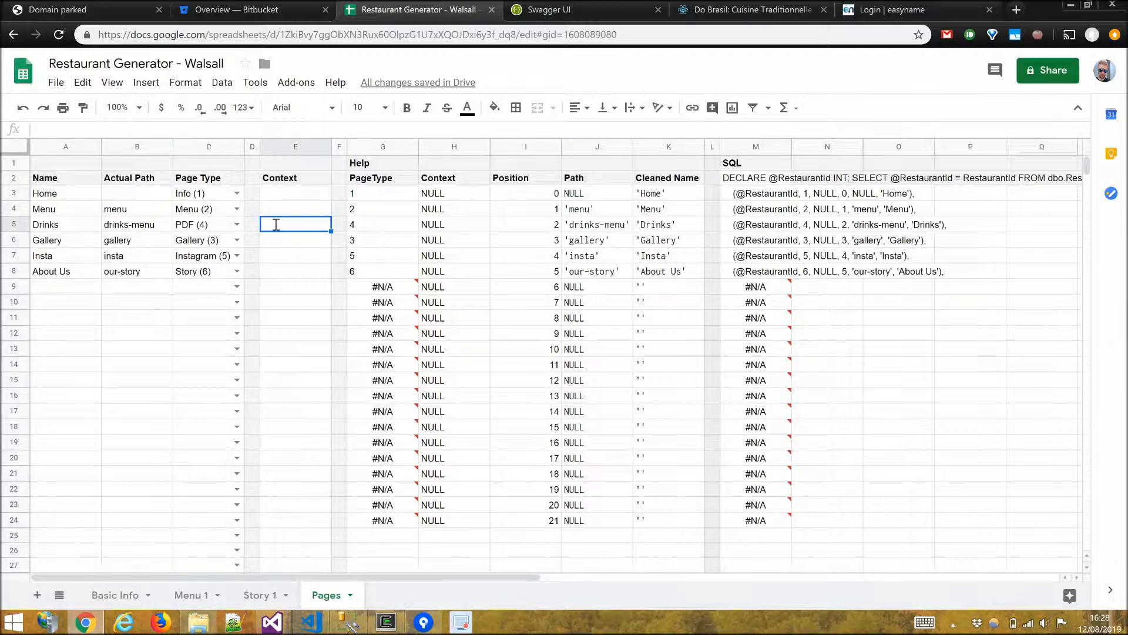
pyautogui.write('drinks-menu.pdf')
pyautogui.press('Return')
pyautogui.press('Up')
pyautogui.press('Up')
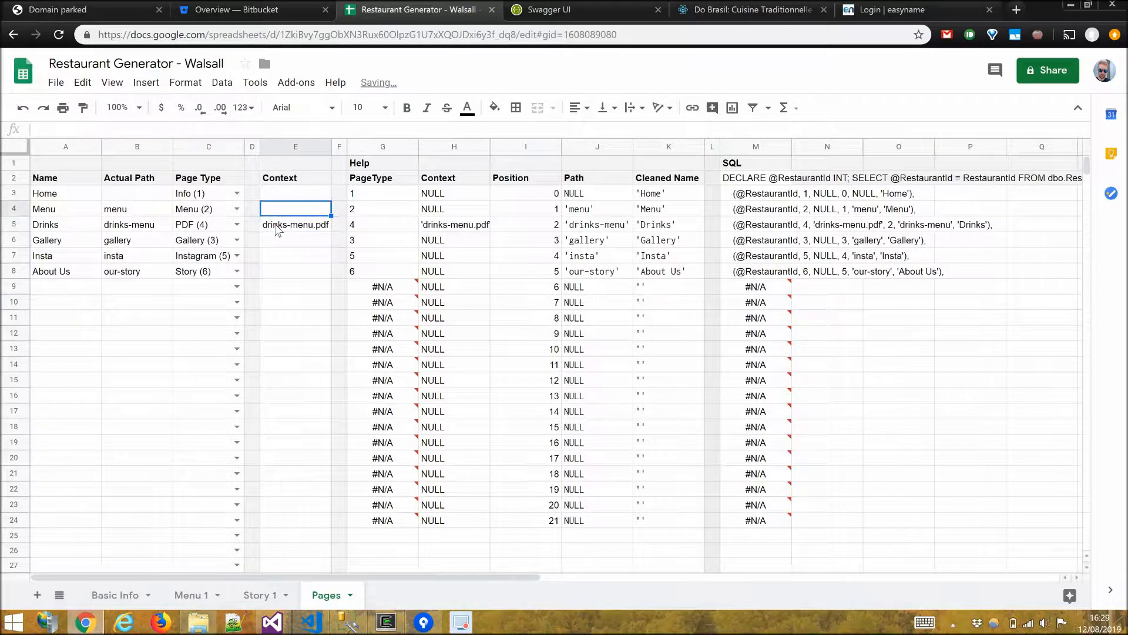
# Open the Menu 1 sheet and set the Menu Name to Summer Menu and the Language to en.
pyautogui.click(191, 595)
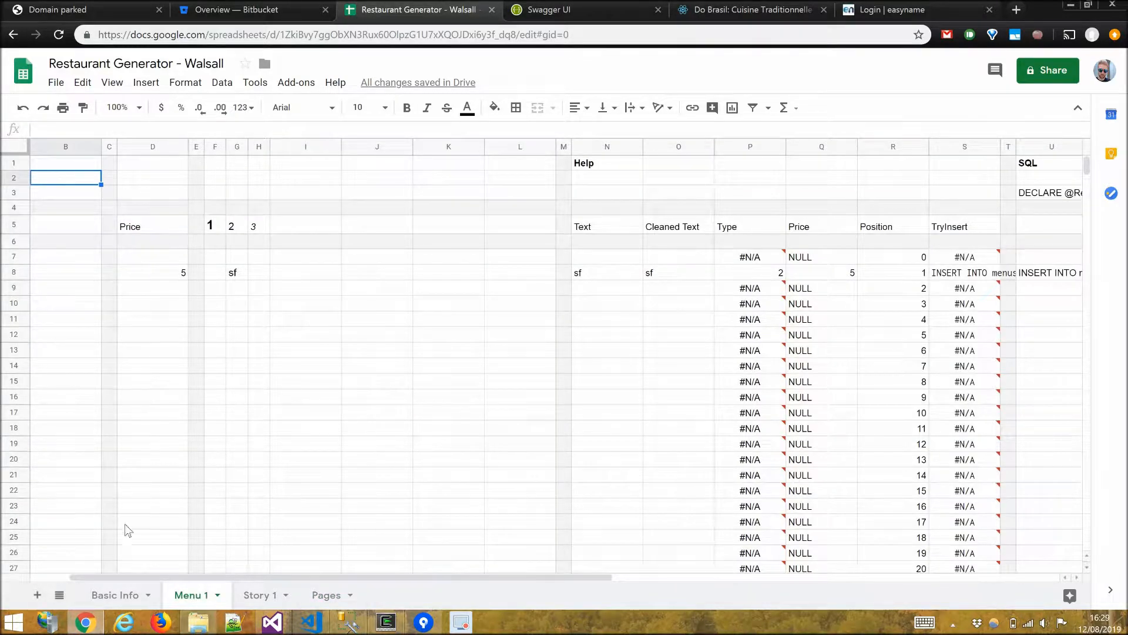
pyautogui.moveTo(155, 578); pyautogui.dragTo(96, 558)
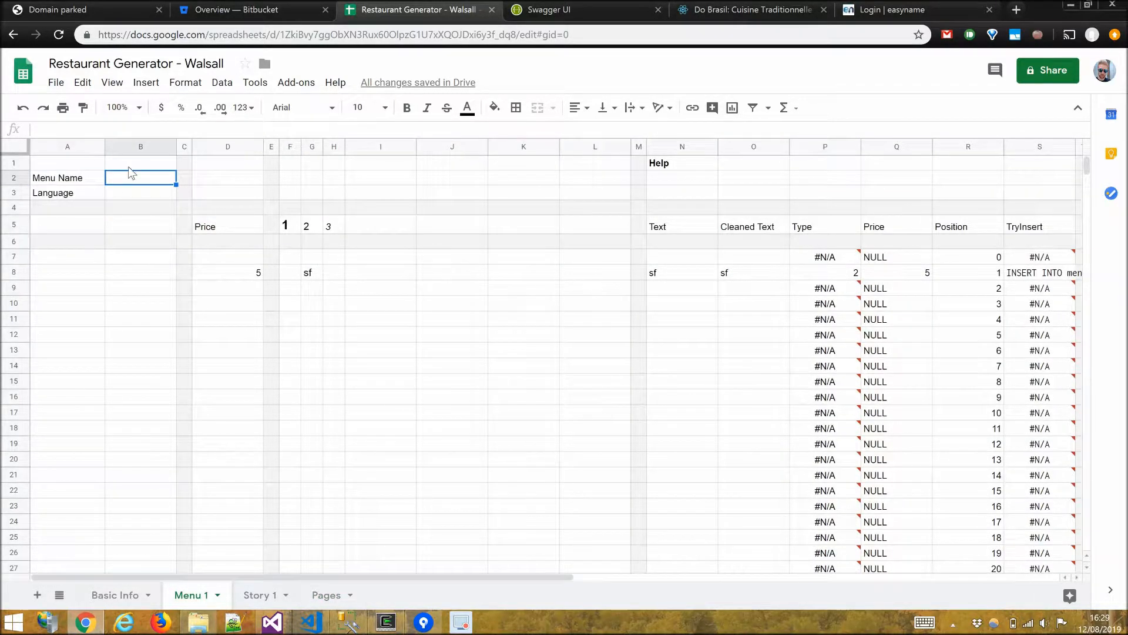
pyautogui.write('Summer Menu')
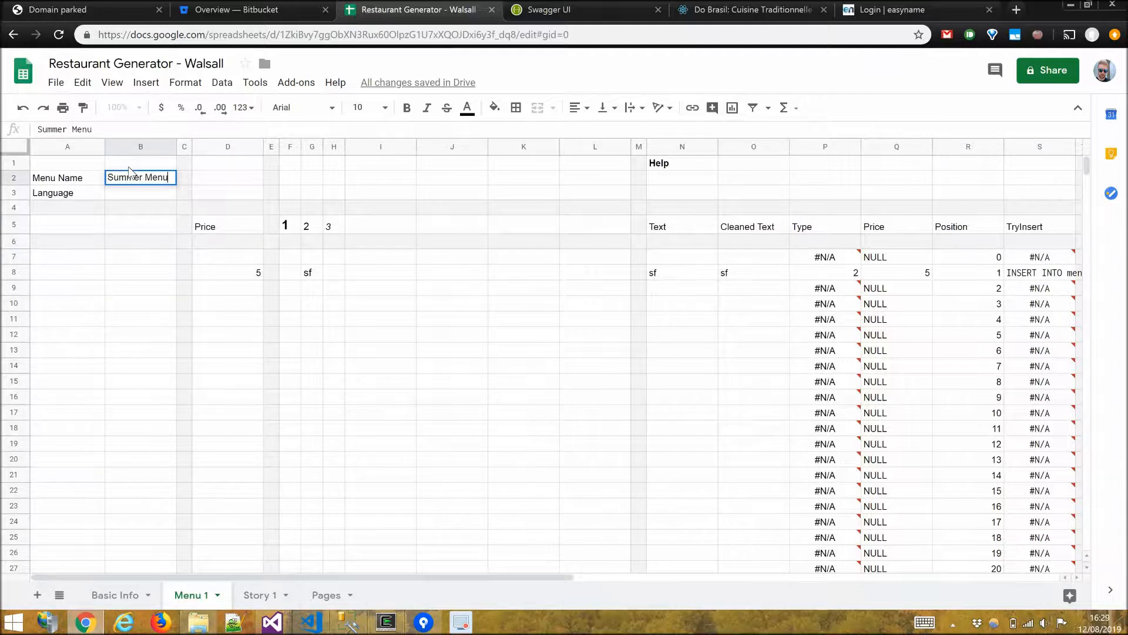
pyautogui.press('Return')
pyautogui.write('en')
pyautogui.press('Return')
# Enter the top-level menu section headings Starters, Mains and Desserts with blank rows between them.
pyautogui.press('Down')
pyautogui.press('Down')
pyautogui.press('Down')
pyautogui.press('Right')
pyautogui.press('Right')
pyautogui.press('Right')
pyautogui.press('Right')
pyautogui.write('Starters')
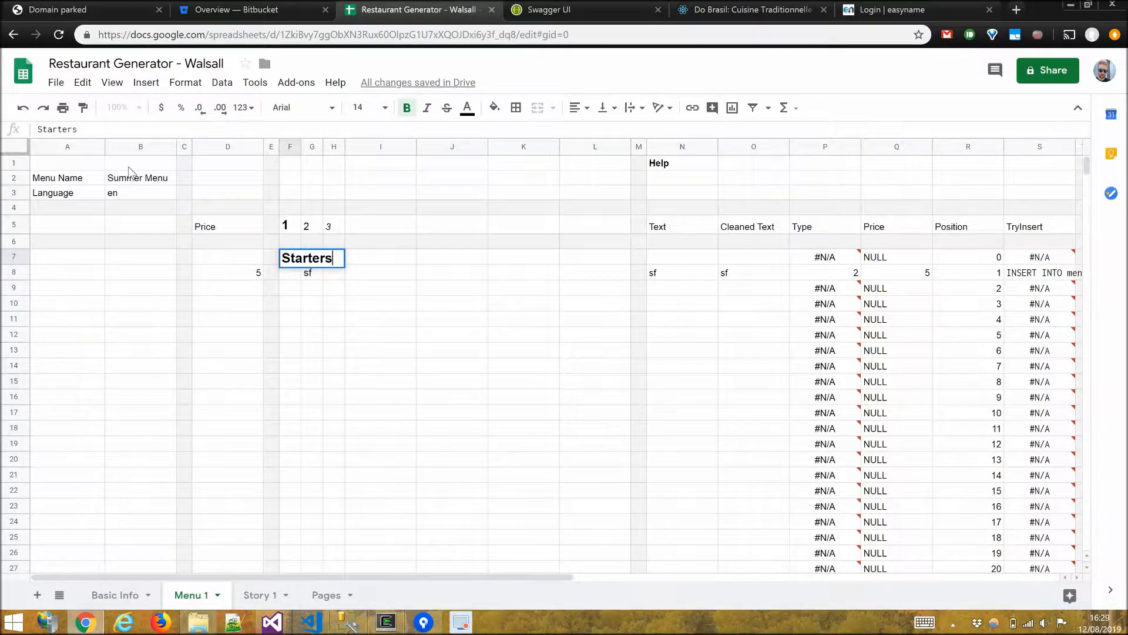
pyautogui.press('Return')
pyautogui.press('Down')
pyautogui.press('Down')
pyautogui.write('Mains')
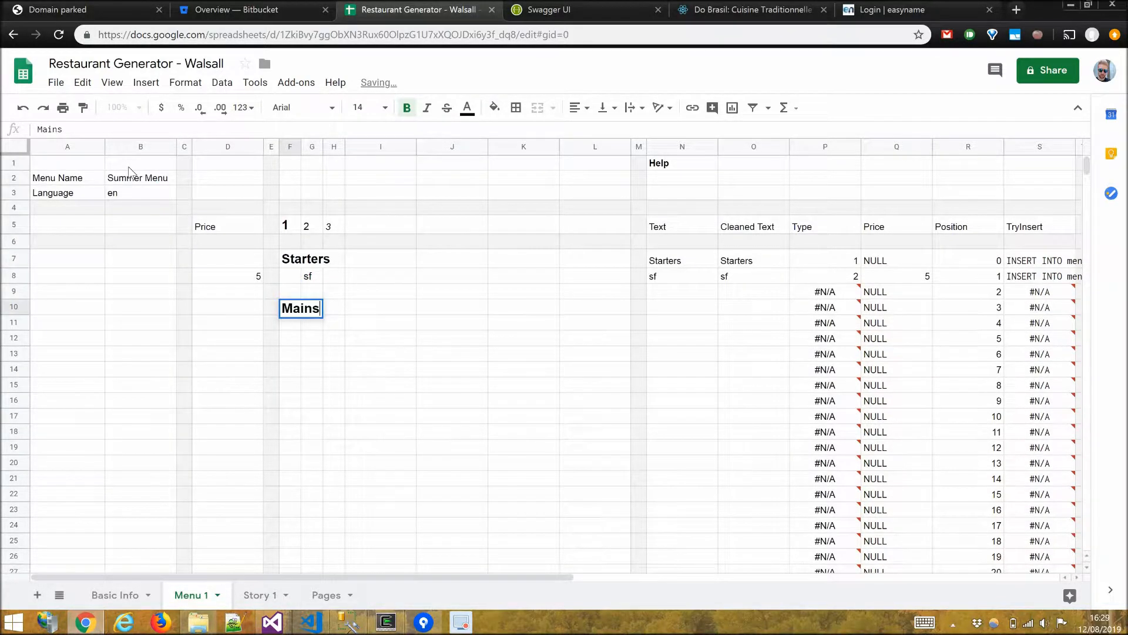
pyautogui.press('Return')
pyautogui.press('Down')
pyautogui.press('Down')
pyautogui.press('Down')
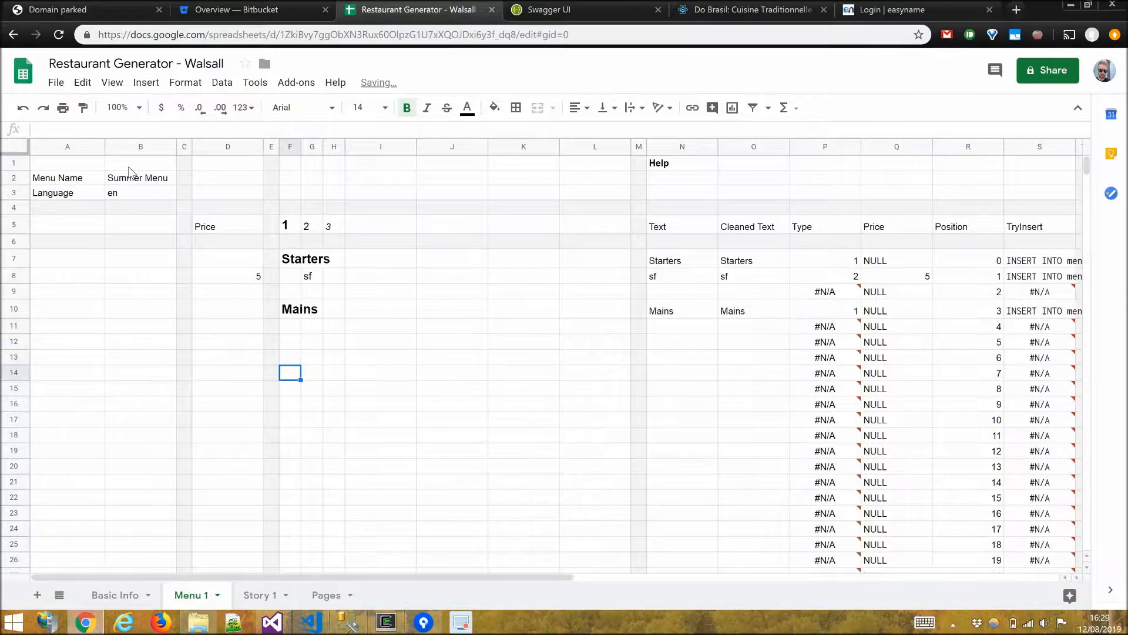
pyautogui.write('Desserts')
pyautogui.press('Return')
# Add Soup and Salad as second-level items under Starters.
pyautogui.press('Up')
pyautogui.press('Up')
pyautogui.press('Up')
pyautogui.press('Up')
pyautogui.press('Up')
pyautogui.press('Up')
pyautogui.press('Up')
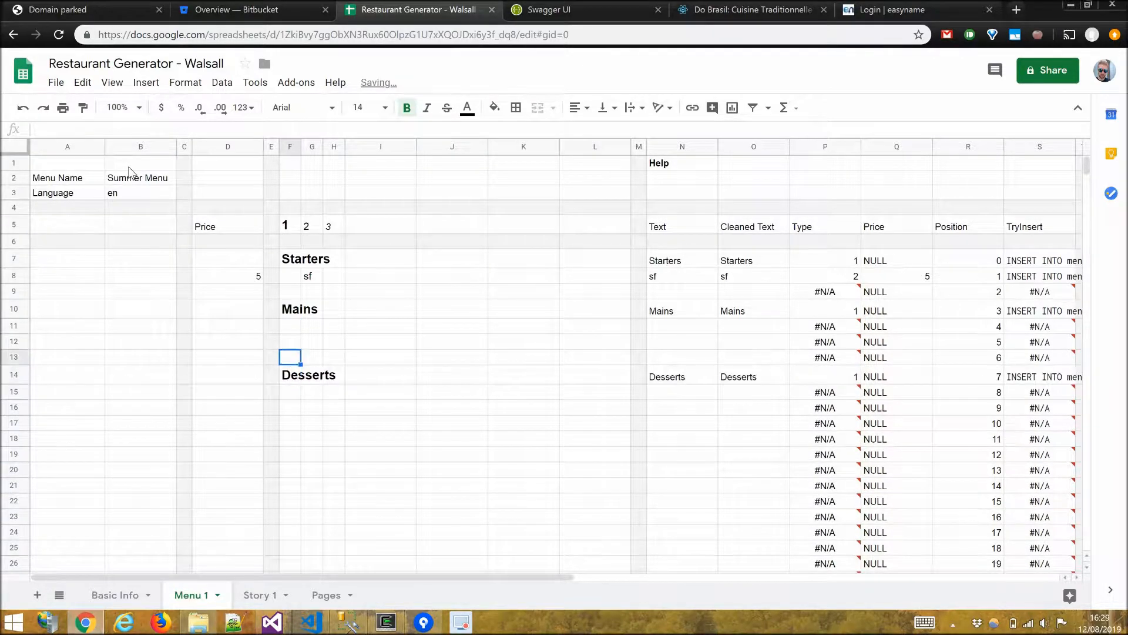
pyautogui.press('Right')
pyautogui.write('Soup')
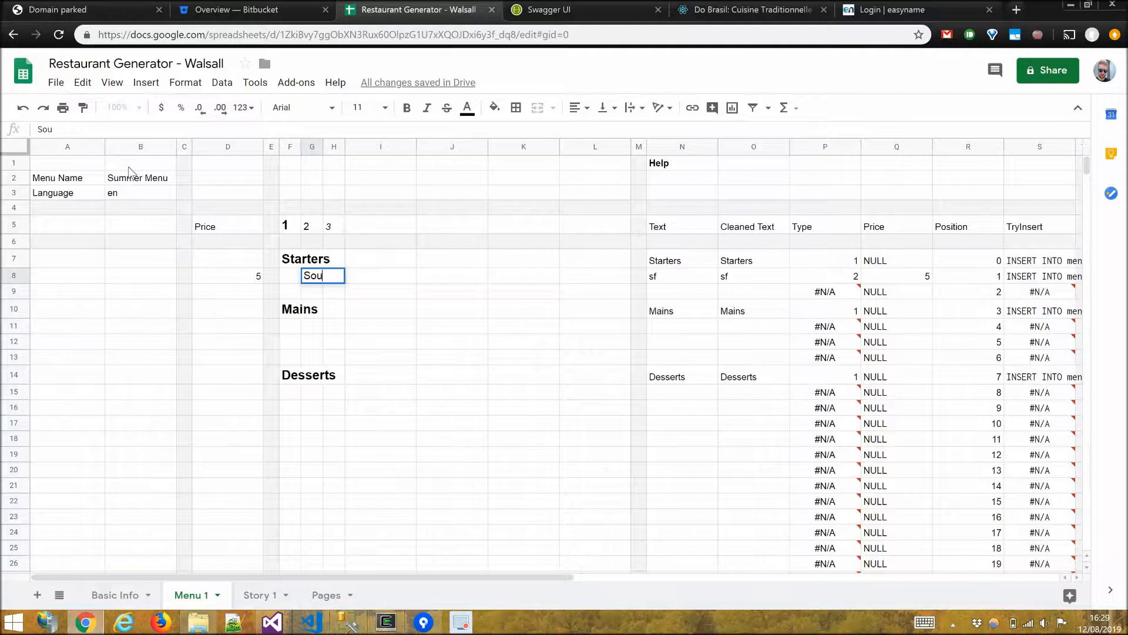
pyautogui.press('Return')
pyautogui.write('Salad')
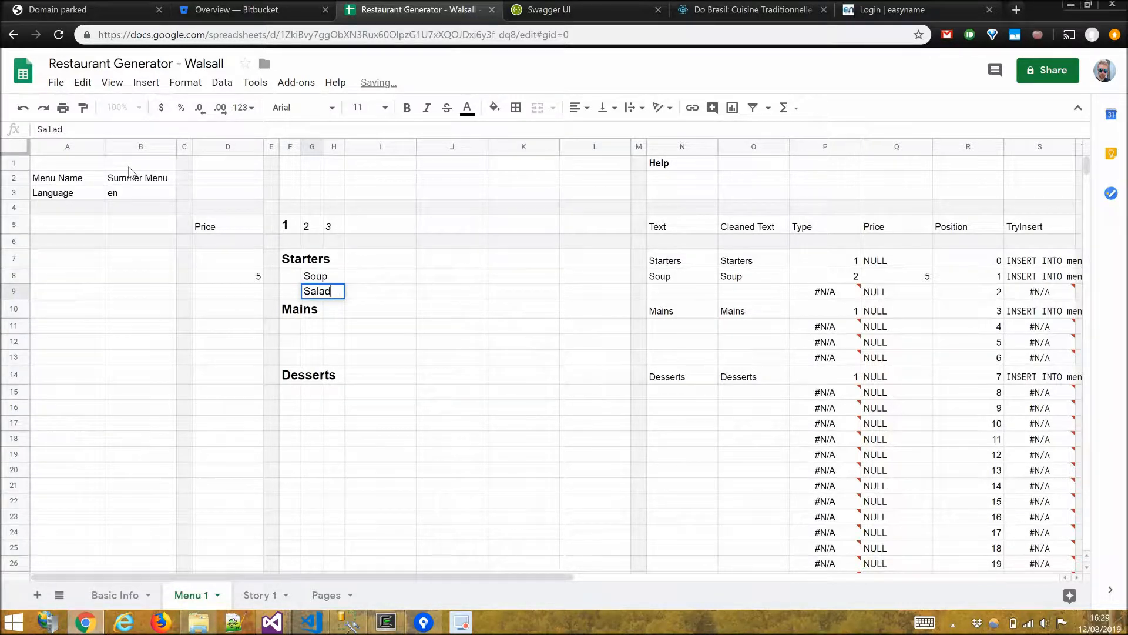
pyautogui.press('Return')
# Add Chicken Pie, Fish and Chips and Veggie Roast as second-level items under Mains.
pyautogui.press('Down')
pyautogui.write('Chicken Pie')
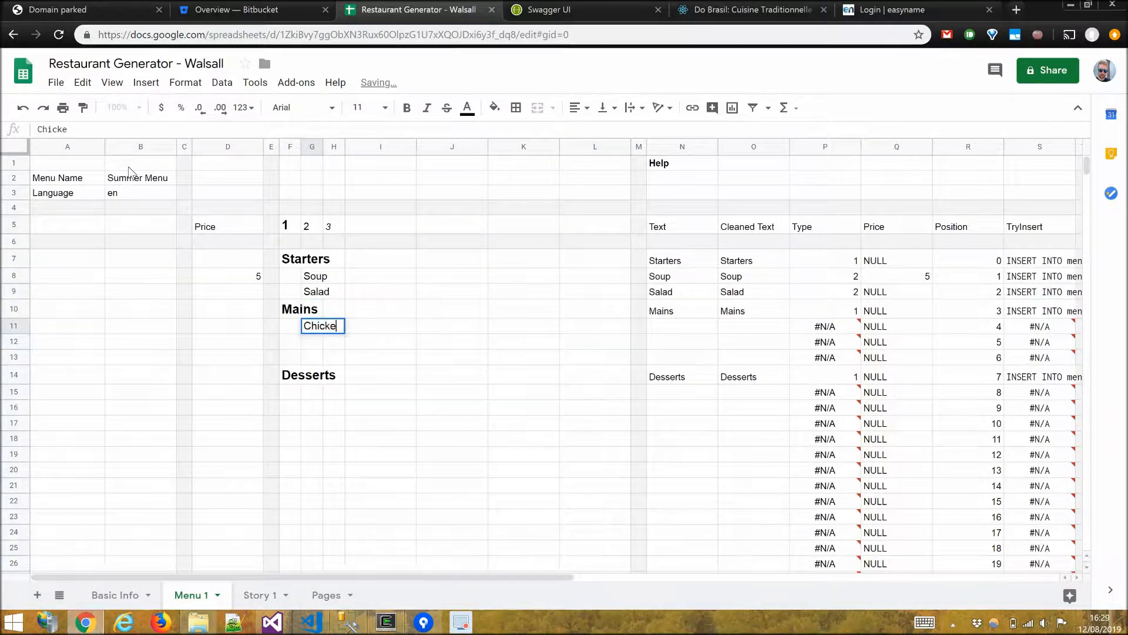
pyautogui.press('Return')
pyautogui.write('Fish')
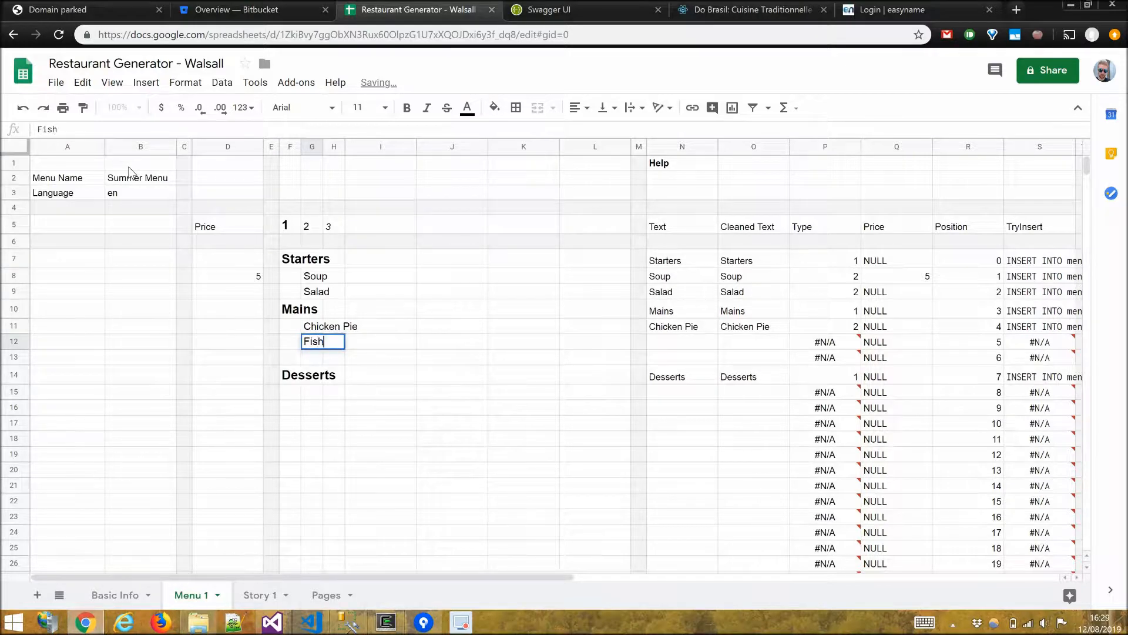
pyautogui.write(' and Chips')
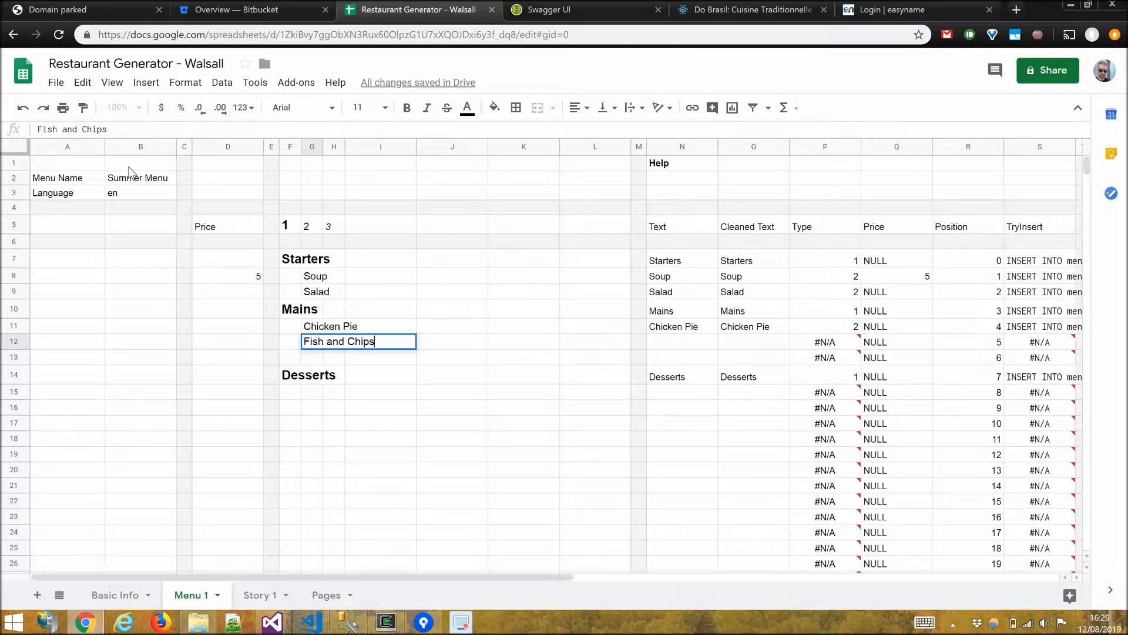
pyautogui.press('Return')
pyautogui.write('Veggie Roast')
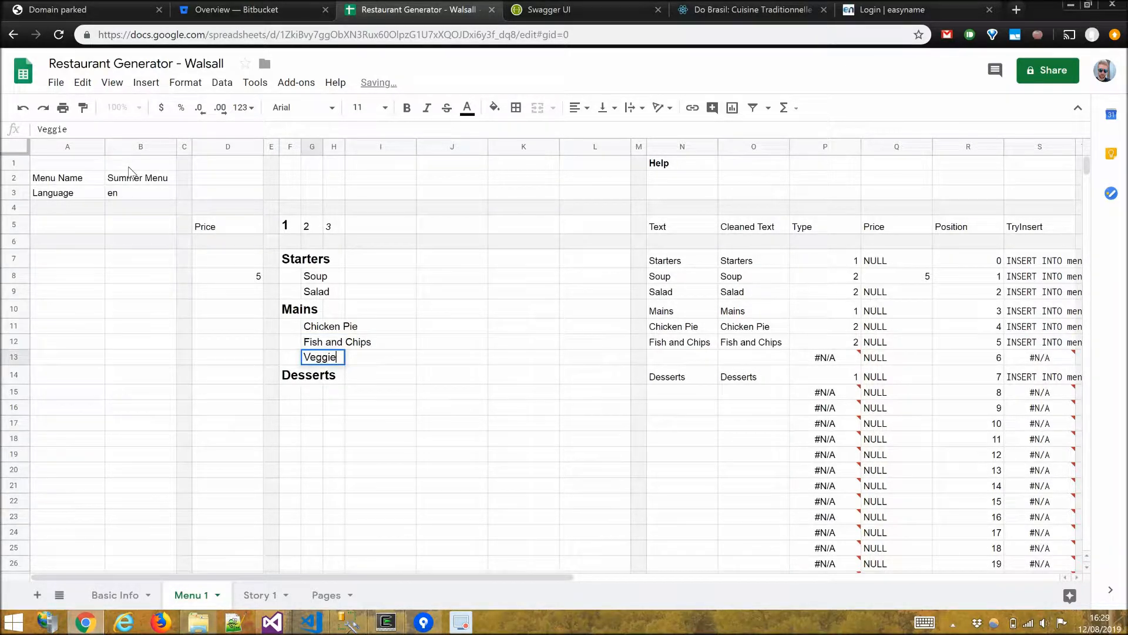
pyautogui.press('Return')
# Set the prices to 6 for Salad, 12 for Chicken Pie and Fish and Chips, and 10 for Veggie Roast.
pyautogui.press('Up')
pyautogui.press('Left')
pyautogui.press('Up')
pyautogui.press('Left')
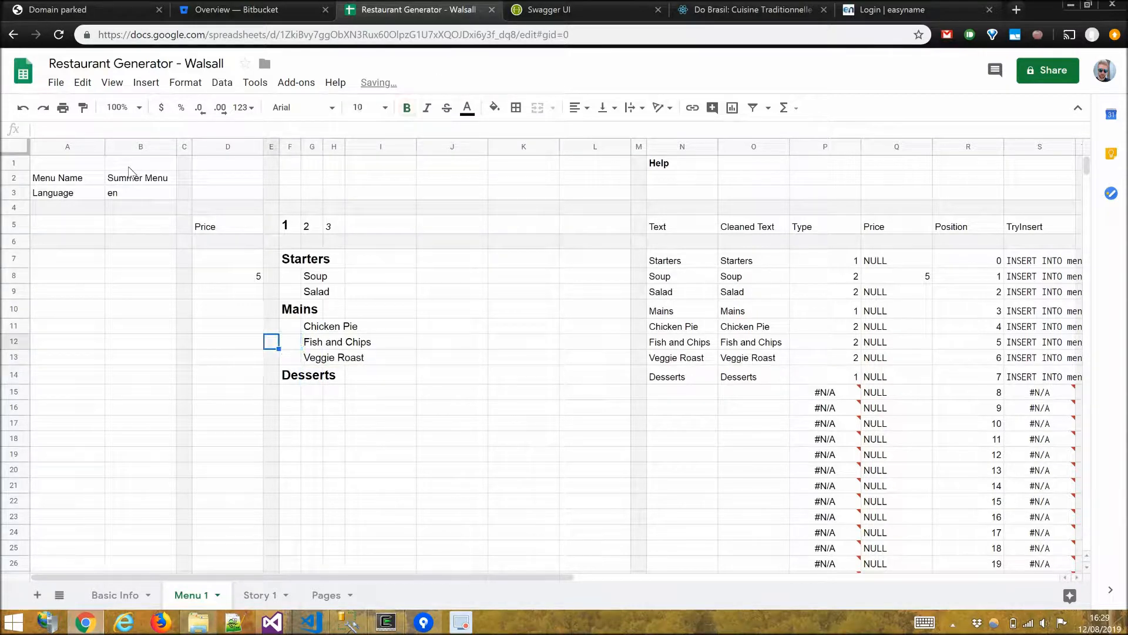
pyautogui.press('Left')
pyautogui.press('Up')
pyautogui.press('Up')
pyautogui.press('Up')
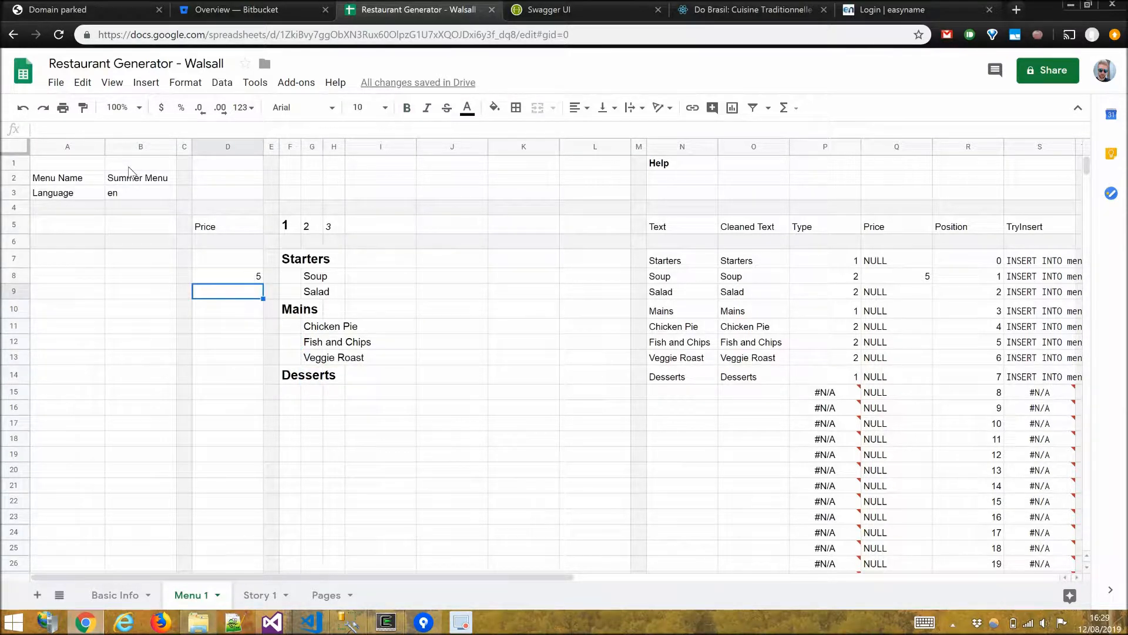
pyautogui.write('6')
pyautogui.press('Return')
pyautogui.press('Down')
pyautogui.write('12')
pyautogui.press('Return')
pyautogui.write('12')
pyautogui.press('Return')
pyautogui.write('10')
pyautogui.press('Return')
# Add Panna Cotta and Ice Cream (2 scoops) as second-level items under Desserts.
pyautogui.press('Right')
pyautogui.press('Down')
pyautogui.press('Right')
pyautogui.press('Right')
pyautogui.write('Panna Cotta')
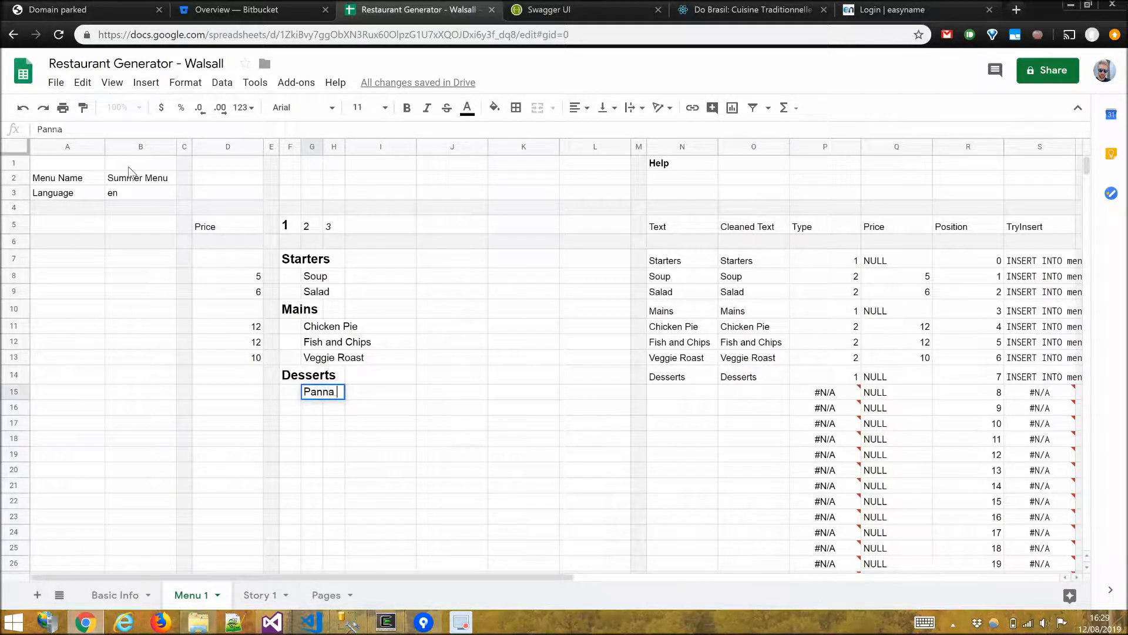
pyautogui.press('Return')
pyautogui.write('Ice cream (2 s')
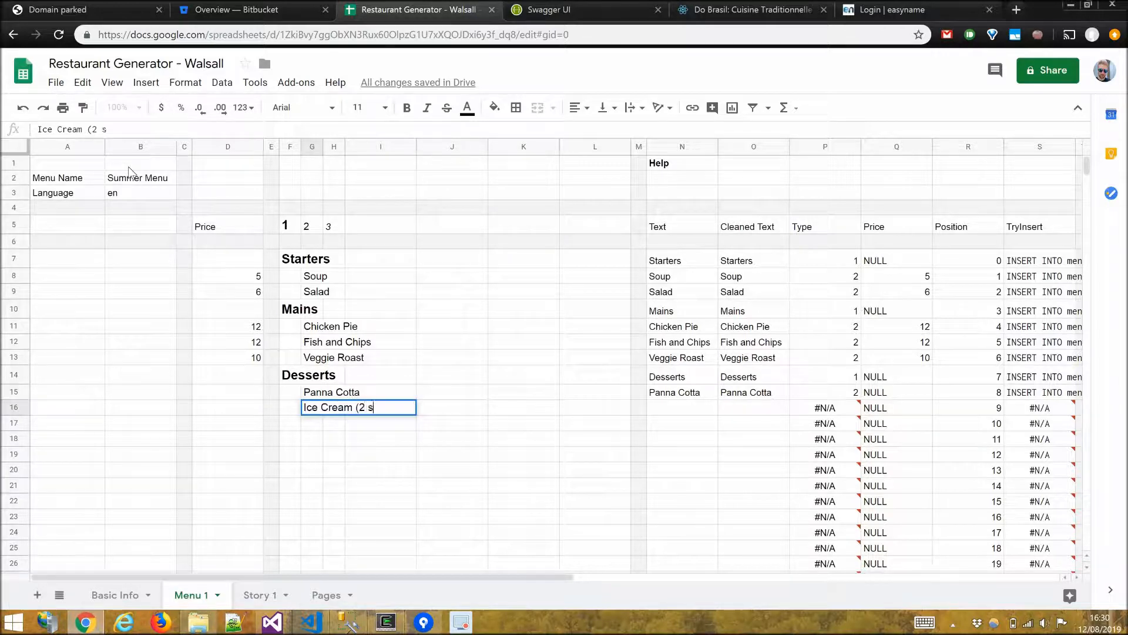
pyautogui.write('coops)')
pyautogui.press('Return')
# Set the Panna Cotta price to 5 and the Ice Cream (2 scoops) price to 4.
pyautogui.press('Up')
pyautogui.press('Left')
pyautogui.press('Up')
pyautogui.press('Left')
pyautogui.press('Left')
pyautogui.write('5')
pyautogui.press('Return')
pyautogui.write('4')
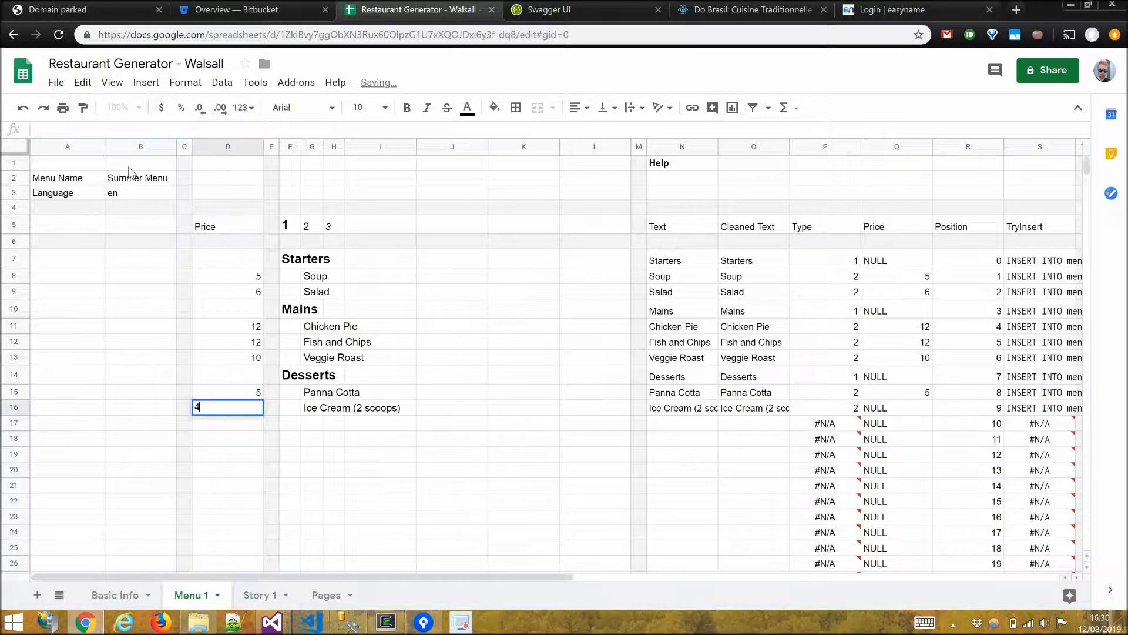
pyautogui.press('Return')
# Add Chocolate, Vanilla and Strawberry as third-level options under Ice Cream (2 scoops).
pyautogui.press('Right')
pyautogui.press('Right')
pyautogui.press('Right')
pyautogui.press('Right')
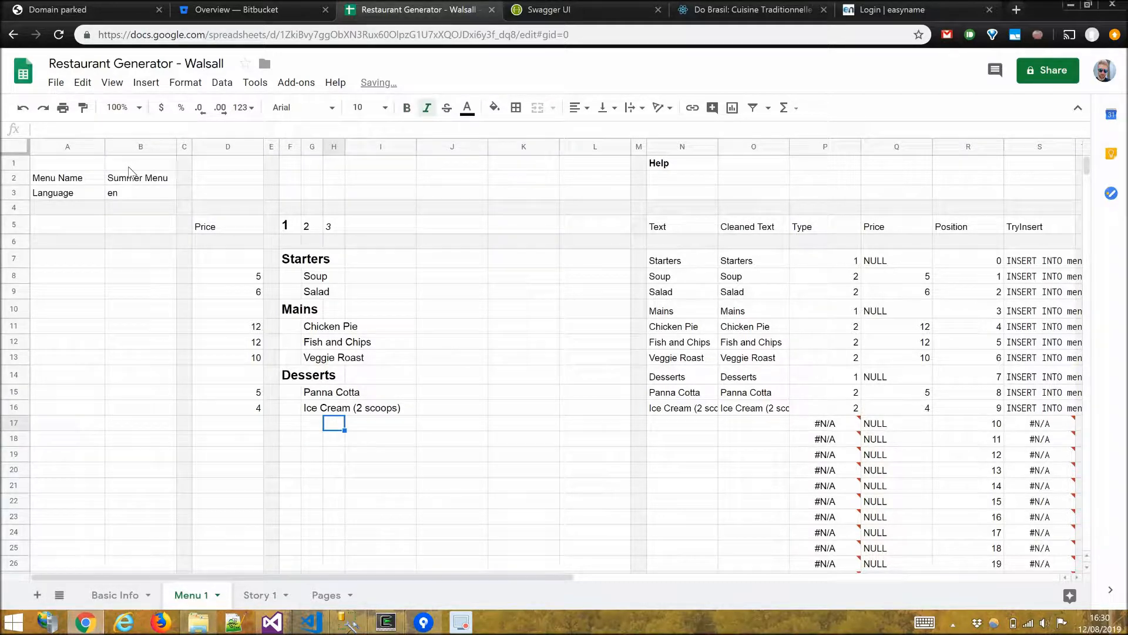
pyautogui.write('Chocolate')
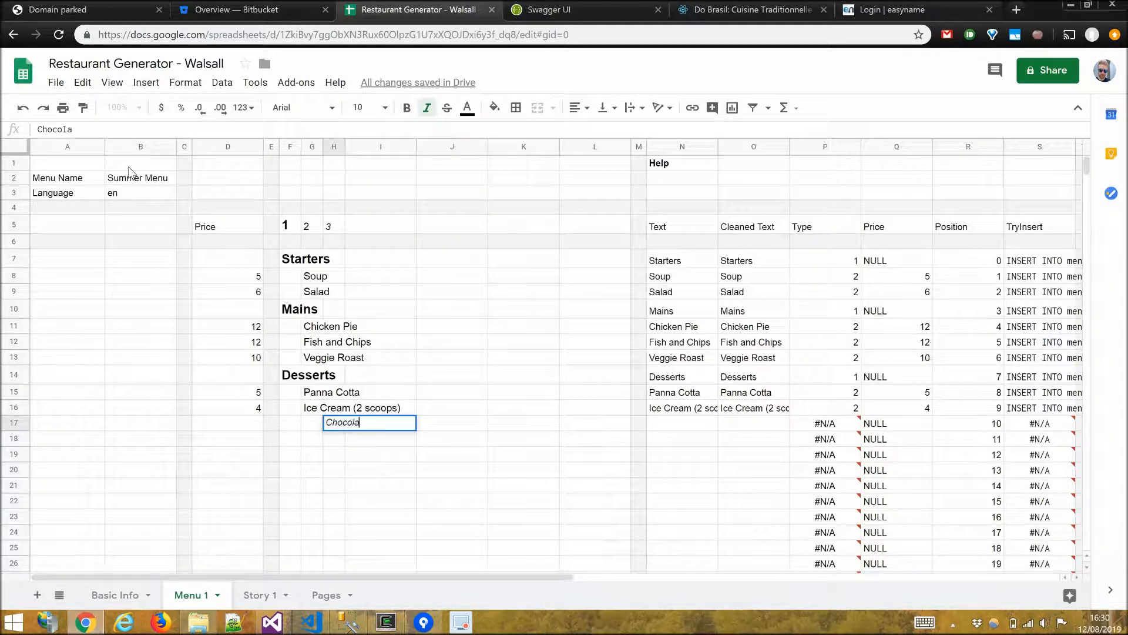
pyautogui.press('Return')
pyautogui.write('Vanilla')
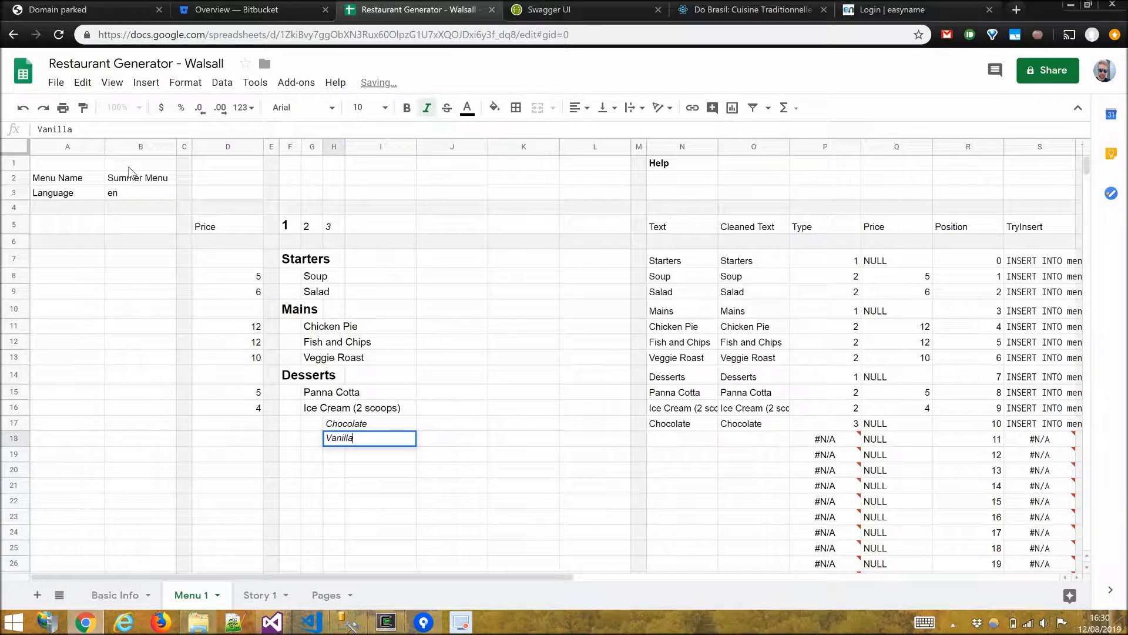
pyautogui.press('Return')
pyautogui.write('Strawberry')
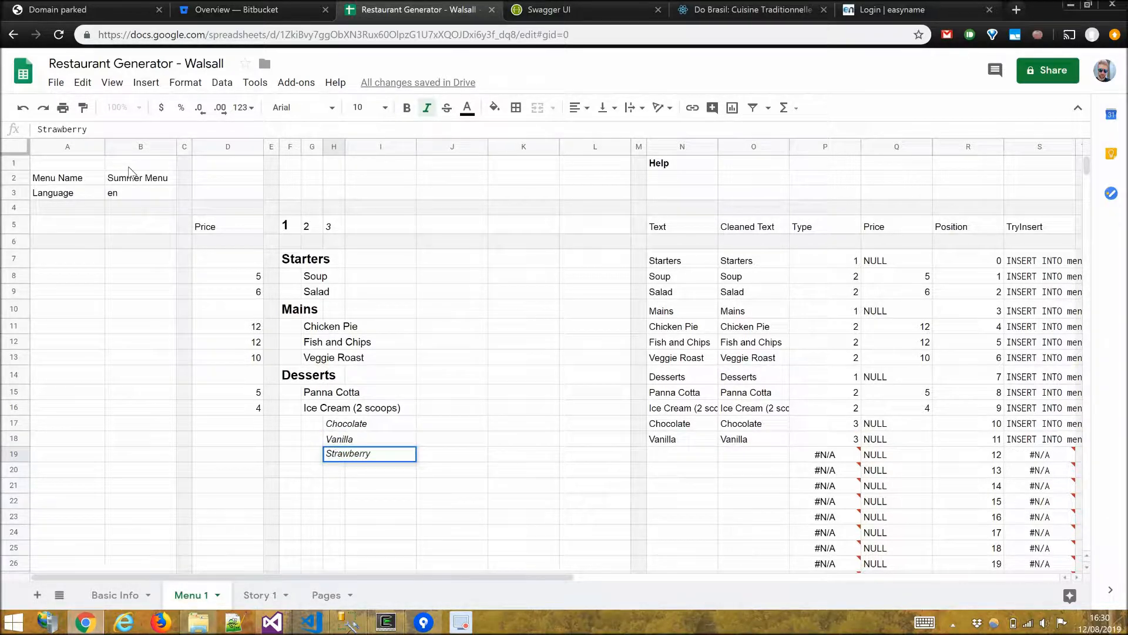
pyautogui.press('Return')
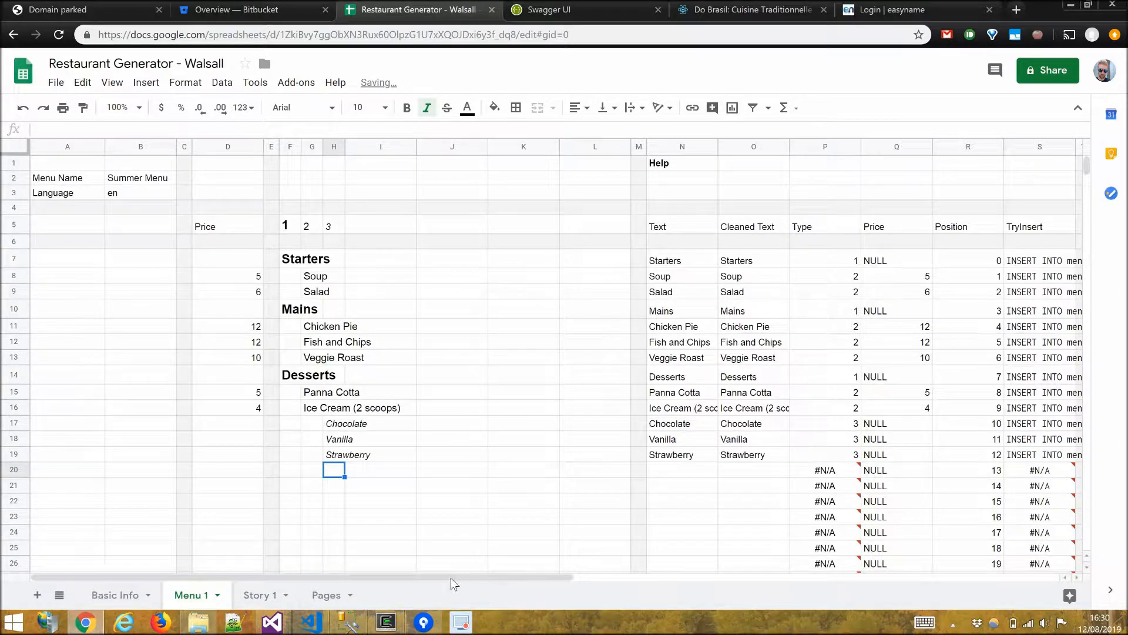
# Copy the menu sheet's generated SQL column and switch to SQL Server Management Studio.
pyautogui.hscroll(10, 645, 588)
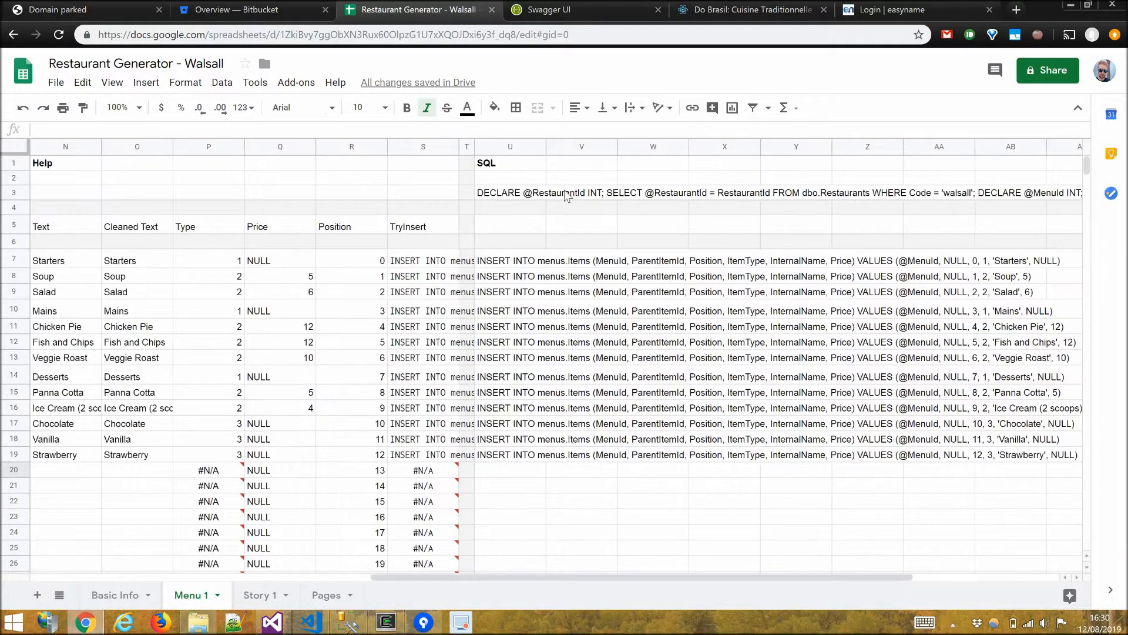
pyautogui.moveTo(486, 194); pyautogui.dragTo(518, 458)
pyautogui.hotkey('ctrl', 'c')
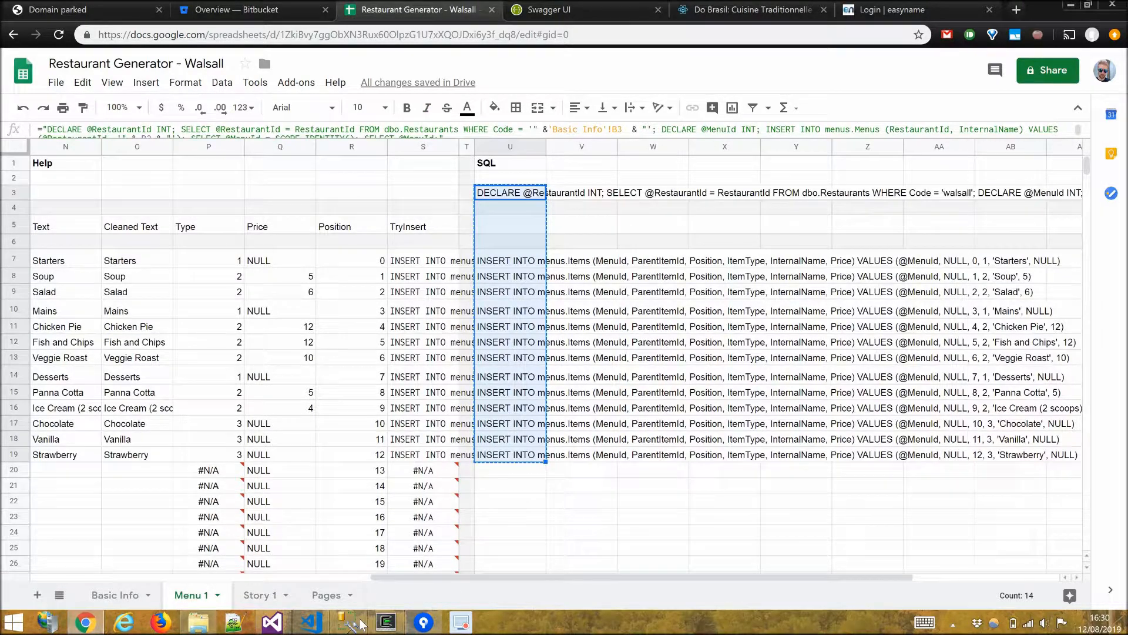
pyautogui.click(360, 623)
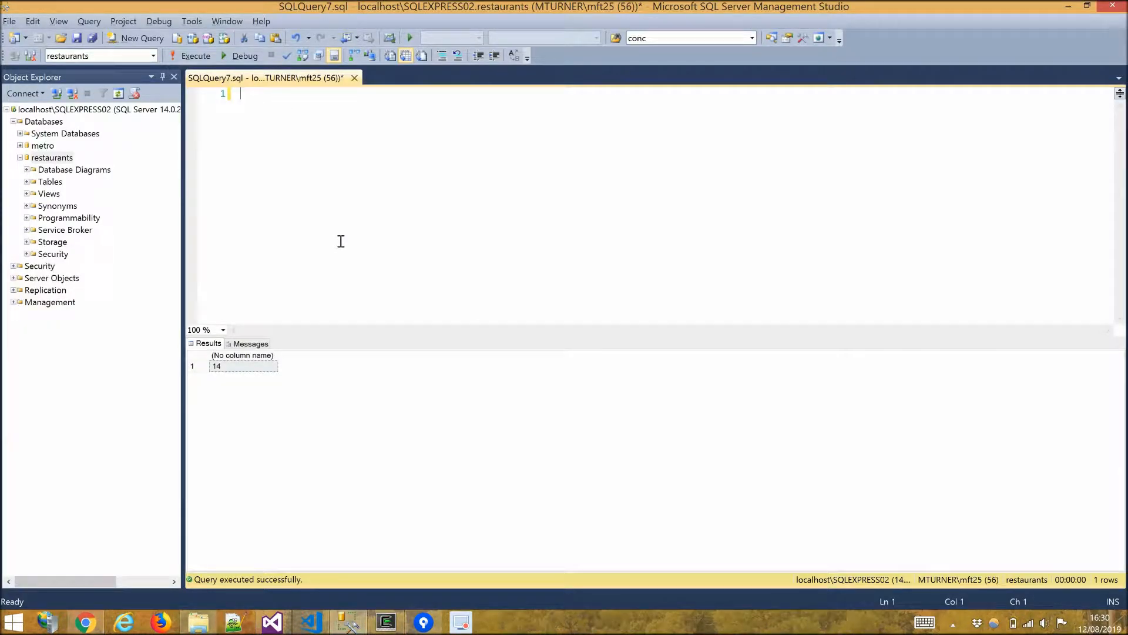
# Paste the menu SQL into the query editor, execute it, and select the returned menu ID.
pyautogui.hotkey('ctrl', 'v')
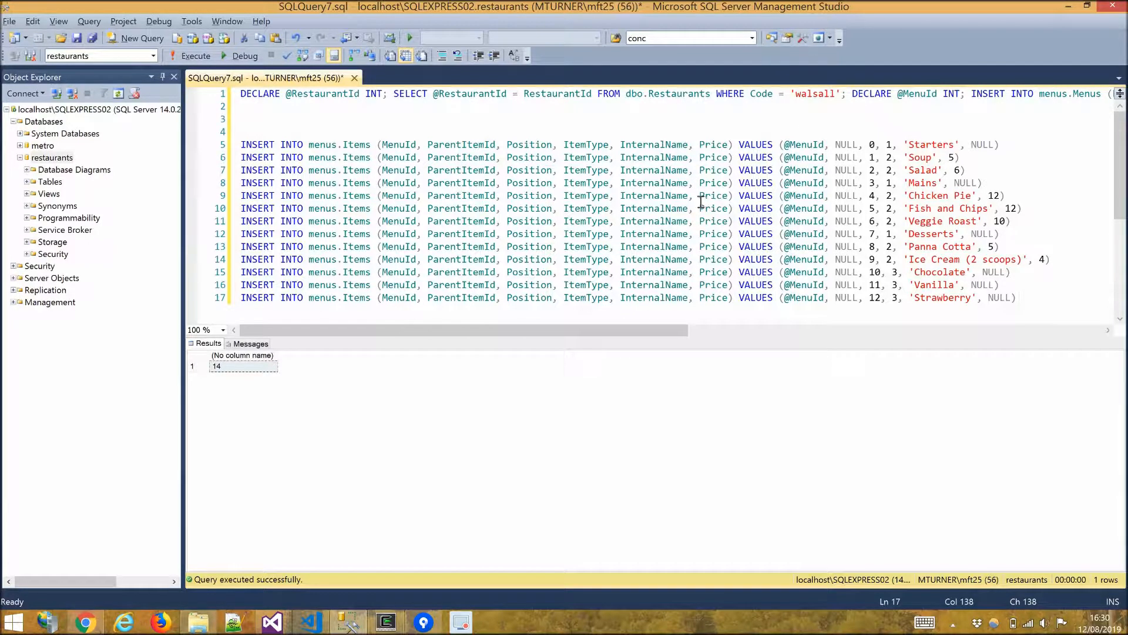
pyautogui.press('F5')
pyautogui.click(237, 370)
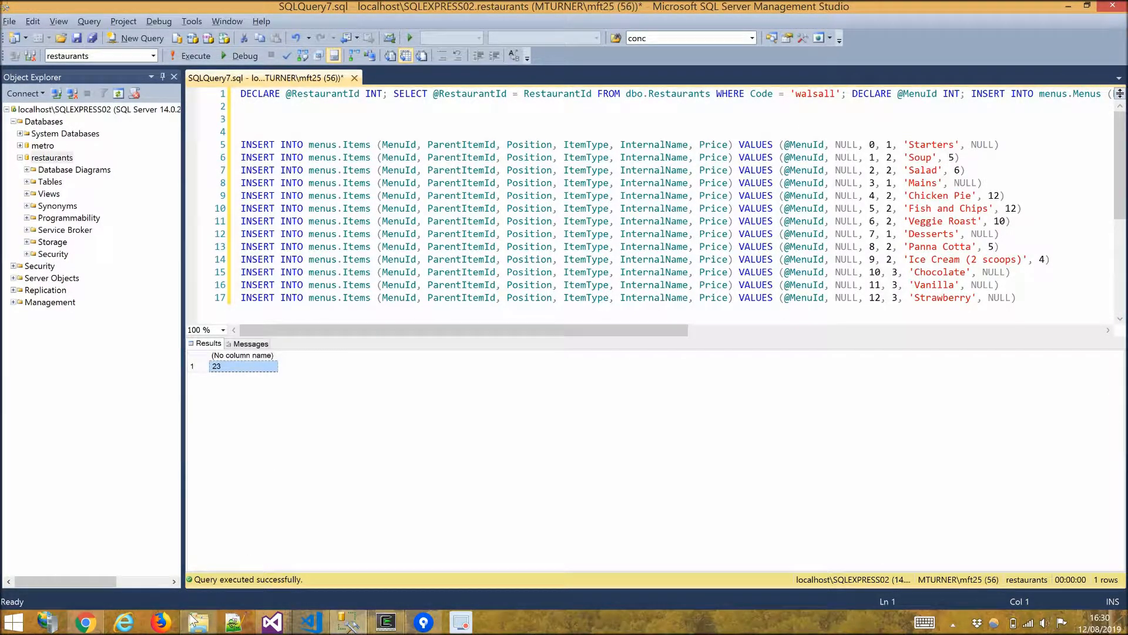
# Paste the returned menu ID 23 into the Menu page's Context cell on the Pages sheet.
pyautogui.hotkey('alt', 'Tab')
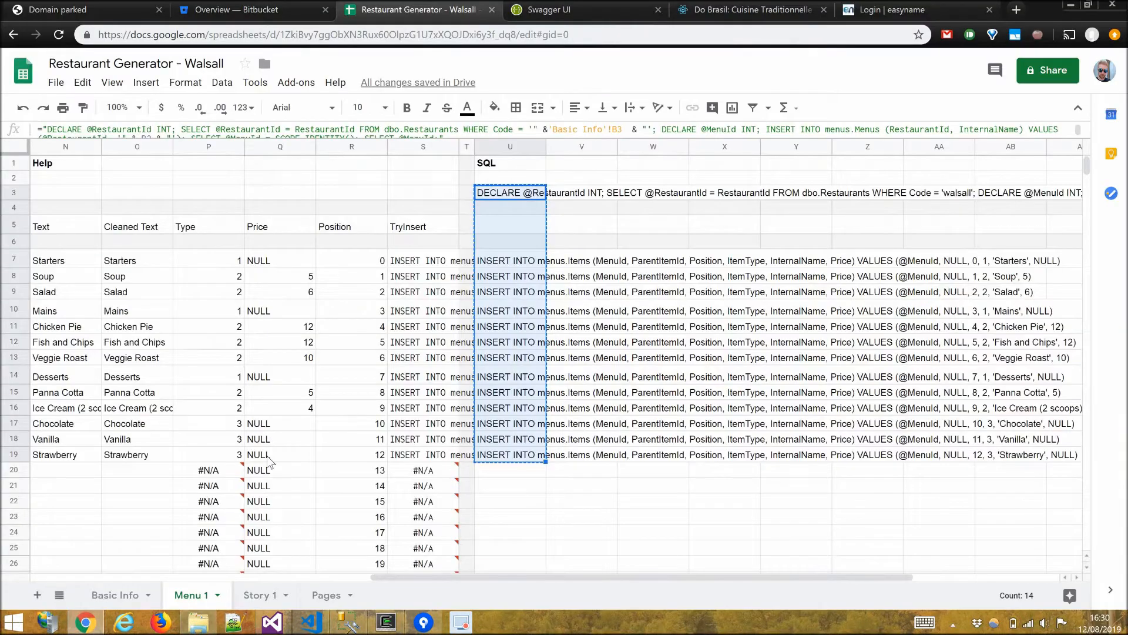
pyautogui.click(336, 597)
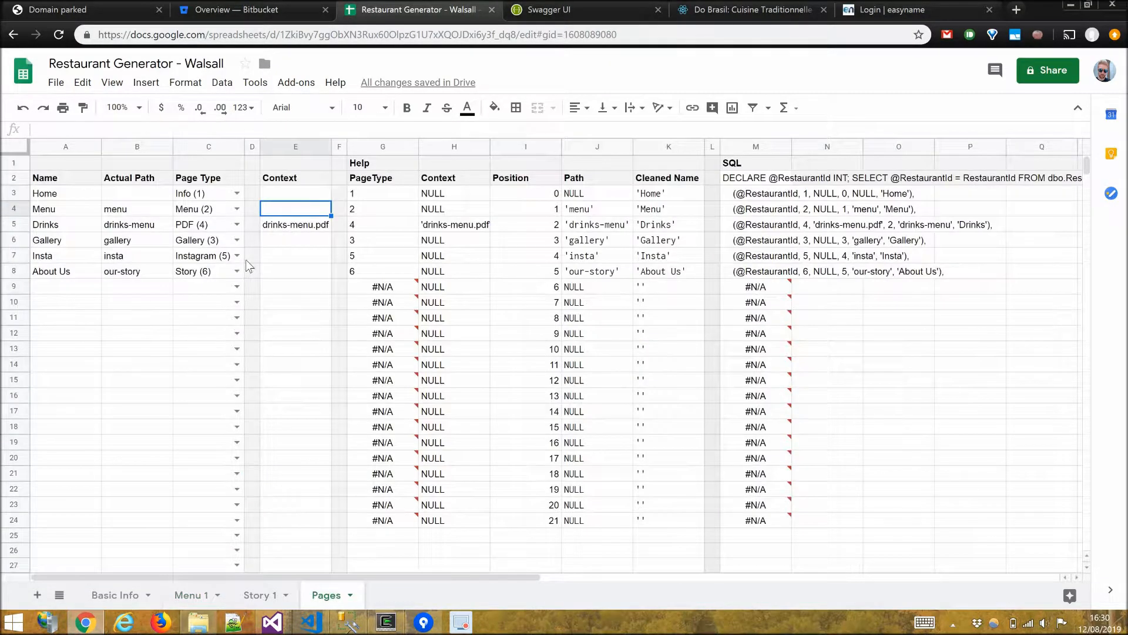
pyautogui.hotkey('ctrl', 'v')
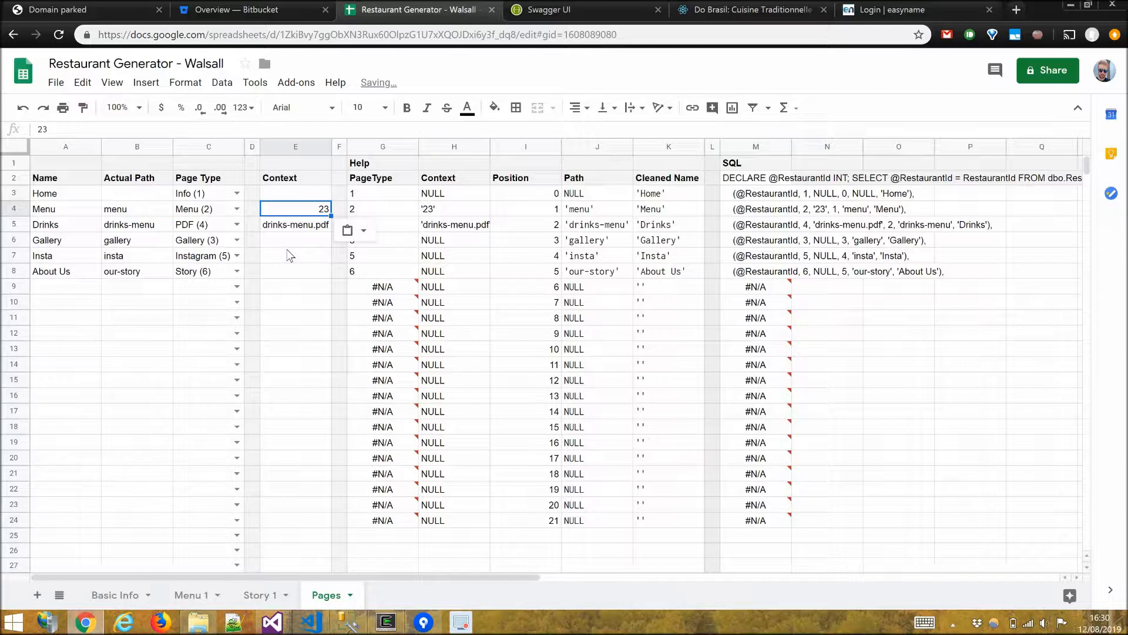
pyautogui.press('Down')
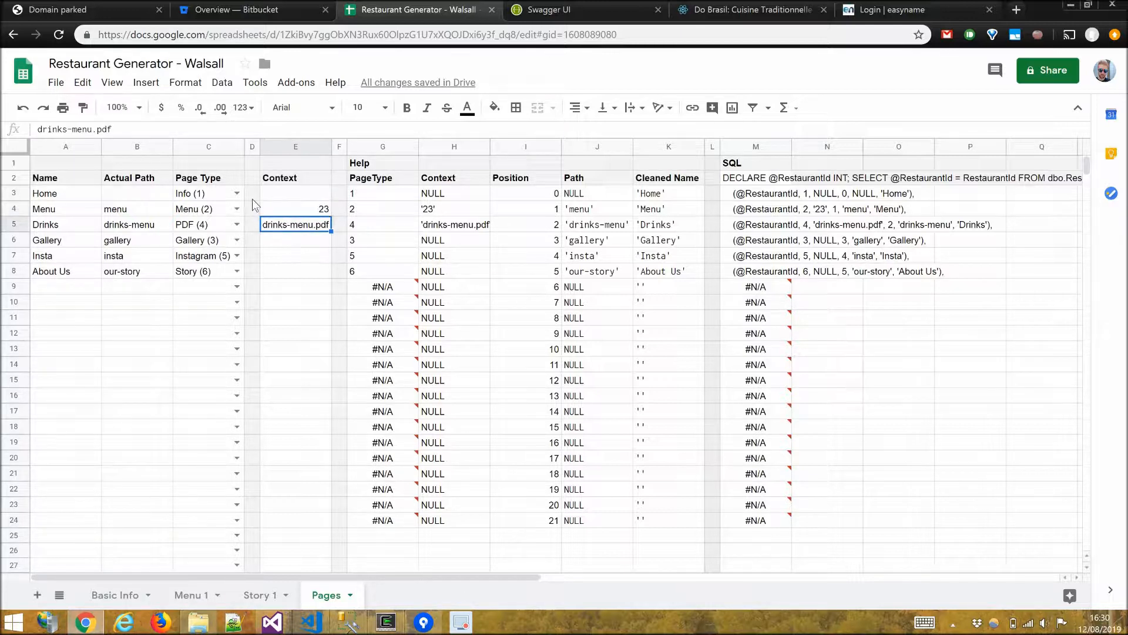
pyautogui.click(280, 270)
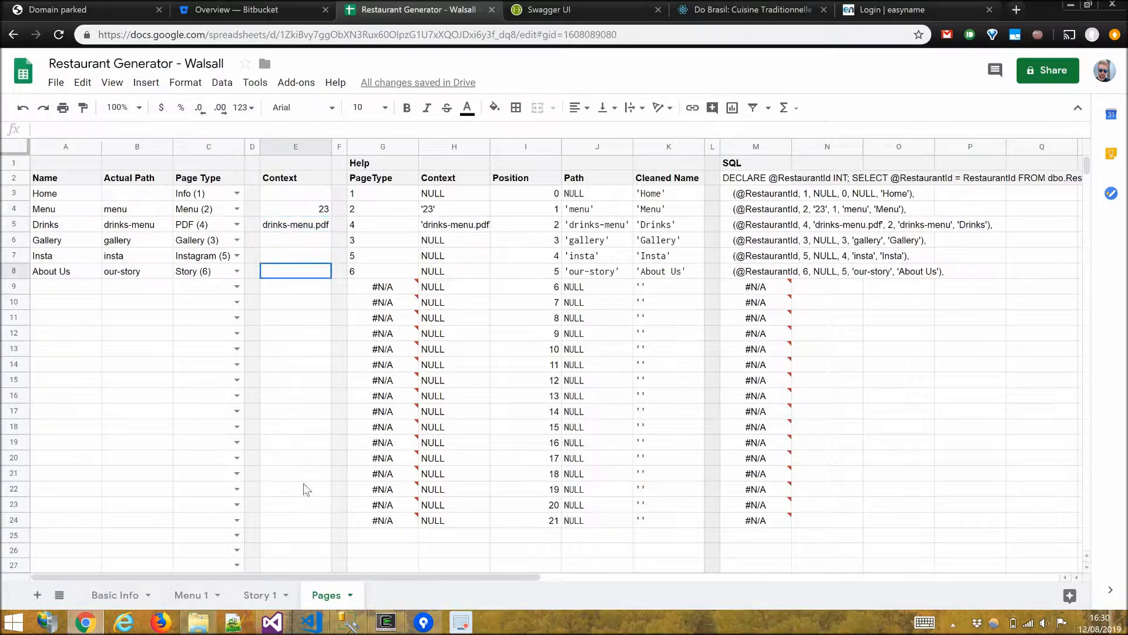
# Open the Story 1 sheet and browse to the restaurant's story image folder under Restaurants.Content\14\public\story.
pyautogui.click(254, 595)
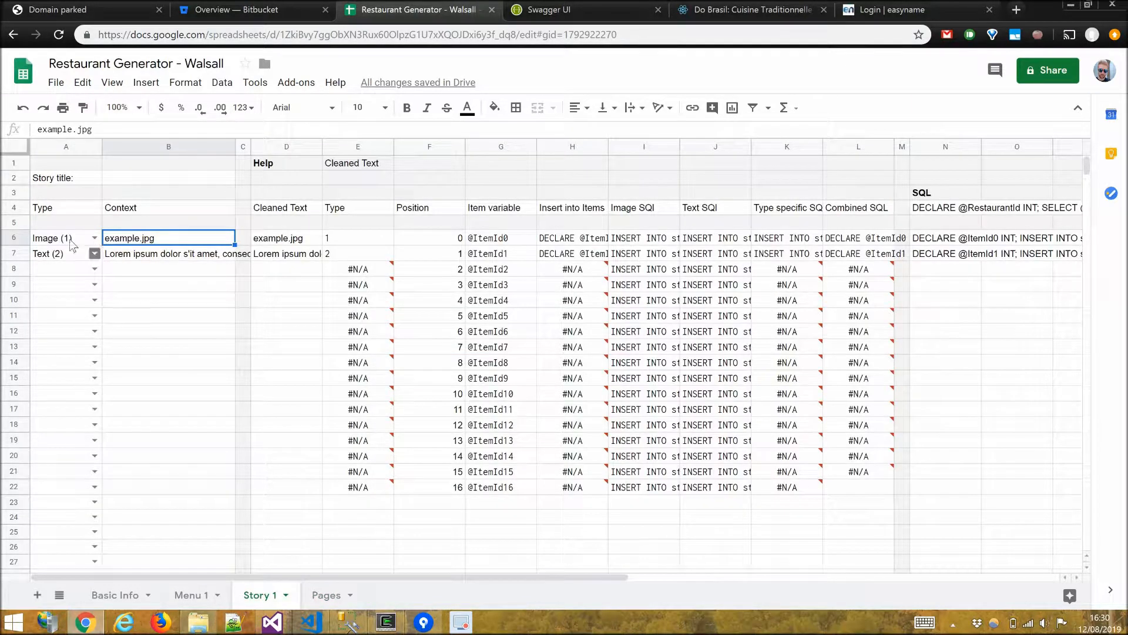
pyautogui.click(200, 623)
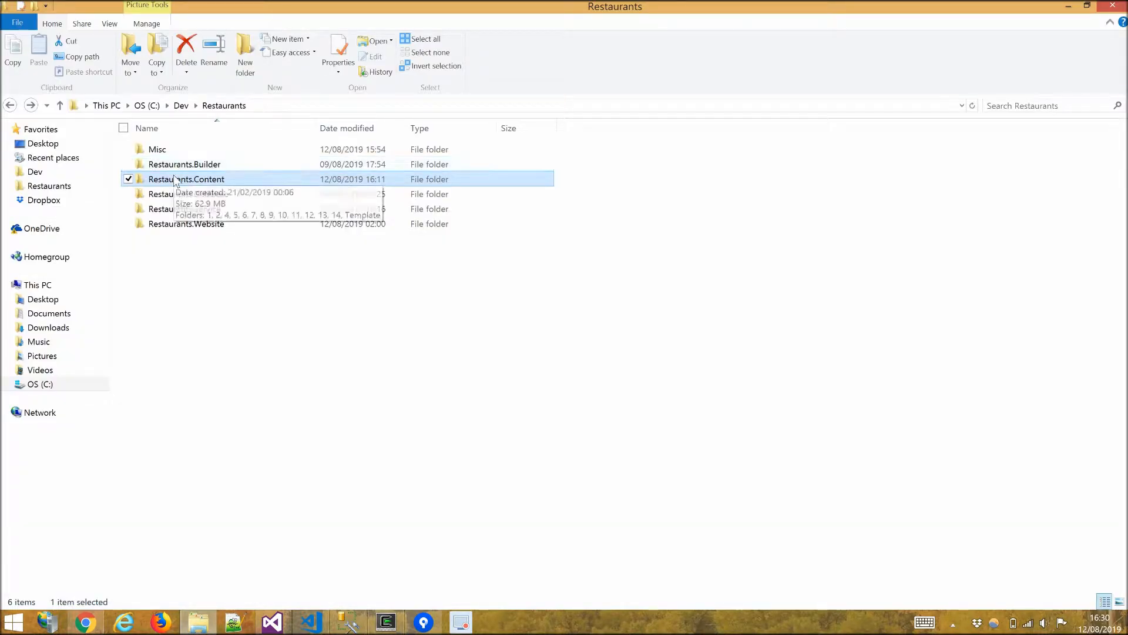
pyautogui.doubleClick(176, 180)
pyautogui.doubleClick(1091, 170)
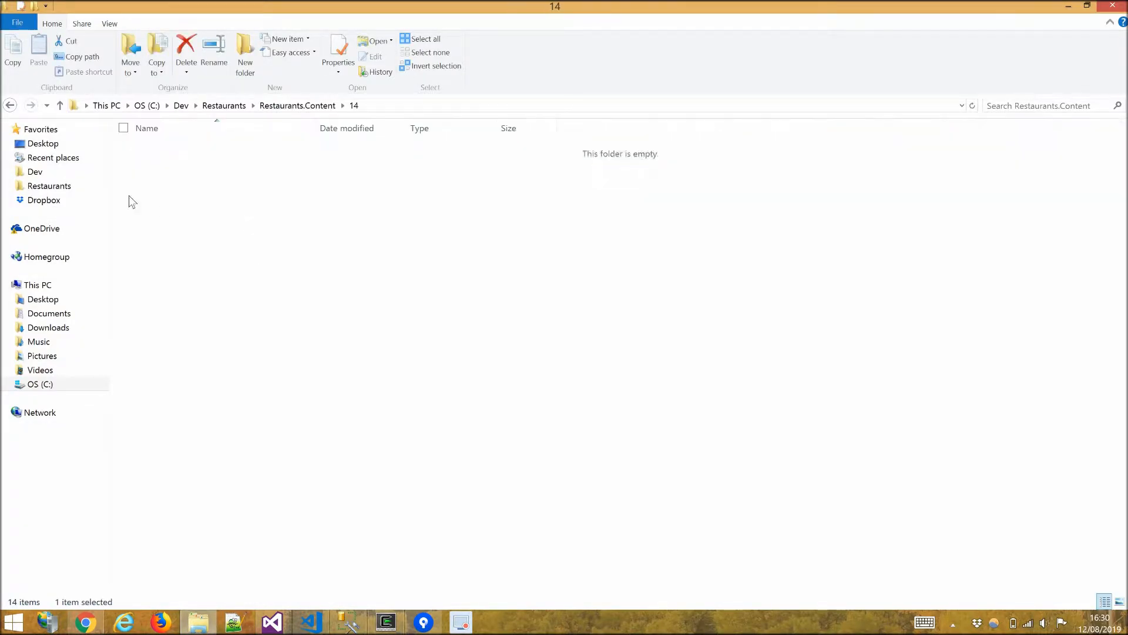
pyautogui.doubleClick(170, 151)
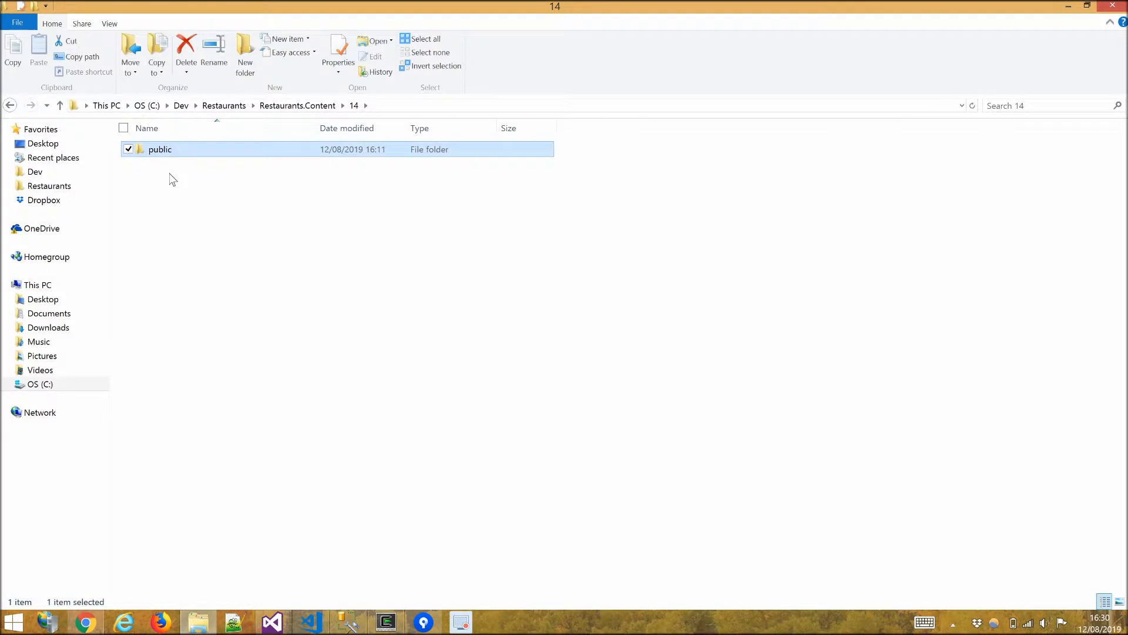
pyautogui.doubleClick(164, 177)
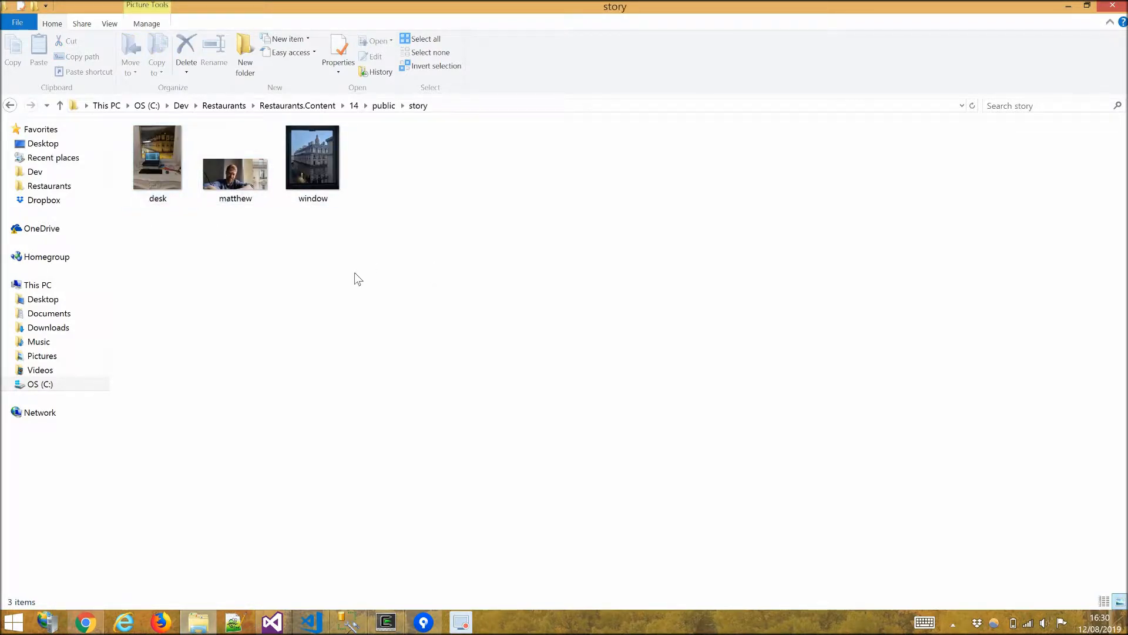
# Set the first story image's file name to window.jpg.
pyautogui.hotkey('alt', 'Tab')
pyautogui.write('wind')
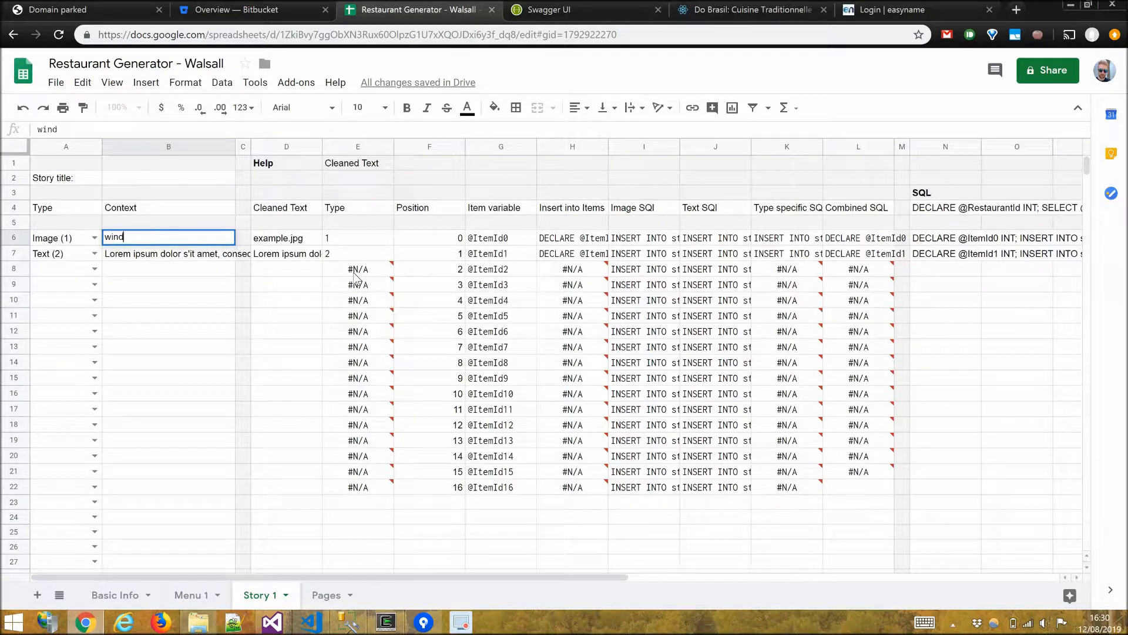
pyautogui.write('ow.jpg')
pyautogui.press('Return')
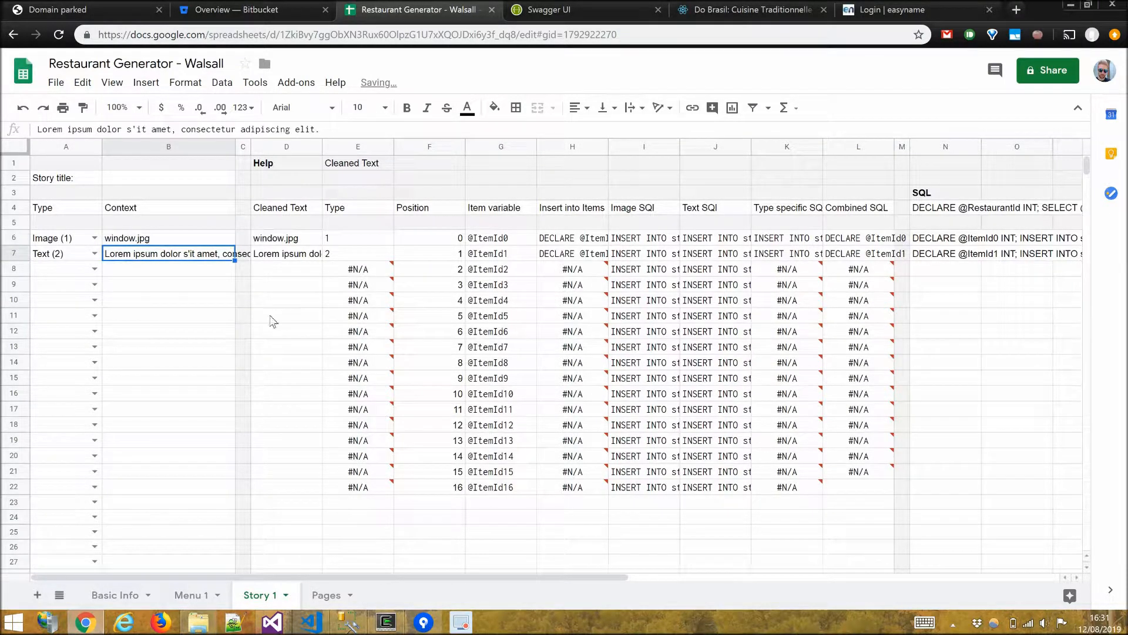
# Add Image rows 8 and 10 to the story with file names matthew.jpg and desk.jpg.
pyautogui.click(94, 269)
pyautogui.click(88, 284)
pyautogui.click(94, 300)
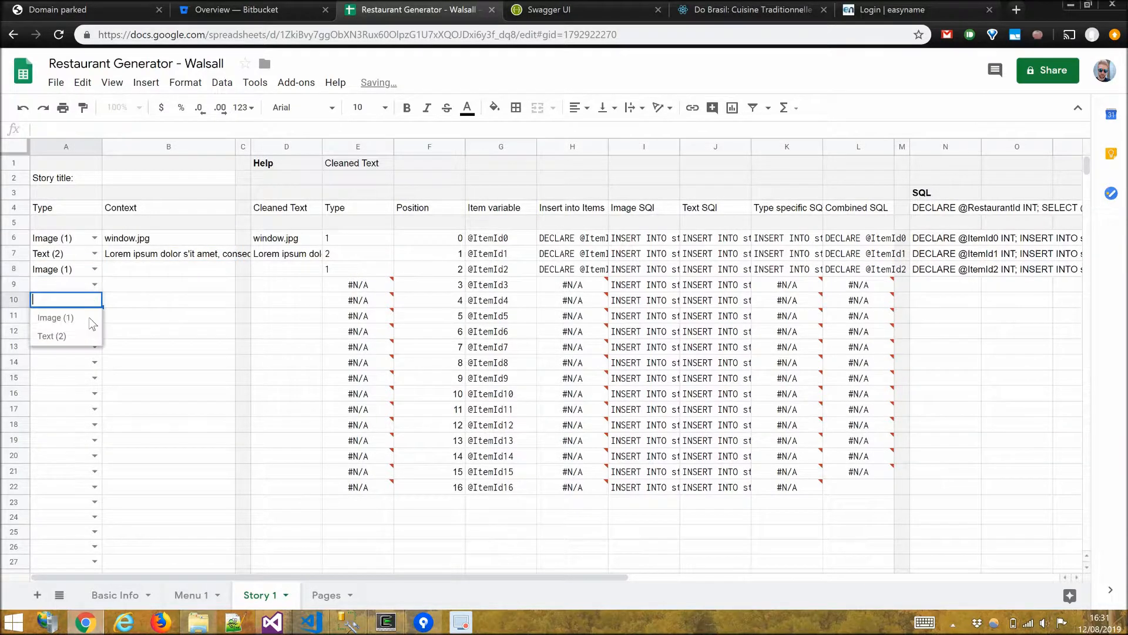
pyautogui.click(90, 316)
pyautogui.click(126, 273)
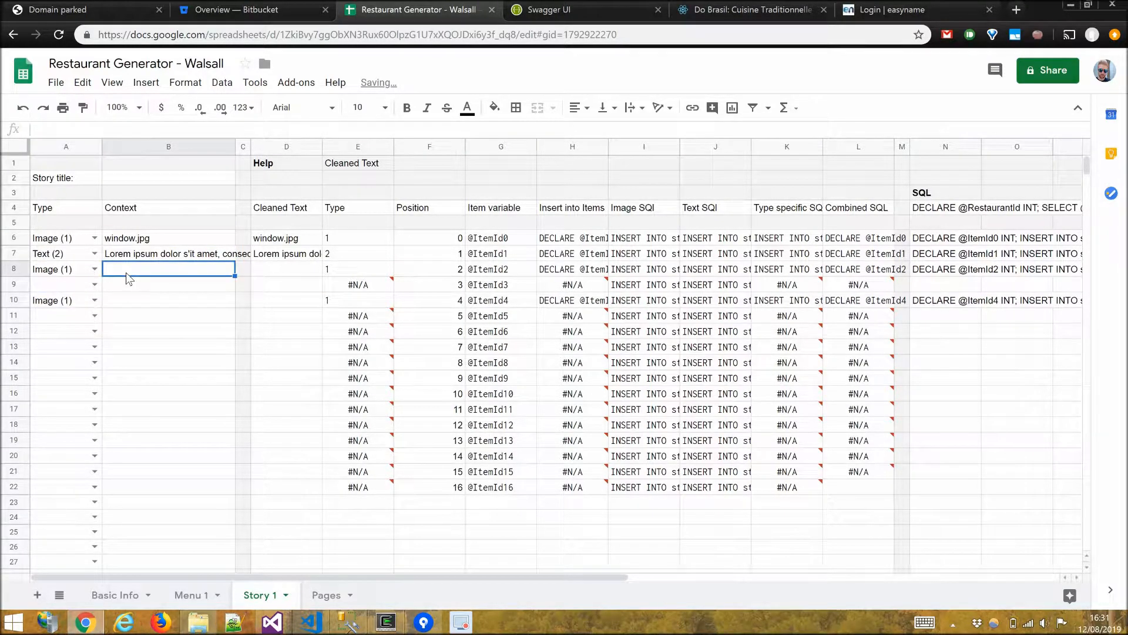
pyautogui.write('matthew.jpg')
pyautogui.press('Return')
pyautogui.press('Return')
pyautogui.write('desk.jpg')
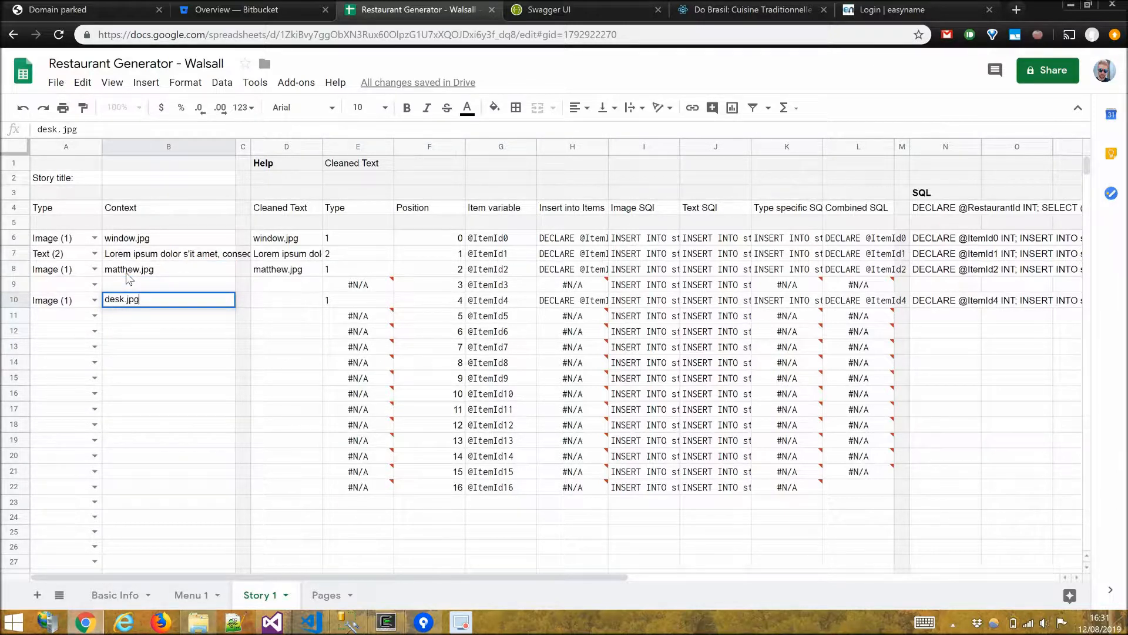
pyautogui.press('Return')
# Add a Text row 9 reading "The Walsall has recently opened up in 2019.".
pyautogui.press('Up')
pyautogui.press('Up')
pyautogui.press('Up')
pyautogui.press('Up')
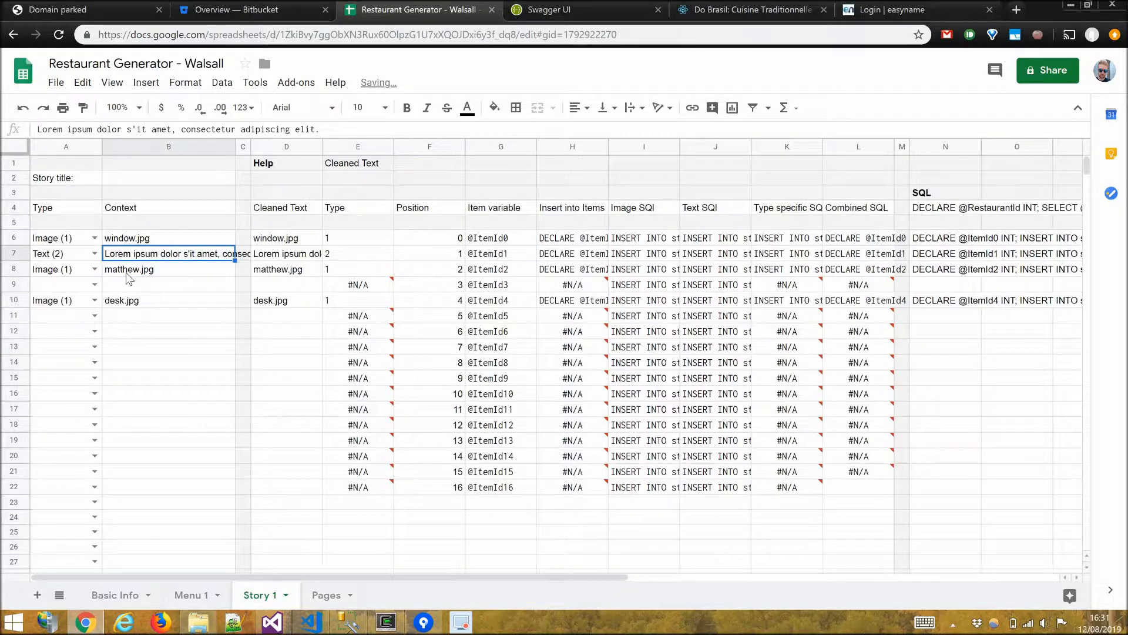
pyautogui.click(126, 272)
pyautogui.click(94, 284)
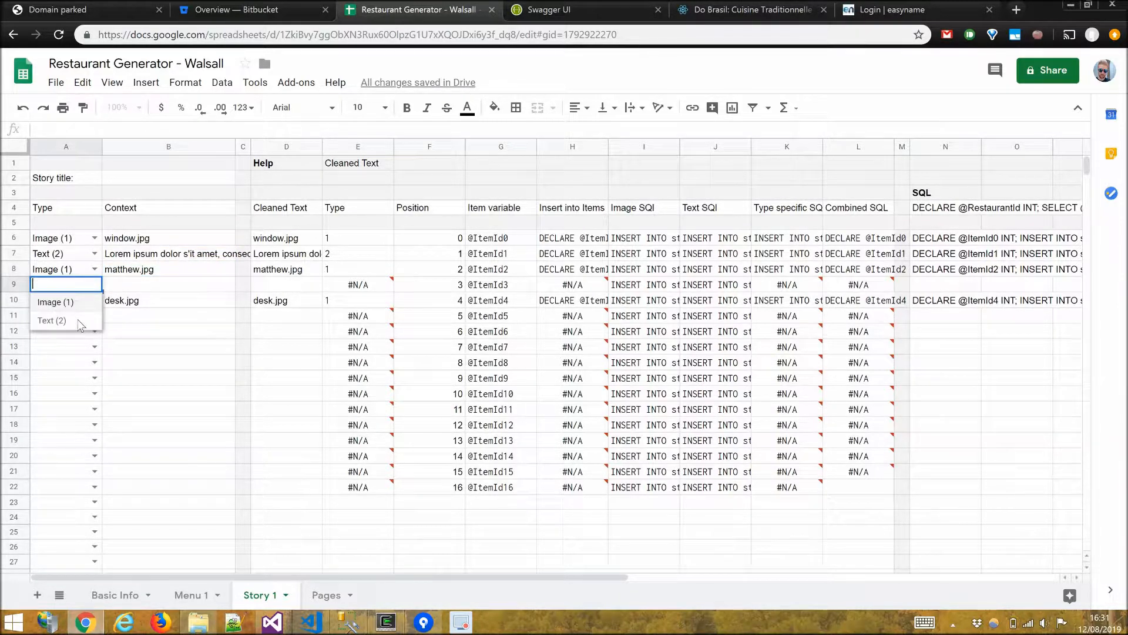
pyautogui.click(81, 325)
pyautogui.click(141, 287)
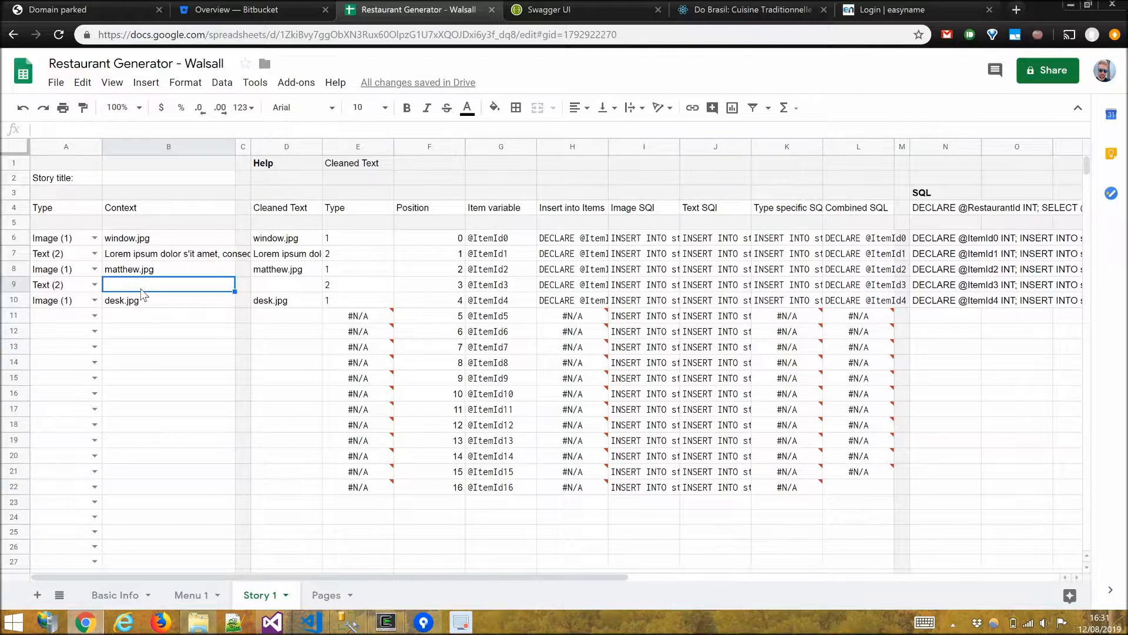
pyautogui.write('The Walsall')
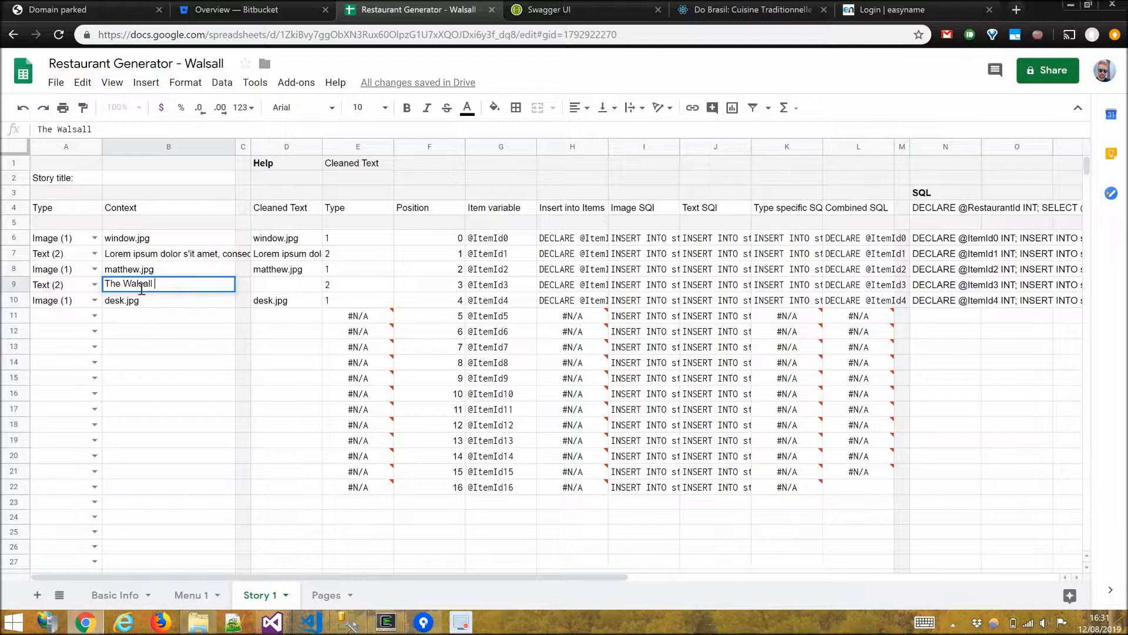
pyautogui.write('has recently opened ')
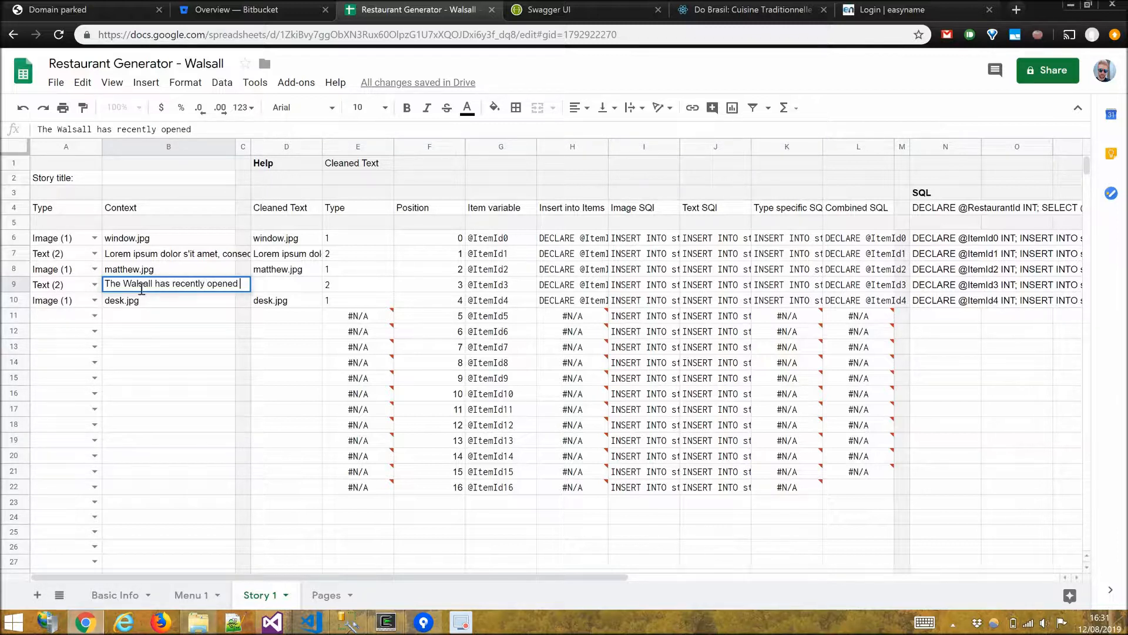
pyautogui.write('up in 2')
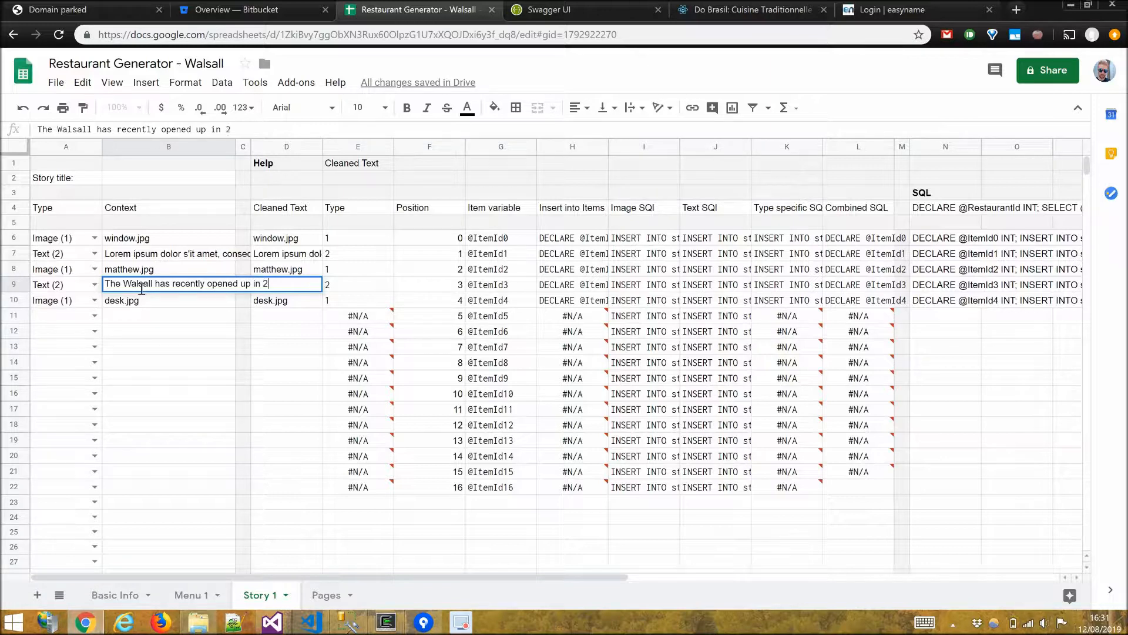
pyautogui.write('019.')
pyautogui.press('Return')
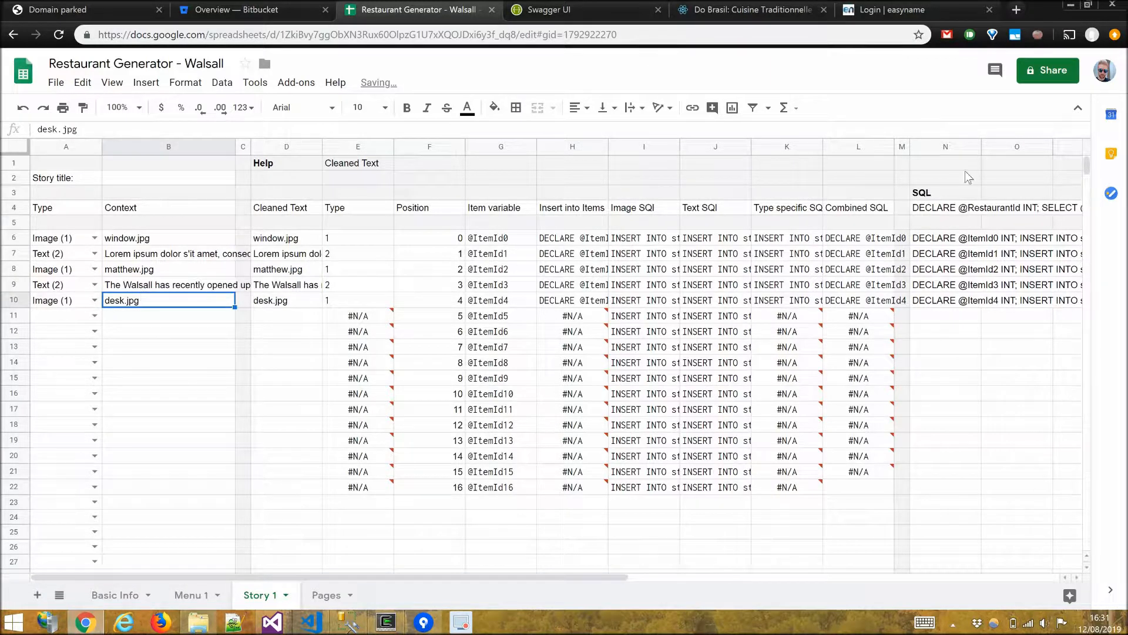
# Copy the story sheet's generated SQL column and switch to SQL Server Management Studio.
pyautogui.moveTo(941, 207); pyautogui.dragTo(946, 301)
pyautogui.hotkey('ctrl', 'c')
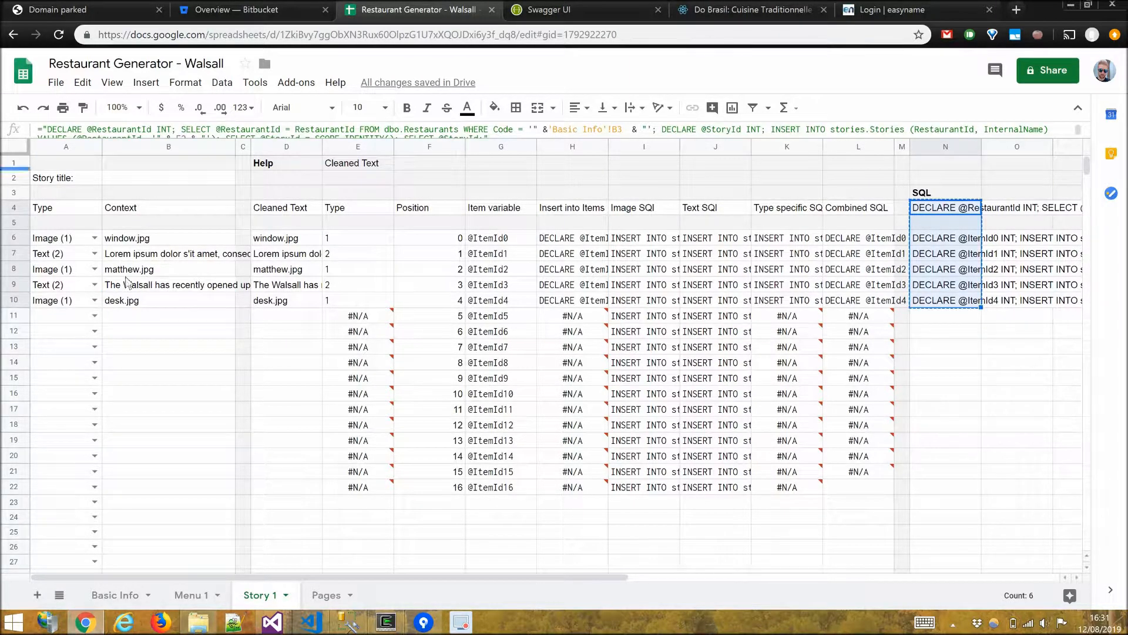
pyautogui.click(347, 623)
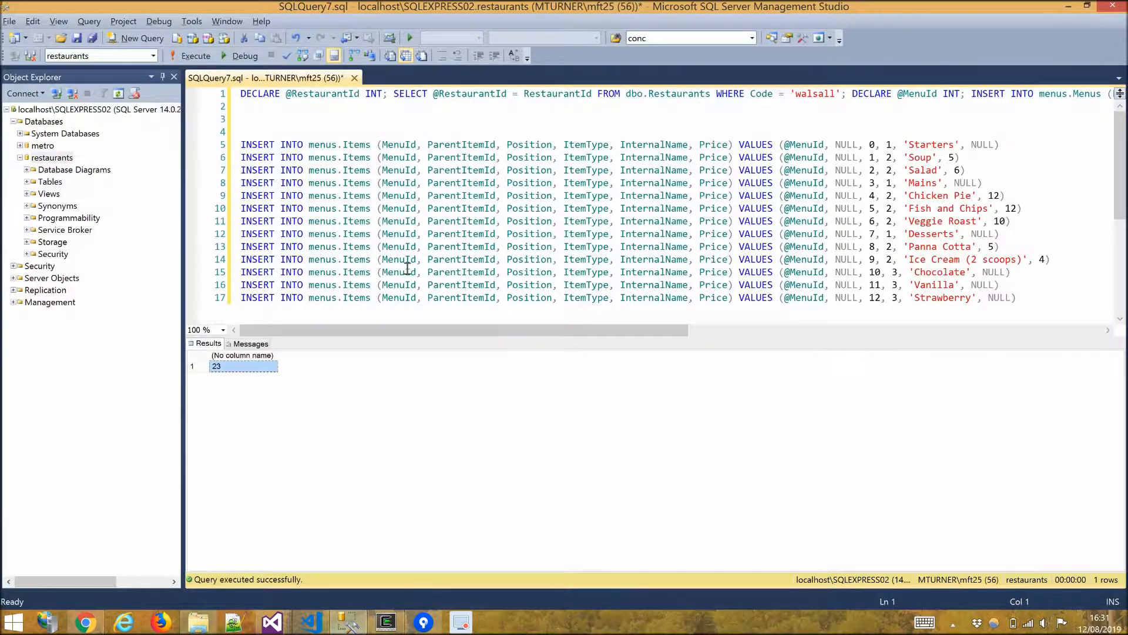
# Replace the query with the story SQL, execute it, and select the returned story ID.
pyautogui.click(408, 268)
pyautogui.hotkey('ctrl', 'a')
pyautogui.hotkey('ctrl', 'v')
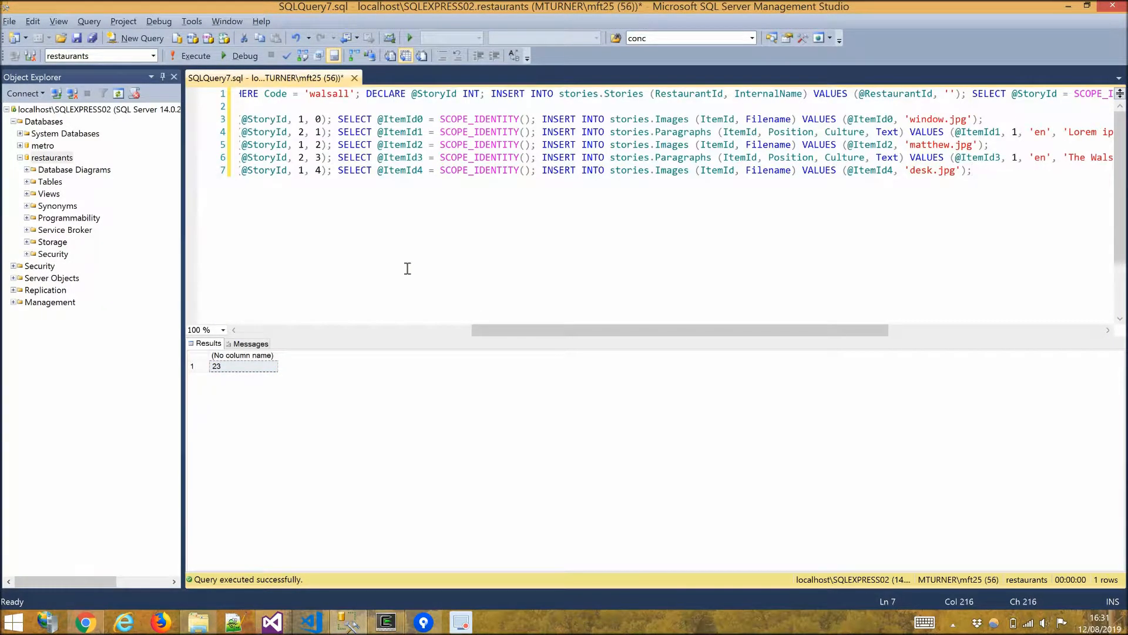
pyautogui.press('F5')
pyautogui.click(216, 367)
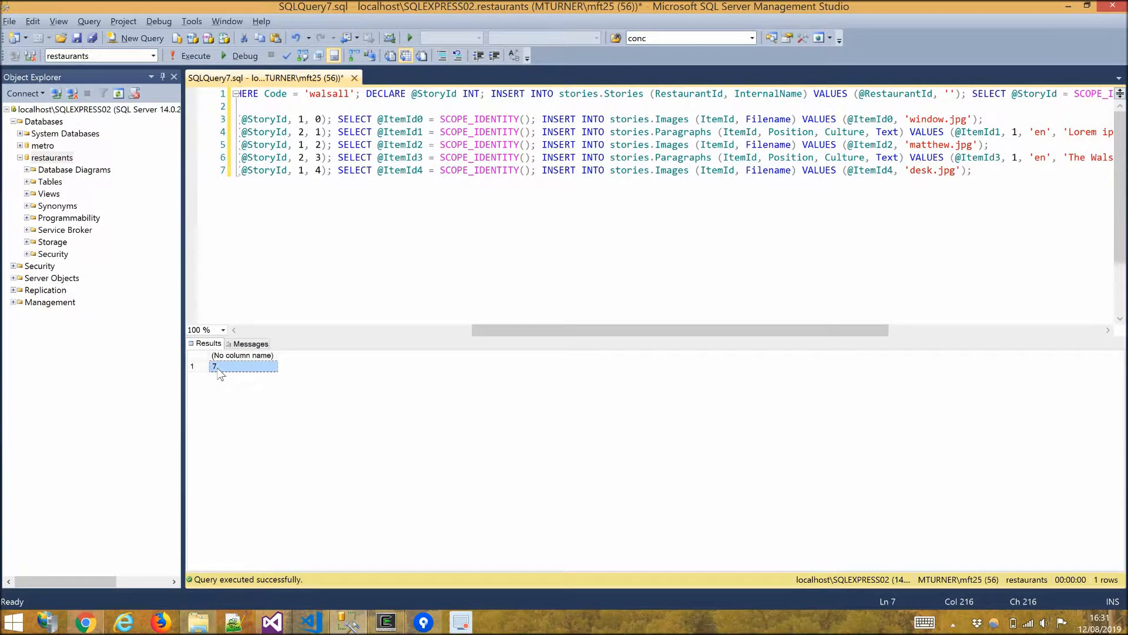
# Paste the story ID 7 into the About Us page's Context cell on the Pages sheet.
pyautogui.hotkey('alt', 'Tab')
pyautogui.hotkey('alt', 'Tab')
pyautogui.hotkey('alt', 'shift', 'Tab')
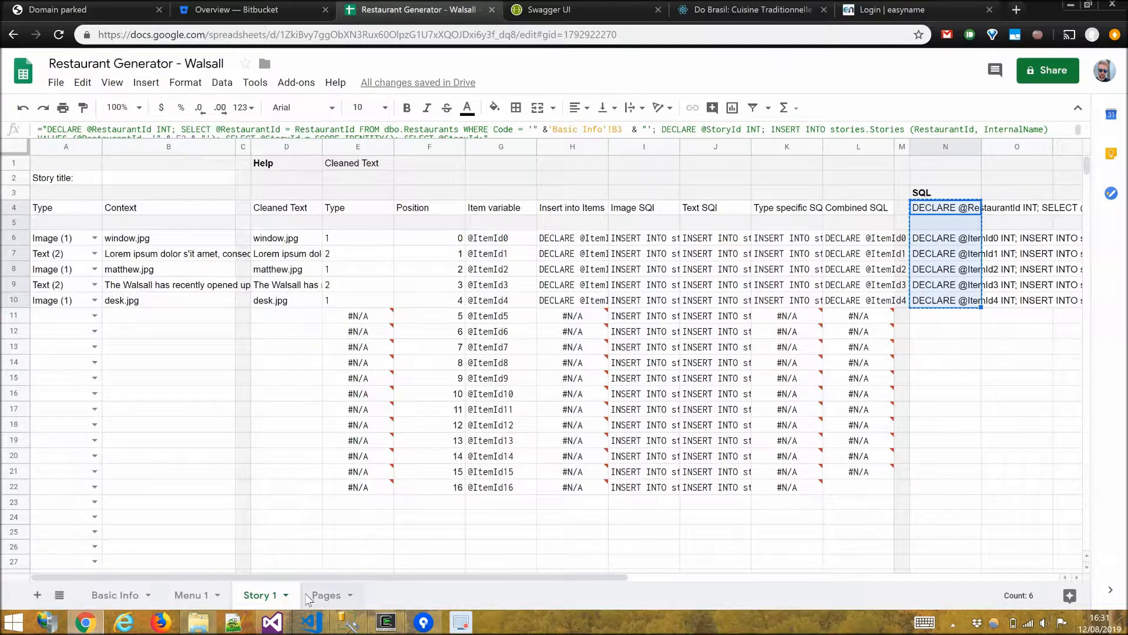
pyautogui.click(309, 597)
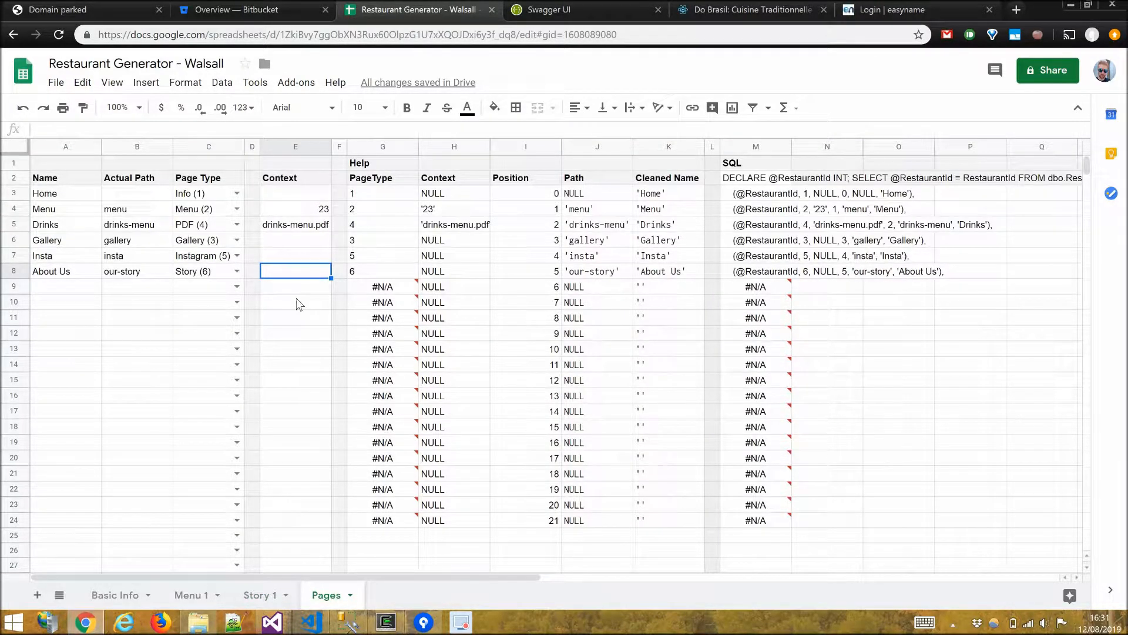
pyautogui.hotkey('ctrl', 'v')
pyautogui.press('Return')
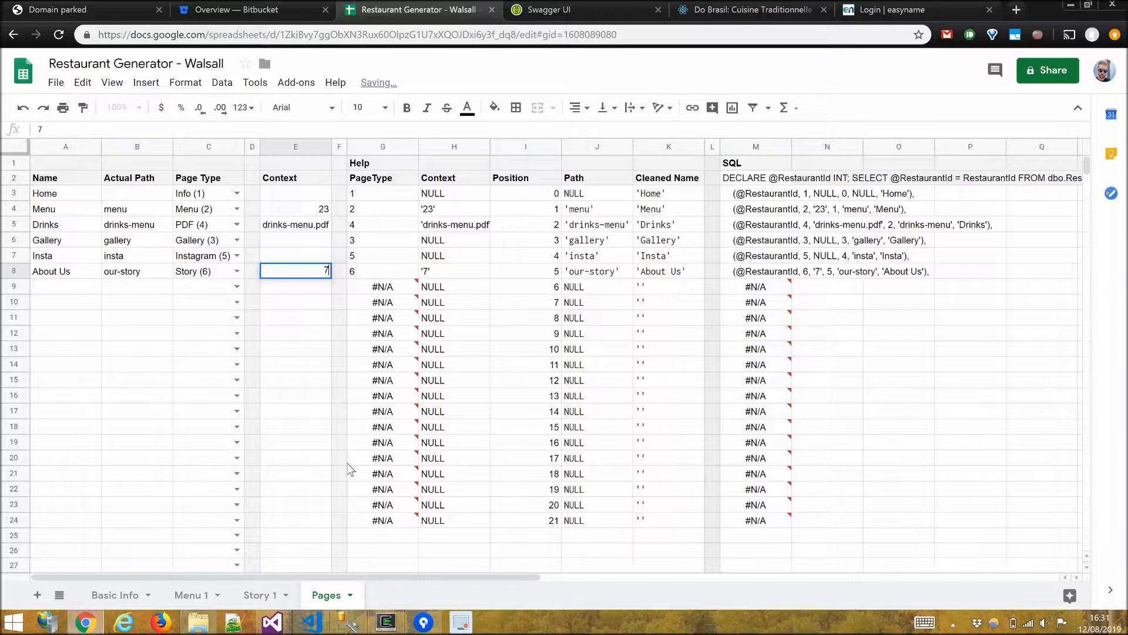
# Copy the pages SQL column, replace the query editor contents with it, and execute it.
pyautogui.moveTo(744, 182); pyautogui.dragTo(745, 270)
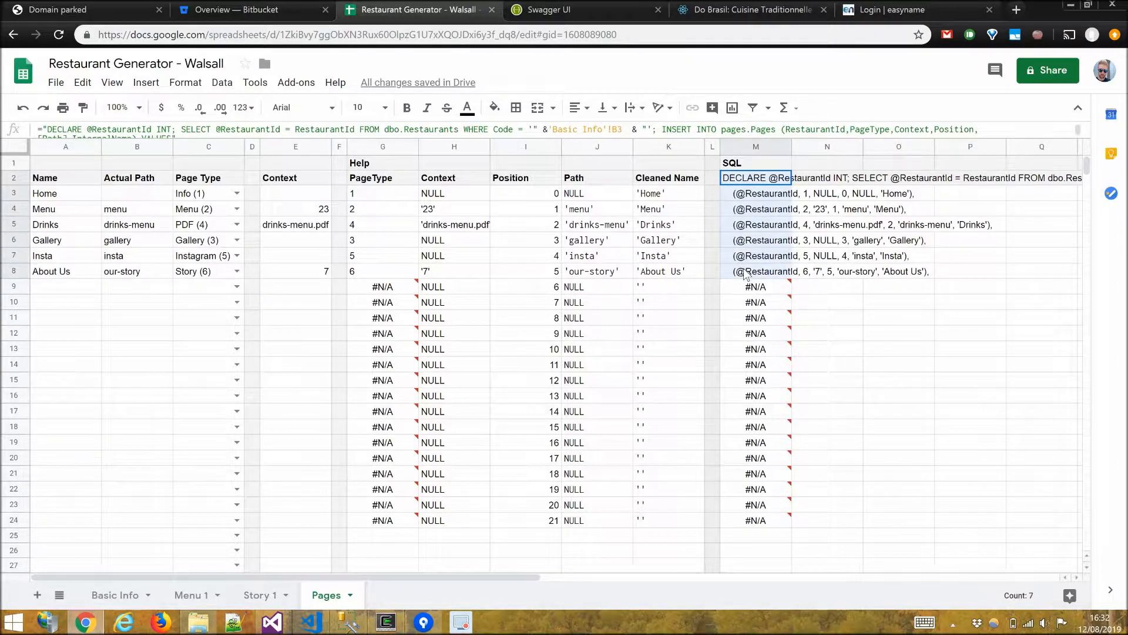
pyautogui.hotkey('alt', 'Tab')
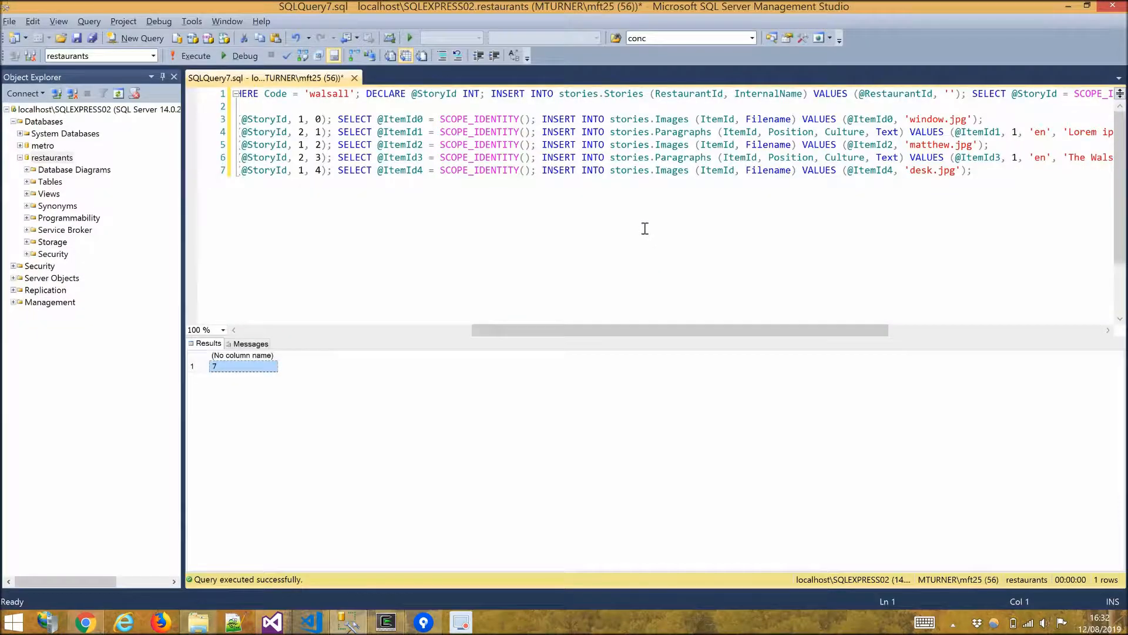
pyautogui.hotkey('ctrl', 'a')
pyautogui.hotkey('ctrl', 'v')
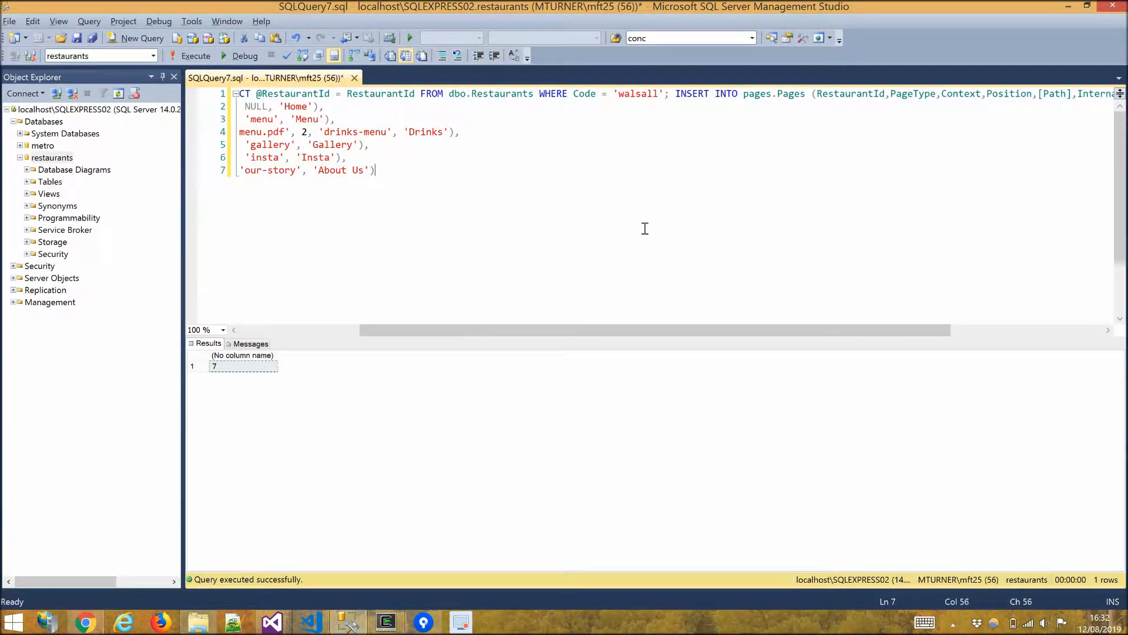
pyautogui.press('F5')
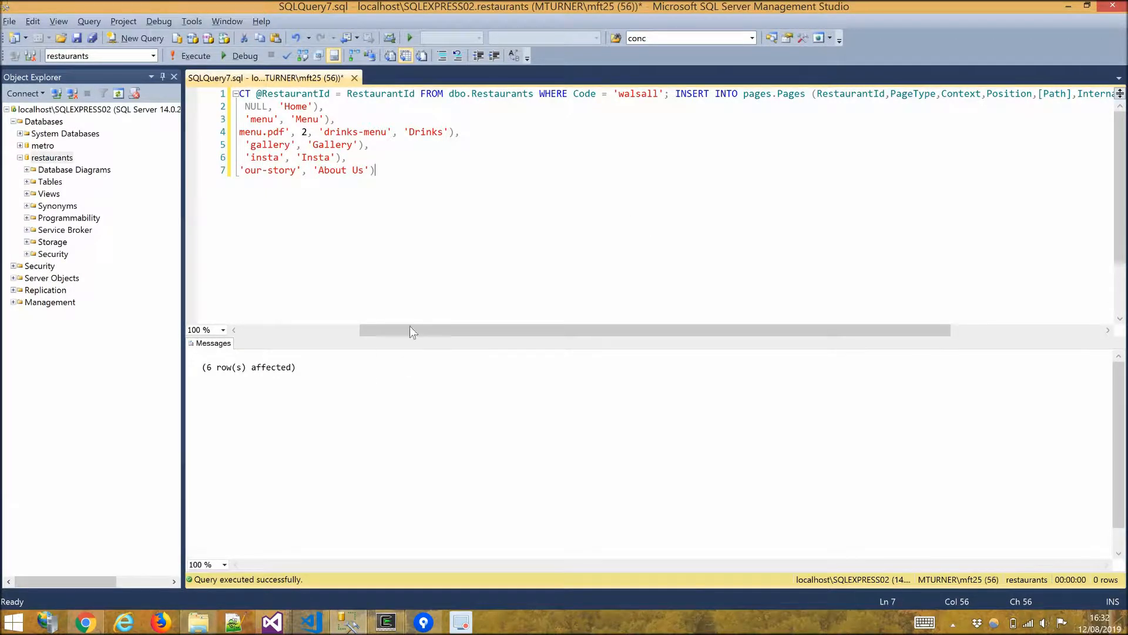
# Clear all text from the query editor.
pyautogui.hscroll(-10, 325, 241)
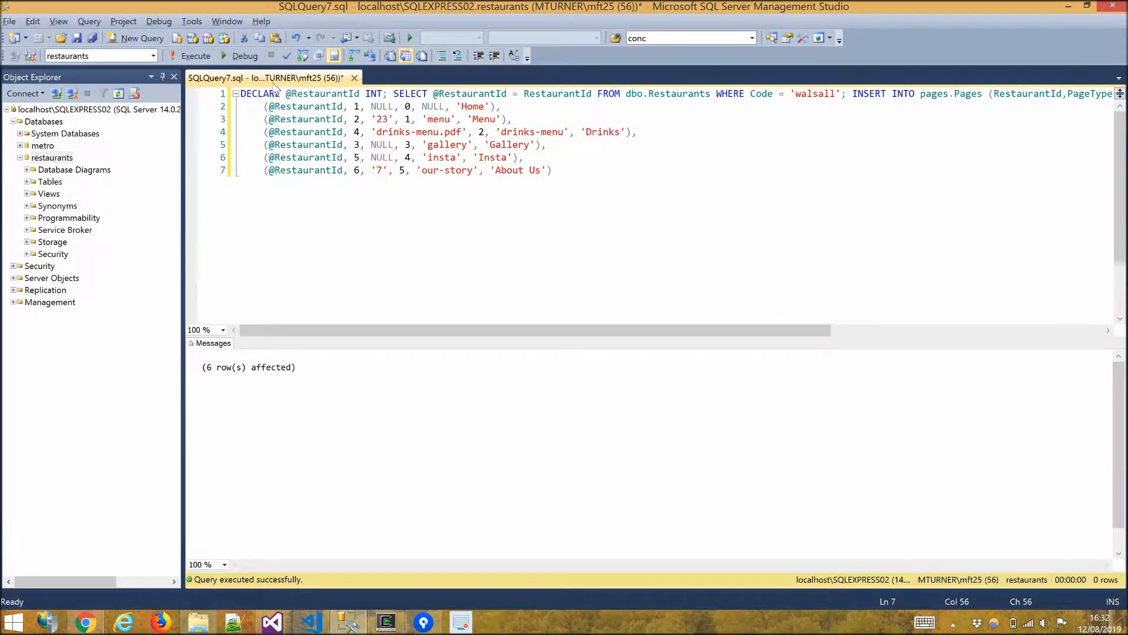
pyautogui.click(356, 208)
pyautogui.hotkey('ctrl', 'a')
pyautogui.press('Delete')
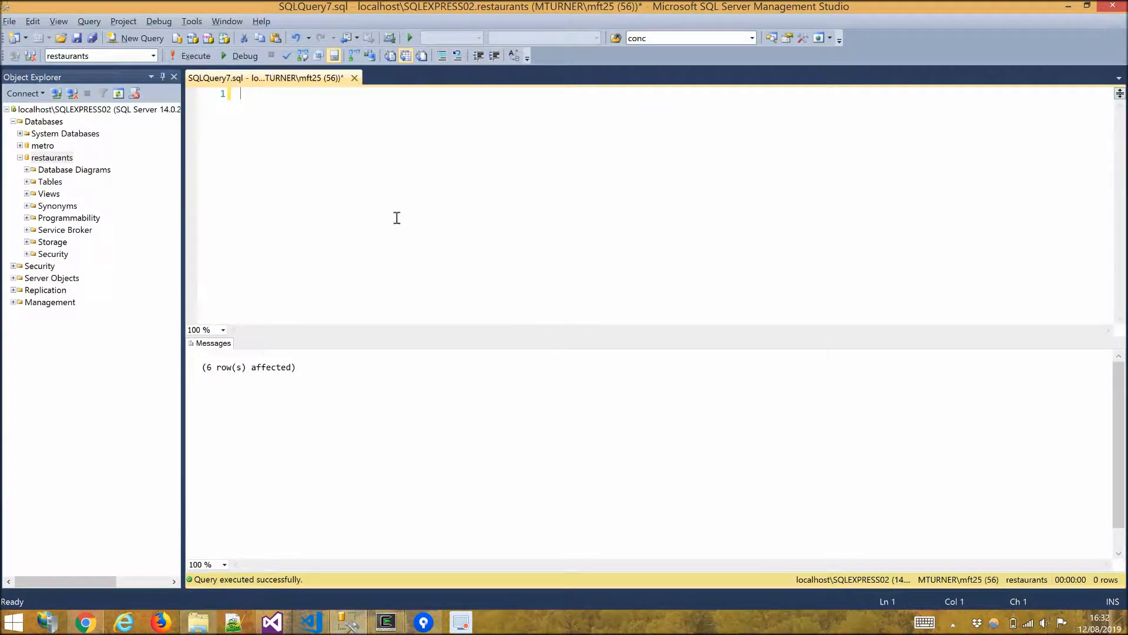
# Open the Swagger UI at localhost:2848 and expand the Build getdisplayapis operation.
pyautogui.click(1066, 8)
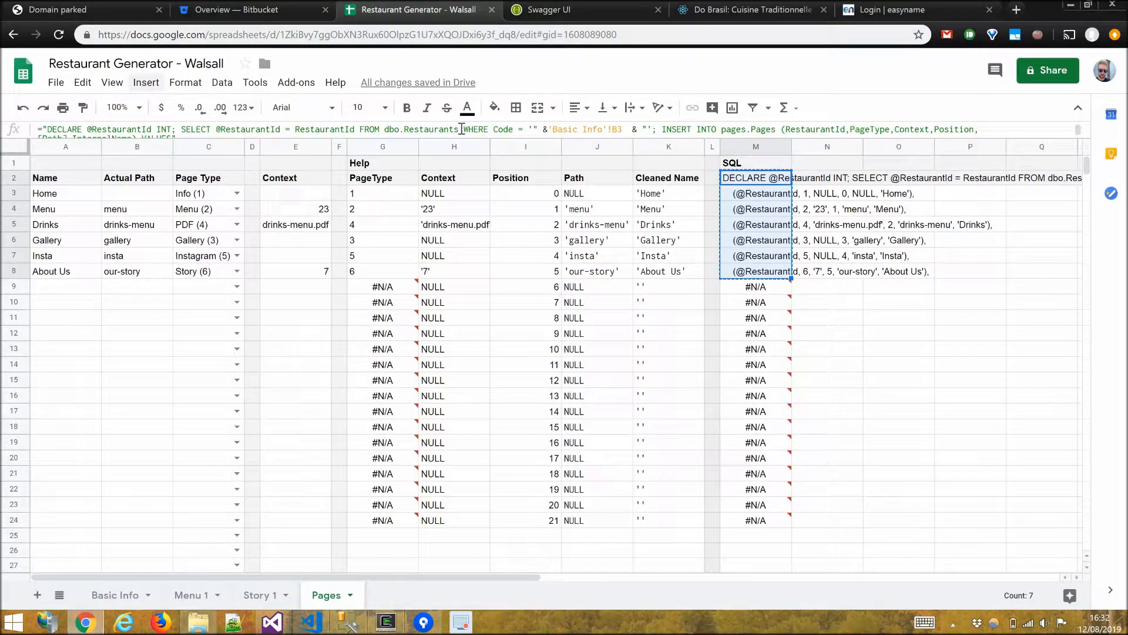
pyautogui.click(573, 19)
pyautogui.moveTo(162, 34); pyautogui.dragTo(441, 28)
pyautogui.press('BackSpace')
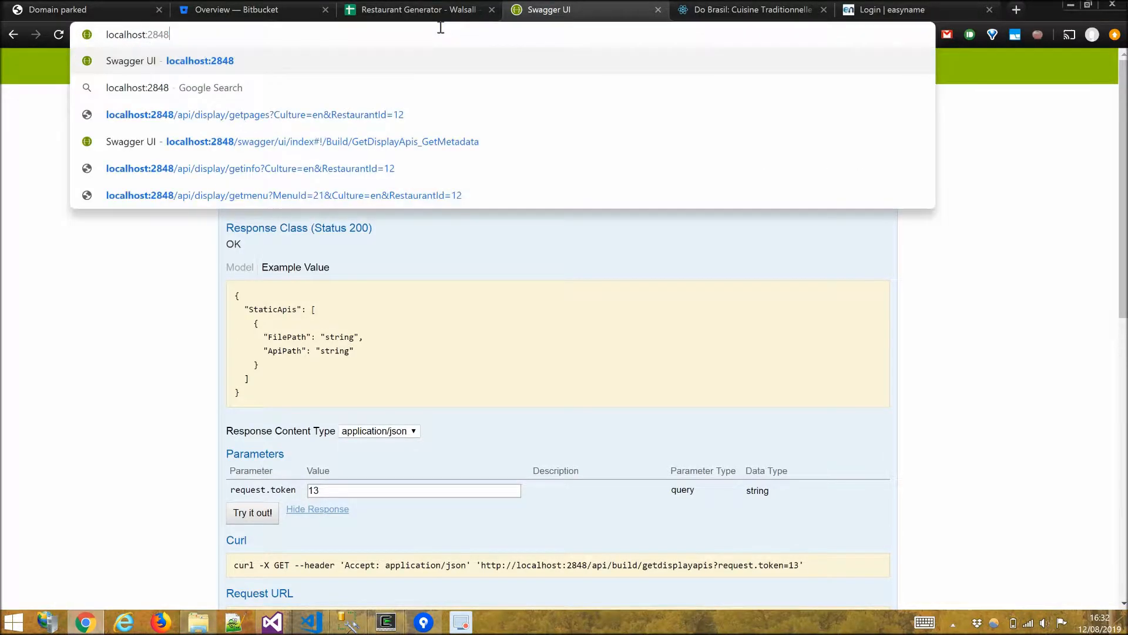
pyautogui.press('Return')
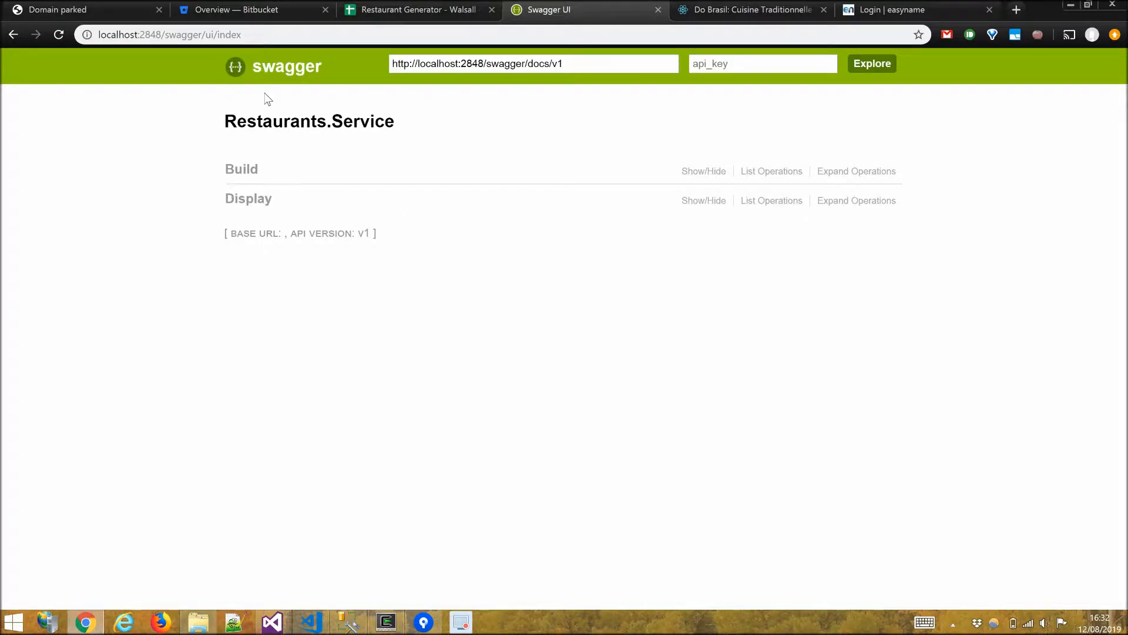
pyautogui.click(250, 203)
pyautogui.click(243, 173)
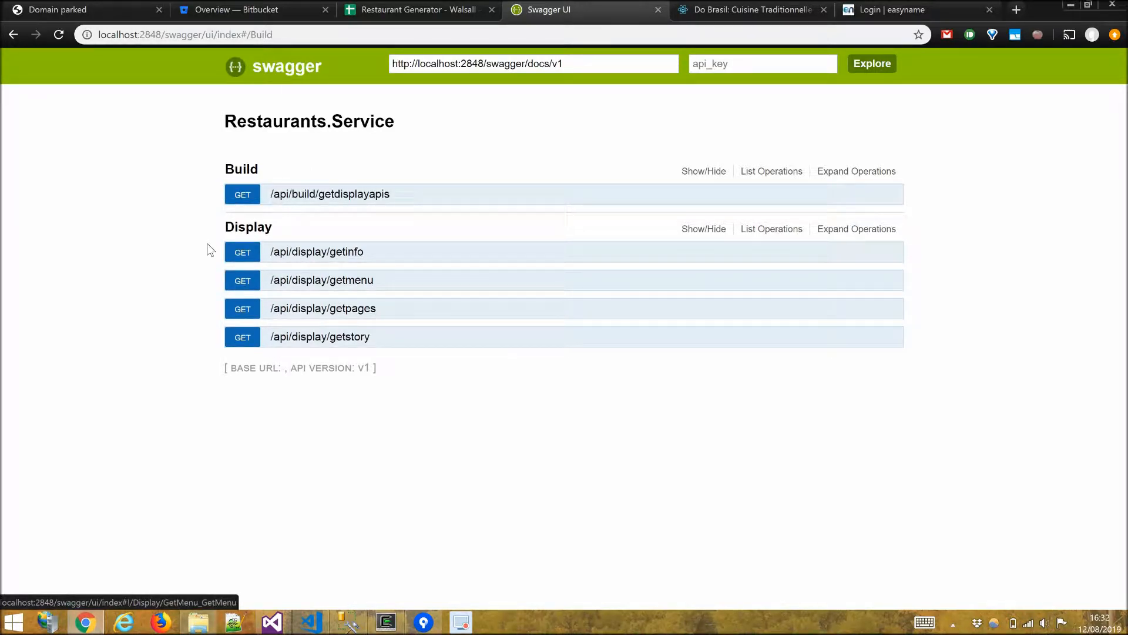
pyautogui.click(330, 195)
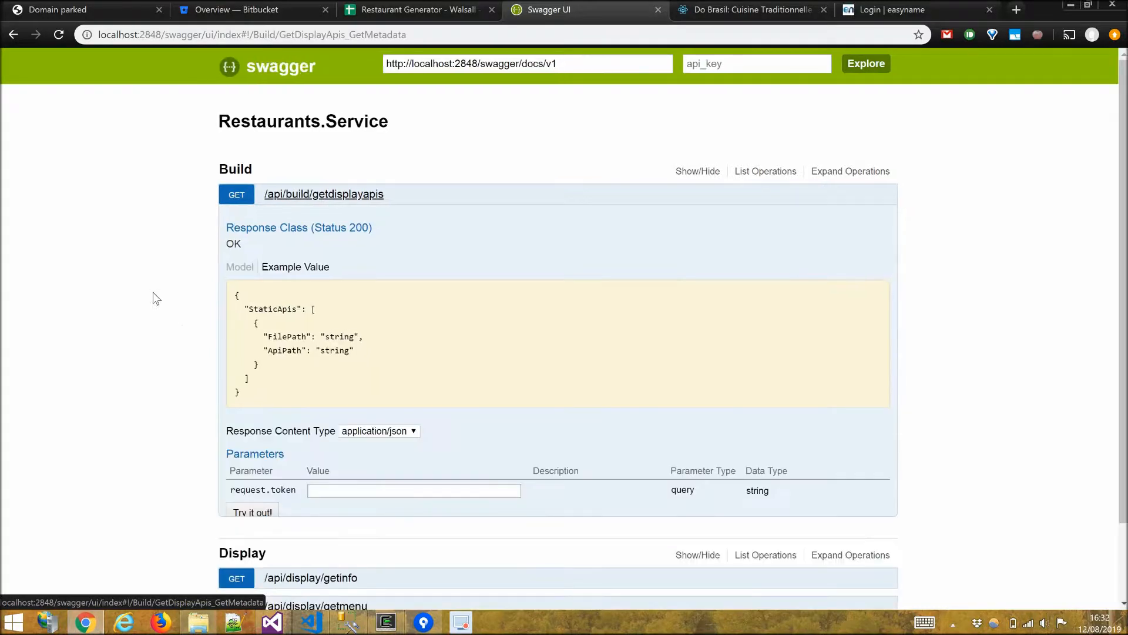
# Request the display APIs with request token 14 and inspect the returned file and API paths.
pyautogui.click(348, 395)
pyautogui.write('14')
pyautogui.click(257, 421)
pyautogui.scroll(-3, 27, 333)
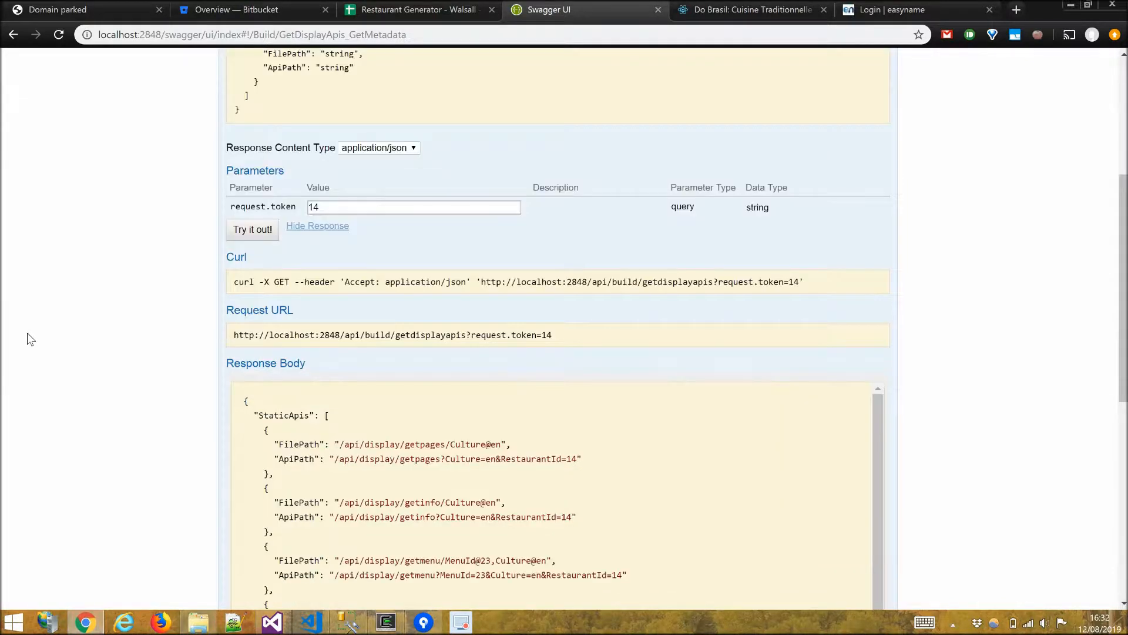
pyautogui.scroll(-2, 27, 333)
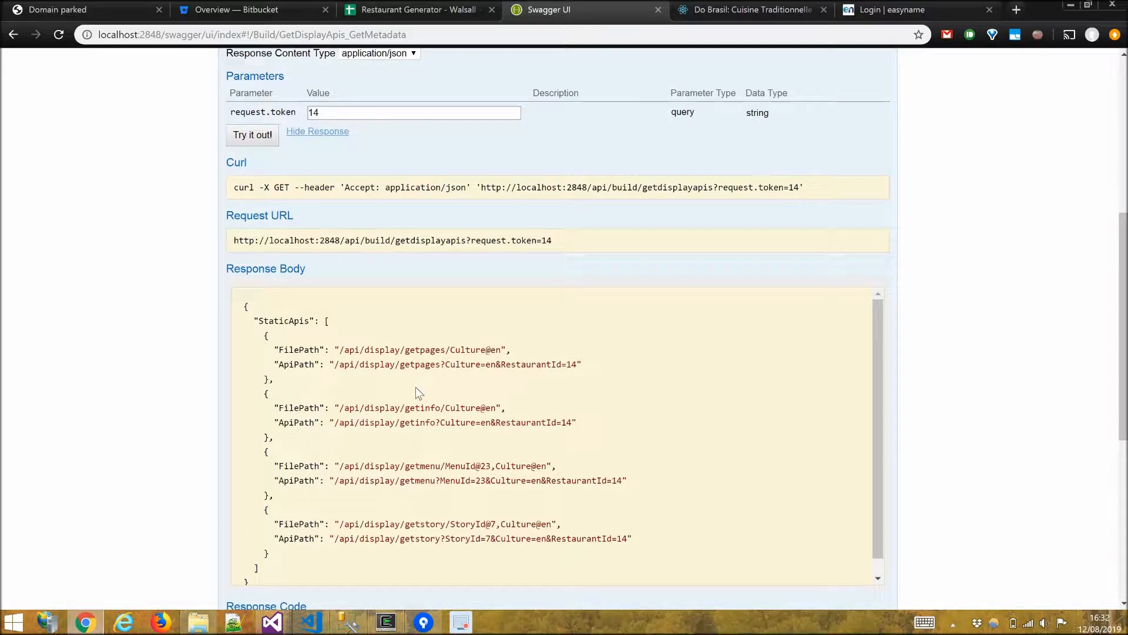
pyautogui.moveTo(412, 365); pyautogui.dragTo(425, 365)
pyautogui.moveTo(406, 410); pyautogui.dragTo(436, 410)
pyautogui.moveTo(421, 464); pyautogui.dragTo(472, 465)
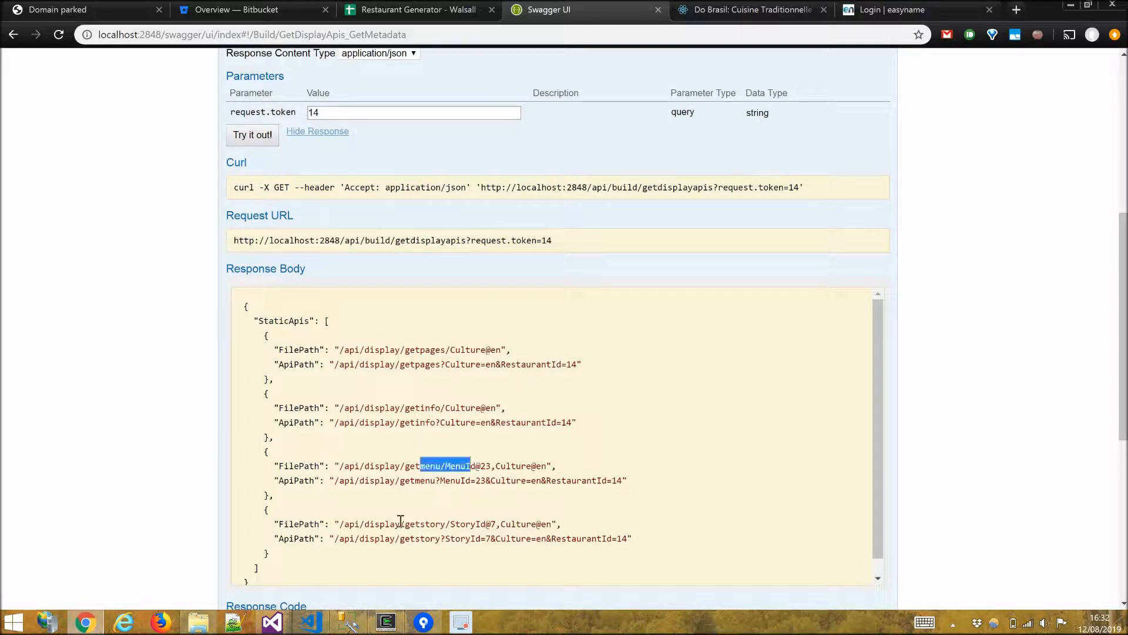
pyautogui.moveTo(405, 523); pyautogui.dragTo(481, 523)
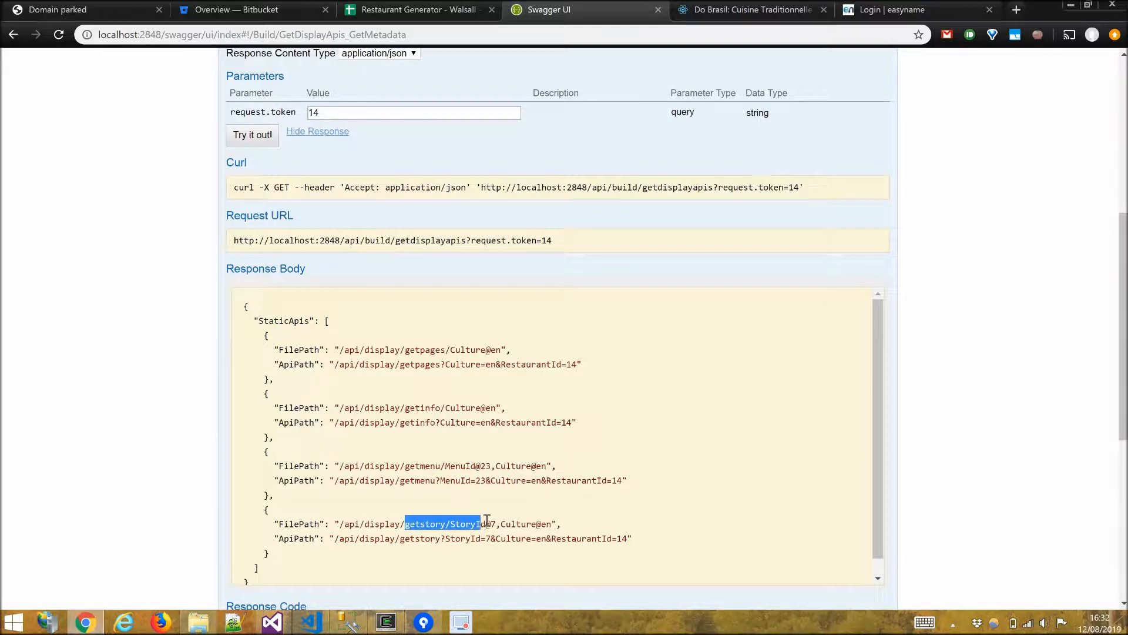
pyautogui.click(427, 479)
pyautogui.scroll(-1, 520, 504)
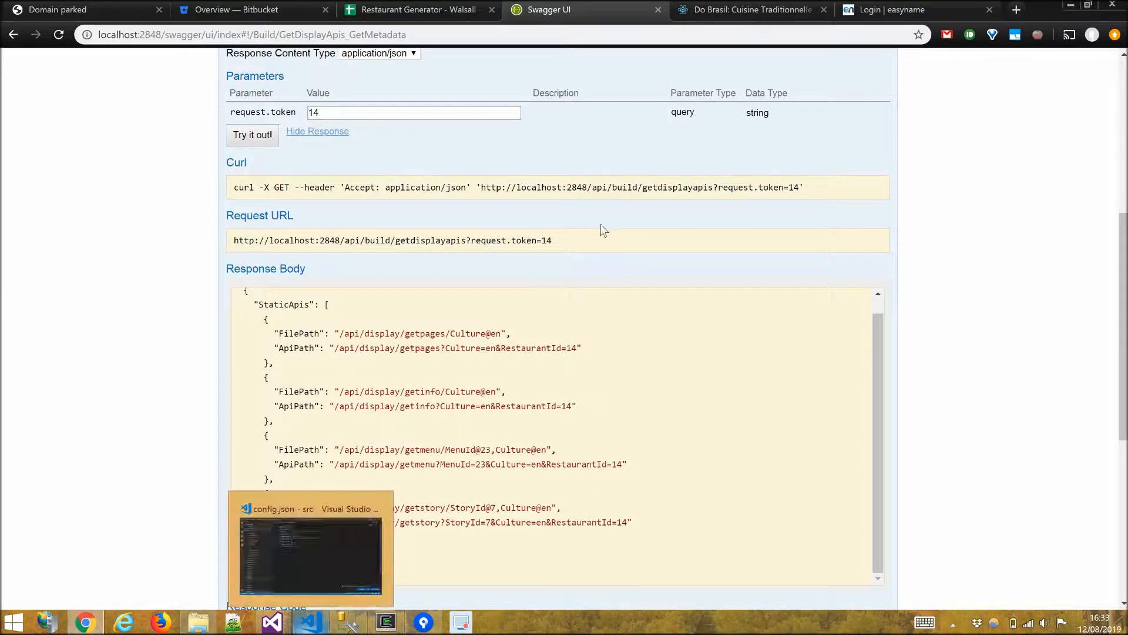
# Set RestaurantId to 14 in the website's config.json and save the file.
pyautogui.click(728, 16)
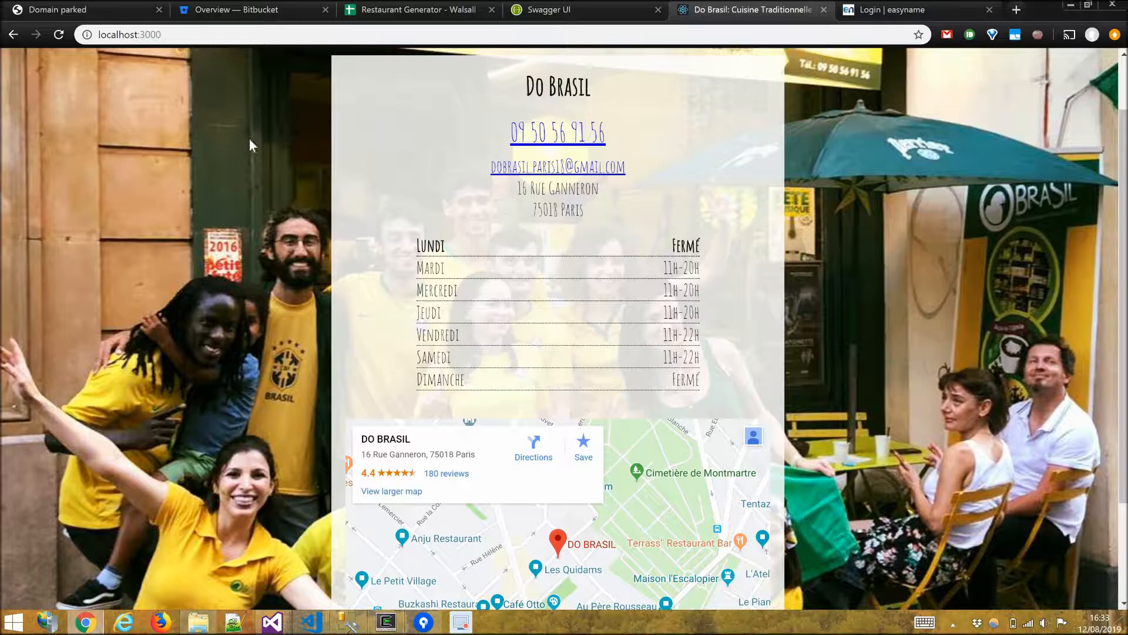
pyautogui.scroll(1, 247, 159)
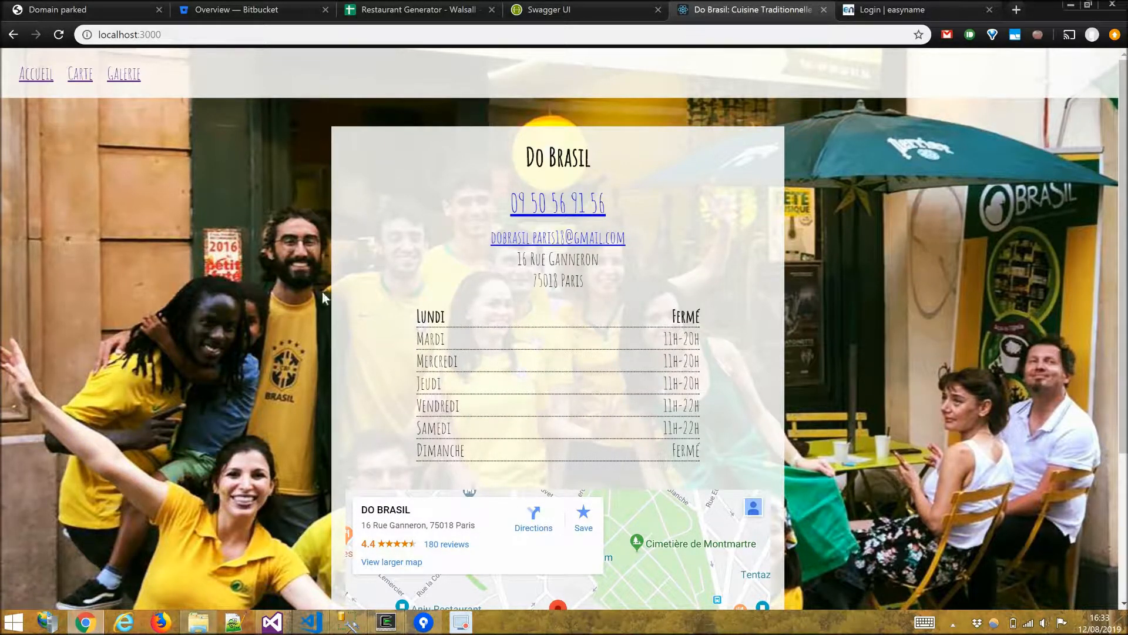
pyautogui.click(205, 39)
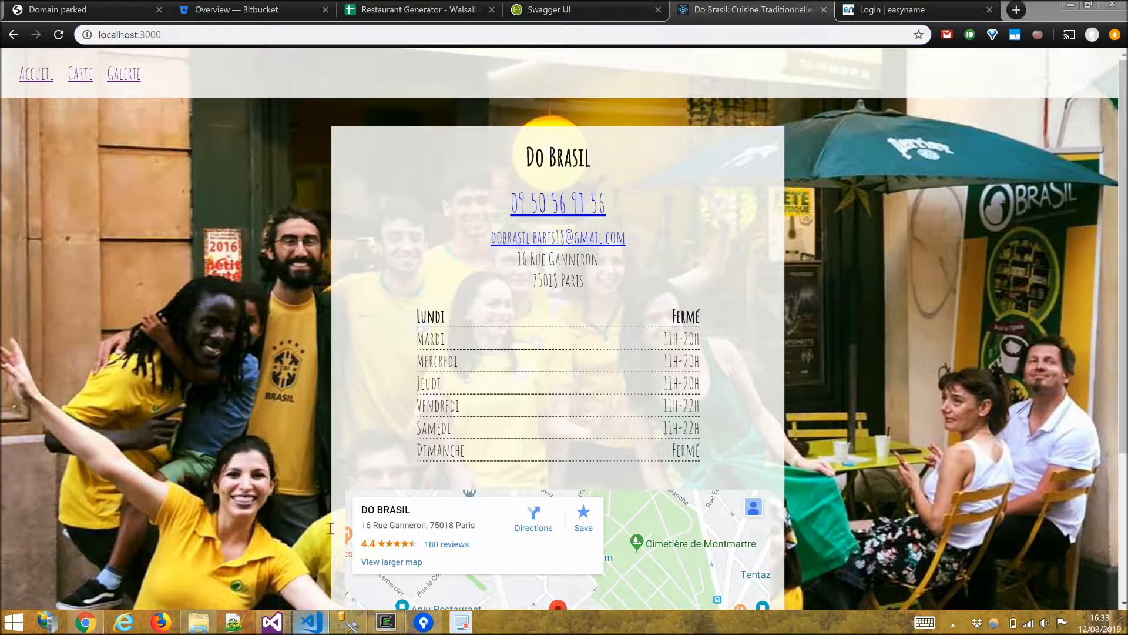
pyautogui.click(308, 621)
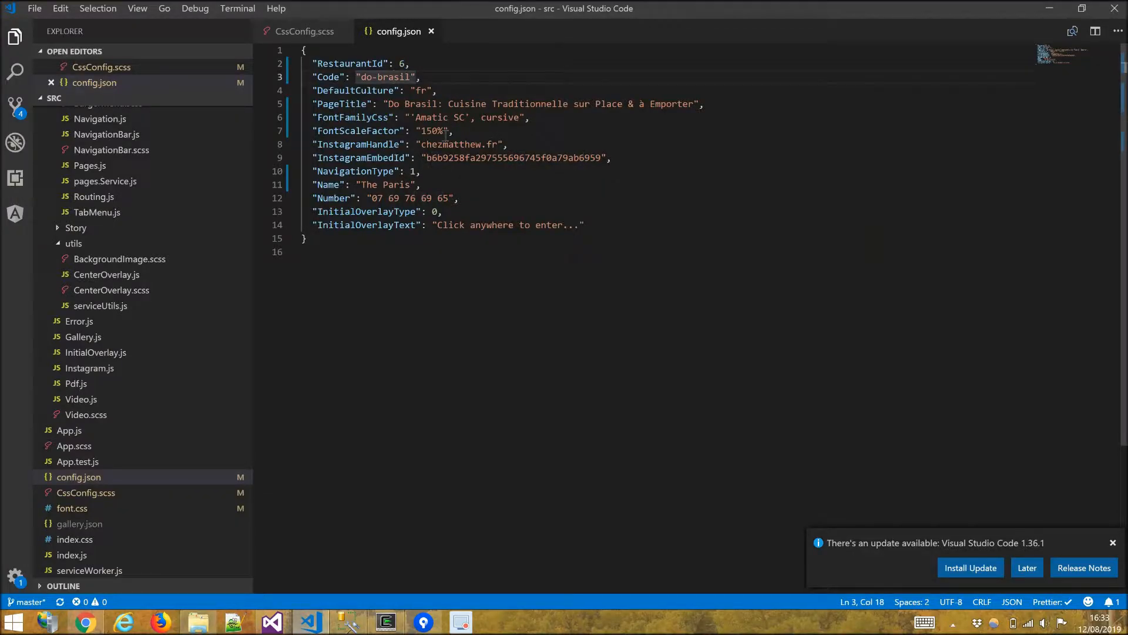
pyautogui.doubleClick(408, 63)
pyautogui.write('14')
pyautogui.hotkey('ctrl', 's')
# Review the local website's Home, Gallery and Drinks pages for The Walsall.
pyautogui.hotkey('alt', 'Tab')
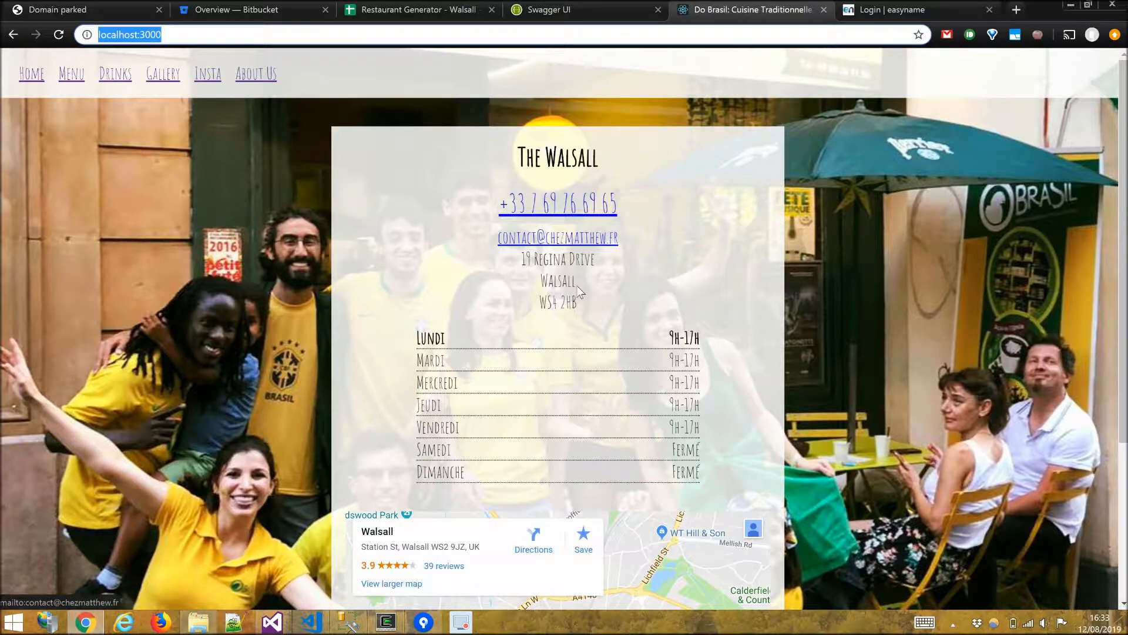
pyautogui.scroll(-3, 572, 466)
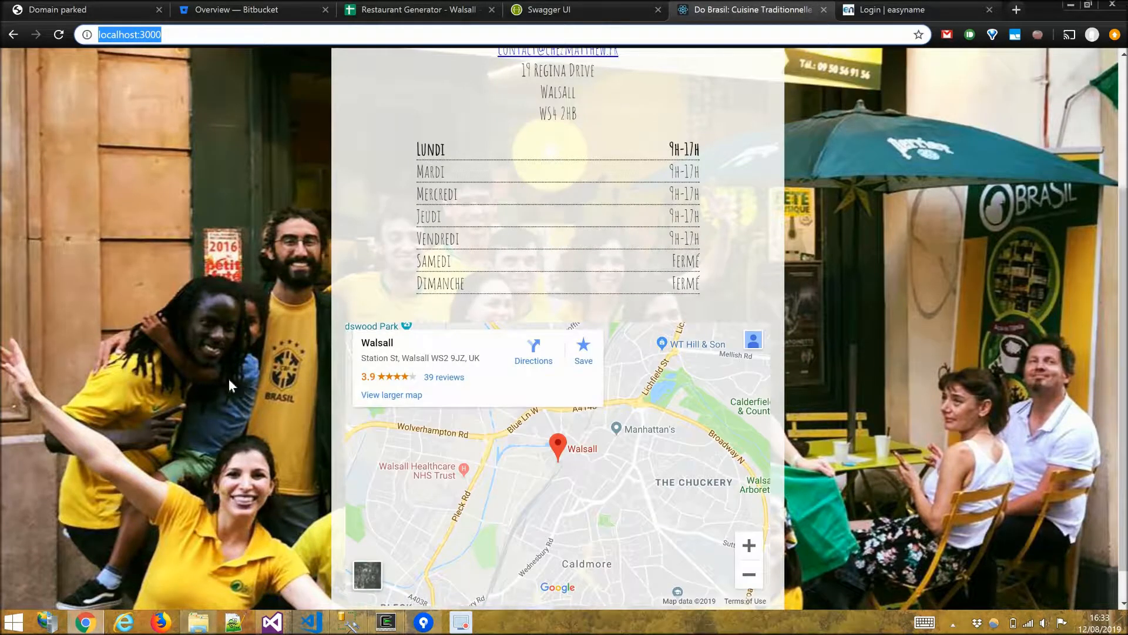
pyautogui.scroll(3, 33, 86)
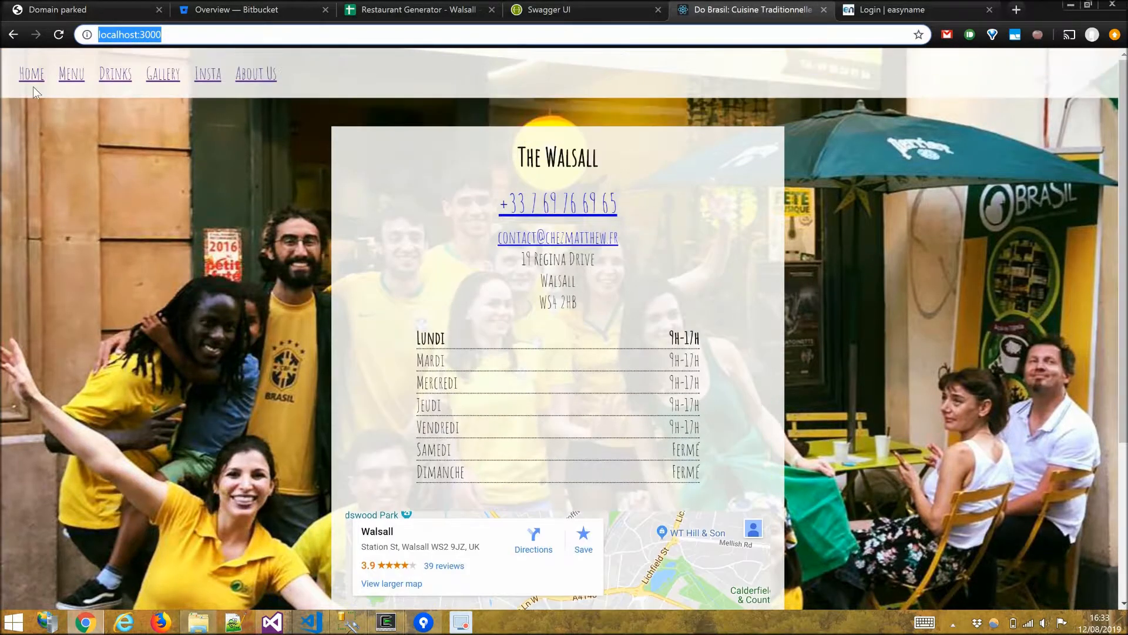
pyautogui.click(163, 88)
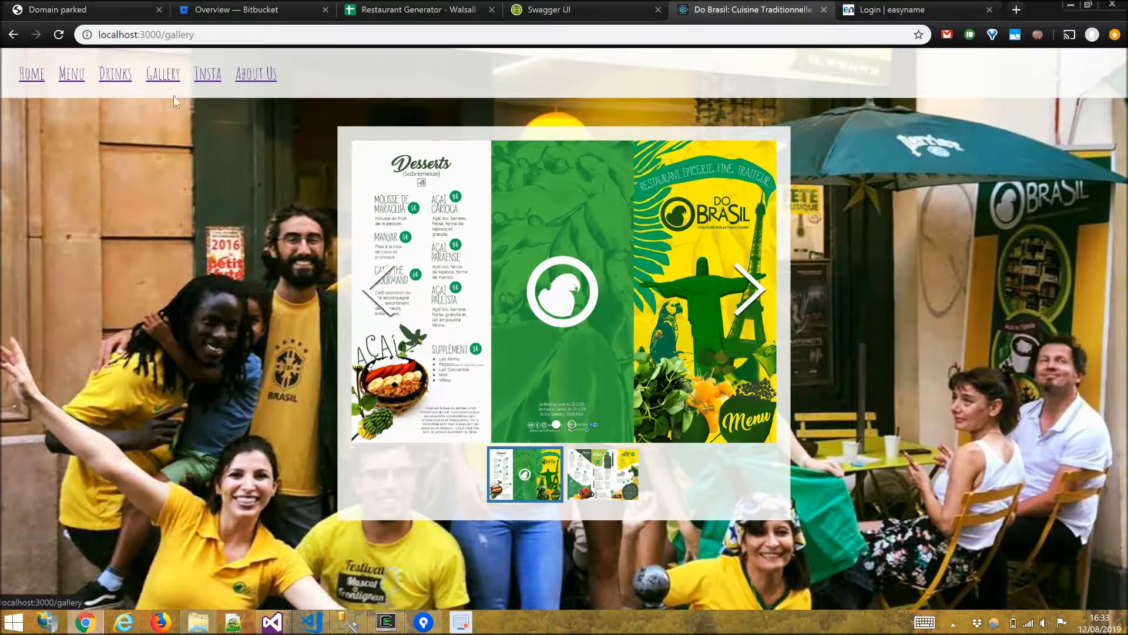
pyautogui.click(112, 78)
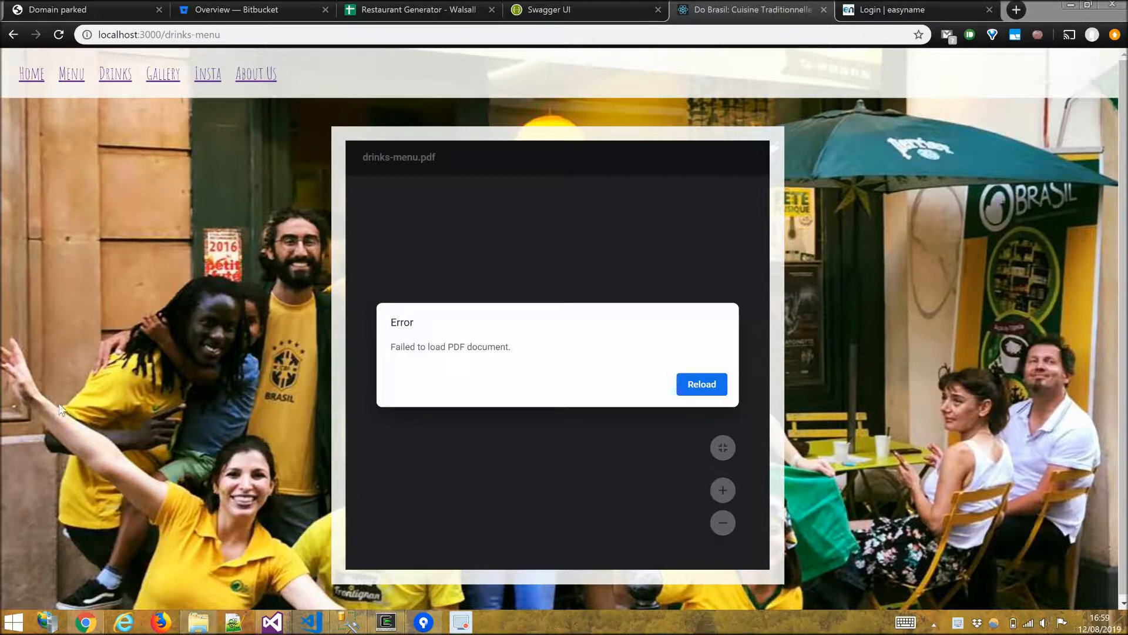
pyautogui.click(310, 622)
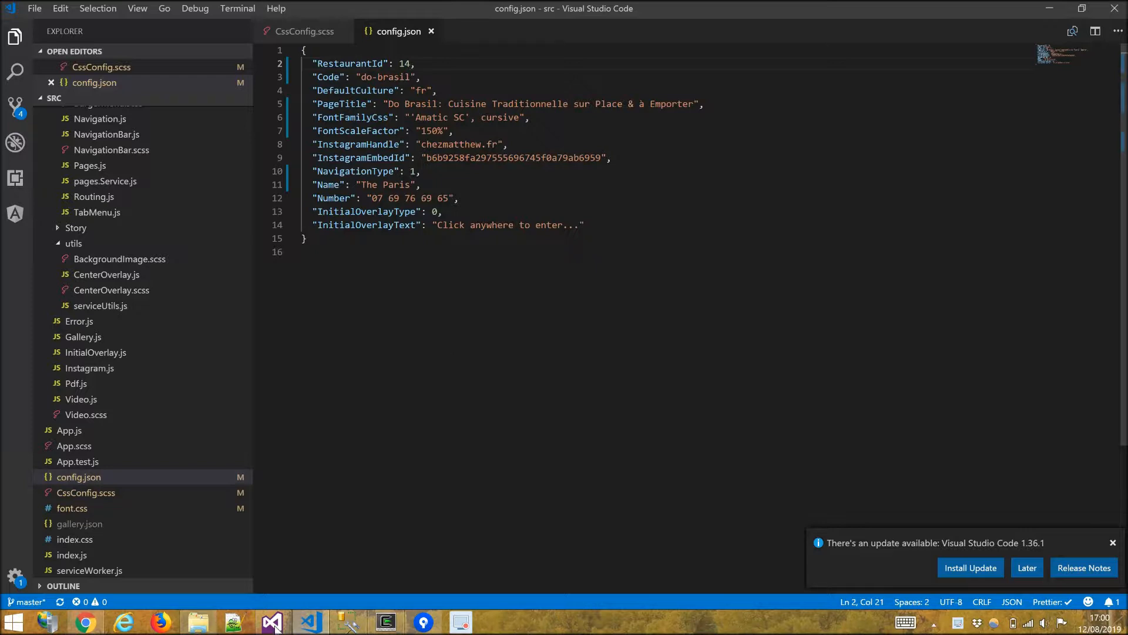
pyautogui.moveTo(292, 612)
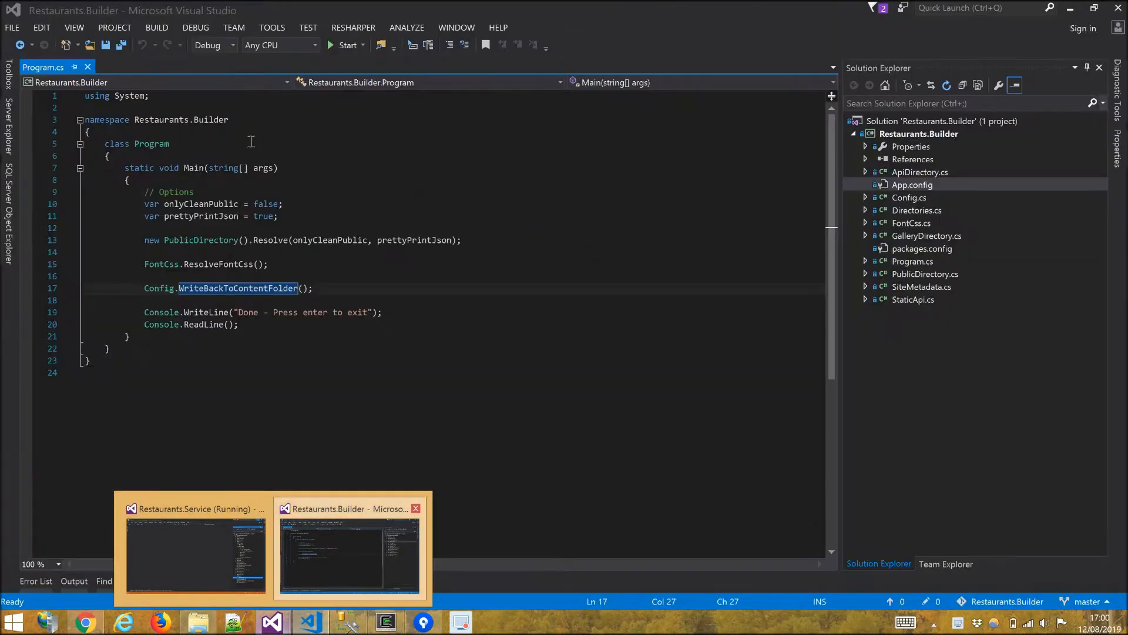
pyautogui.click(335, 545)
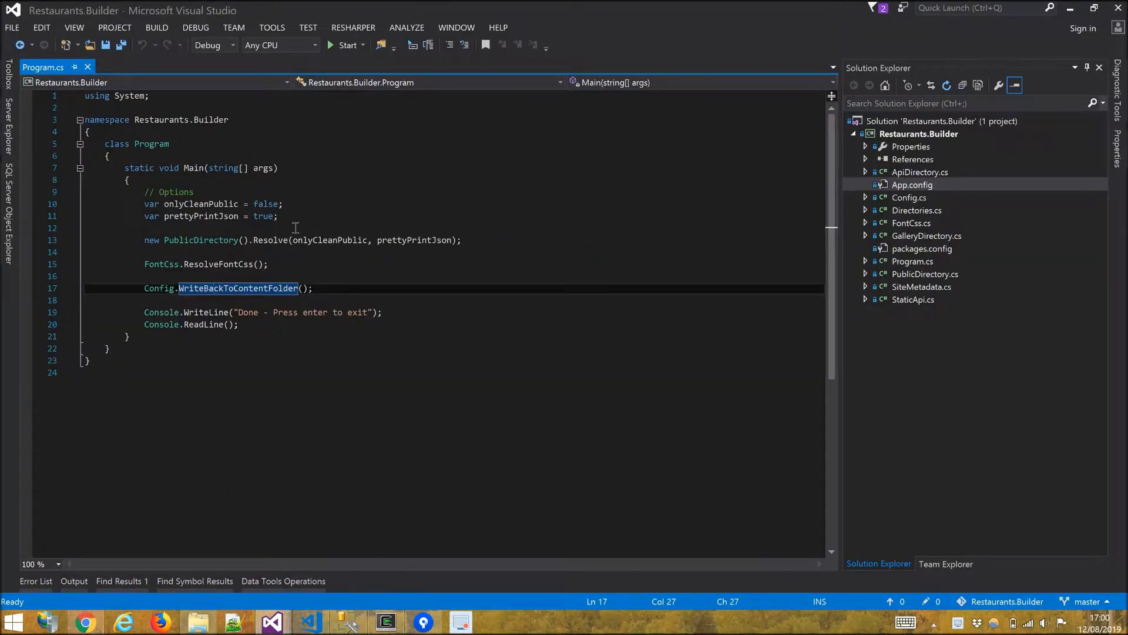
pyautogui.hotkey('alt', 'Tab')
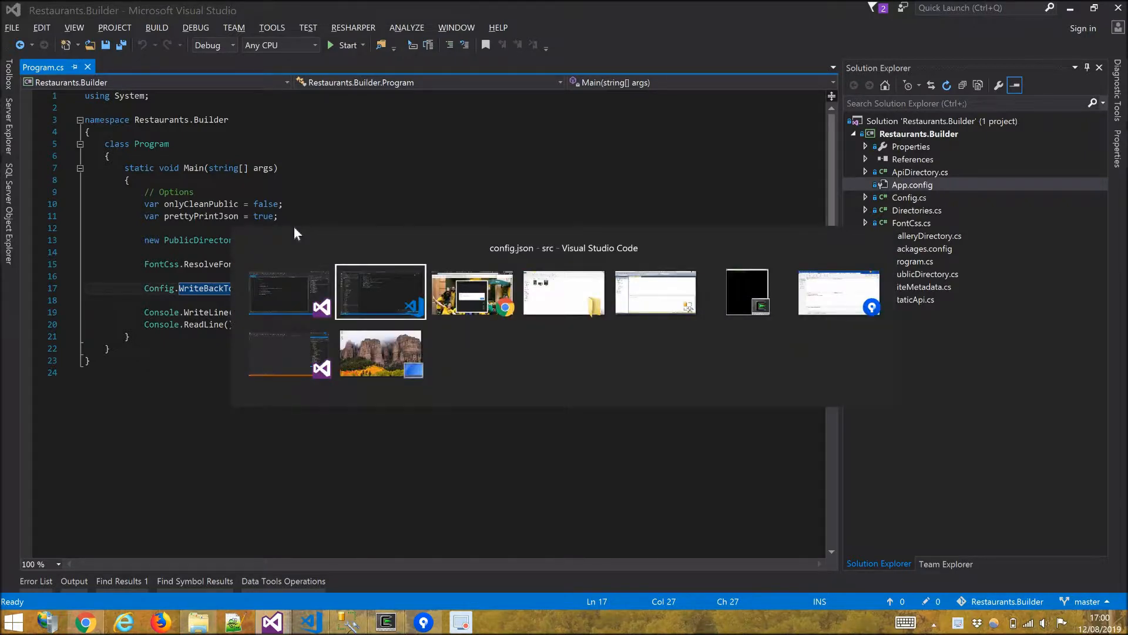
pyautogui.hotkey('alt', 'Tab')
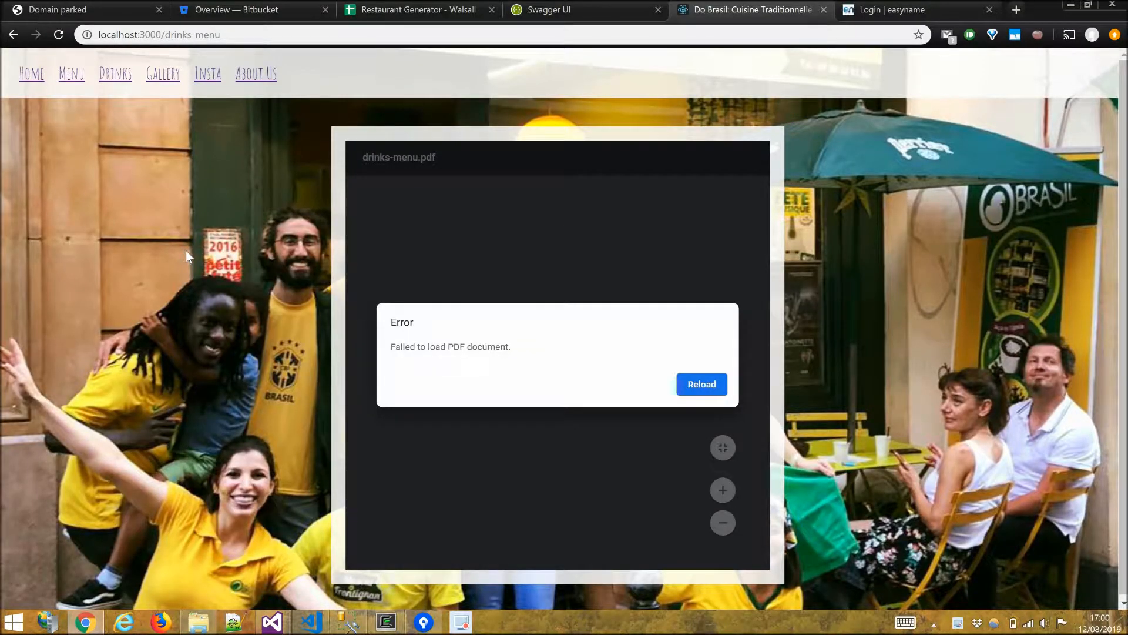
# Open the browser's network tools and load the Menu page to inspect its API requests.
pyautogui.press('F12')
pyautogui.click(214, 353)
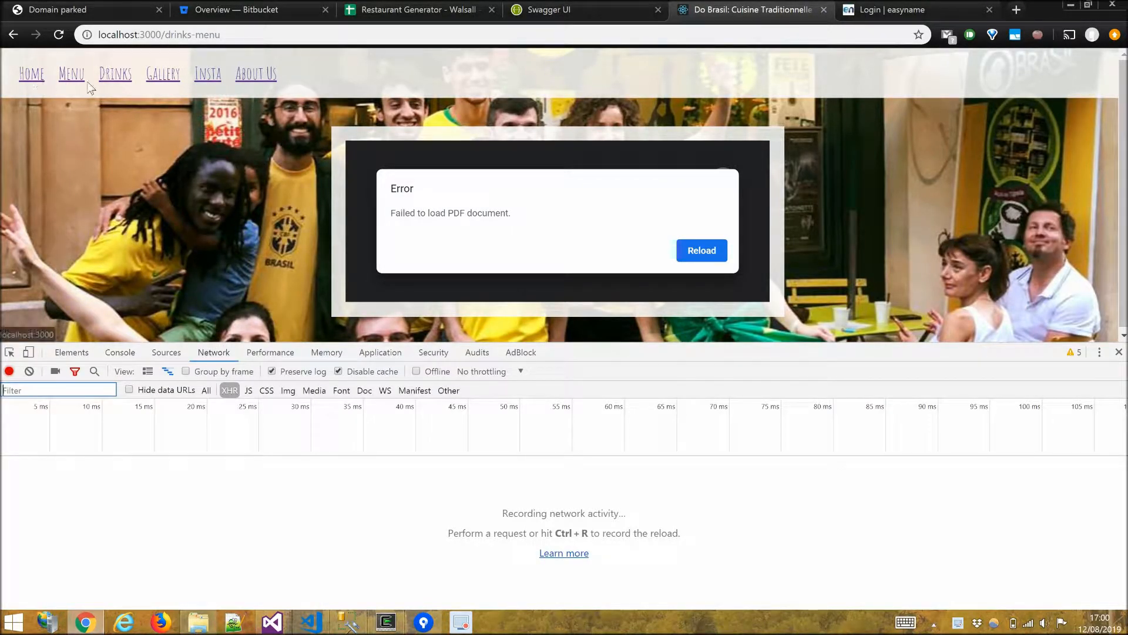
pyautogui.click(64, 81)
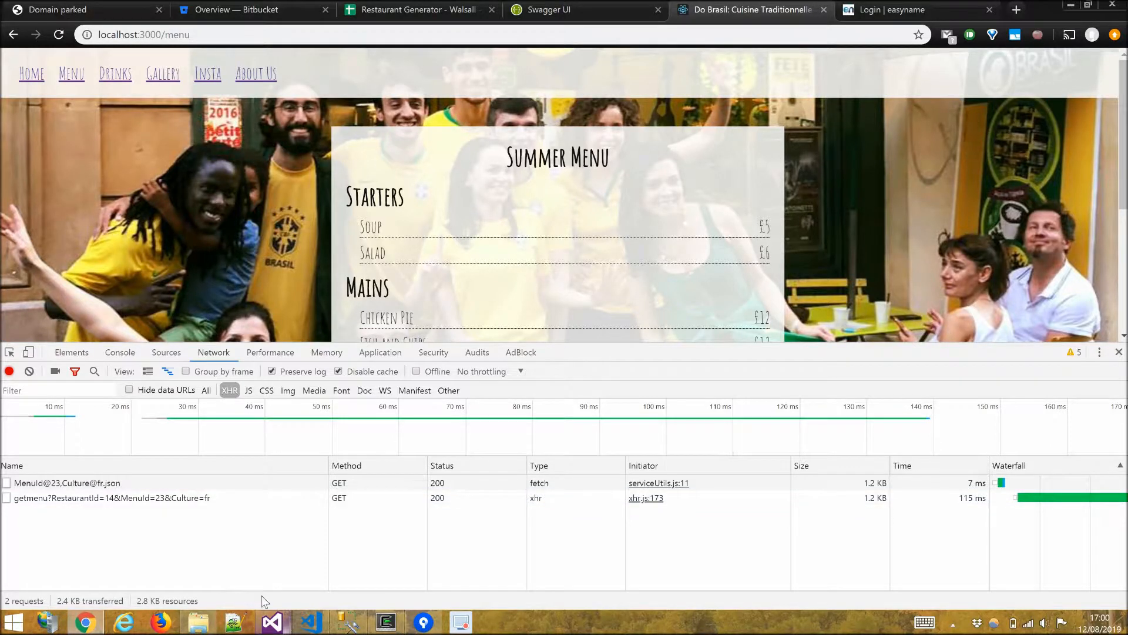
pyautogui.click(232, 564)
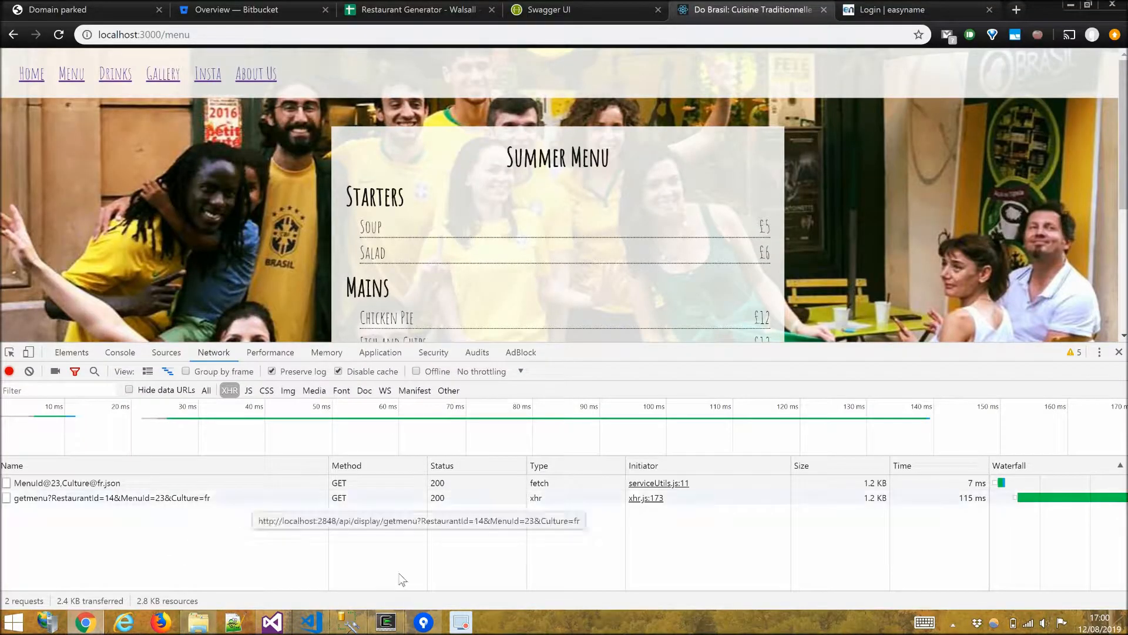
pyautogui.moveTo(272, 621)
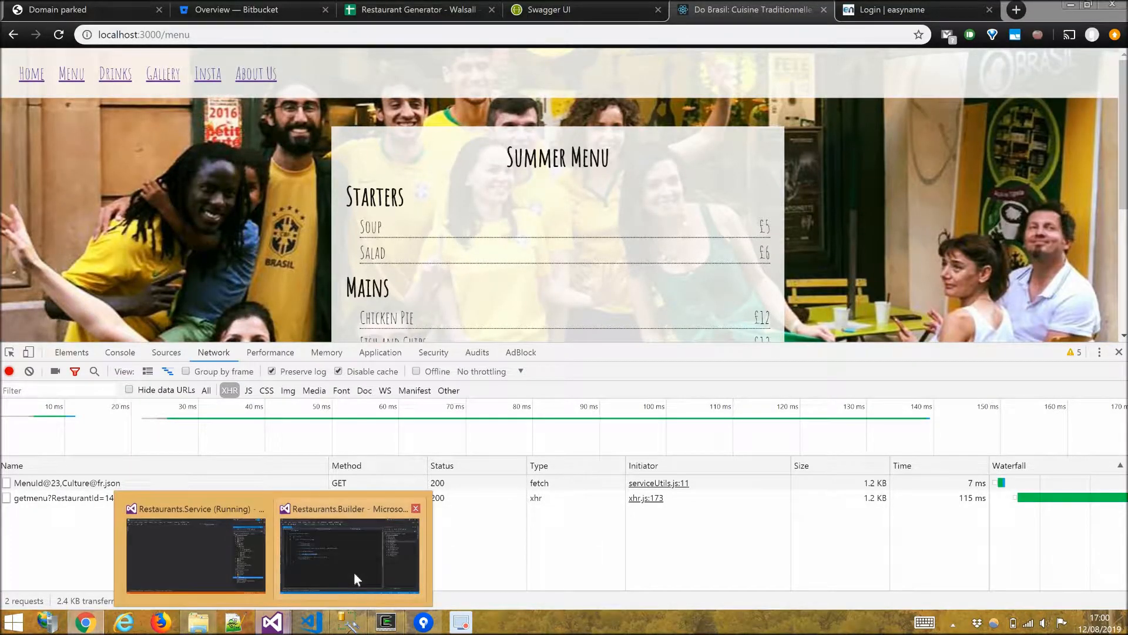
# Run the Restaurants.Builder program to publish restaurant 14's content into the website.
pyautogui.click(355, 574)
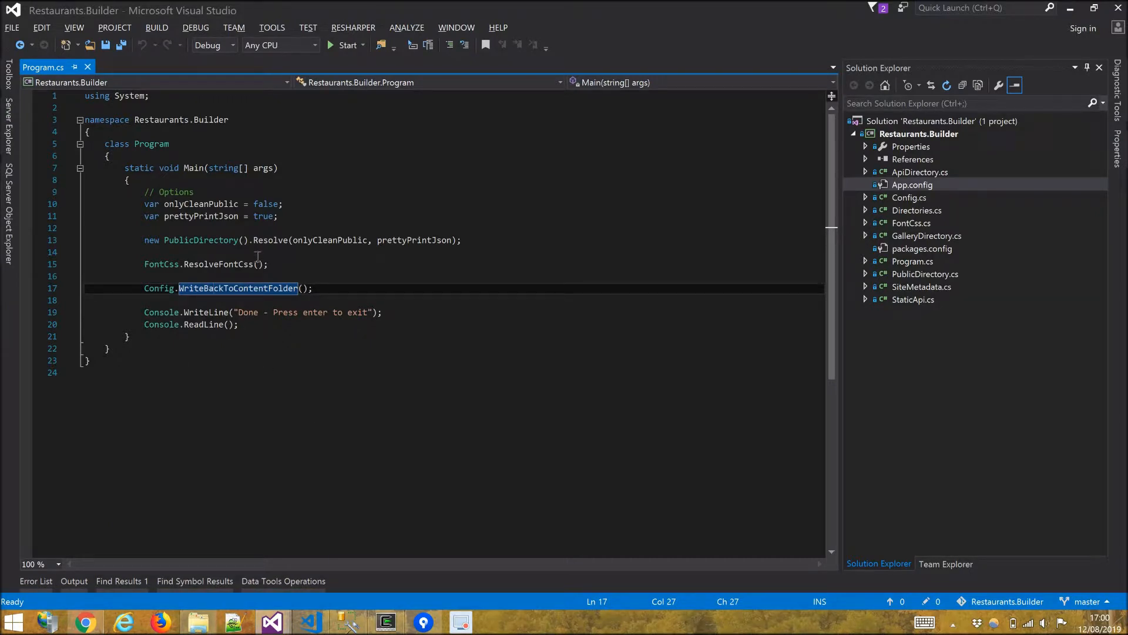
pyautogui.moveTo(265, 222)
pyautogui.click(344, 50)
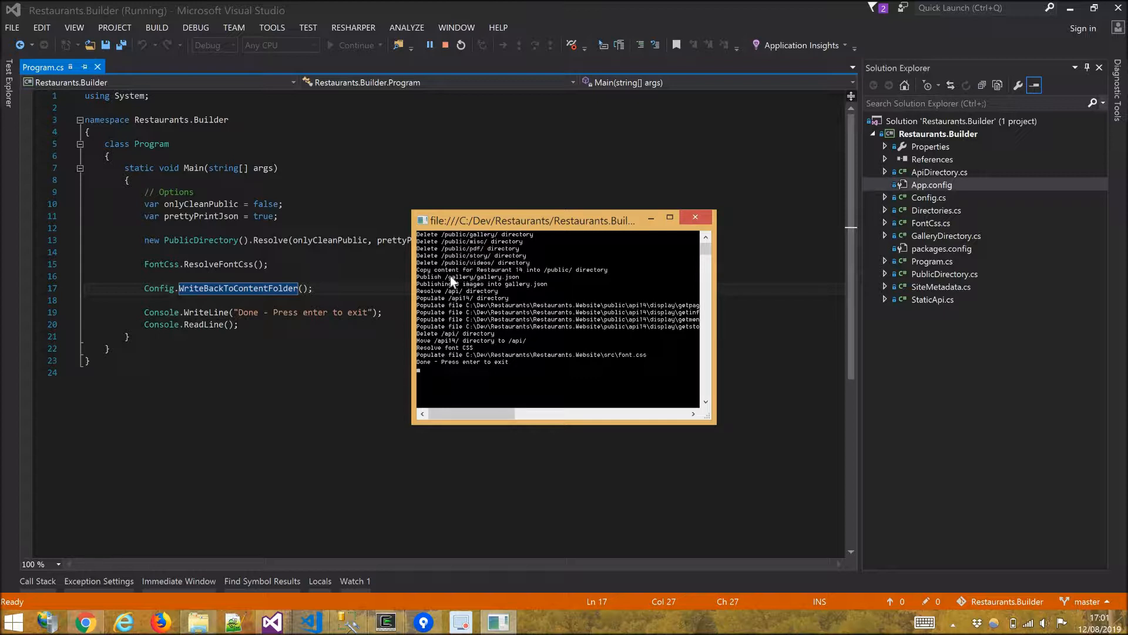
# Browse the Restaurants.Content 14 folder and exit the builder console.
pyautogui.click(198, 621)
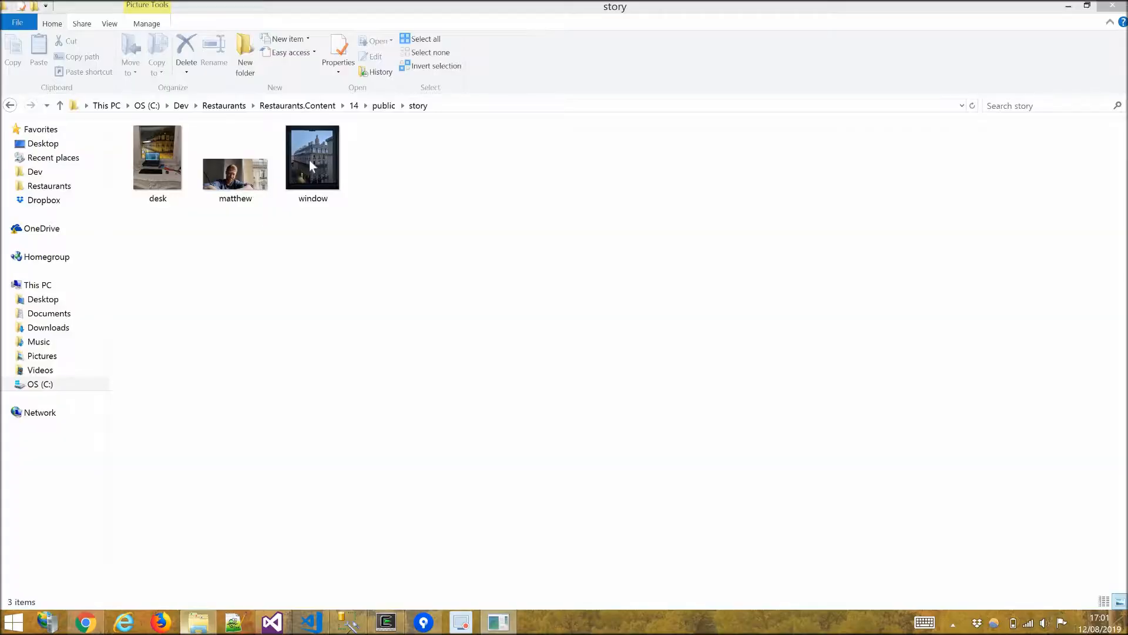
pyautogui.click(354, 106)
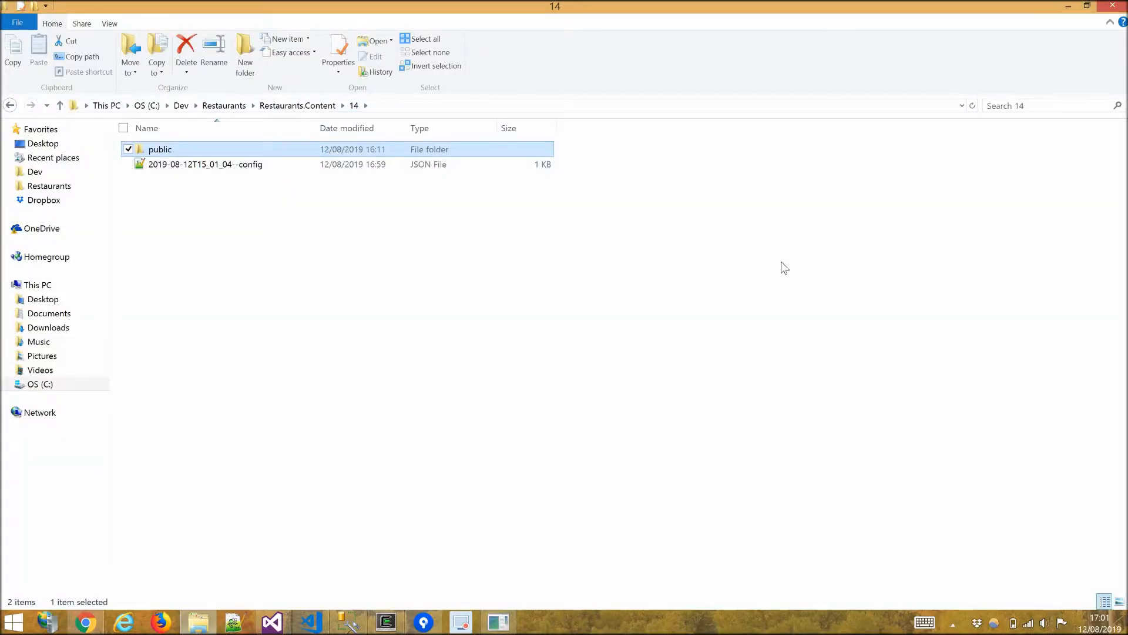
pyautogui.hotkey('alt', 'Tab')
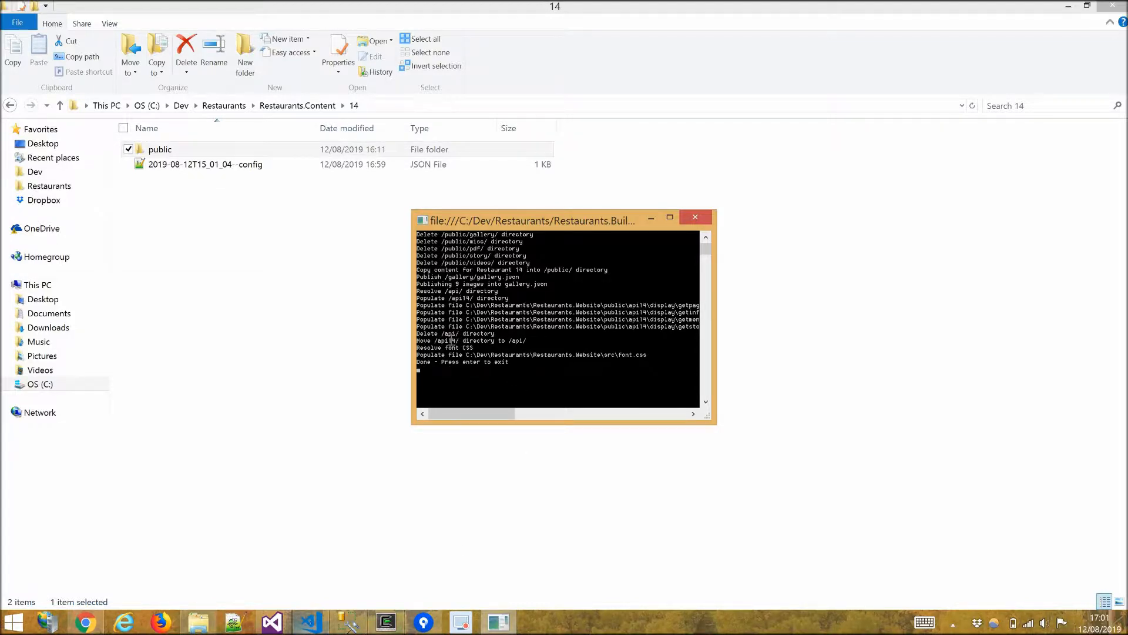
pyautogui.click(310, 622)
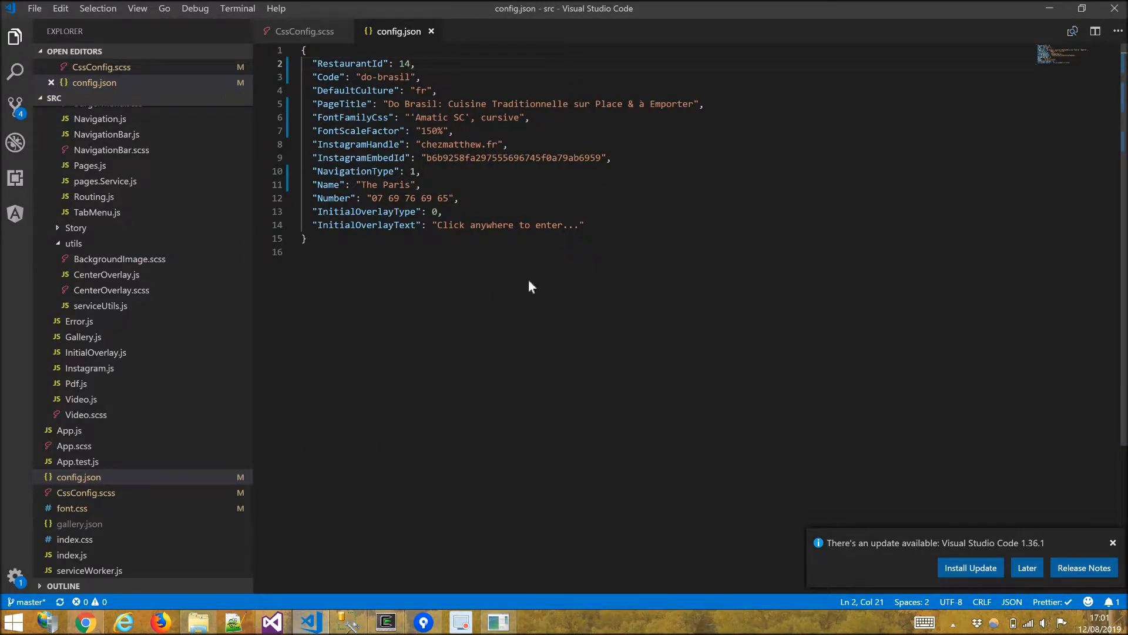
pyautogui.hotkey('alt', 'Tab')
pyautogui.press('Return')
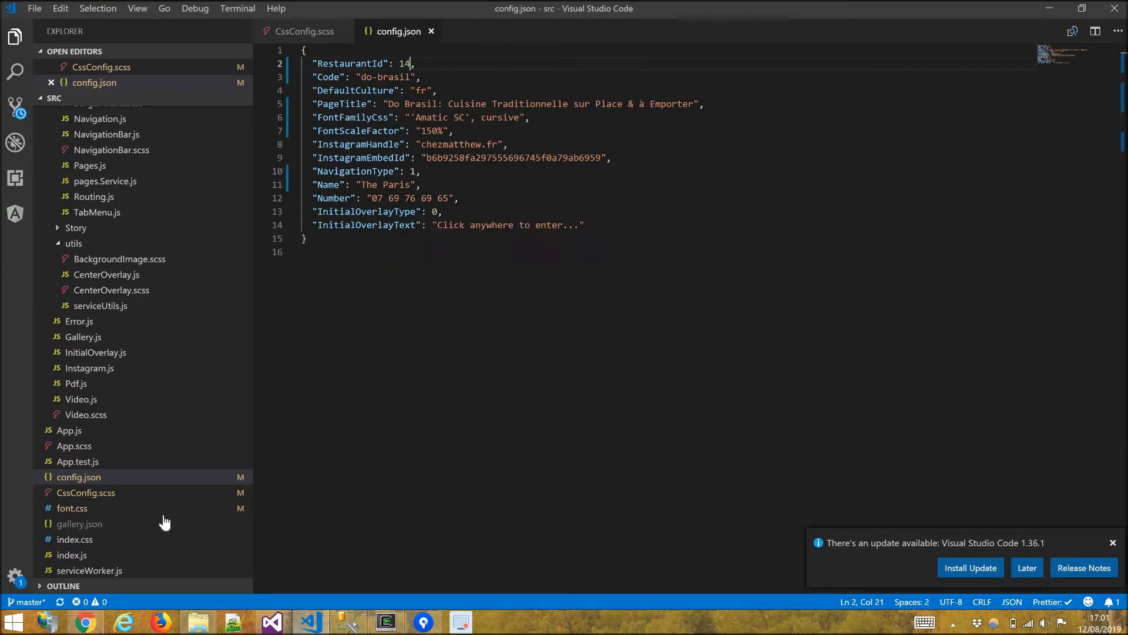
# Reload the local website's Menu page and close the browser developer tools.
pyautogui.click(87, 620)
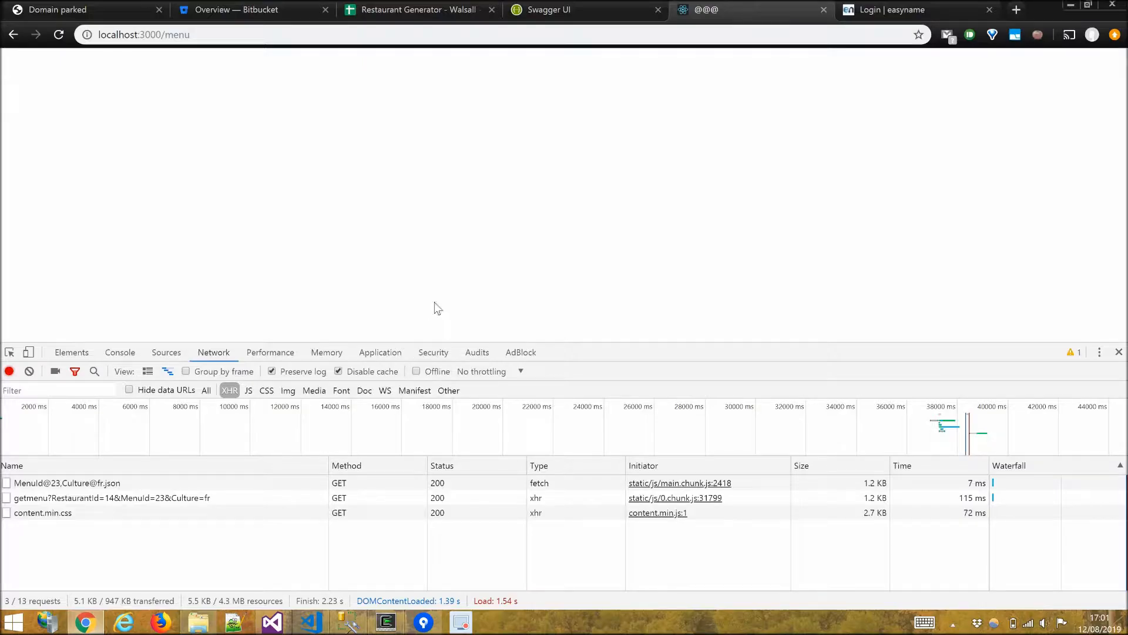
pyautogui.press('F5')
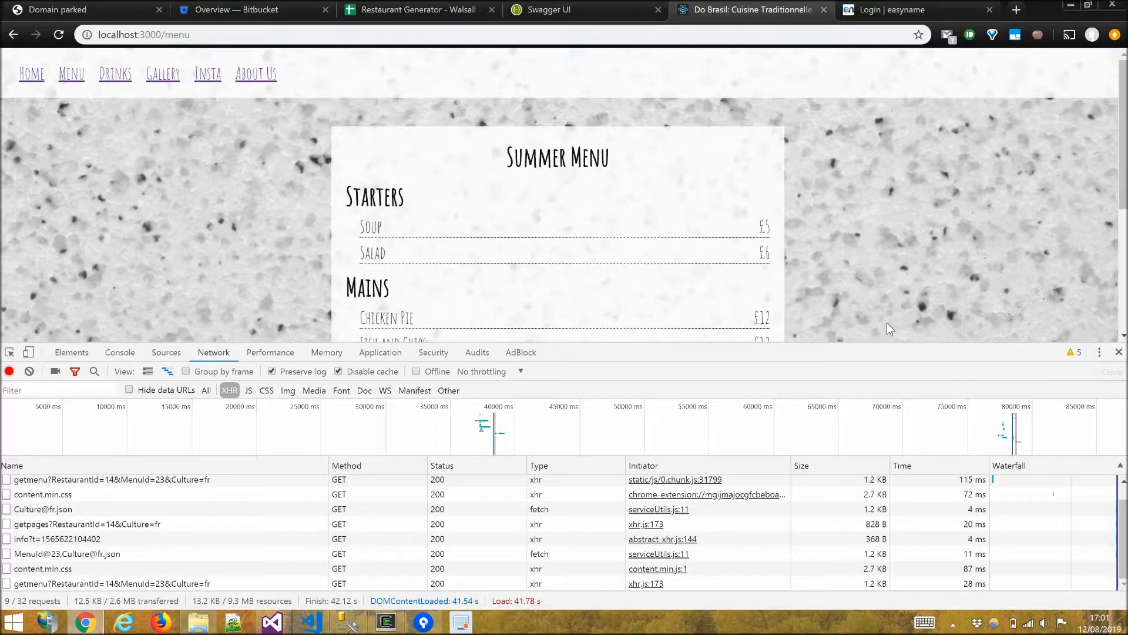
pyautogui.press('F12')
# Review the Home, Menu and Drinks pages of the local website, scrolling through the drinks PDF.
pyautogui.click(33, 77)
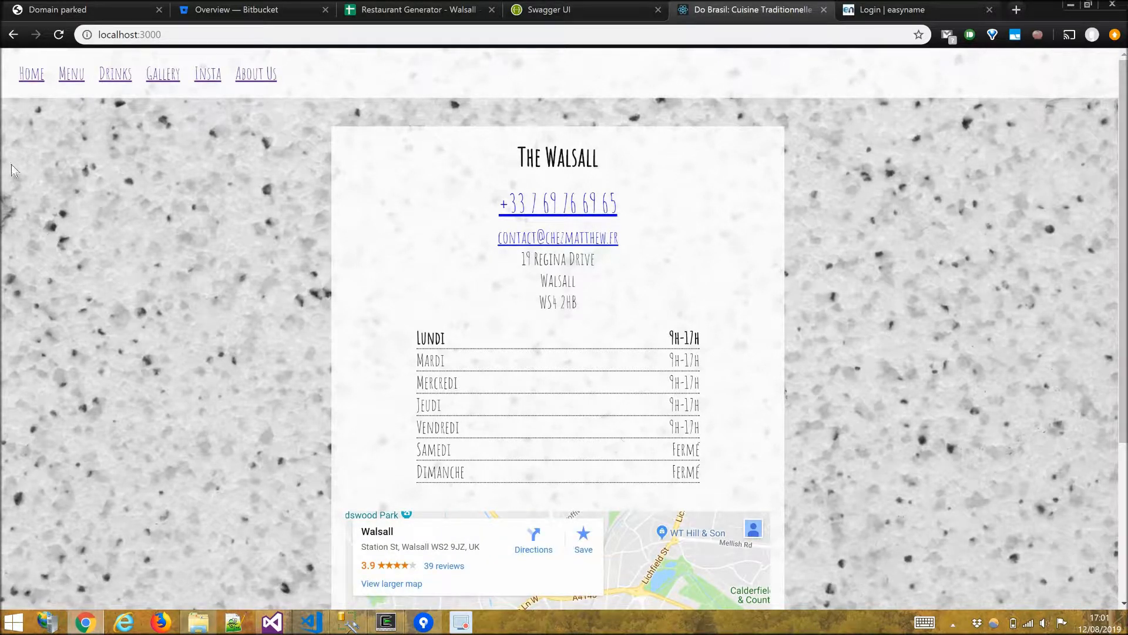
pyautogui.click(77, 87)
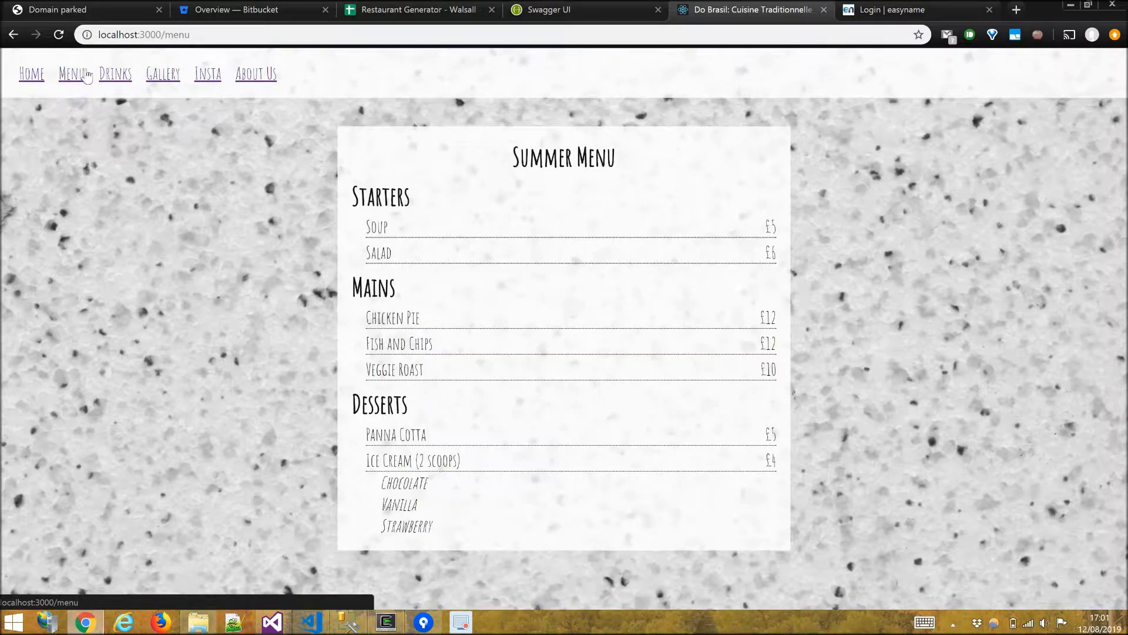
pyautogui.click(115, 84)
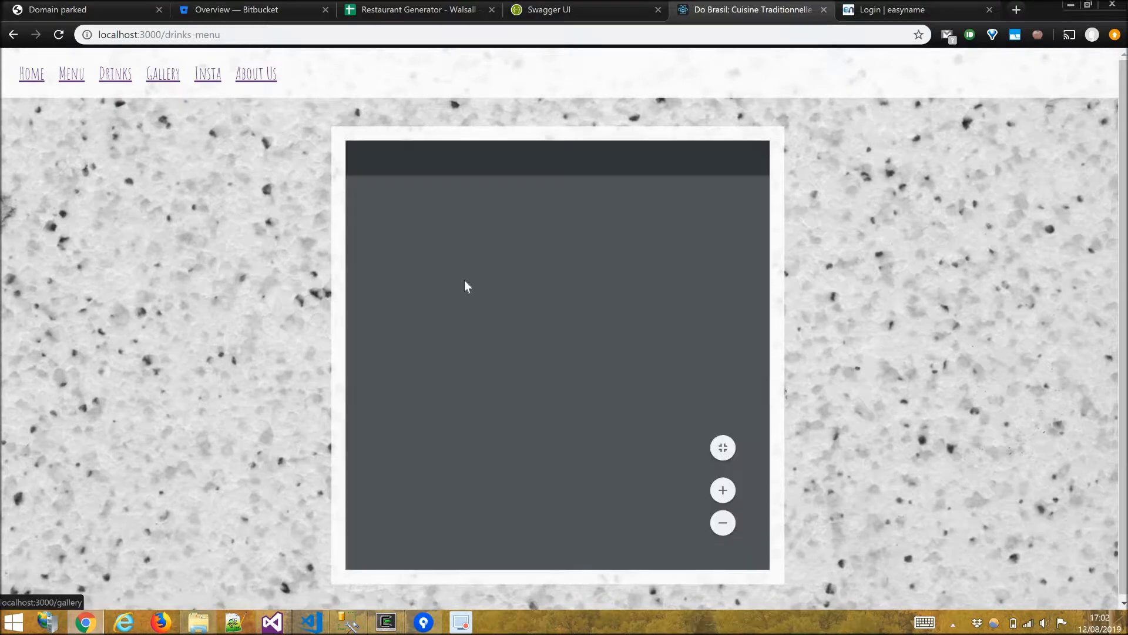
pyautogui.scroll(-10, 509, 306)
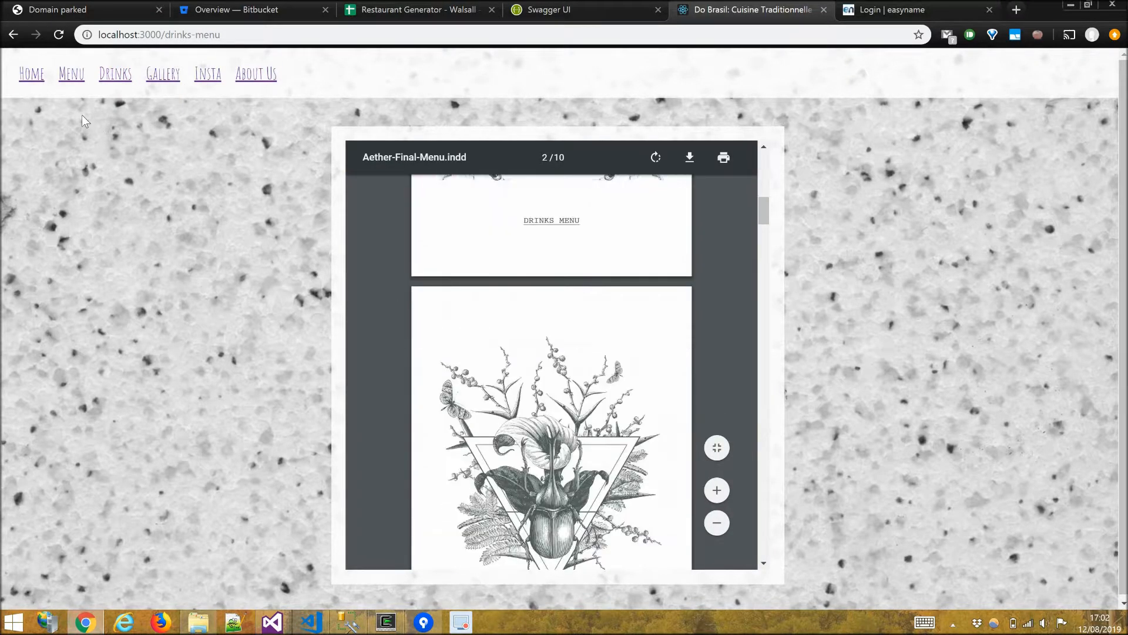
# Open the Gallery page and step through its photo slideshow.
pyautogui.click(151, 79)
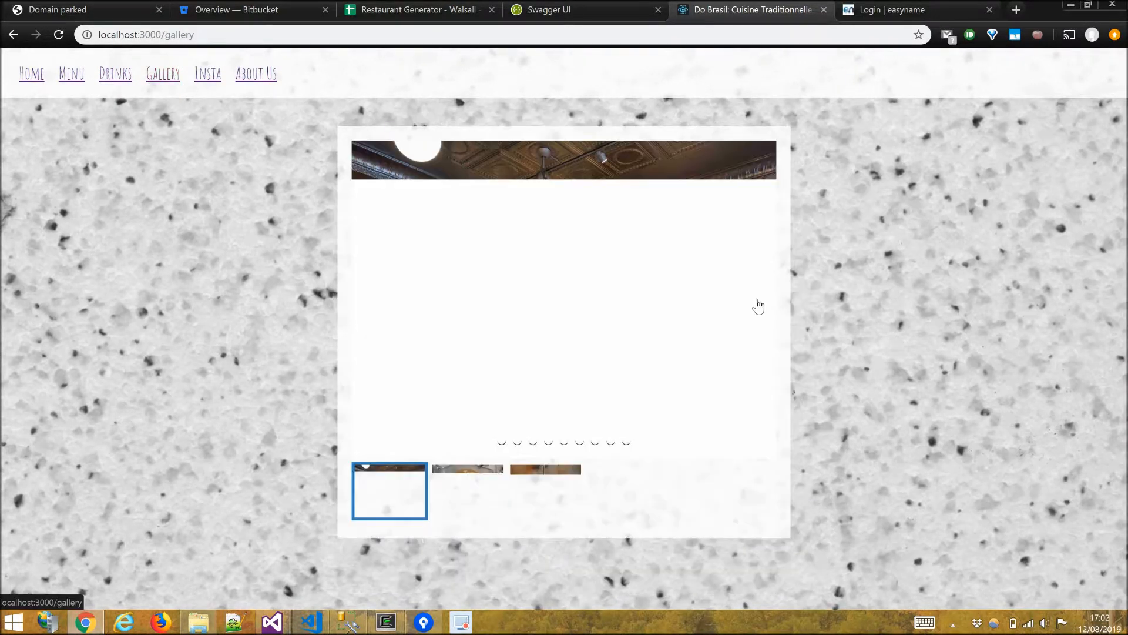
pyautogui.click(757, 305)
pyautogui.click(757, 305)
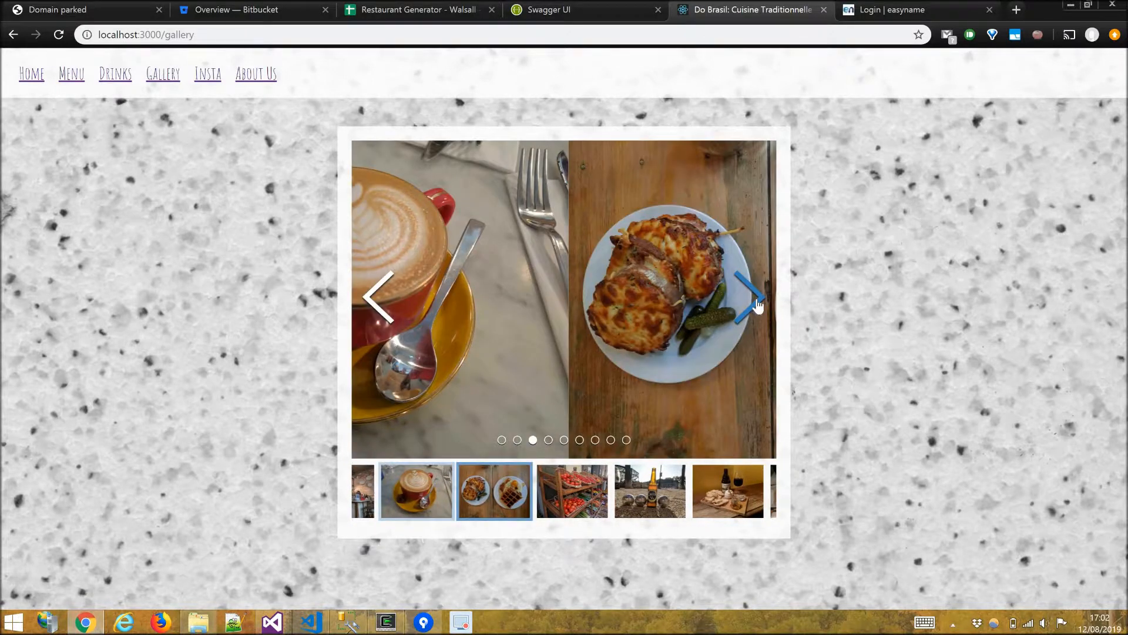
pyautogui.click(757, 304)
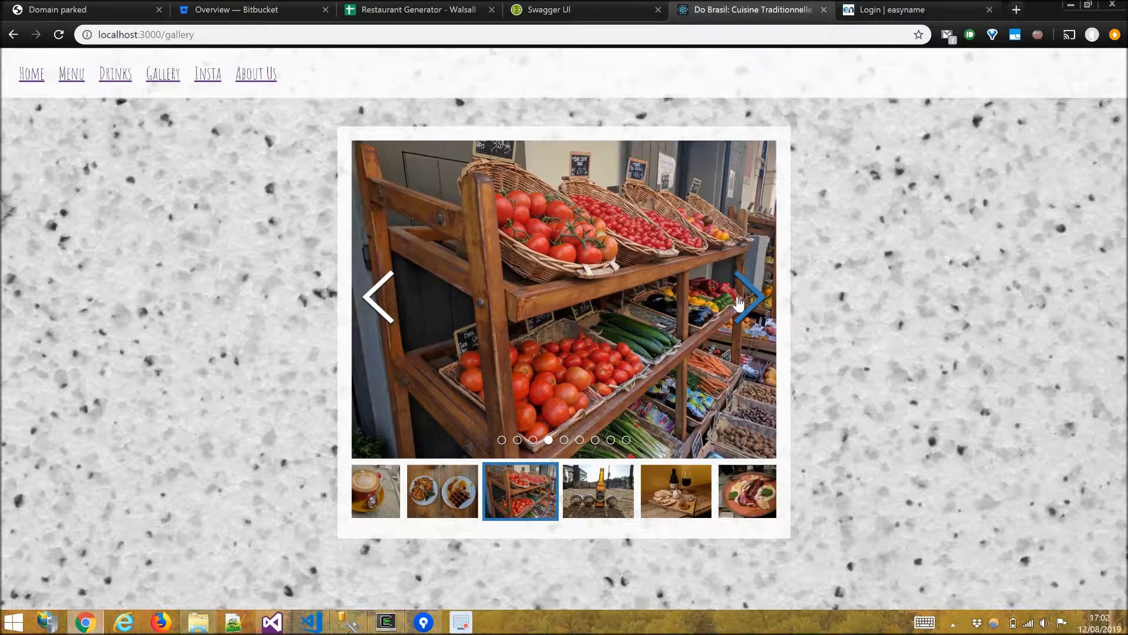
pyautogui.click(739, 303)
# Review the Insta and About Us story pages and return to the Home page.
pyautogui.click(201, 76)
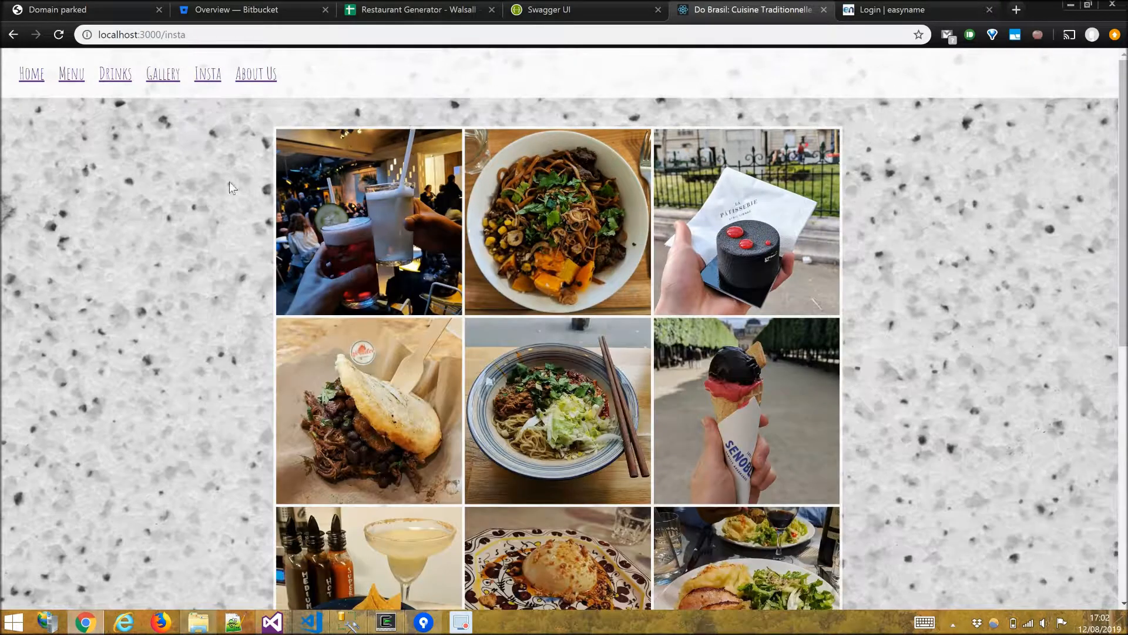
pyautogui.scroll(-8, 221, 308)
pyautogui.scroll(6, 221, 308)
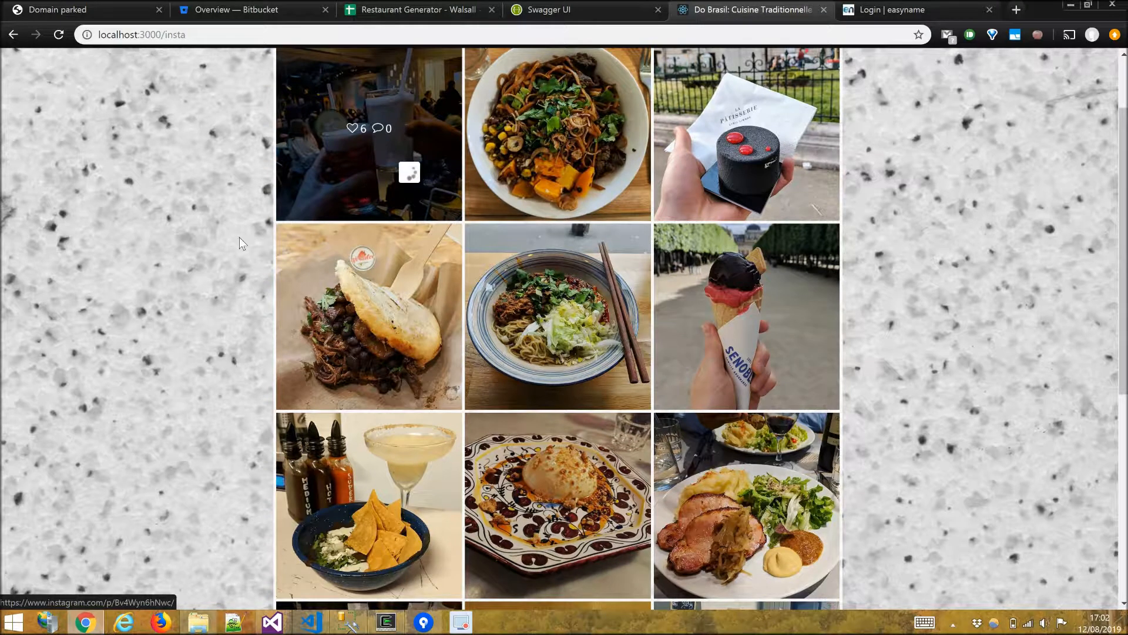
pyautogui.scroll(2, 238, 237)
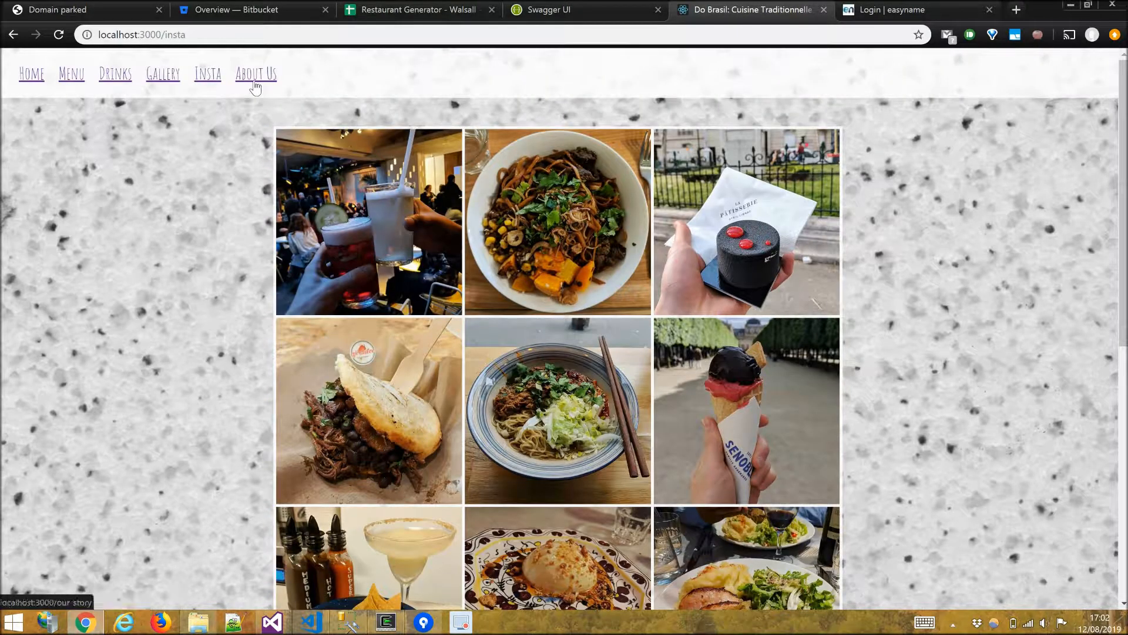
pyautogui.click(255, 87)
pyautogui.scroll(-7, 241, 247)
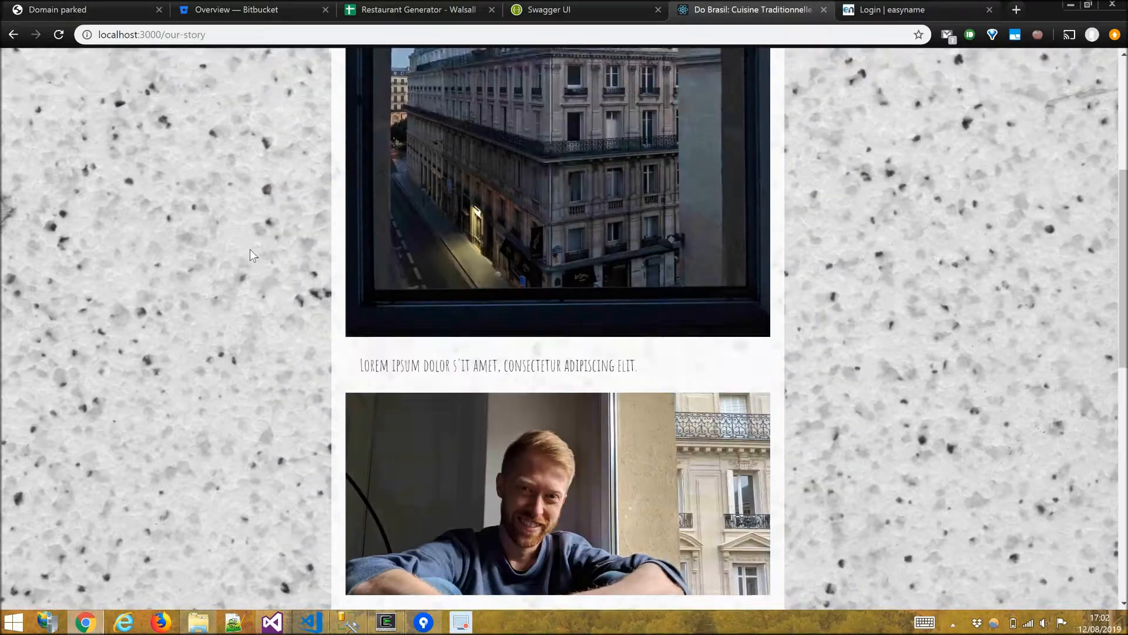
pyautogui.scroll(-8, 258, 287)
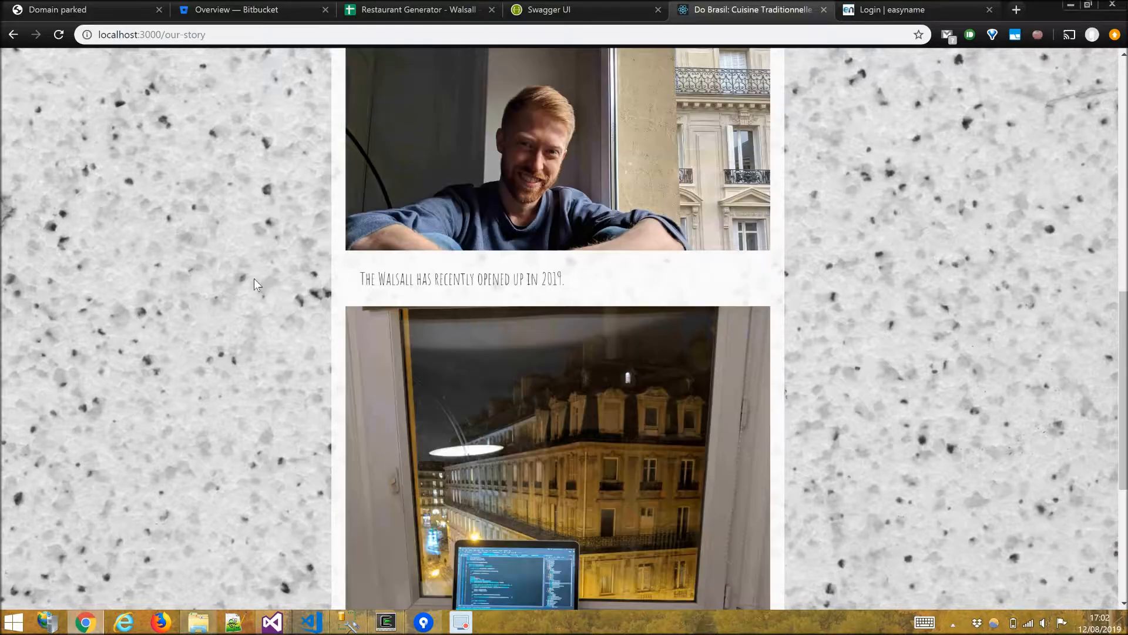
pyautogui.scroll(15, 252, 282)
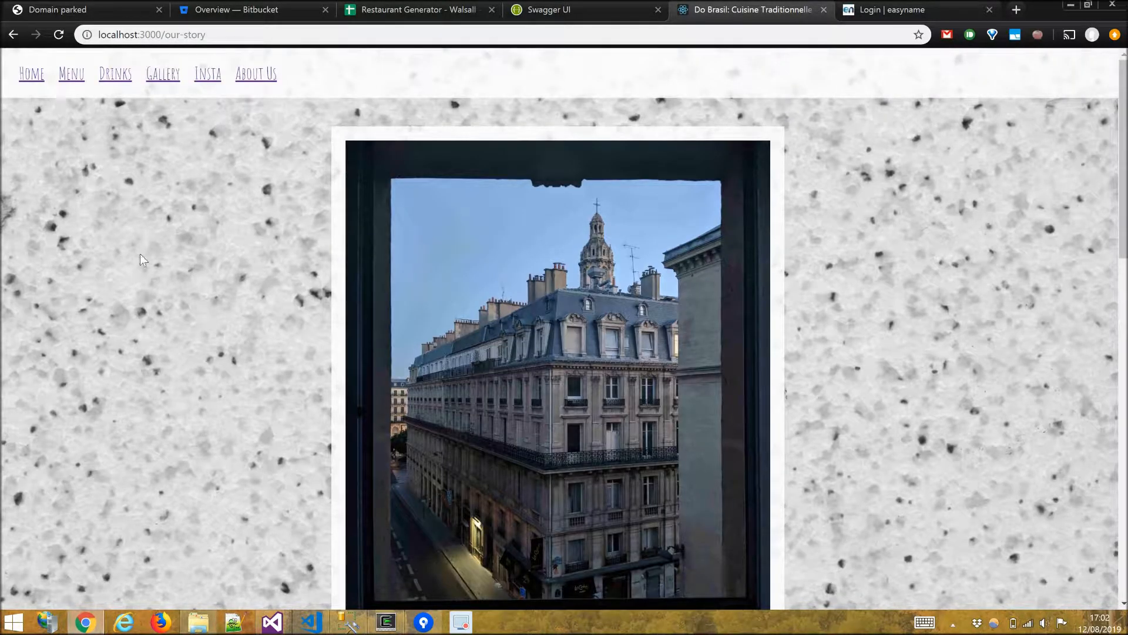
pyautogui.scroll(-10, 139, 253)
pyautogui.scroll(12, 134, 255)
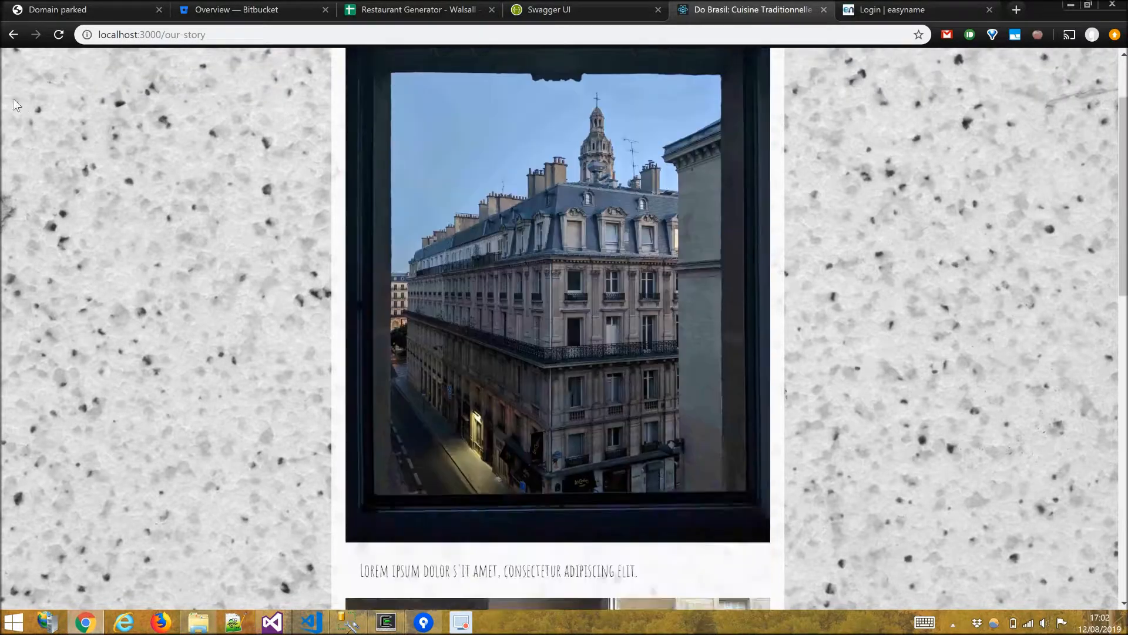
pyautogui.click(27, 81)
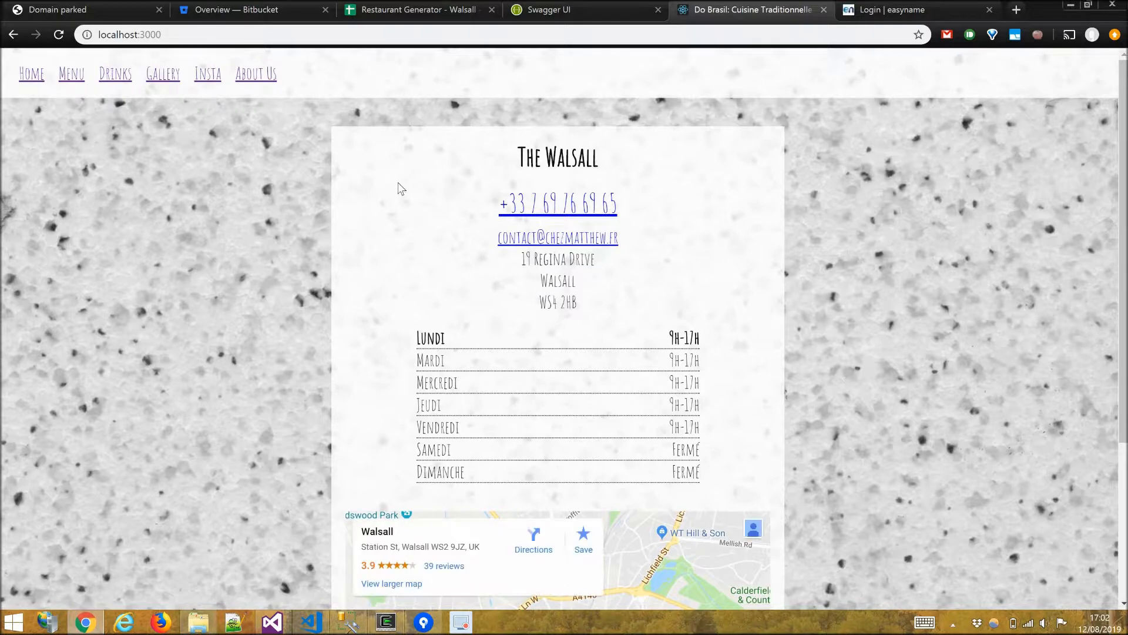
# In config.json, set the Code to walsall and the DefaultCulture to en.
pyautogui.hotkey('alt', 'Tab')
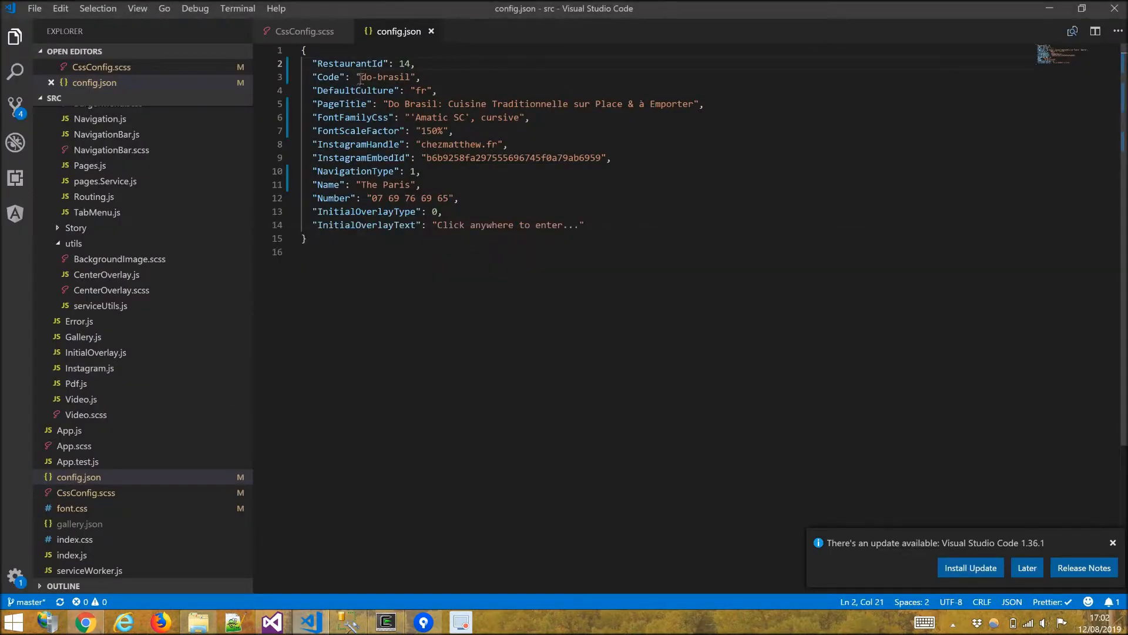
pyautogui.moveTo(360, 79); pyautogui.dragTo(412, 75)
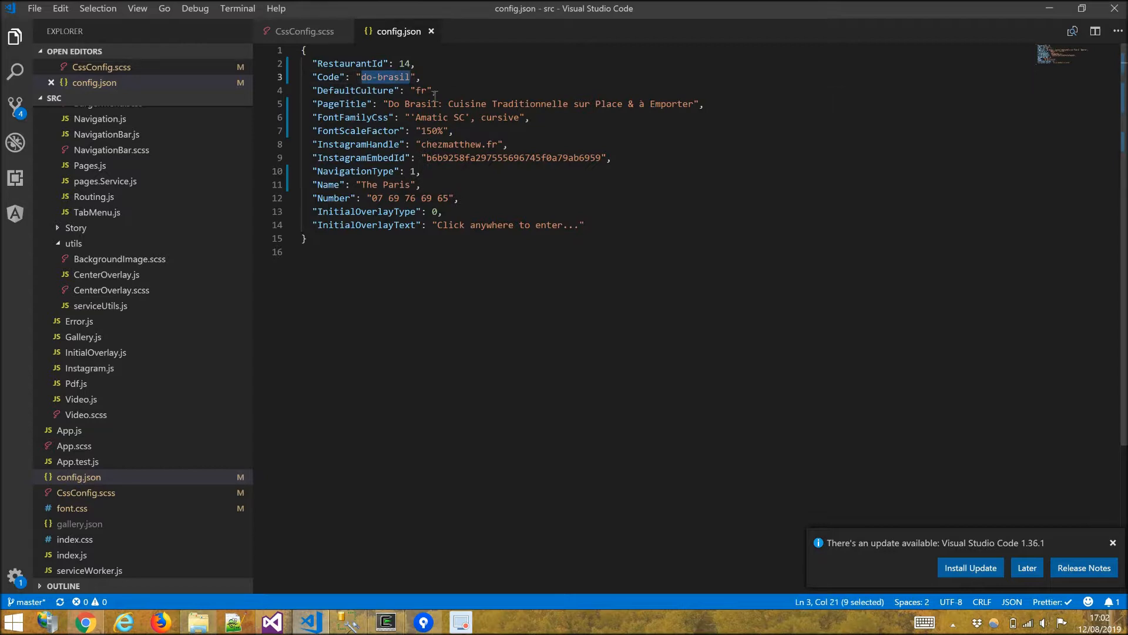
pyautogui.write('walsall')
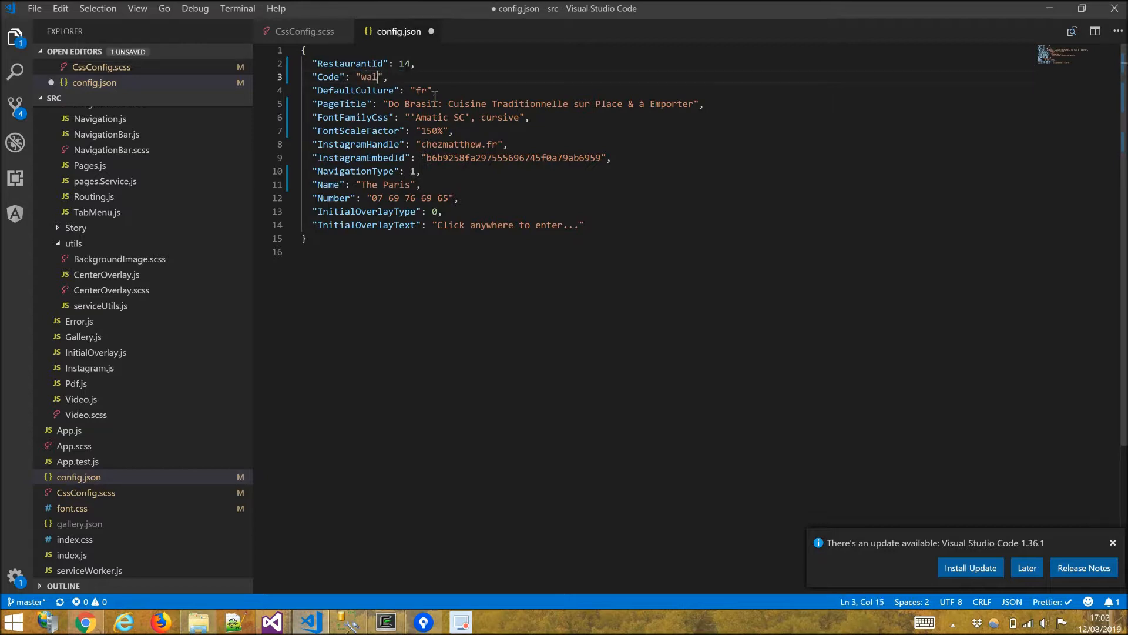
pyautogui.hotkey('shift', 'Right')
pyautogui.hotkey('shift', 'Right')
pyautogui.write('en')
pyautogui.press('Down')
# Set the PageTitle in config.json to The Walsall.
pyautogui.hotkey('alt', 'Tab')
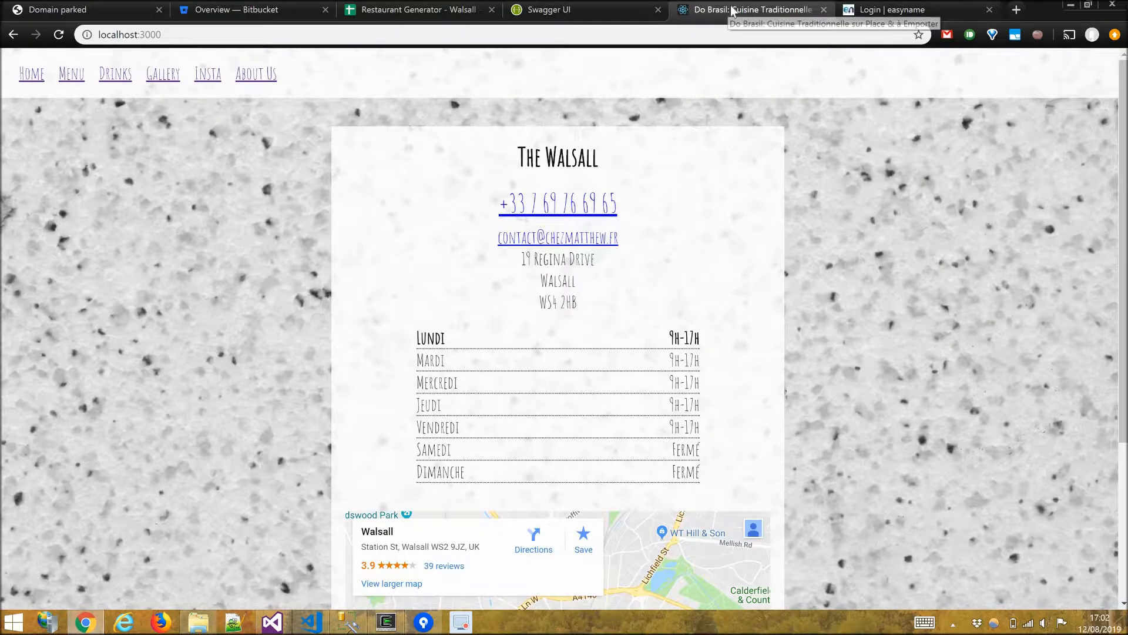
pyautogui.hotkey('alt', 'Tab')
pyautogui.hotkey('ctrl', 'Left')
pyautogui.hotkey('ctrl', 'Left')
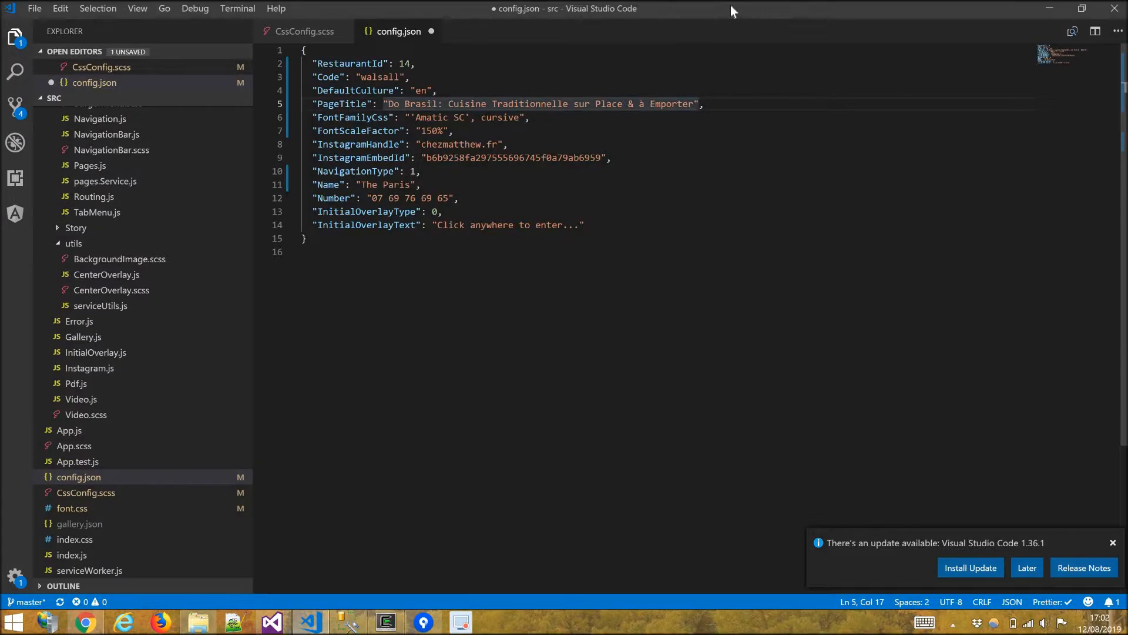
pyautogui.hotkey('shift', 'End')
pyautogui.hotkey('shift', 'Left')
pyautogui.hotkey('shift', 'Left')
pyautogui.write('The W')
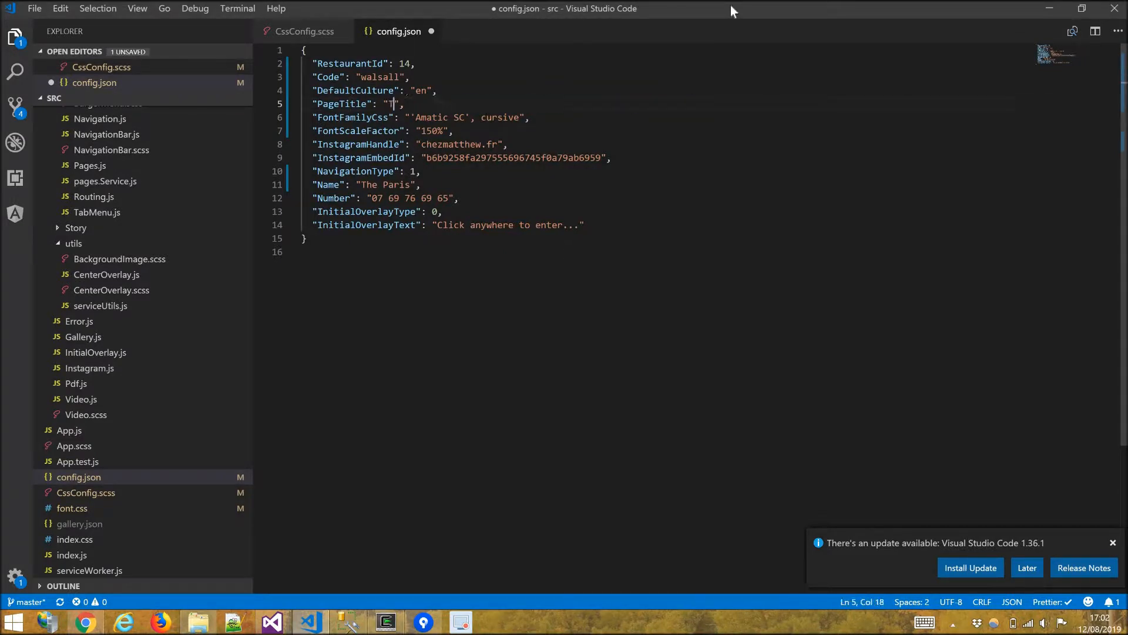
pyautogui.write('alsall')
# Set the FontScaleFactor to 100%.
pyautogui.press('Left')
pyautogui.press('BackSpace')
pyautogui.write('0')
pyautogui.press('Up')
pyautogui.press('Left')
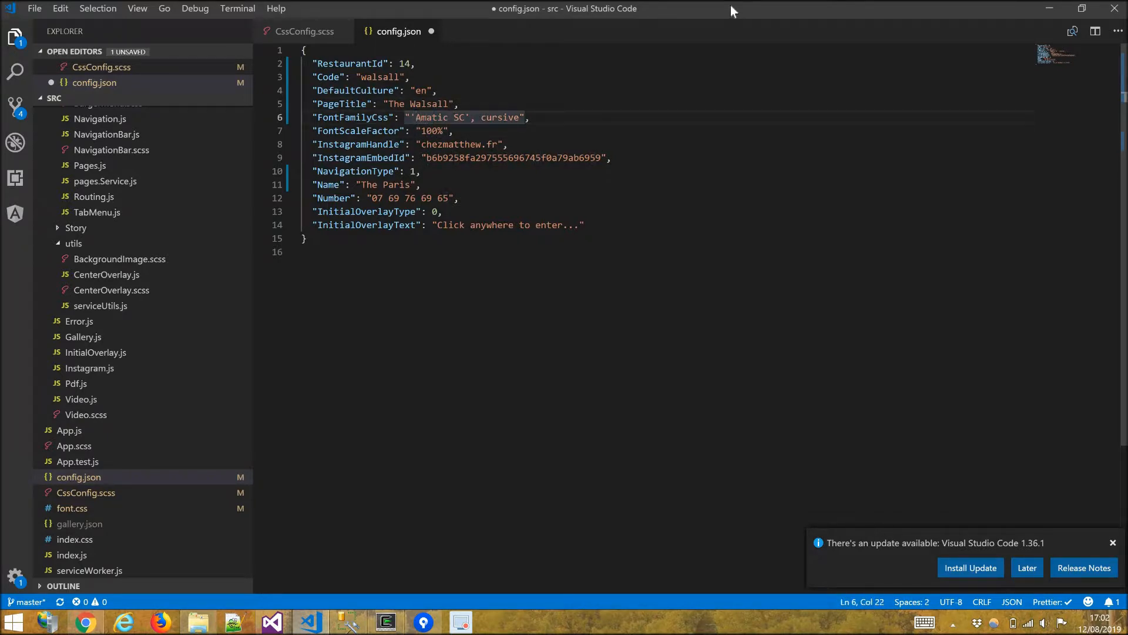
pyautogui.hotkey('alt', 'Tab')
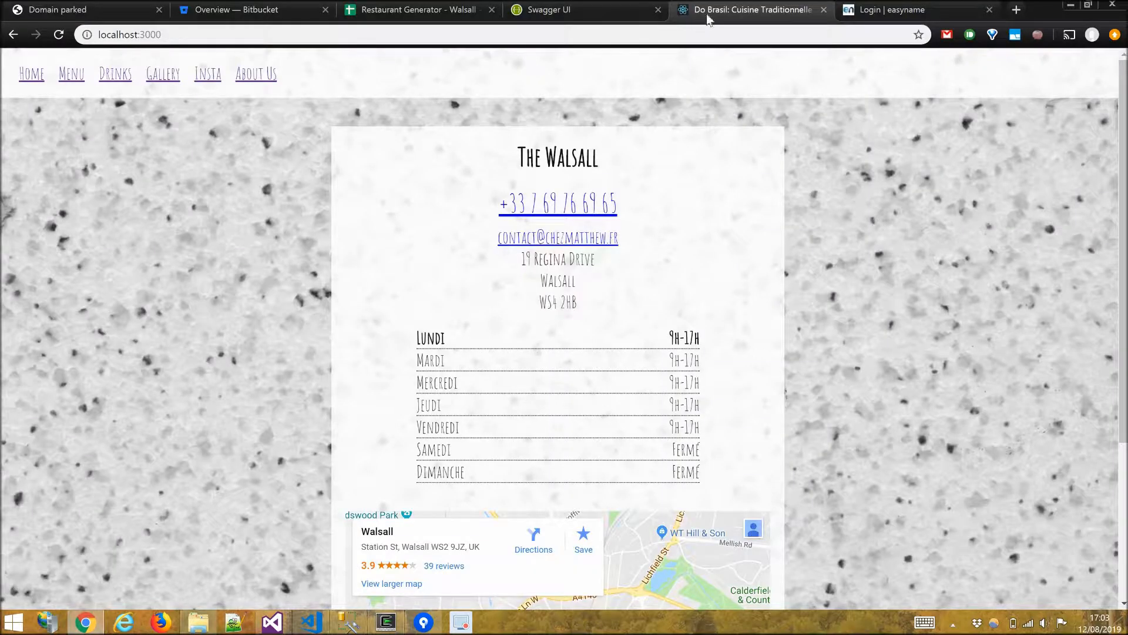
pyautogui.click(989, 10)
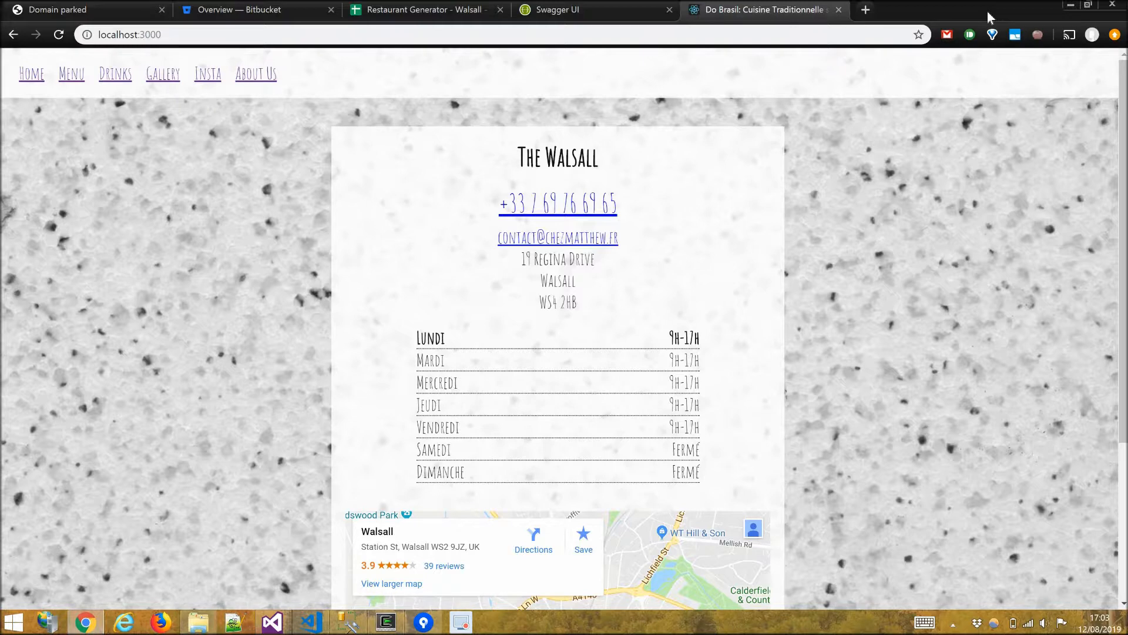
pyautogui.hotkey('ctrl', 'shift', 't')
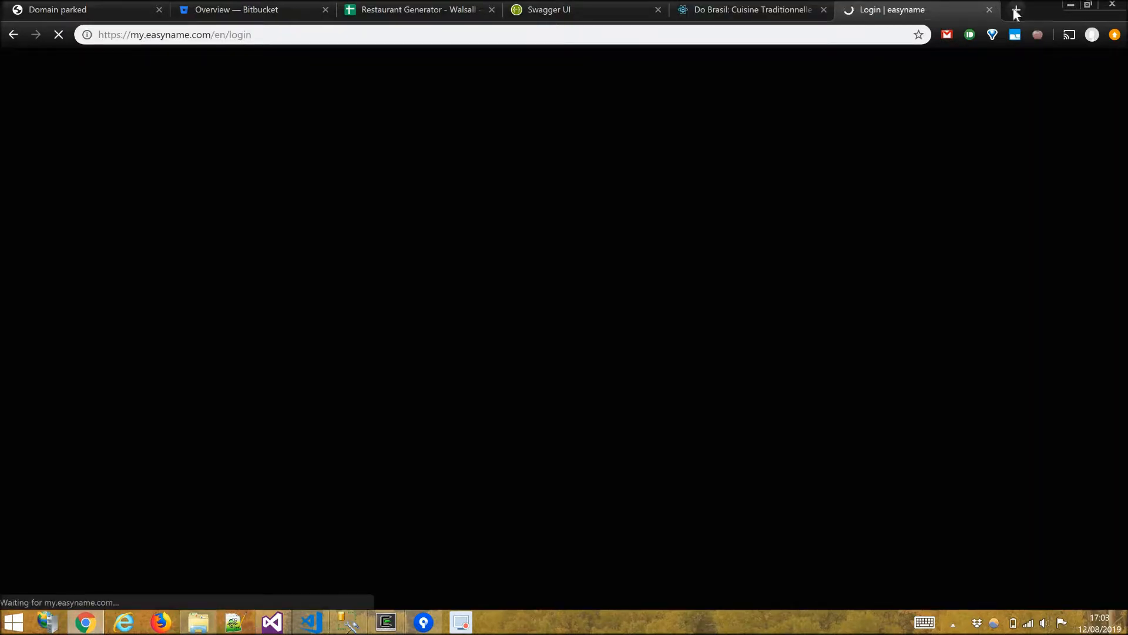
# Open Google Fonts in a new browser tab.
pyautogui.click(1015, 10)
pyautogui.write('fonts.google.com')
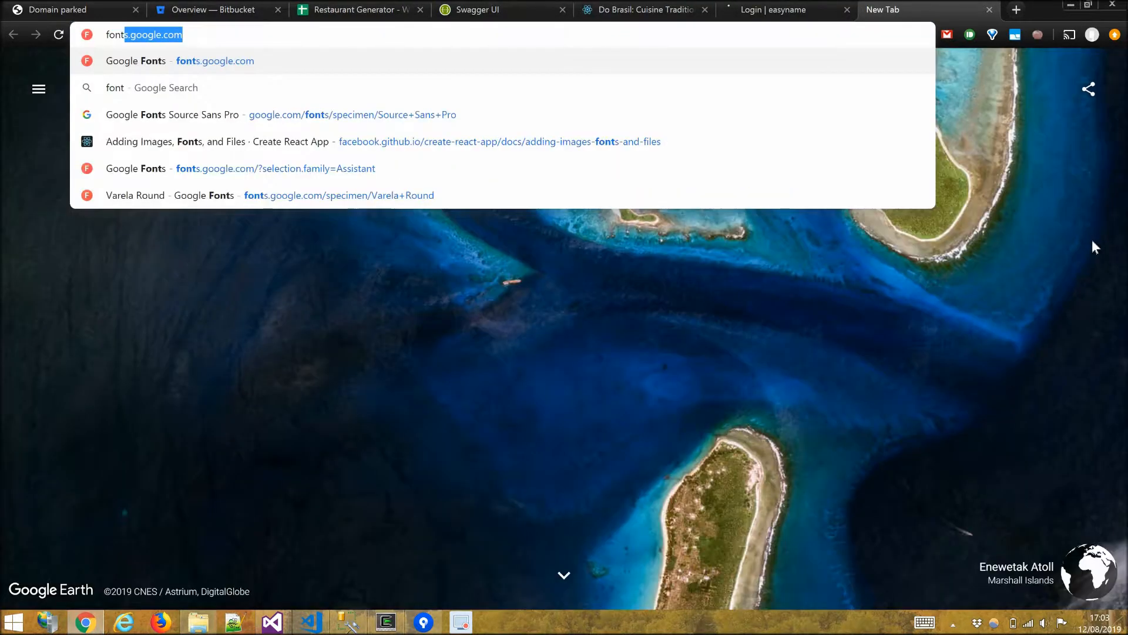
pyautogui.press('Return')
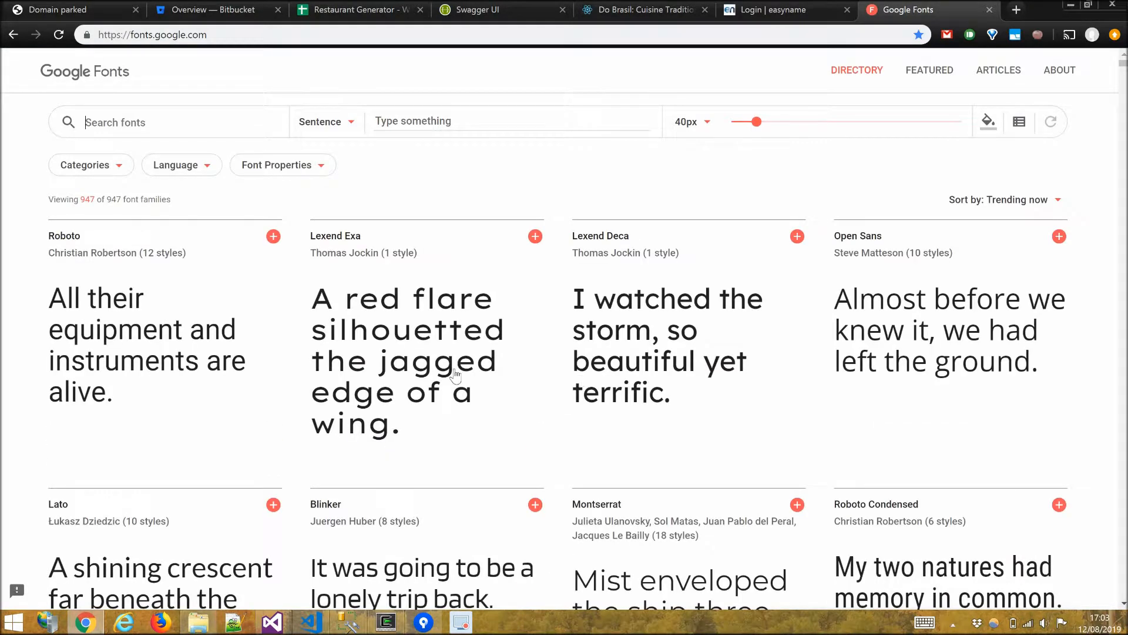
# Select the Libre Caslon Display font family and copy its font-family CSS rule.
pyautogui.scroll(-8, 484, 381)
pyautogui.scroll(-5, 453, 411)
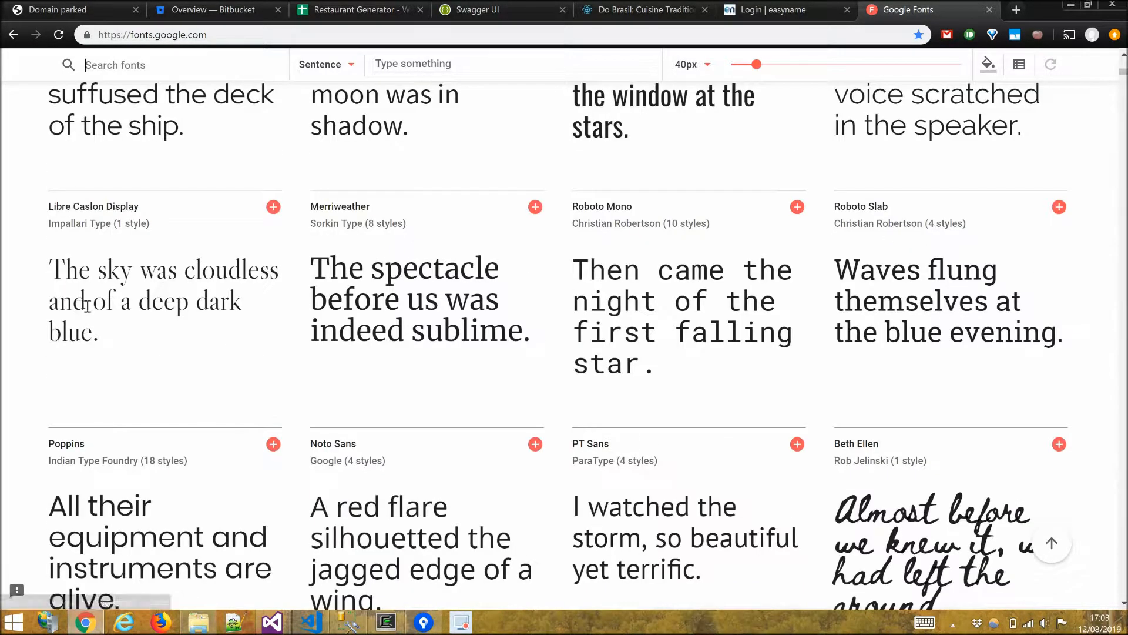
pyautogui.click(274, 207)
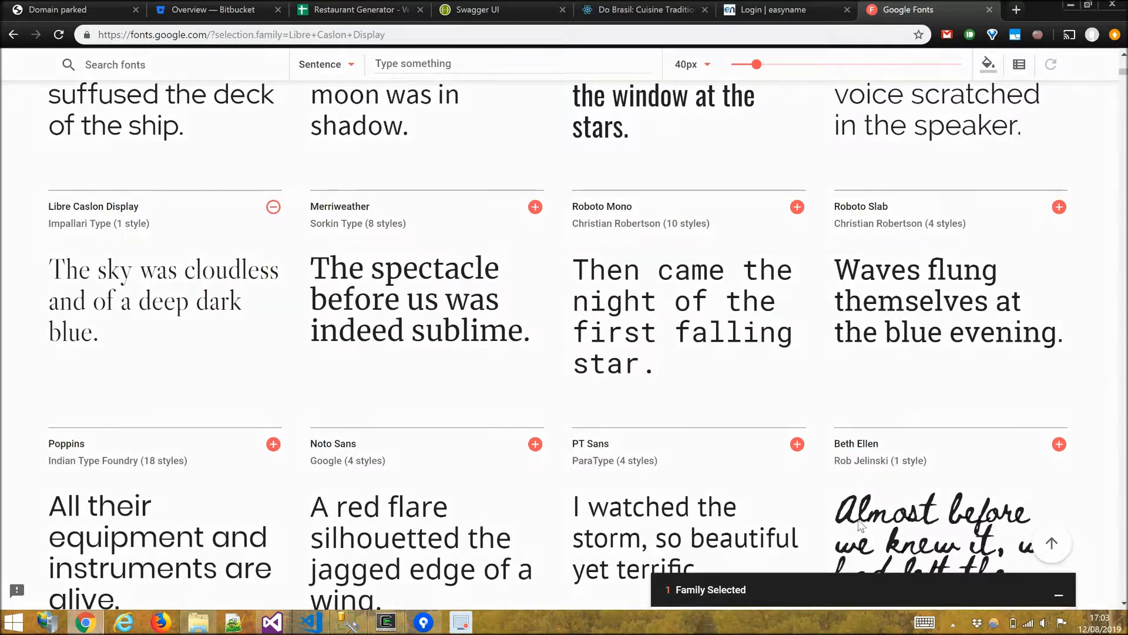
pyautogui.click(738, 597)
pyautogui.moveTo(743, 543); pyautogui.dragTo(892, 543)
pyautogui.hotkey('ctrl', 'c')
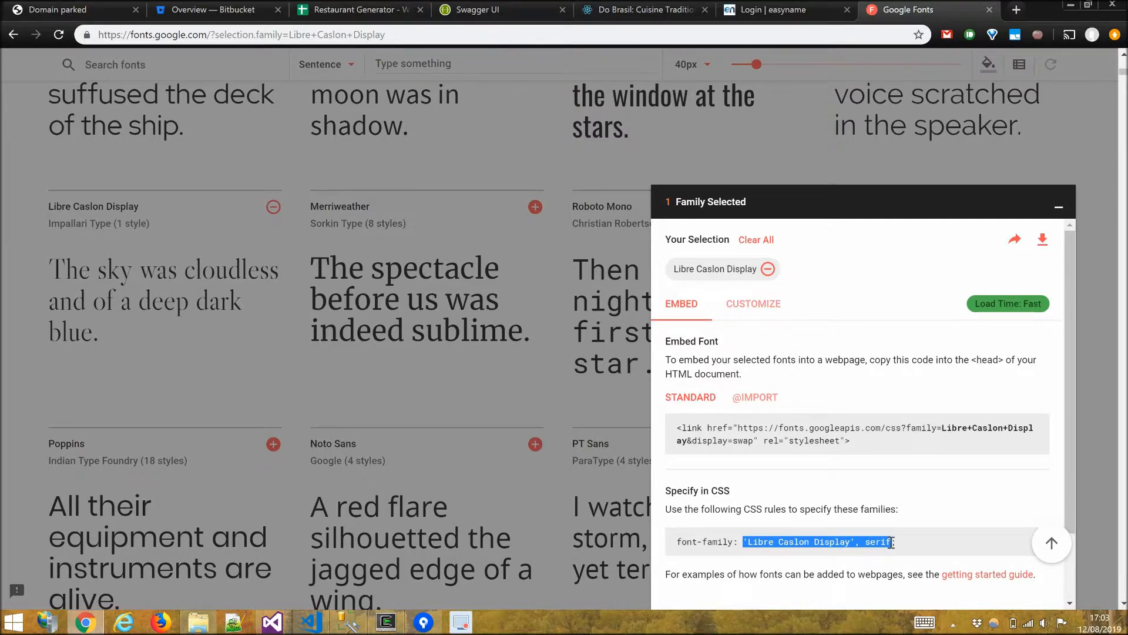
# Replace the FontFamilyCss value in config.json with 'Libre Caslon Display', serif.
pyautogui.hotkey('alt', 'Tab')
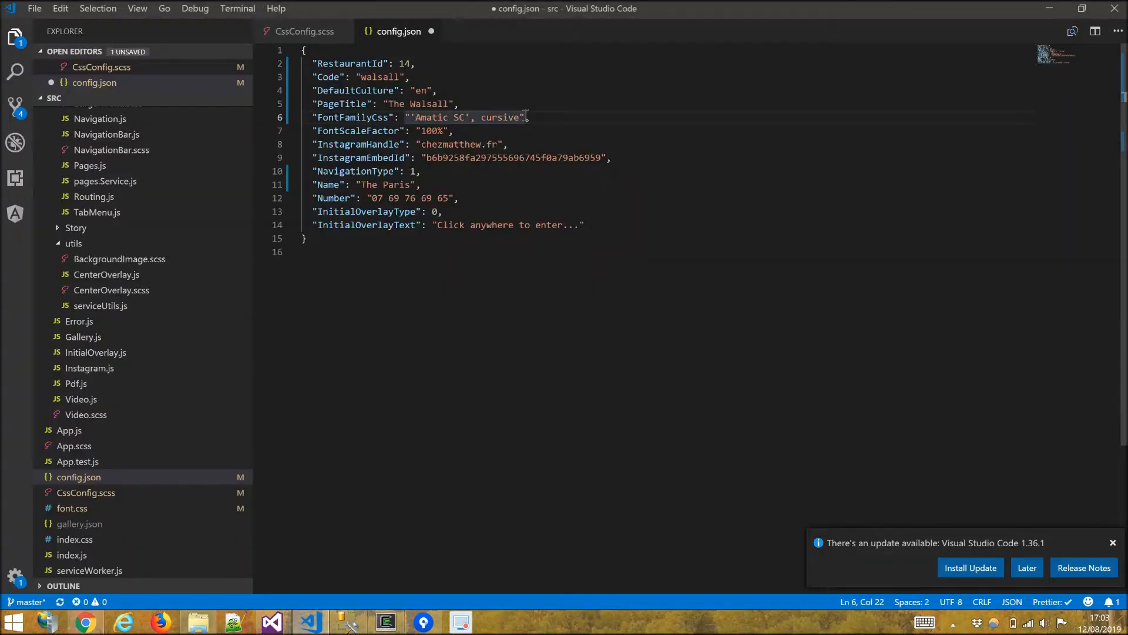
pyautogui.press('Left')
pyautogui.hotkey('shift', 'End')
pyautogui.hotkey('shift', 'Left')
pyautogui.hotkey('shift', 'Left')
pyautogui.hotkey('ctrl', 'v')
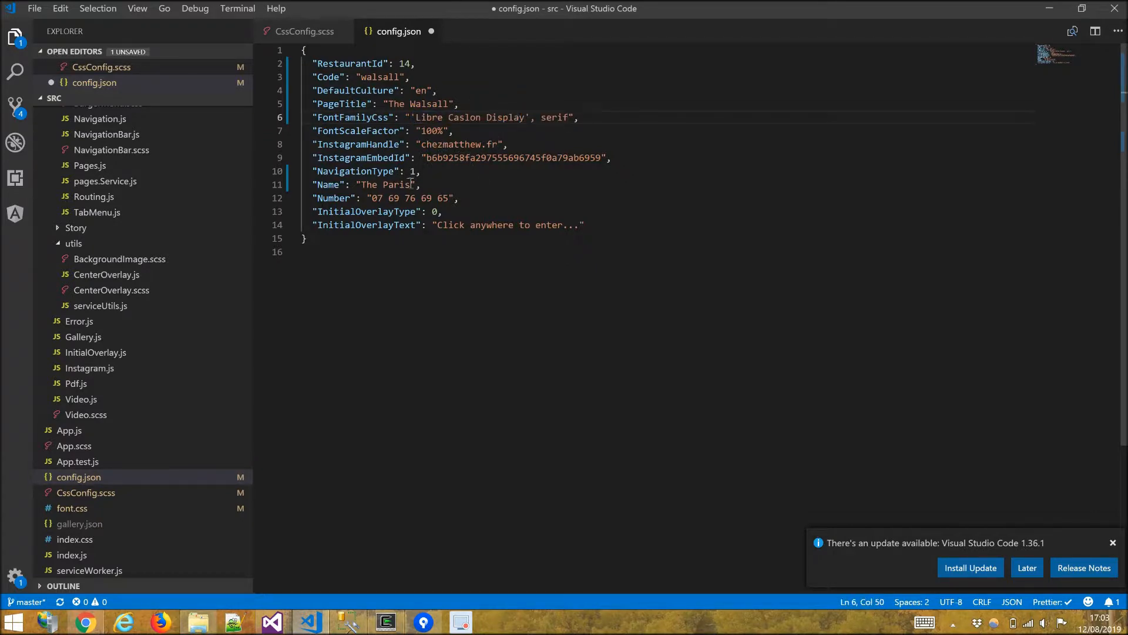
# Set the Name to The Walsall and replace the Number's leading 0 with the +33 country code.
pyautogui.doubleClick(392, 187)
pyautogui.write('Walsall')
pyautogui.moveTo(377, 198); pyautogui.dragTo(371, 198)
pyautogui.write('+33')
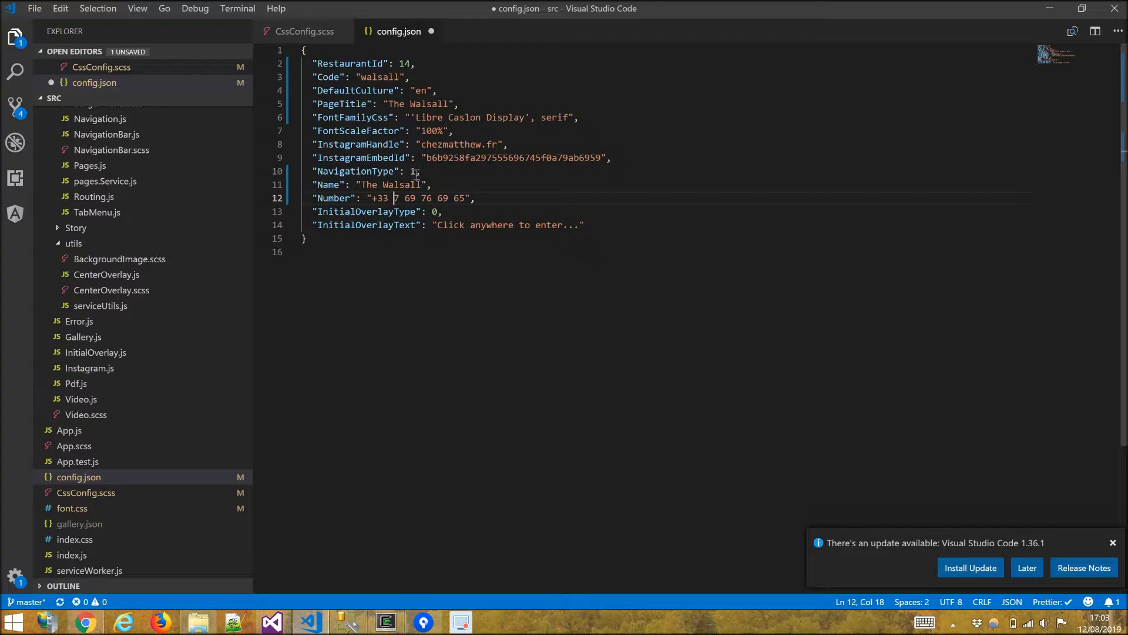
# Save config.json and close the Google Fonts tab, returning to The Walsall site tab.
pyautogui.hotkey('ctrl', 's')
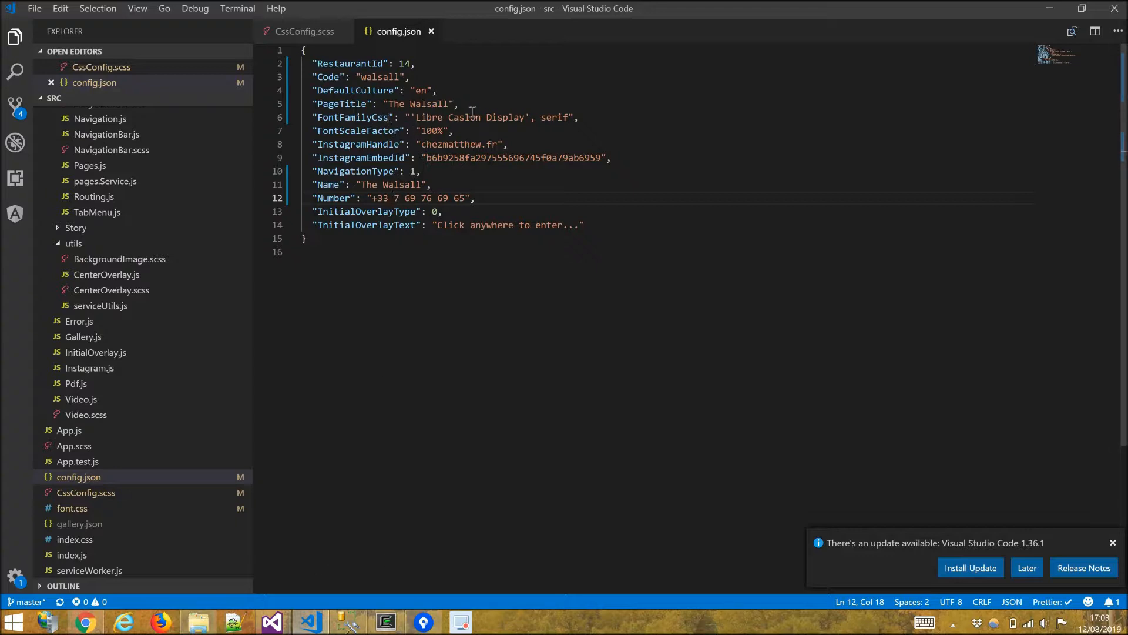
pyautogui.hotkey('alt', 'Tab')
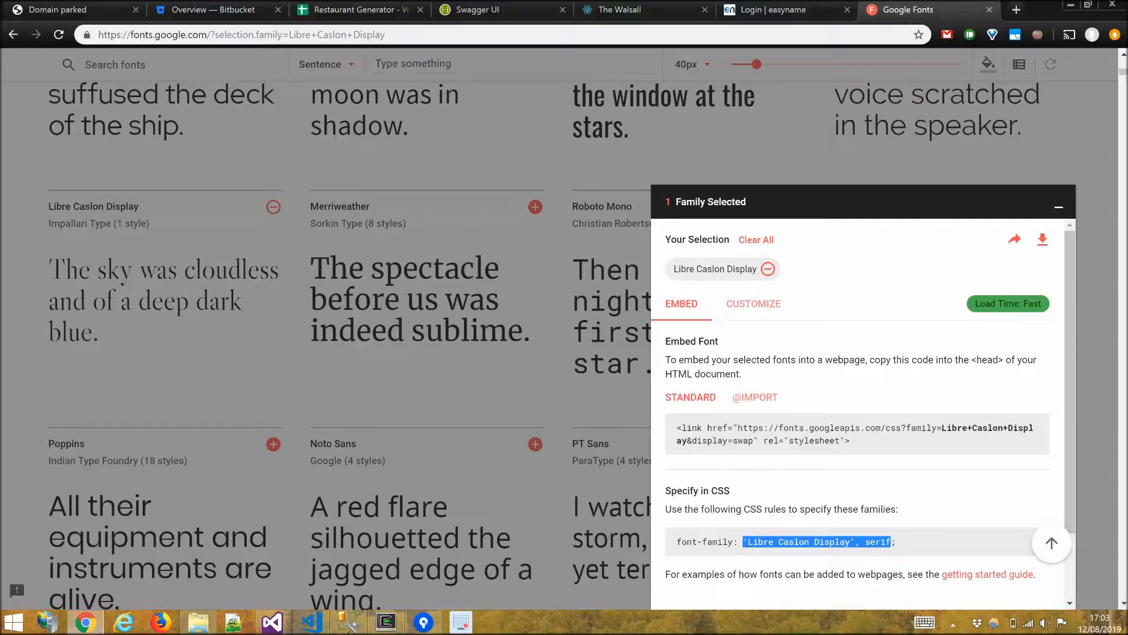
pyautogui.hotkey('ctrl', 'w')
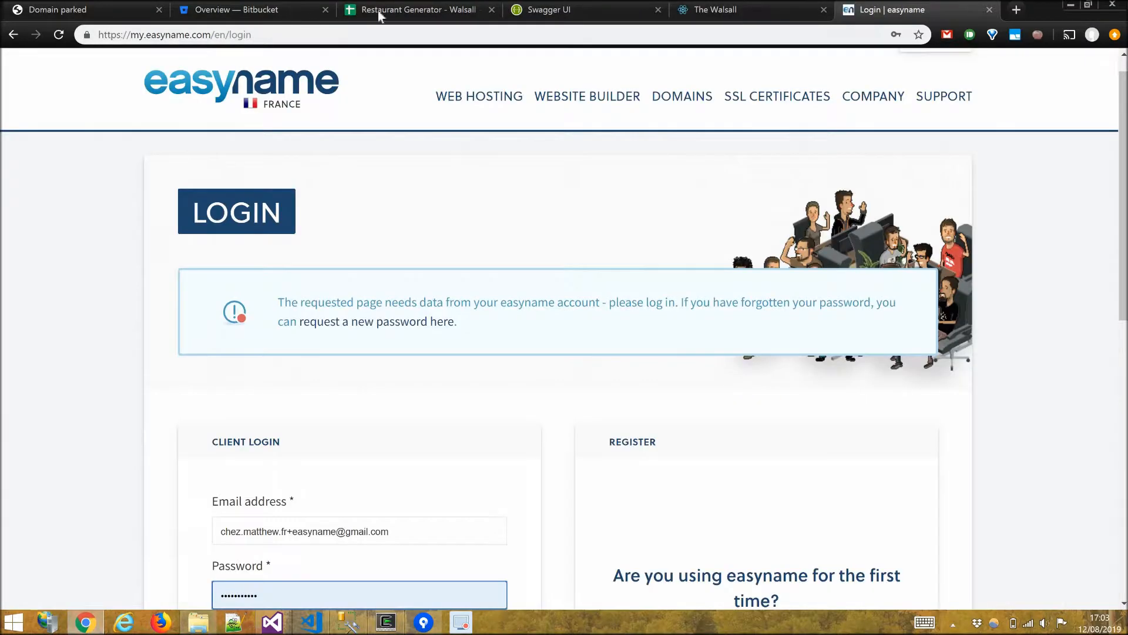
pyautogui.click(708, 10)
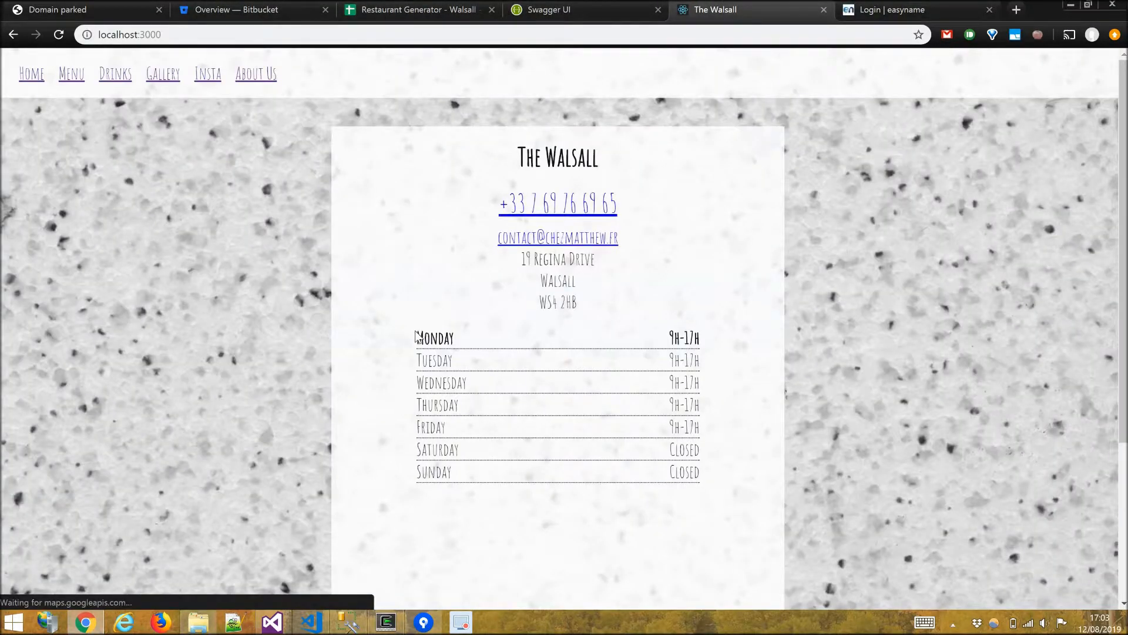
# Switch to Visual Studio and close the finished Restaurants.Builder console program.
pyautogui.hotkey('alt', 'Tab')
pyautogui.hotkey('alt', 'Tab')
pyautogui.hotkey('alt', 'Tab')
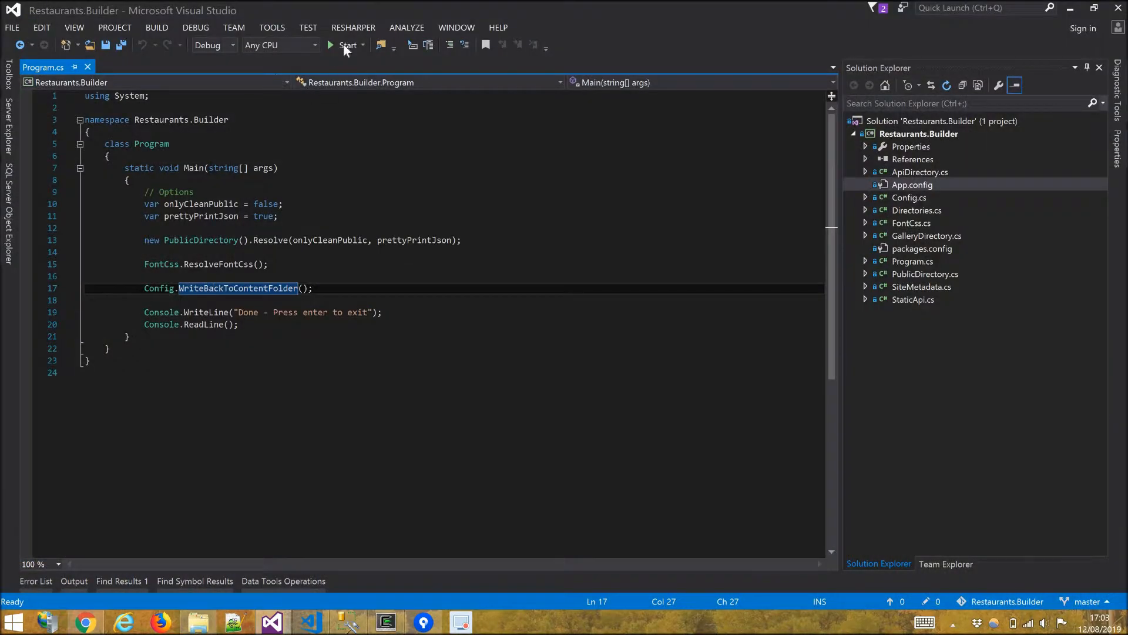
pyautogui.click(343, 45)
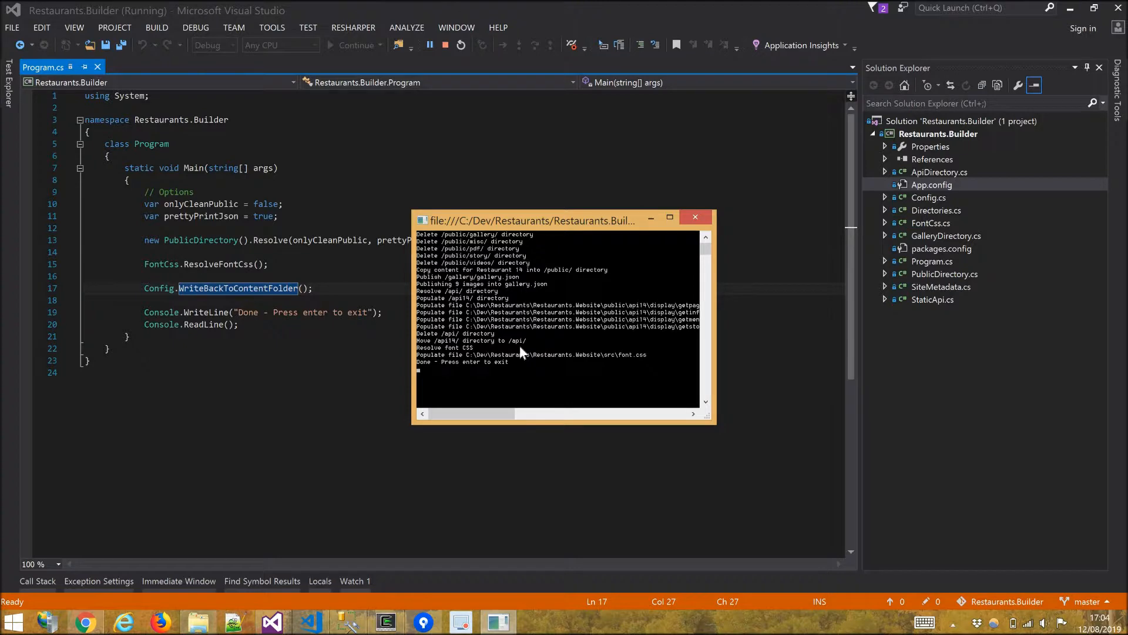
pyautogui.press('Return')
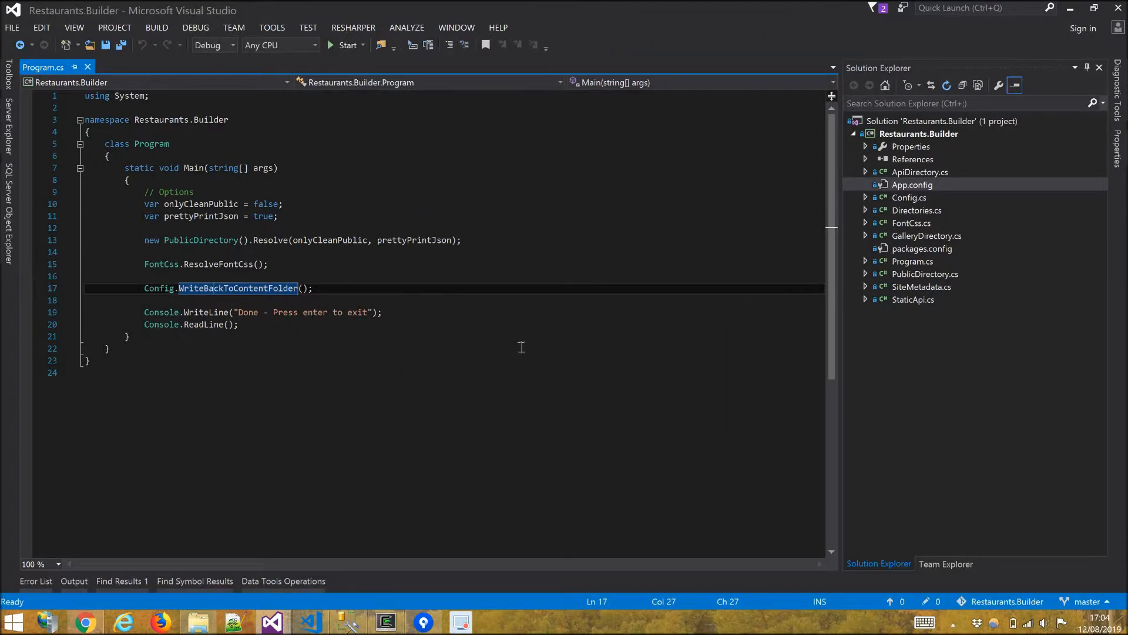
# Reload the local site, browse its Menu, Drinks, Gallery, Insta and About Us pages, and inspect the Menu page's network requests.
pyautogui.hotkey('alt', 'Tab')
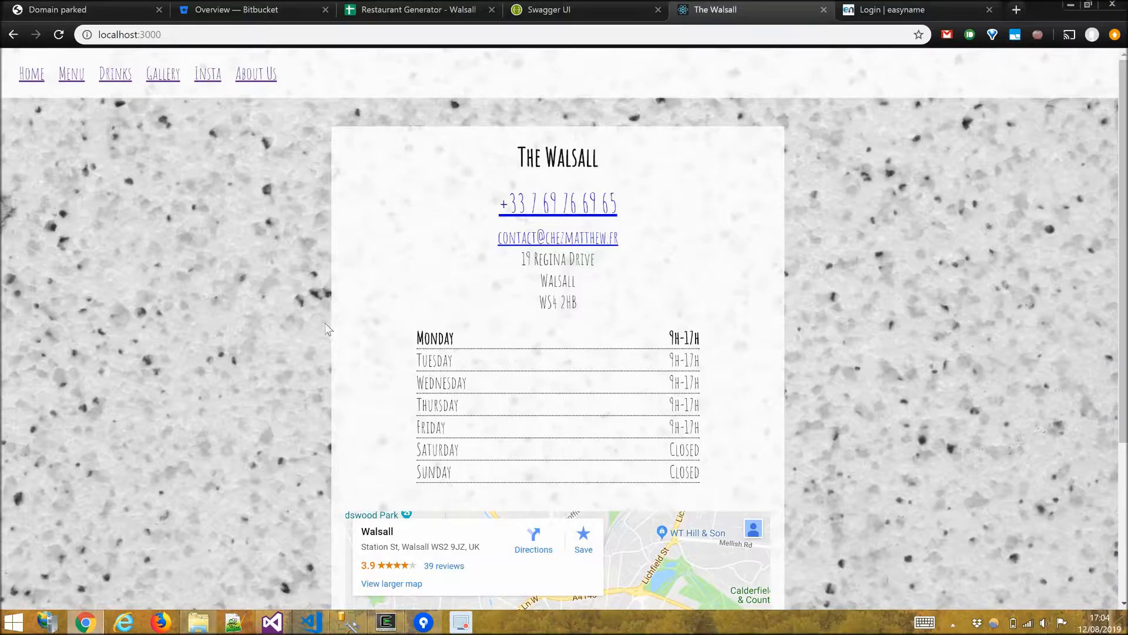
pyautogui.press('F5')
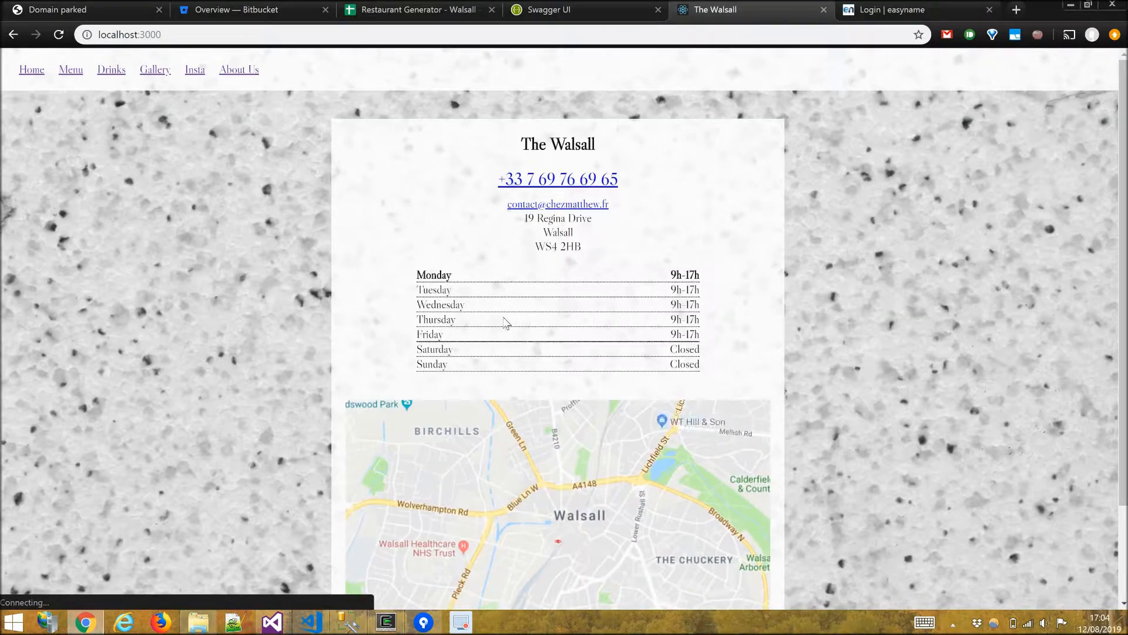
pyautogui.scroll(-3, 292, 299)
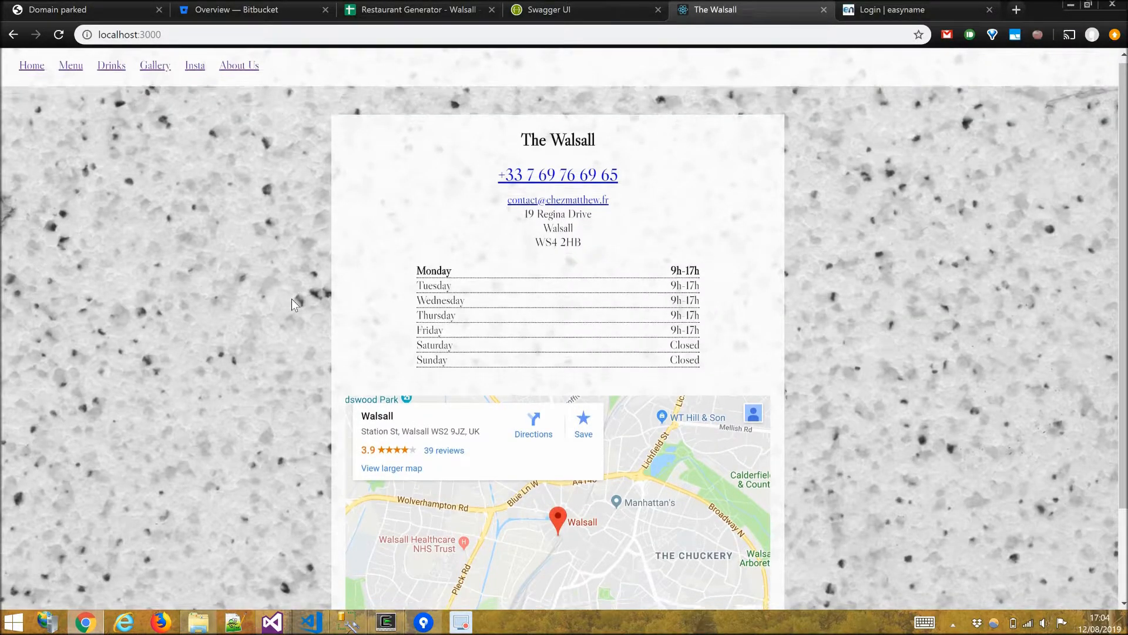
pyautogui.scroll(3, 291, 299)
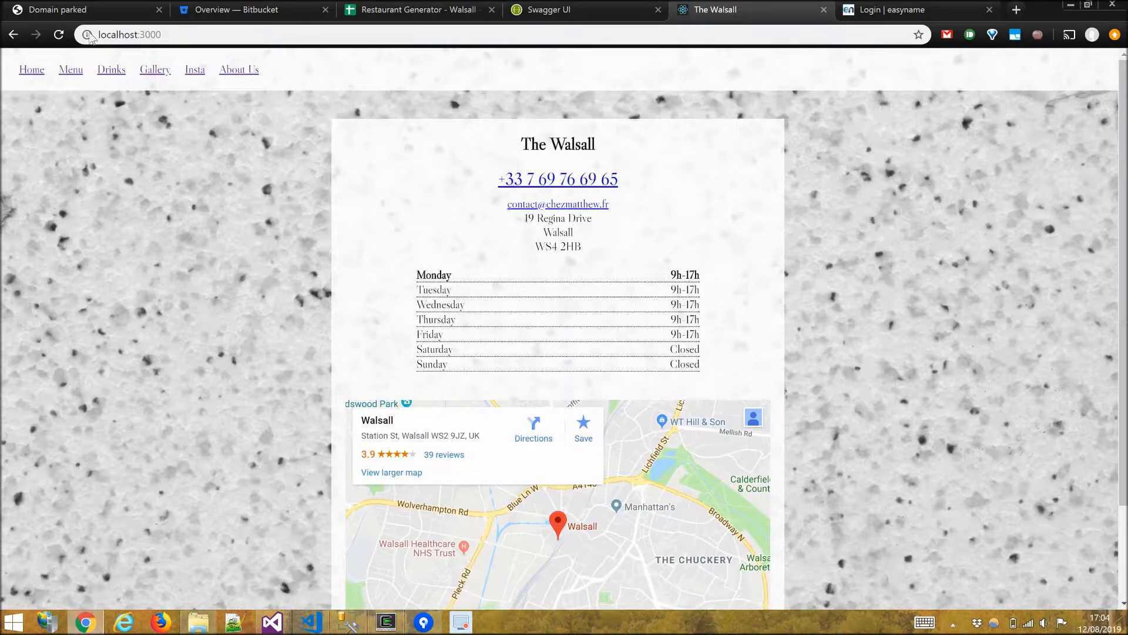
pyautogui.click(77, 71)
pyautogui.click(115, 78)
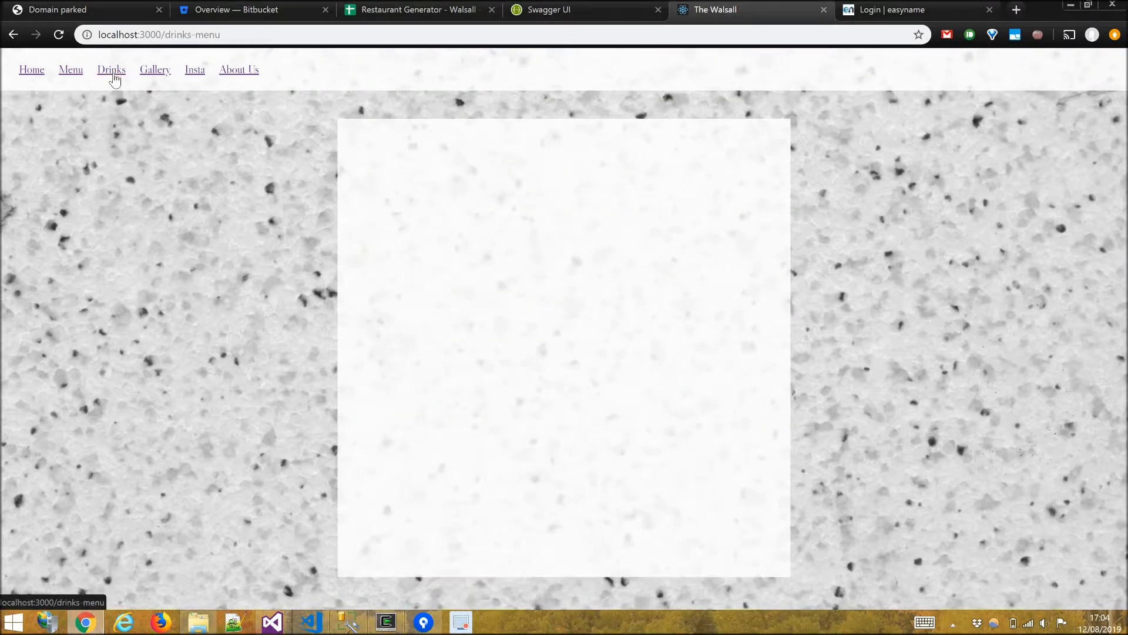
pyautogui.click(144, 76)
pyautogui.click(200, 75)
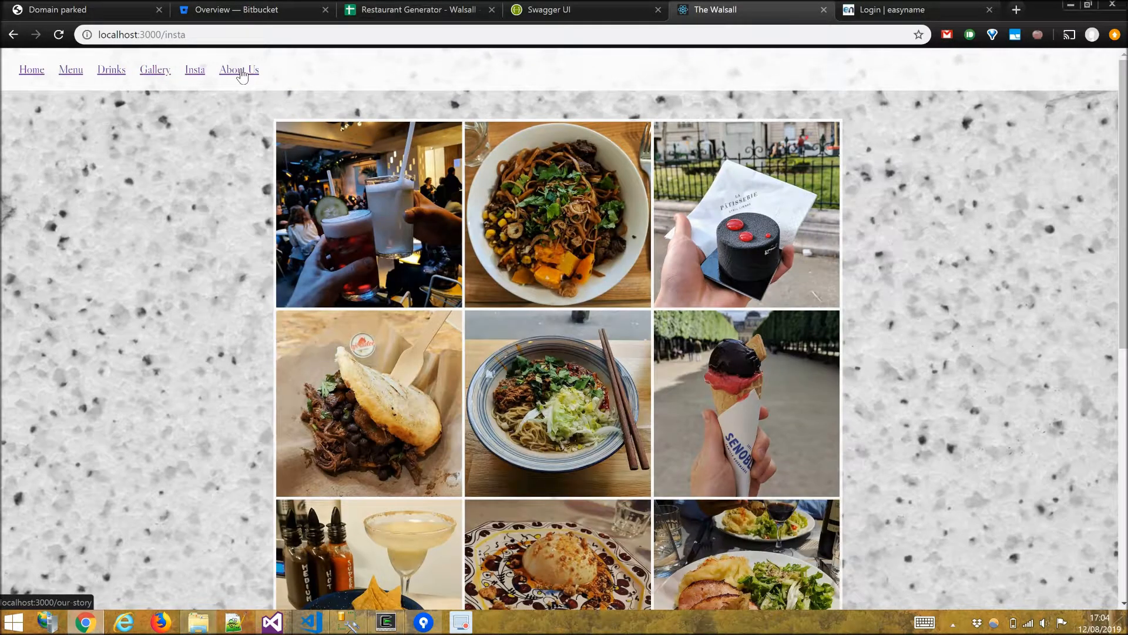
pyautogui.click(247, 76)
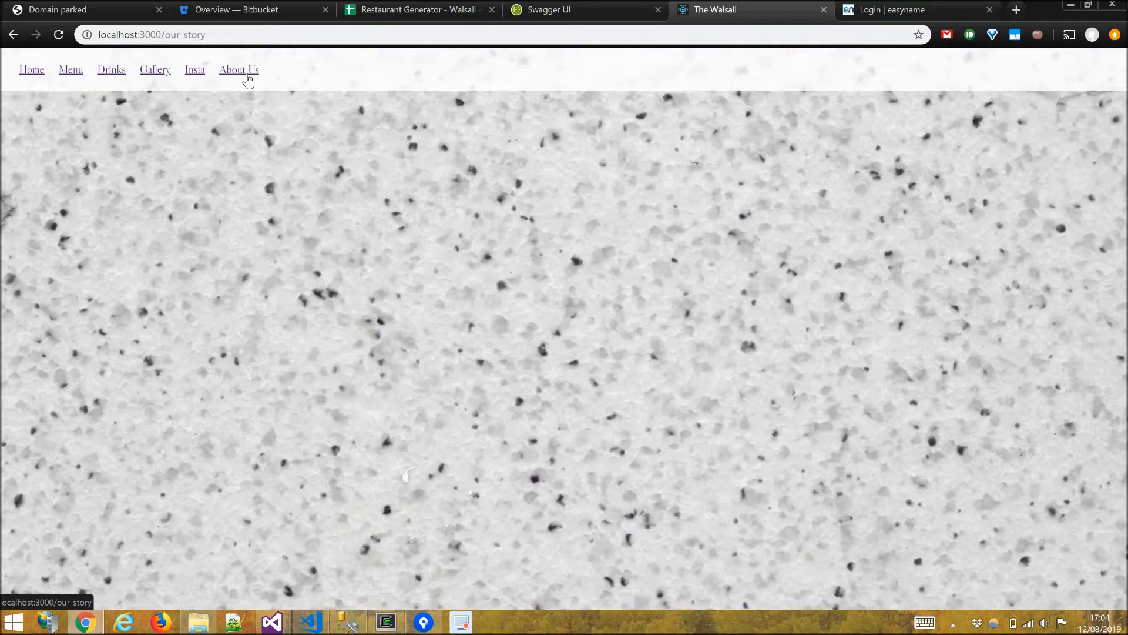
pyautogui.click(72, 73)
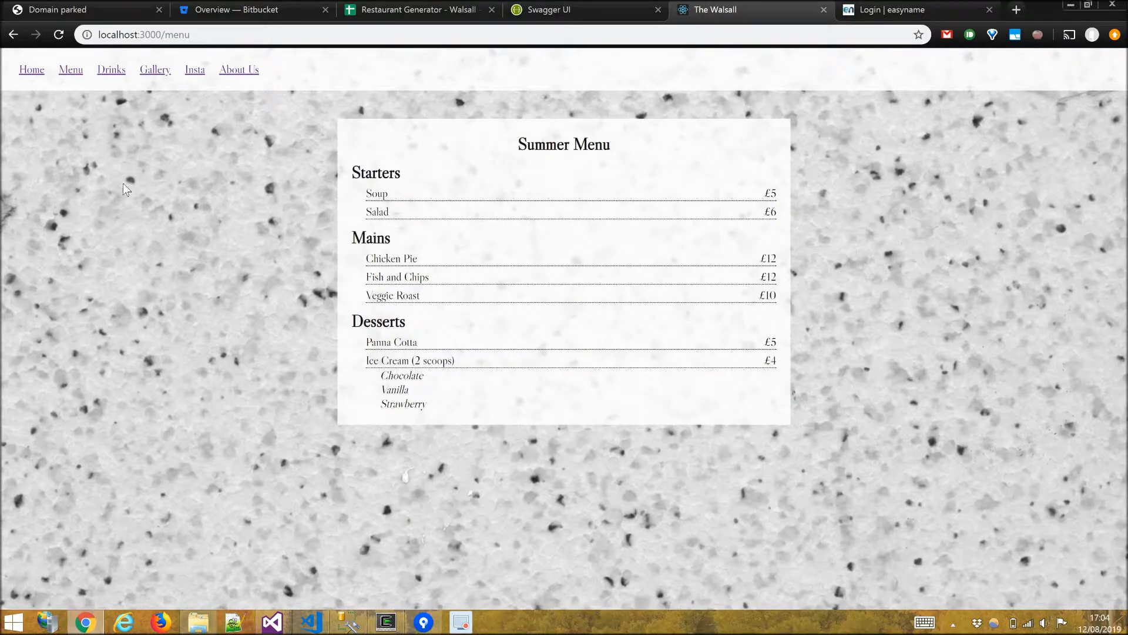
pyautogui.press('F12')
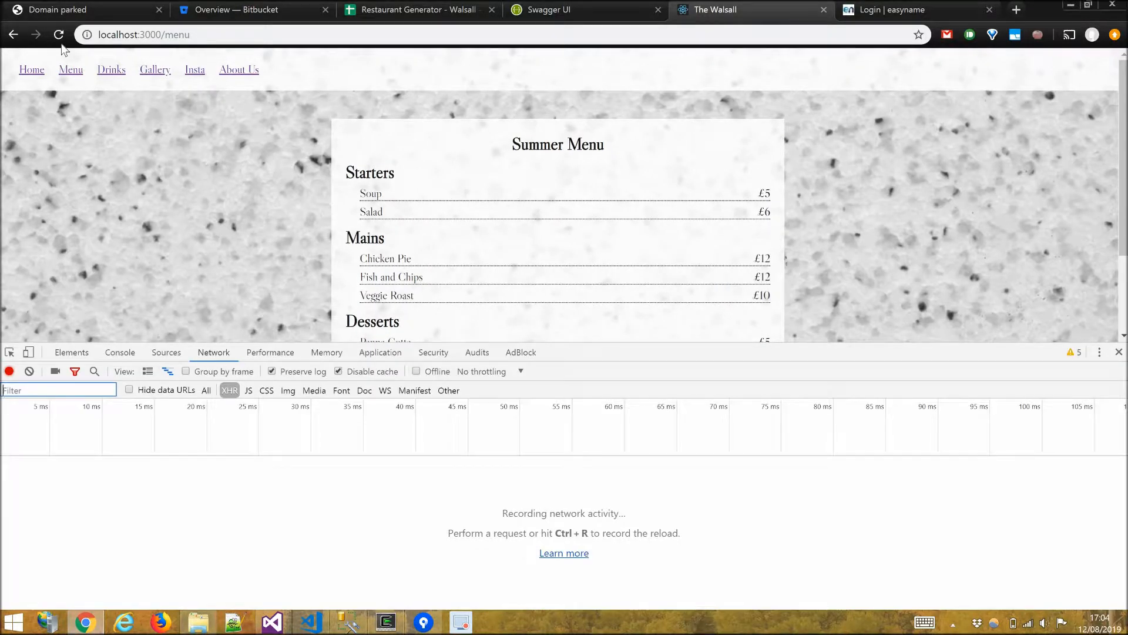
pyautogui.click(59, 36)
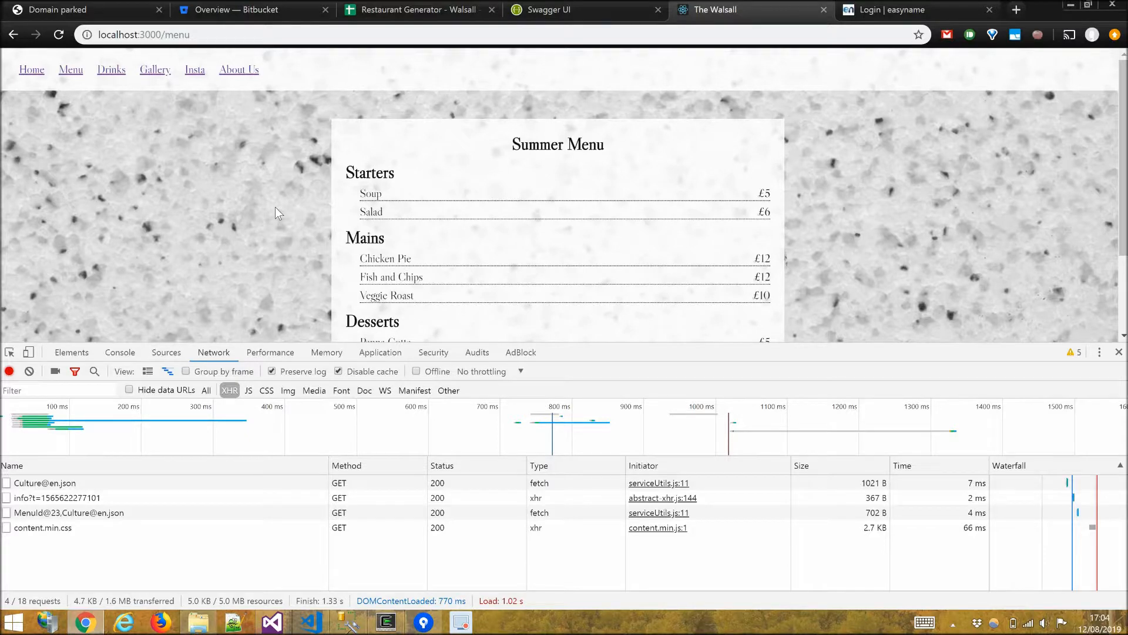
# In File Explorer, navigate up from the 14 content folder to the Restaurants folder.
pyautogui.hotkey('alt', 'Tab')
pyautogui.hotkey('alt', 'Tab')
pyautogui.hotkey('alt', 'Tab')
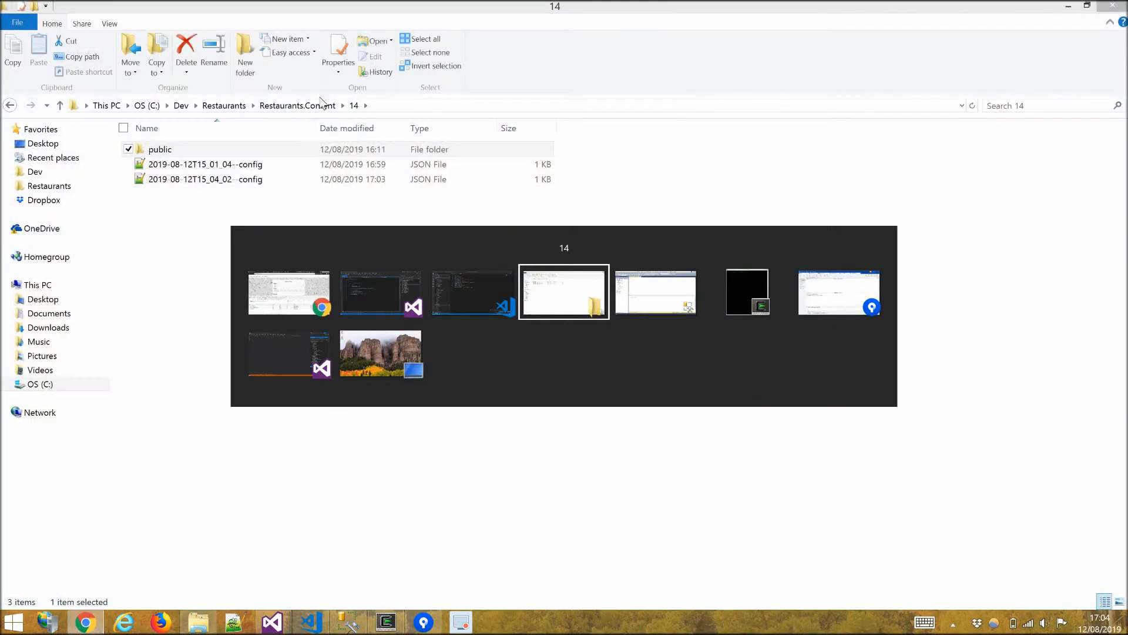
pyautogui.click(307, 110)
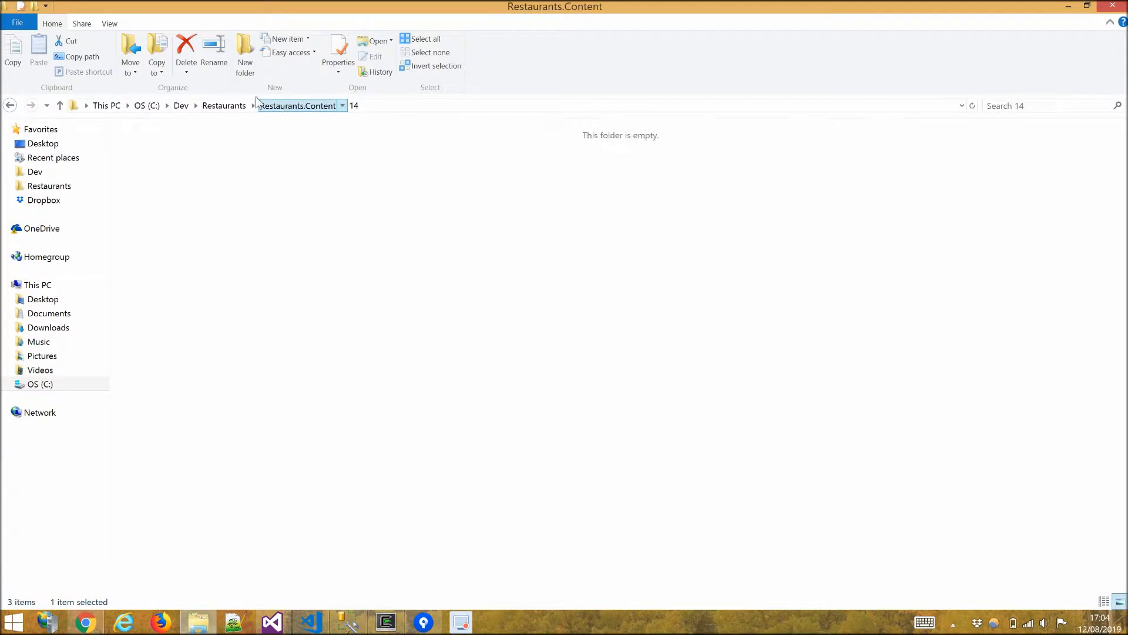
pyautogui.click(230, 108)
# Return to the browser and close the developer tools.
pyautogui.hotkey('alt', 'Tab')
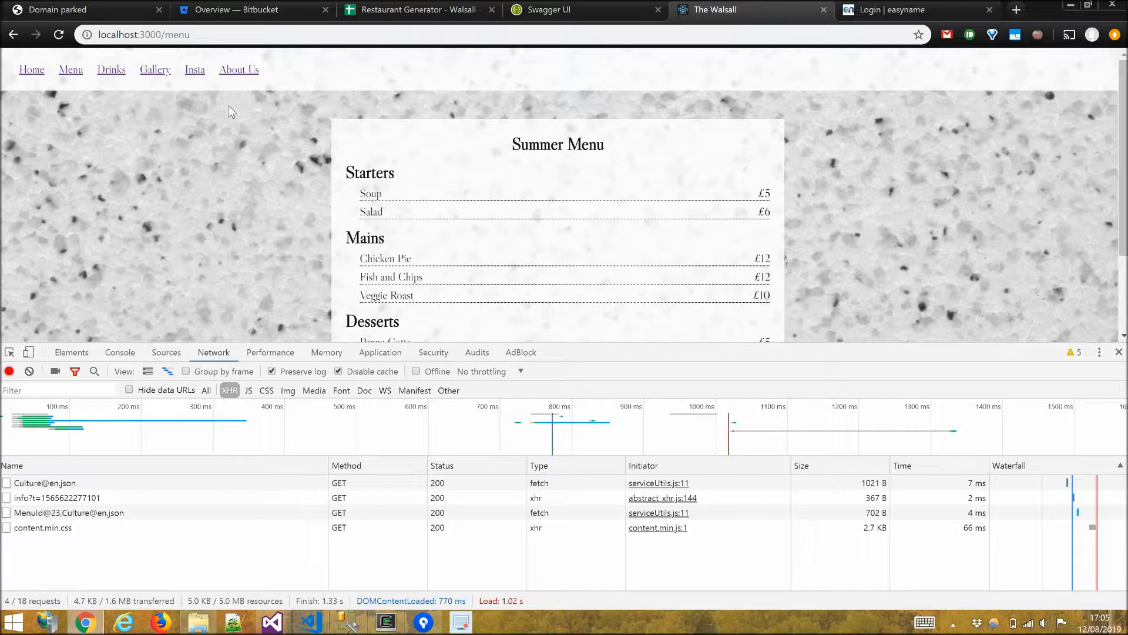
pyautogui.hotkey('alt', 'Tab')
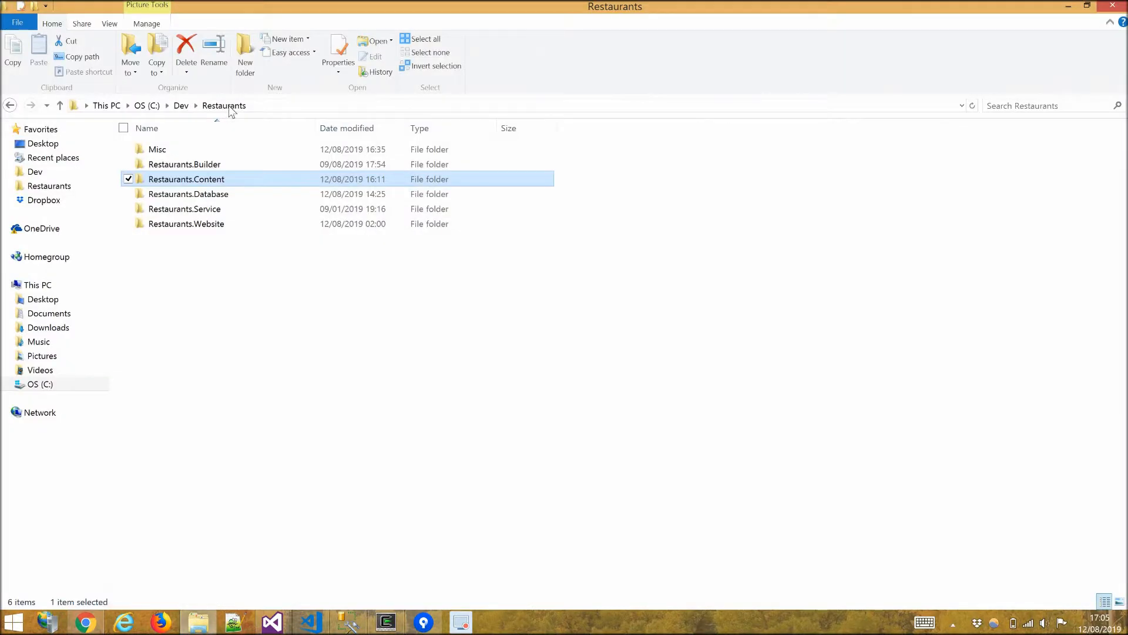
pyautogui.hotkey('alt', 'Tab')
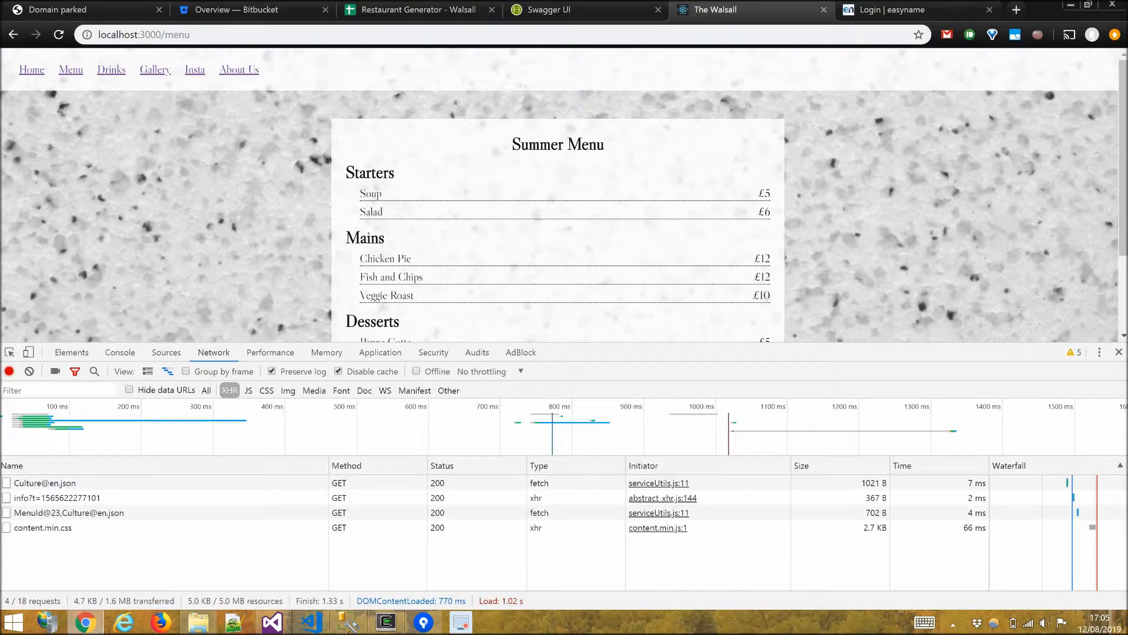
pyautogui.press('F12')
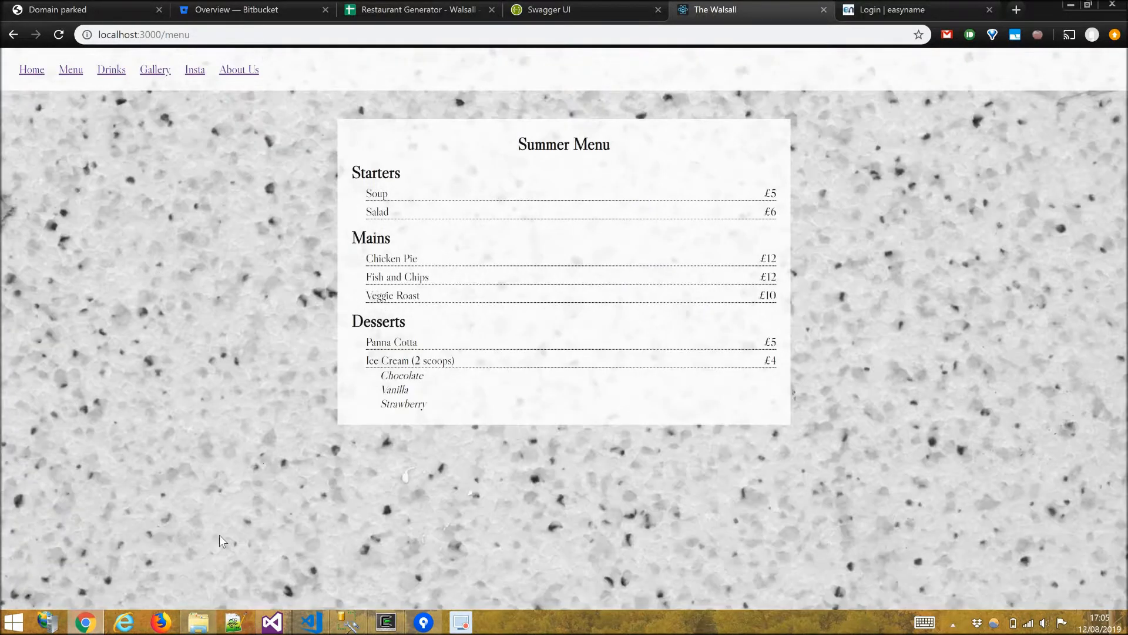
# Stop the running website development server in the bash terminal.
pyautogui.click(386, 623)
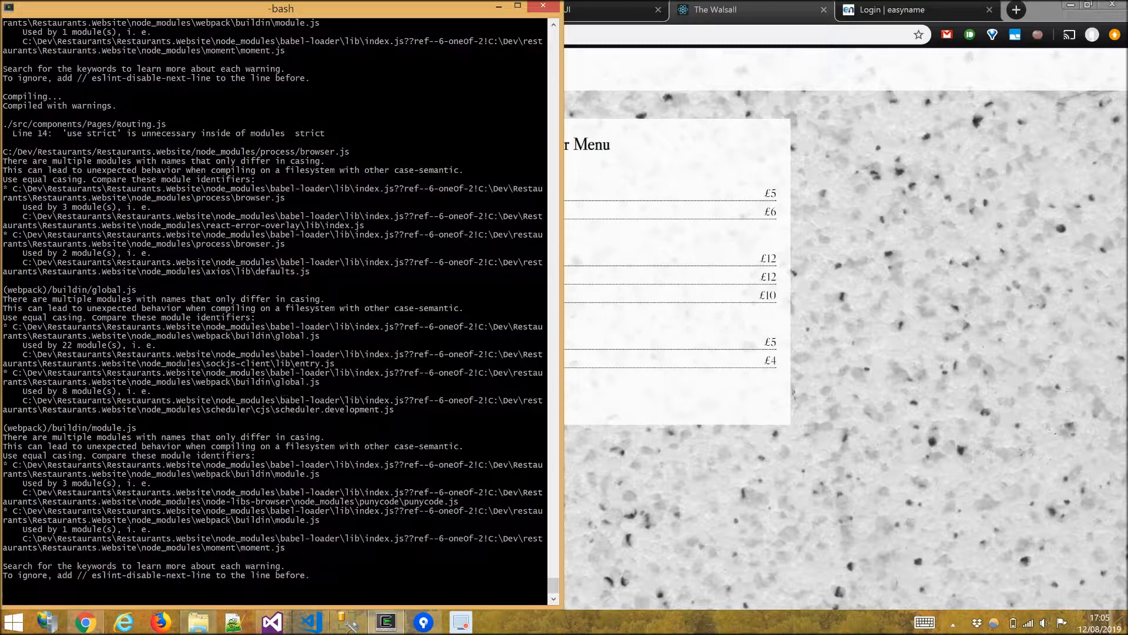
pyautogui.hotkey('ctrl', 'c')
pyautogui.press('Return')
pyautogui.press('Return')
pyautogui.press('Return')
# Run npm run build in the Restaurants.Website folder to create the production build.
pyautogui.press('Up')
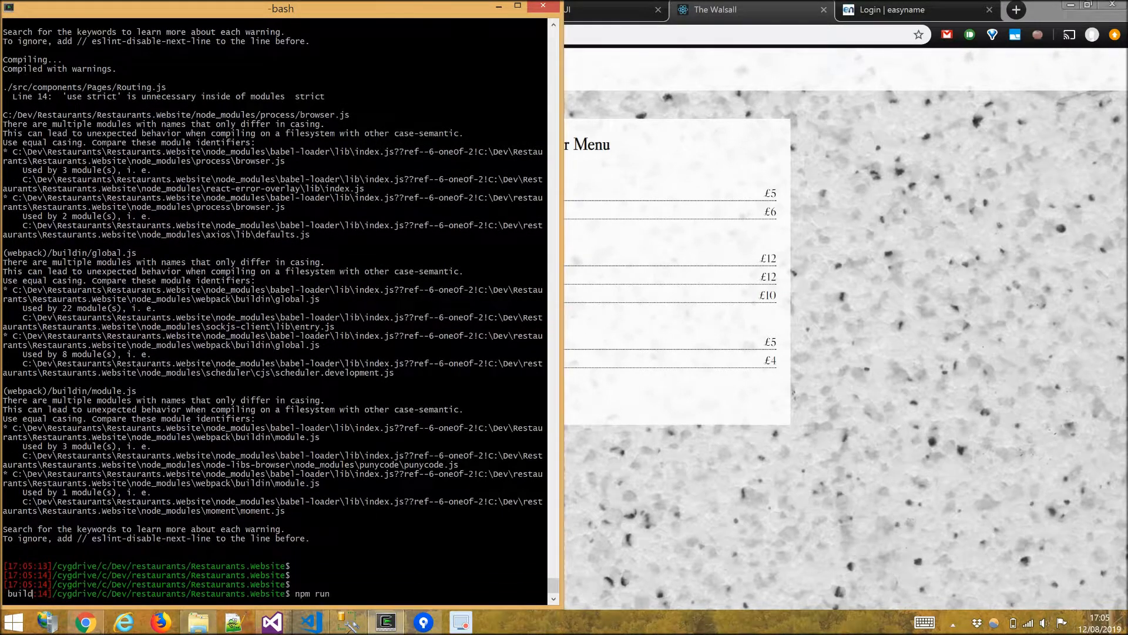
pyautogui.press('Down')
pyautogui.press('Up')
pyautogui.press('Up')
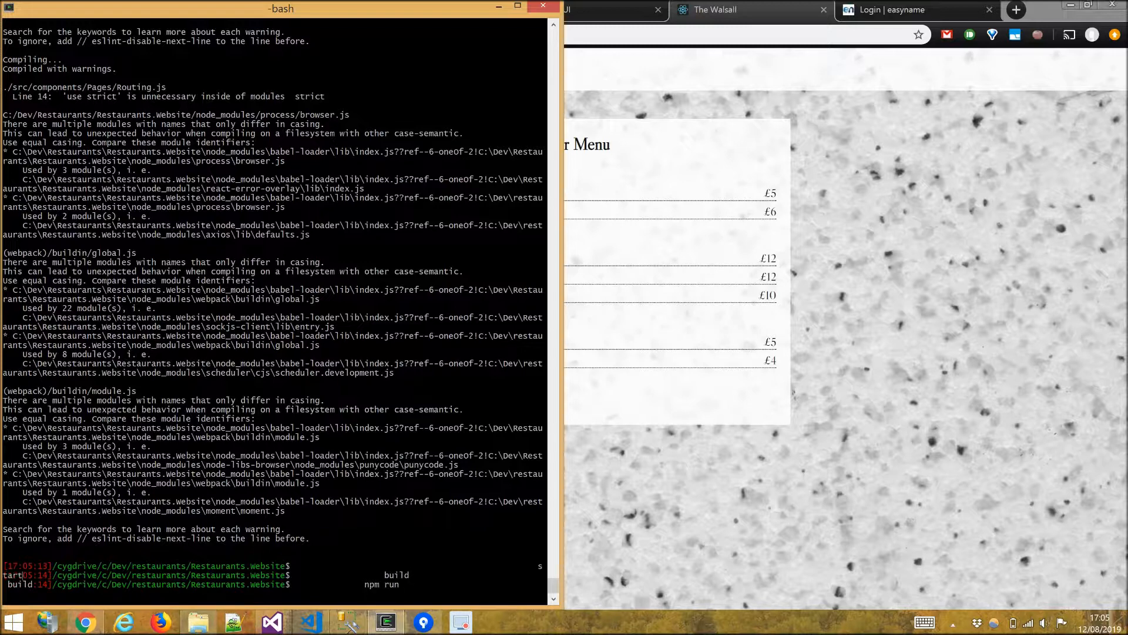
pyautogui.hotkey('ctrl', 'c')
pyautogui.press('Return')
pyautogui.press('Up')
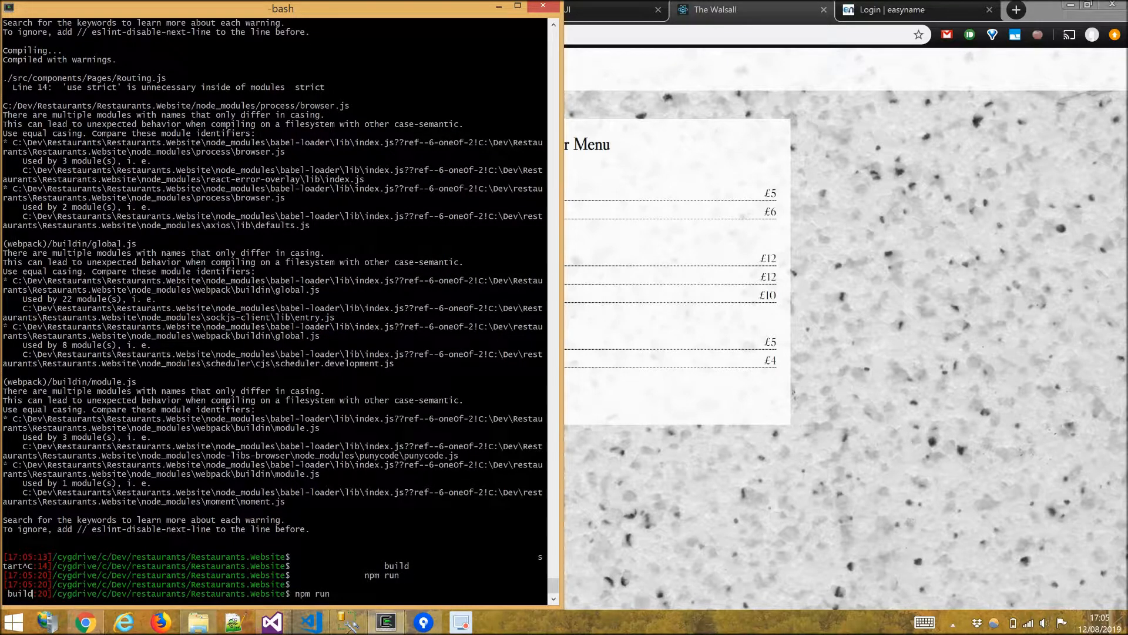
pyautogui.press('Return')
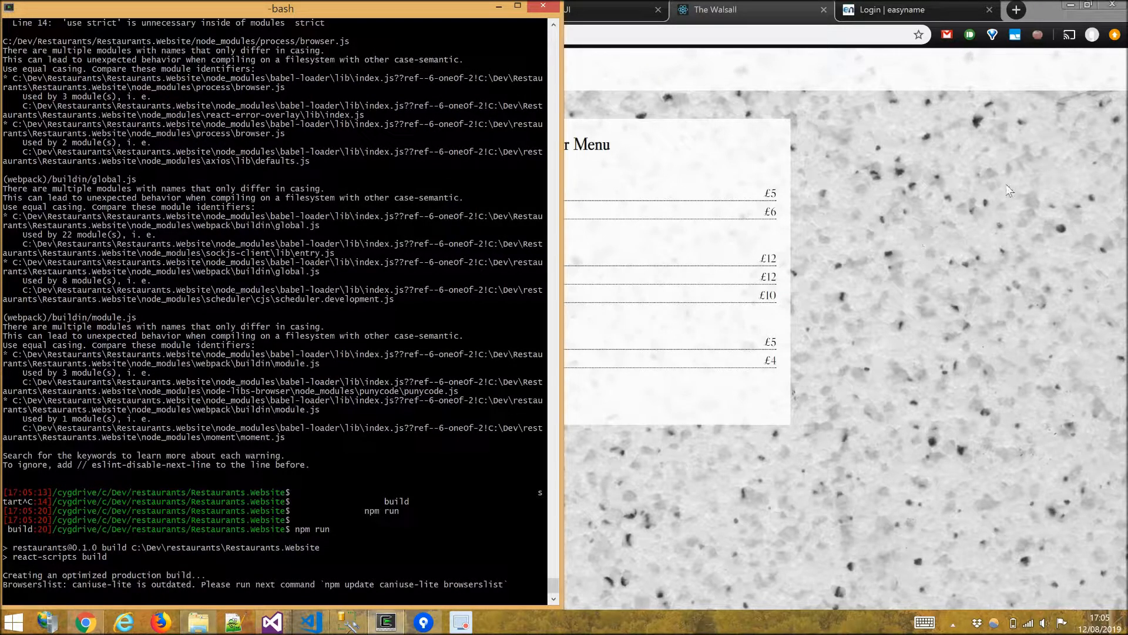
# Log in to the easyname control panel and open the Web FTP file manager.
pyautogui.click(903, 11)
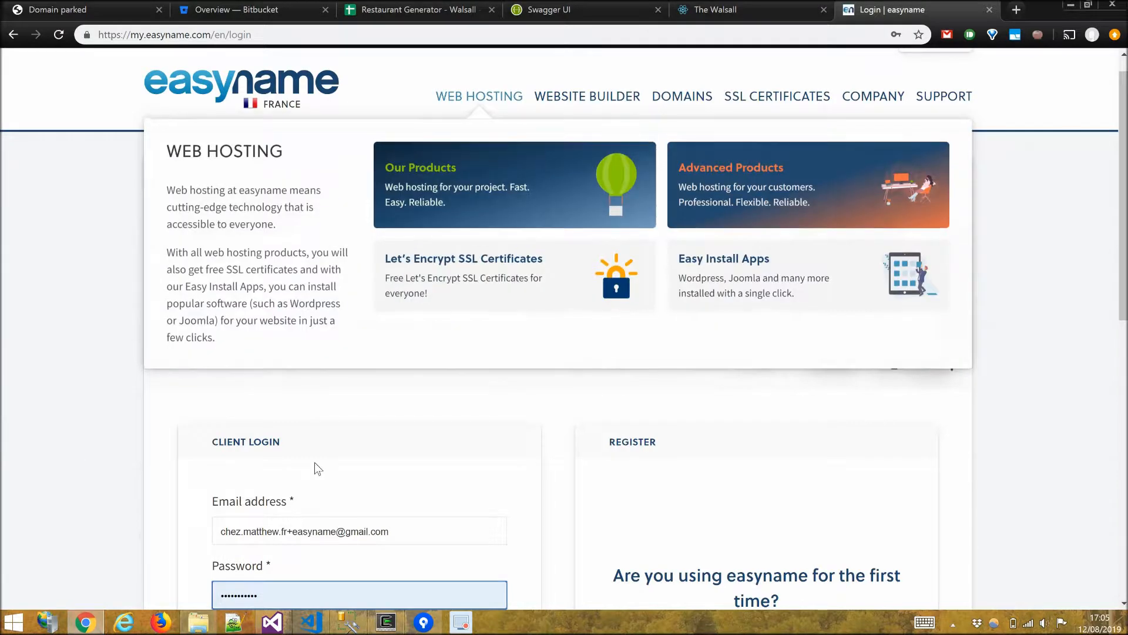
pyautogui.scroll(-2, 412, 518)
pyautogui.click(493, 553)
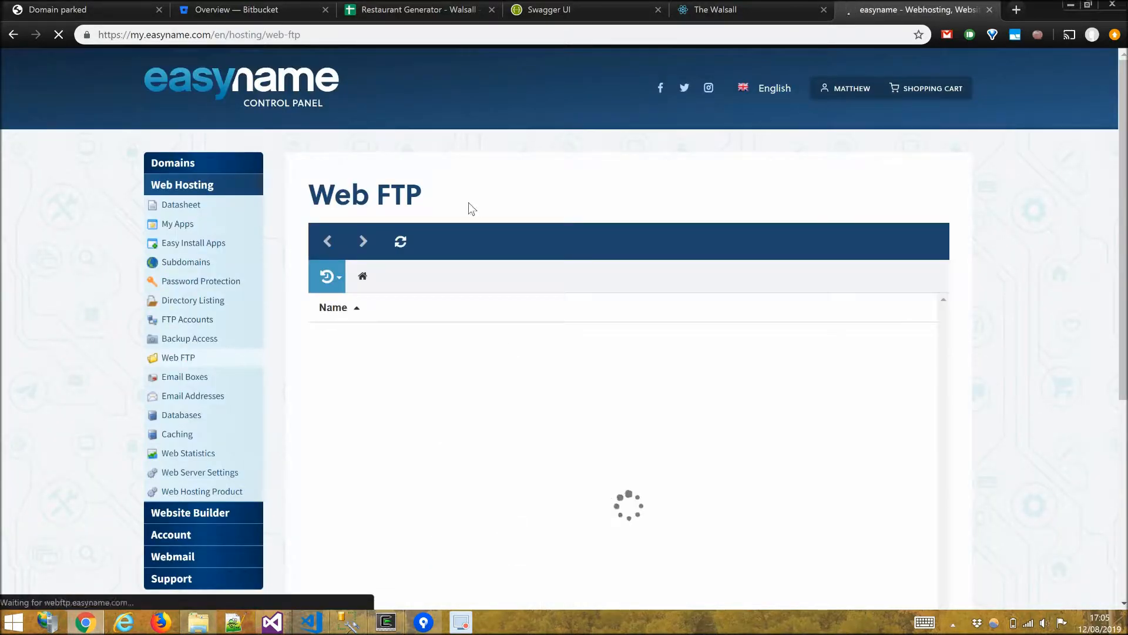
pyautogui.scroll(-5, 365, 398)
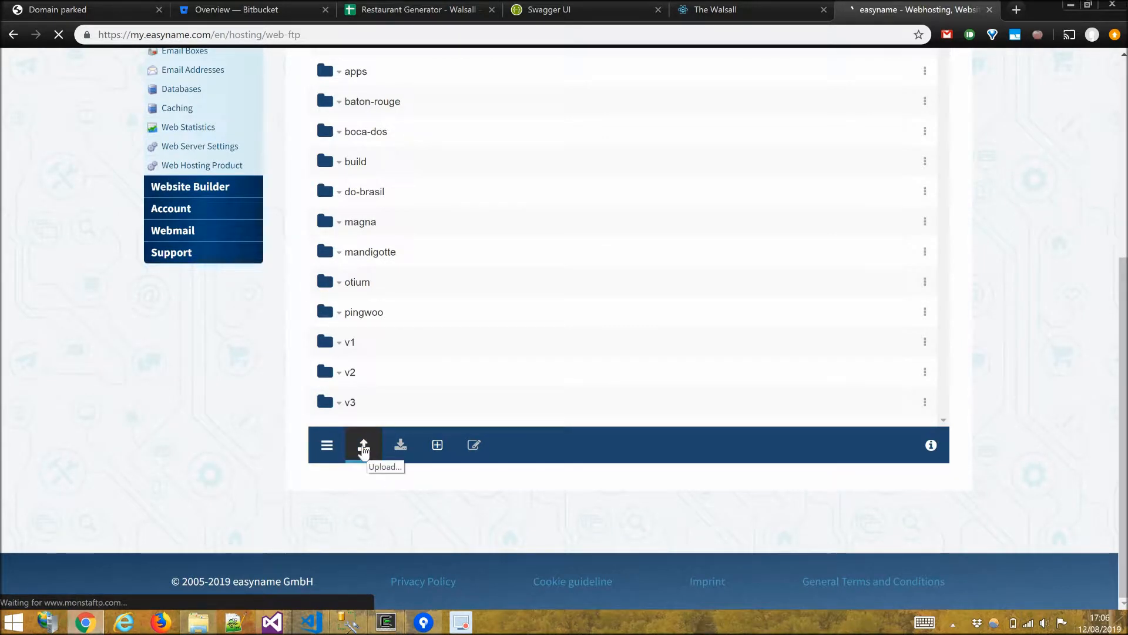
# Open the upload options and look inside the magna folder before returning to the html folder.
pyautogui.click(363, 447)
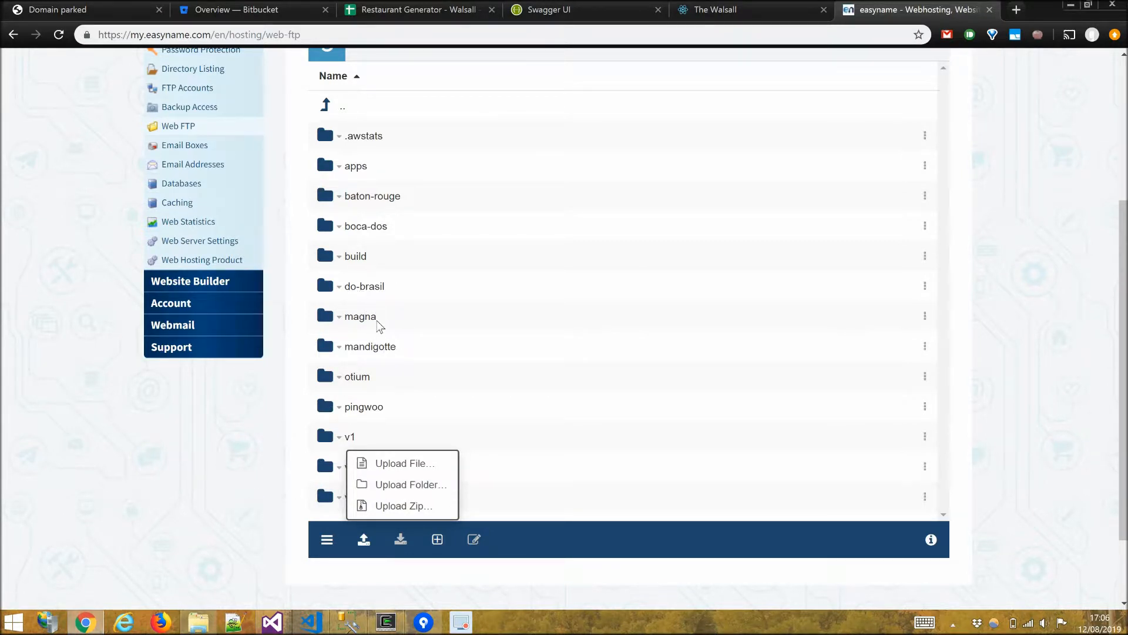
pyautogui.click(377, 323)
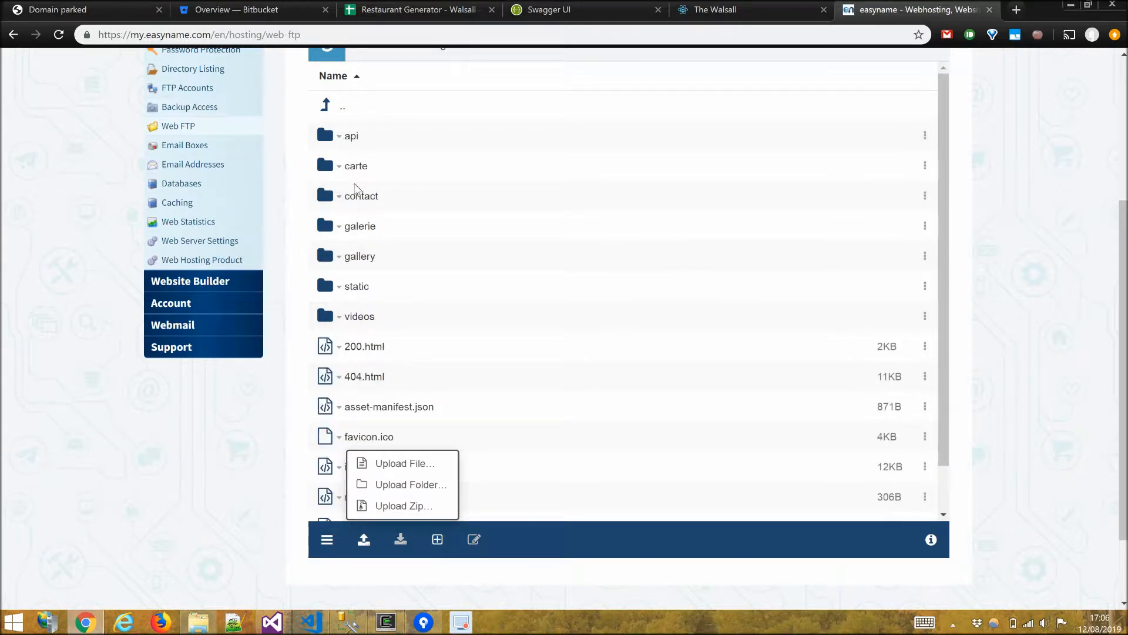
pyautogui.scroll(2, 398, 153)
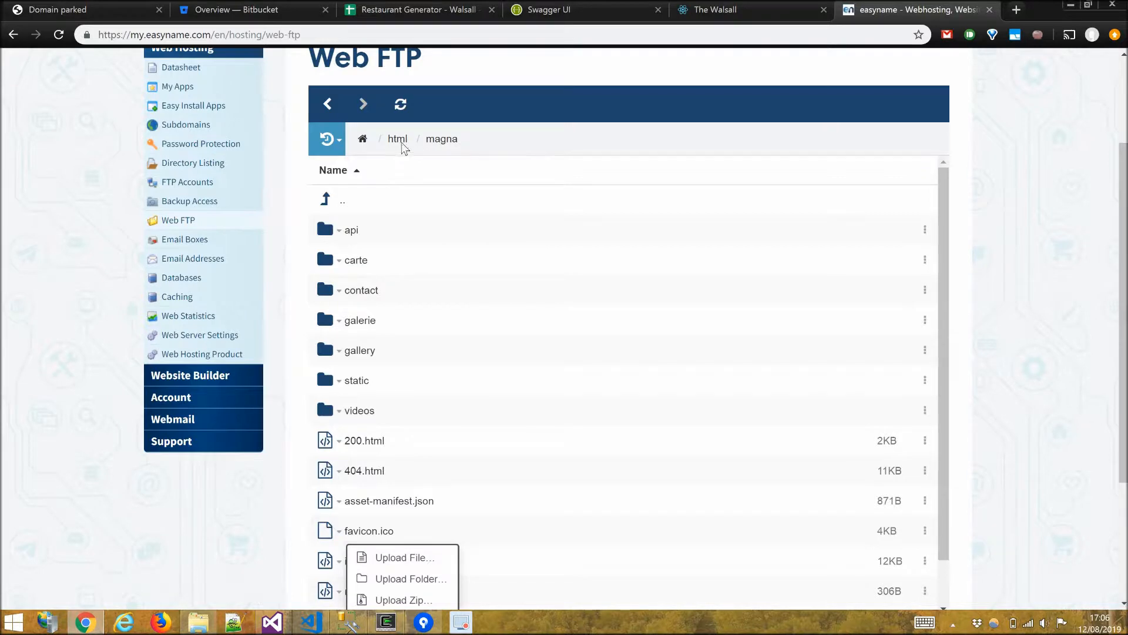
pyautogui.click(402, 141)
pyautogui.scroll(-3, 391, 406)
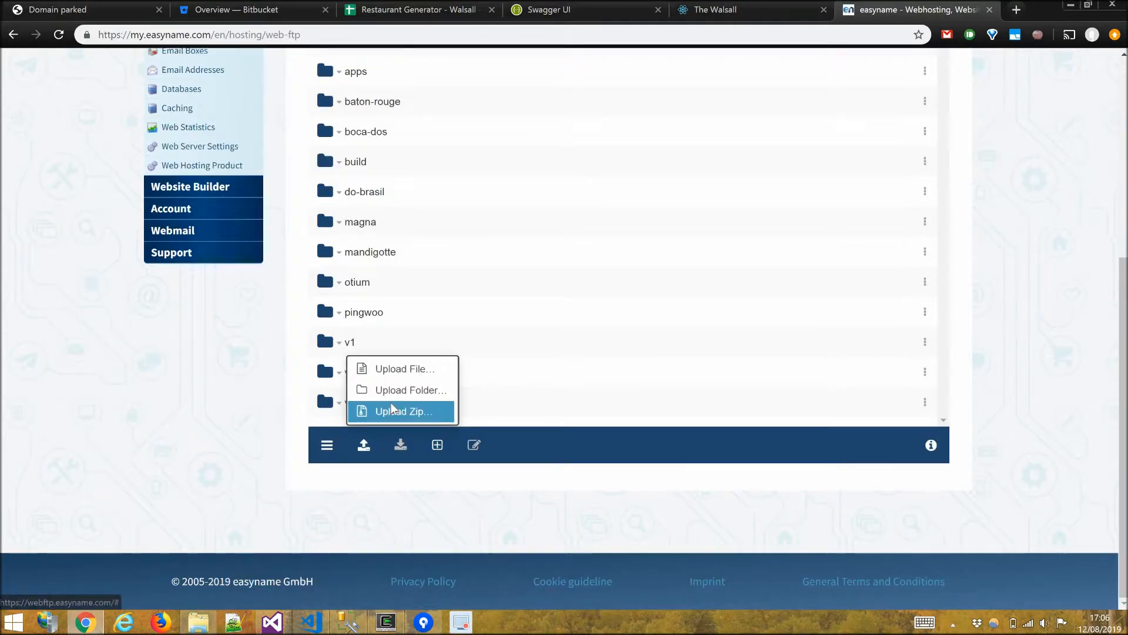
# Open the Restaurants.Website project folder in File Explorer from the bash terminal.
pyautogui.hotkey('alt', 'Tab')
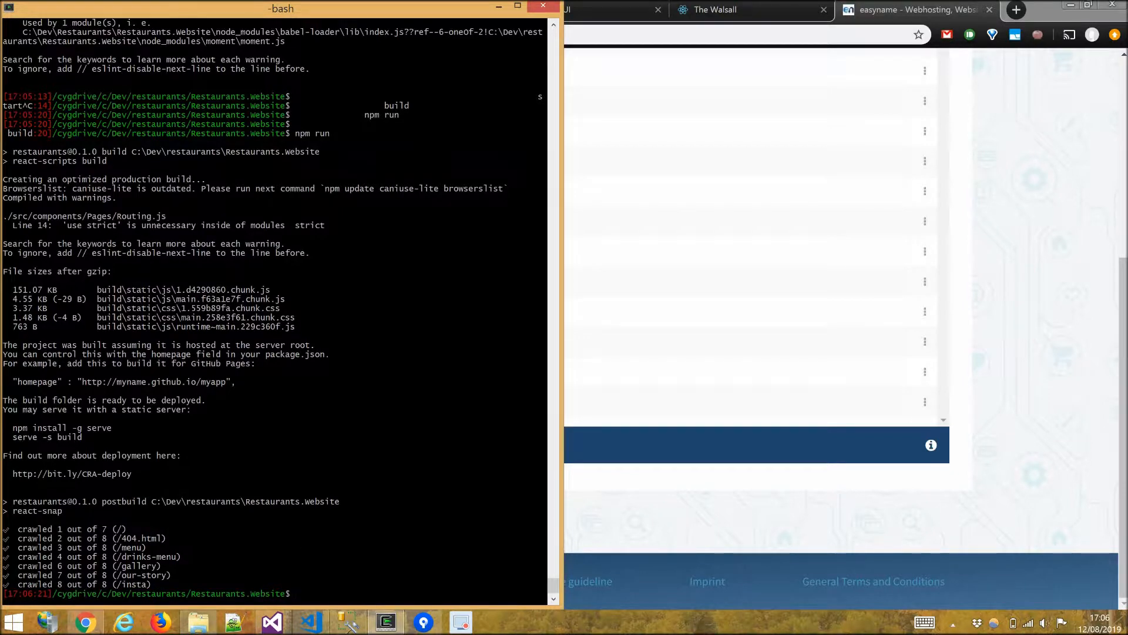
pyautogui.press('Return')
pyautogui.press('Return')
pyautogui.write('open')
pyautogui.press('Return')
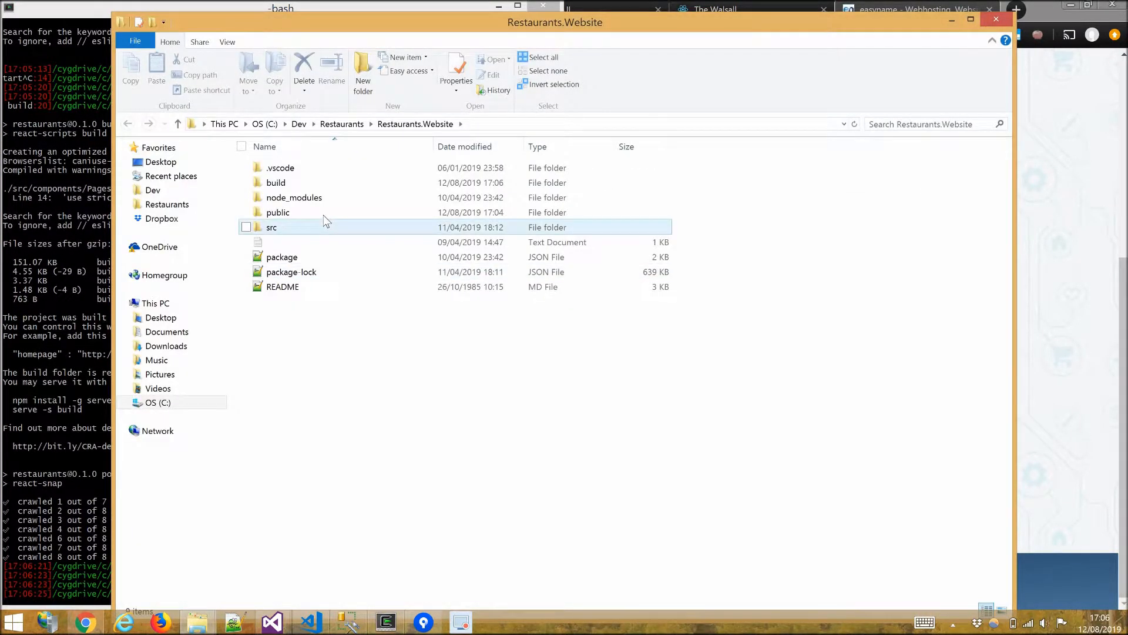
# Check the build folder's contents and rename the build folder to walsall.
pyautogui.click(327, 219)
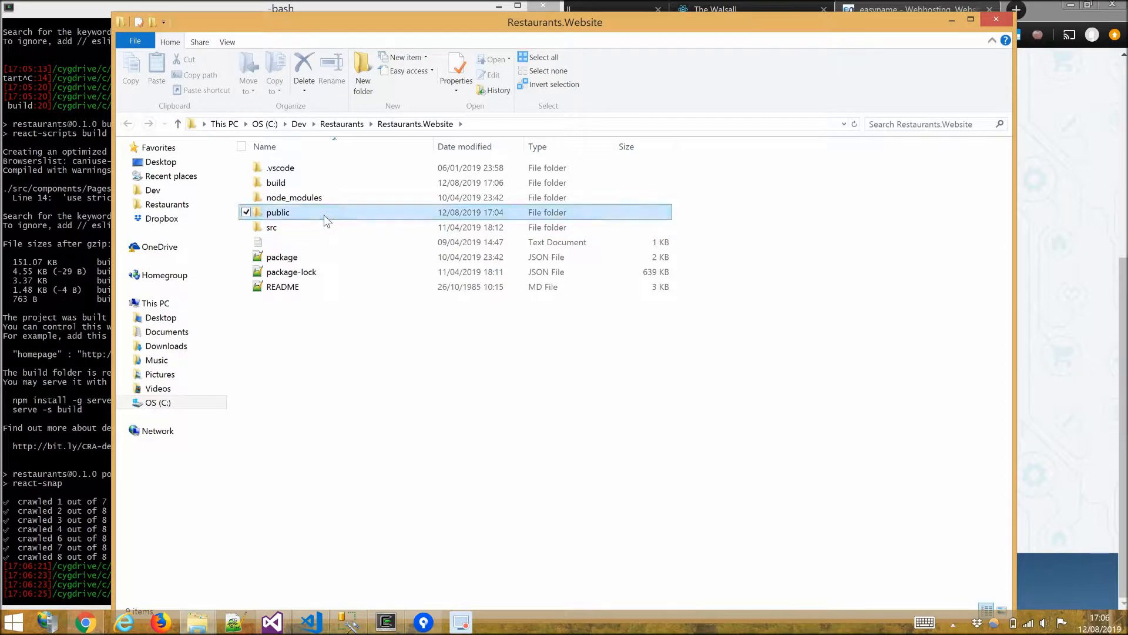
pyautogui.doubleClick(276, 183)
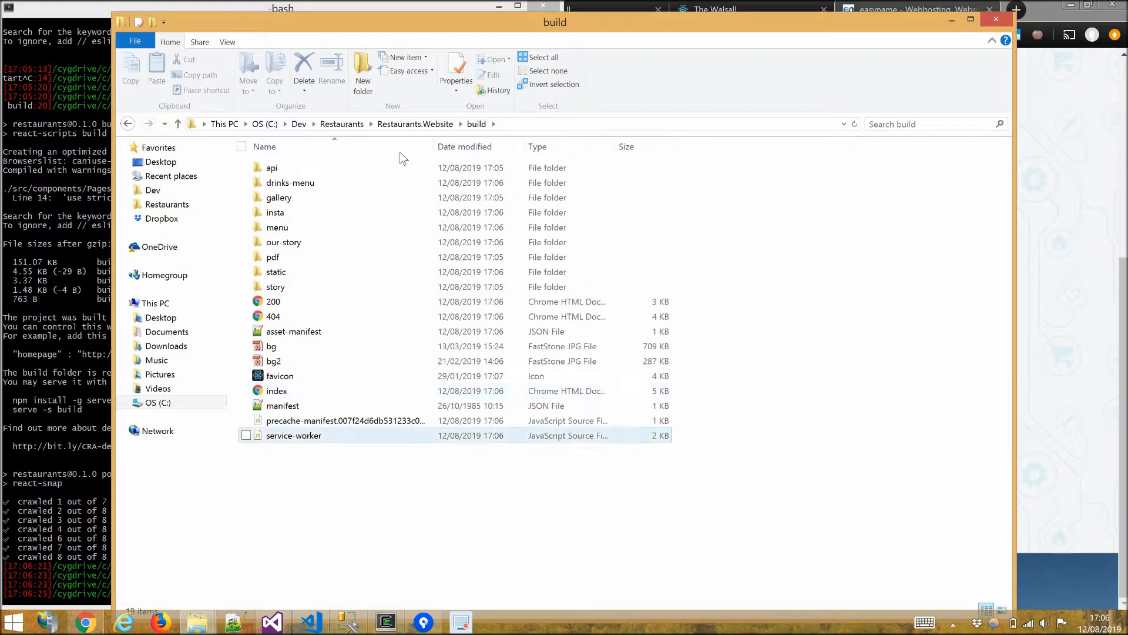
pyautogui.click(127, 124)
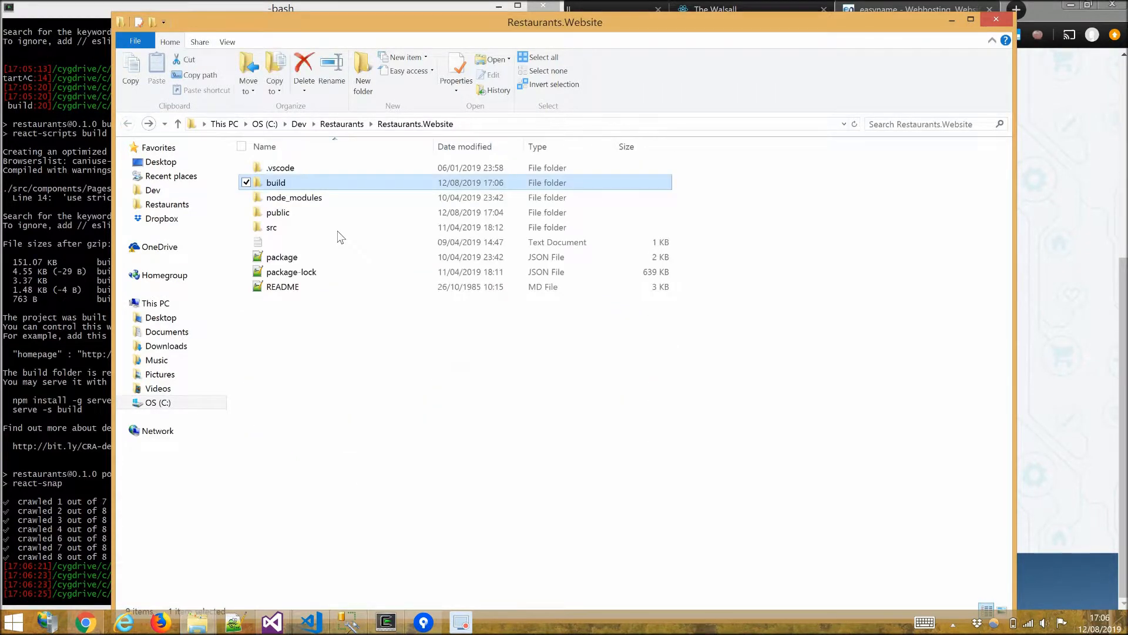
pyautogui.press('F2')
pyautogui.write('walsall')
pyautogui.press('Return')
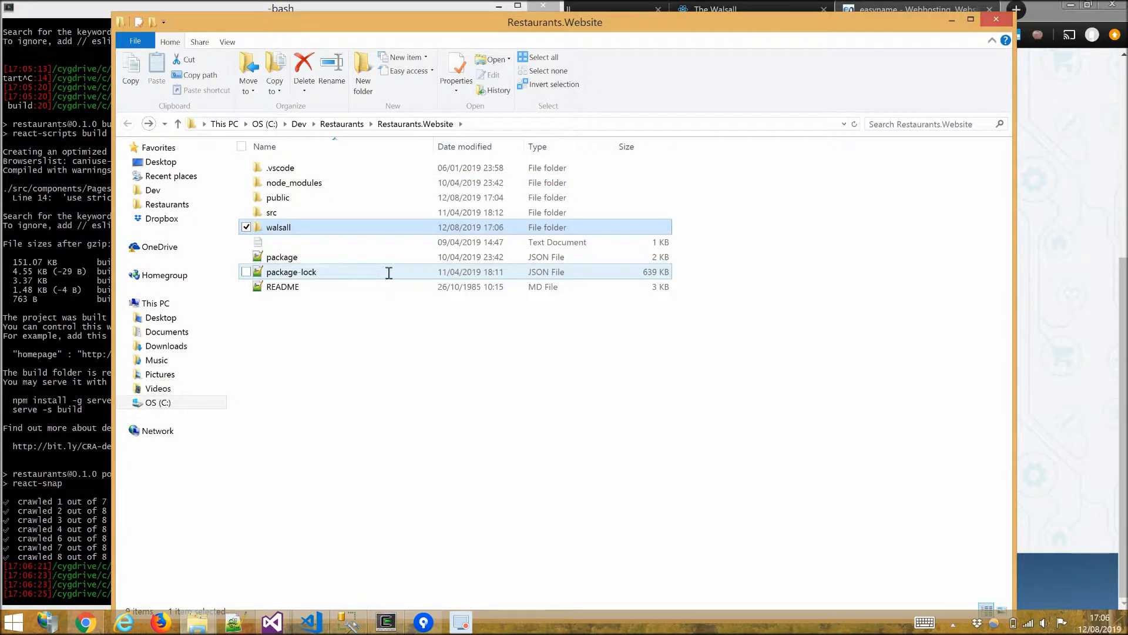
# Upload the walsall folder from Restaurants.Website into the html directory with Upload Folder and confirm the upload.
pyautogui.hotkey('alt', 'Tab')
pyautogui.hotkey('alt', 'Tab')
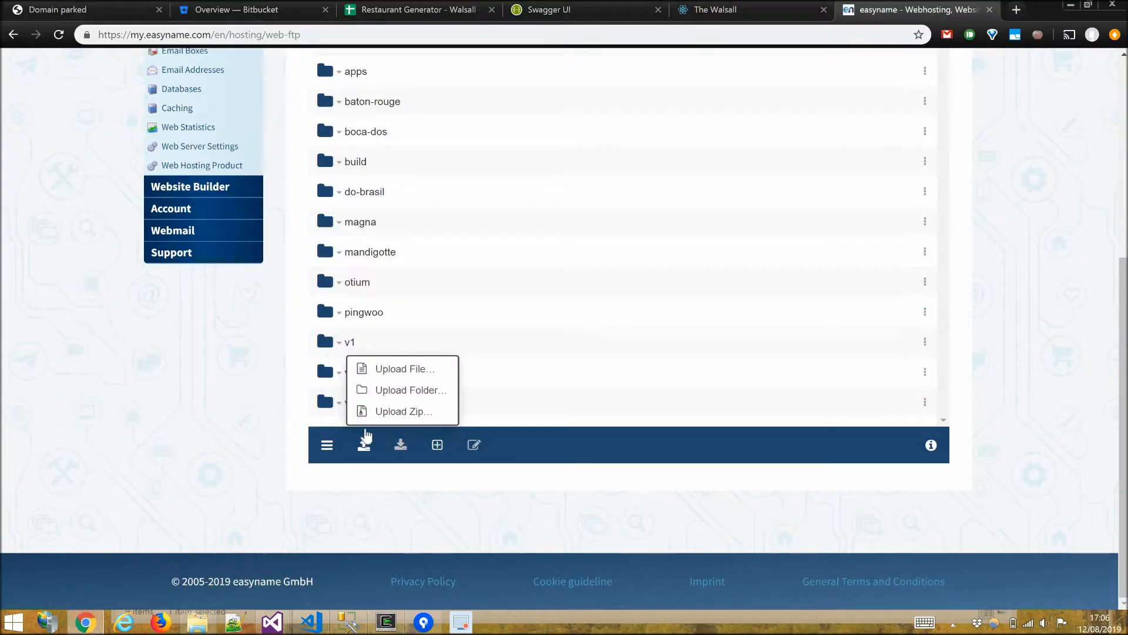
pyautogui.click(409, 390)
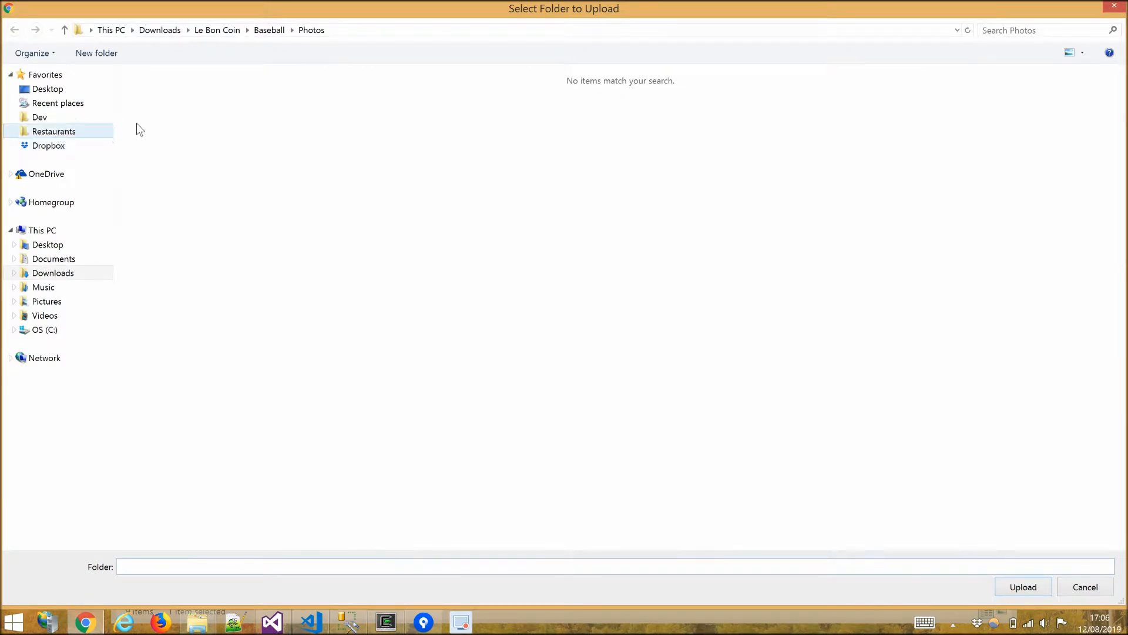
pyautogui.click(106, 131)
pyautogui.doubleClick(188, 170)
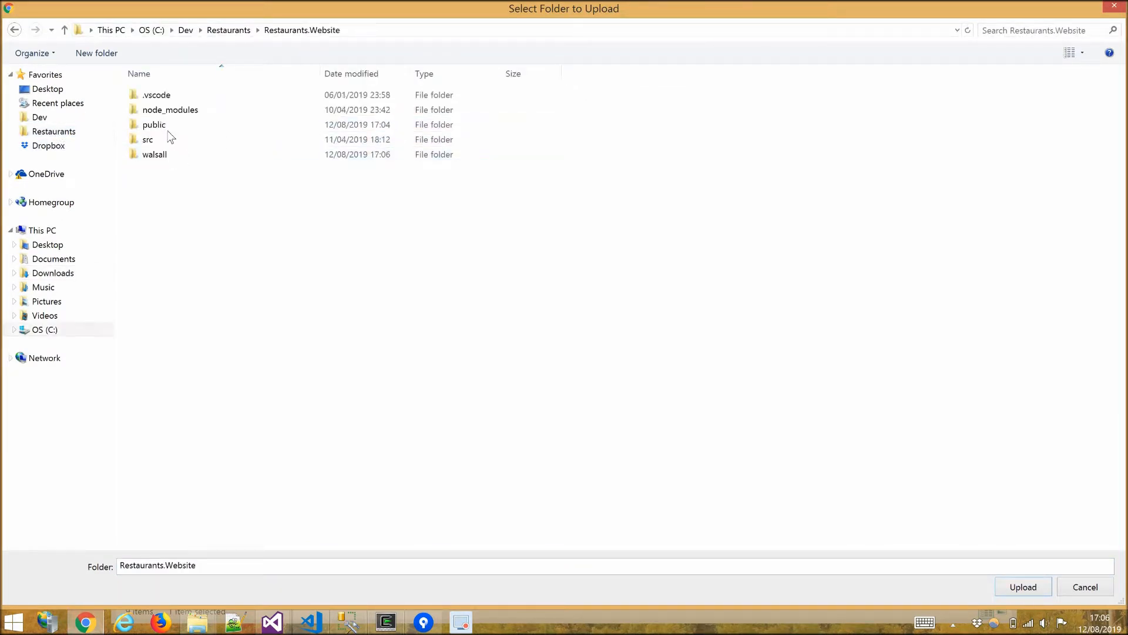
pyautogui.click(156, 157)
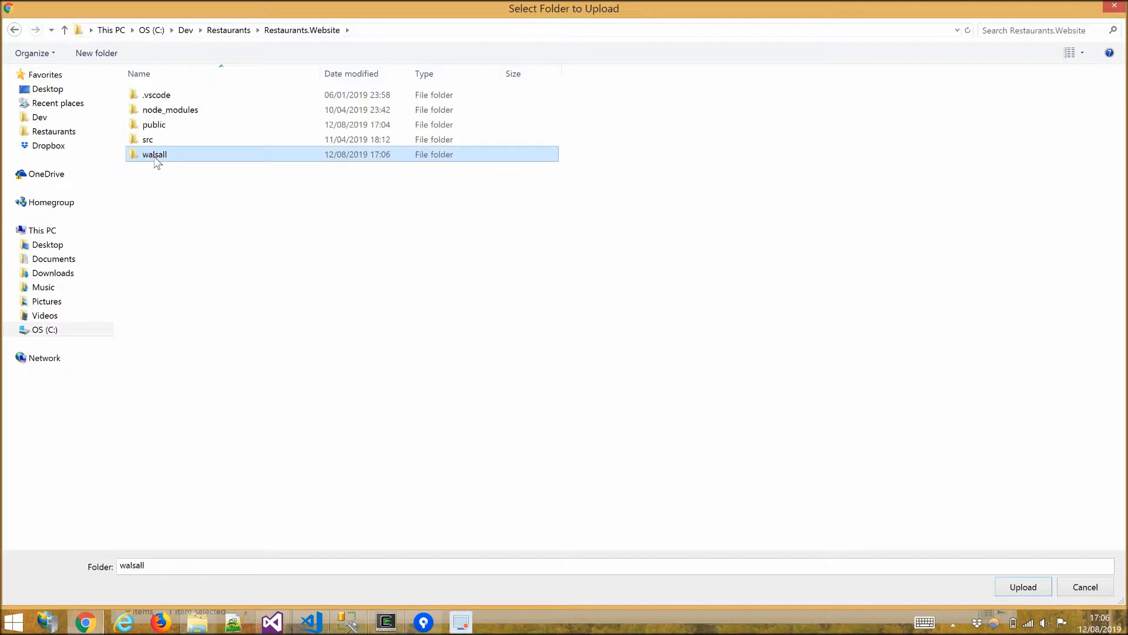
pyautogui.doubleClick(155, 156)
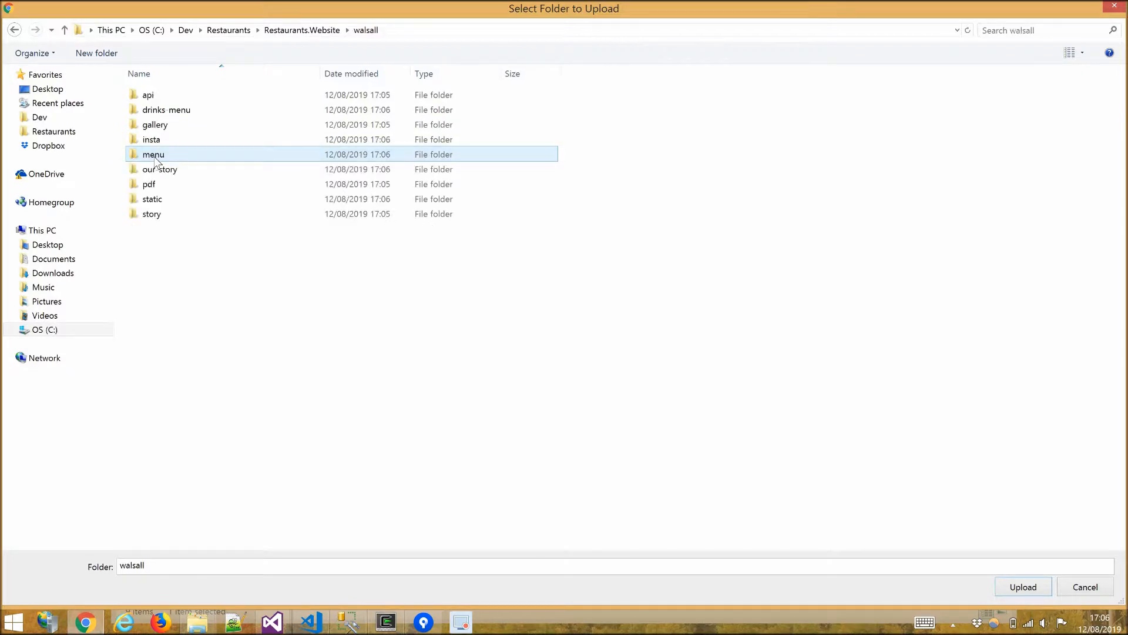
pyautogui.click(1022, 588)
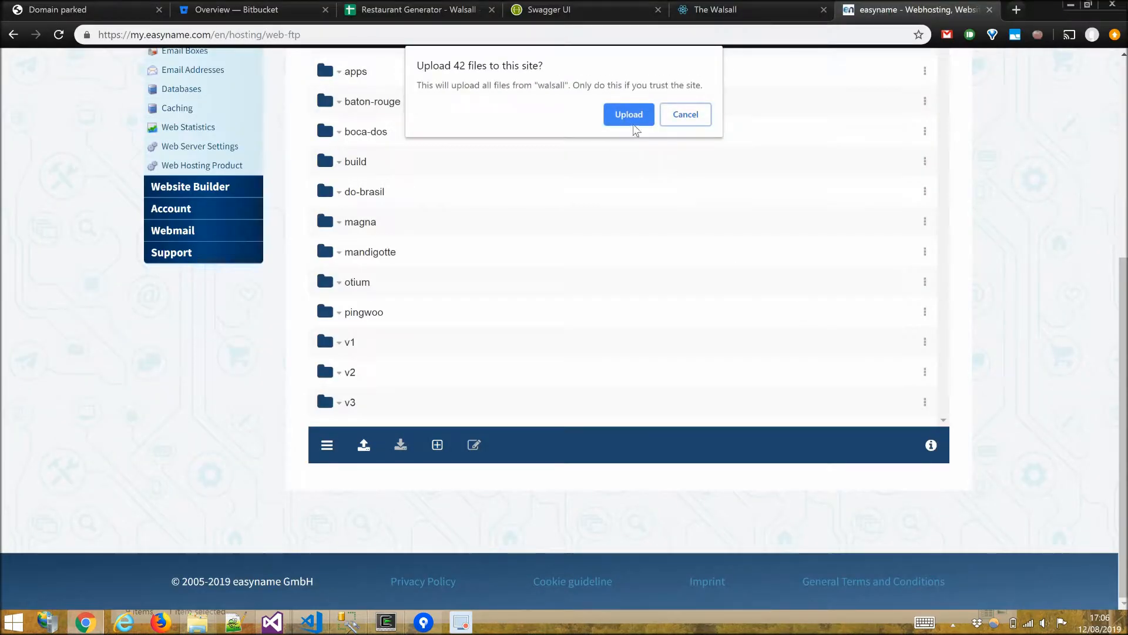
pyautogui.click(629, 115)
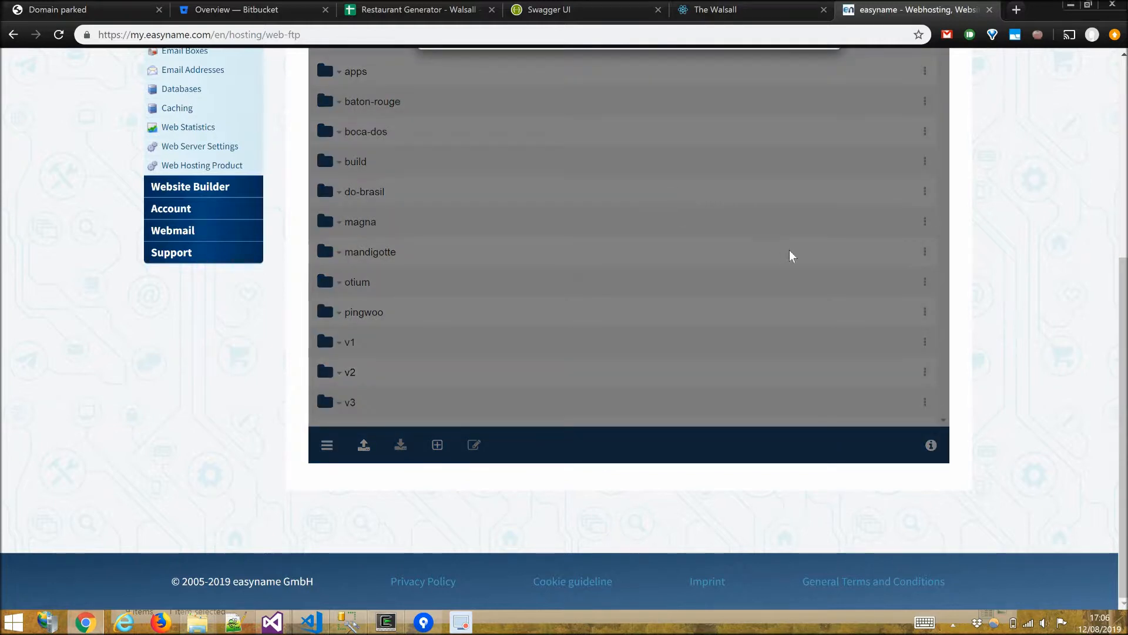
pyautogui.scroll(2, 792, 252)
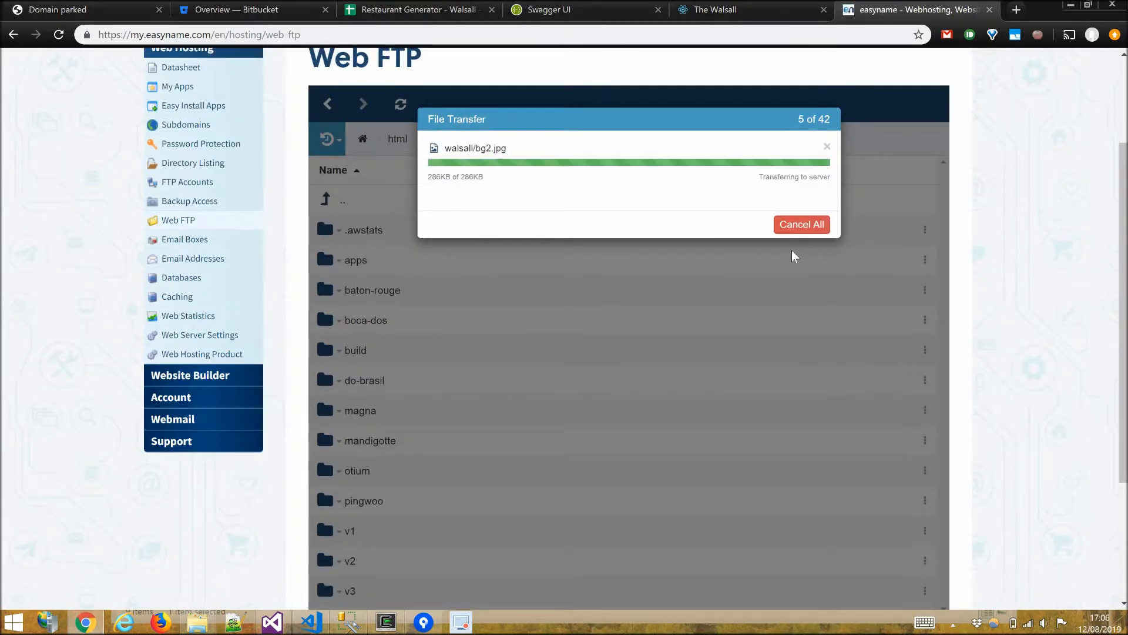
pyautogui.scroll(2, 792, 252)
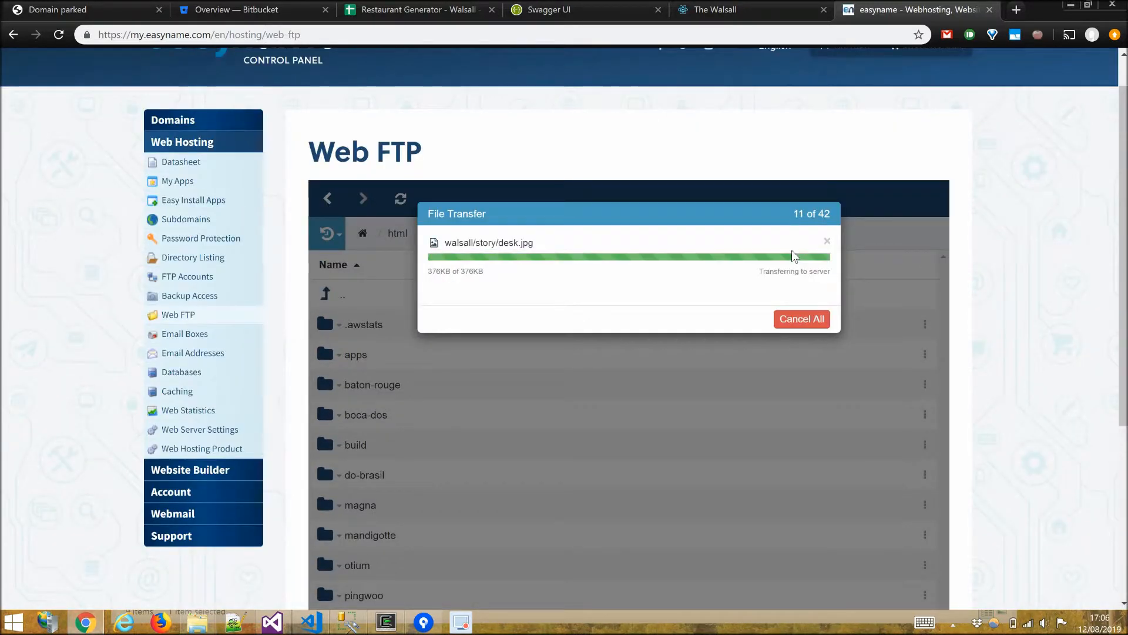
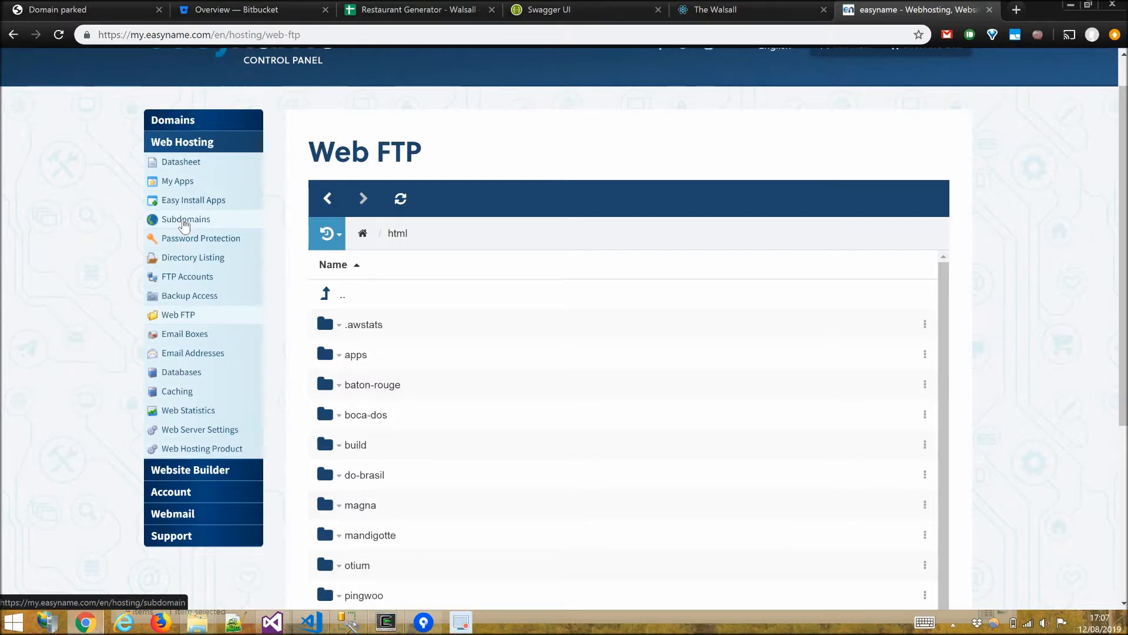
# Add a new subdomain named walsall on the chezmatthew.fr domain.
pyautogui.click(185, 224)
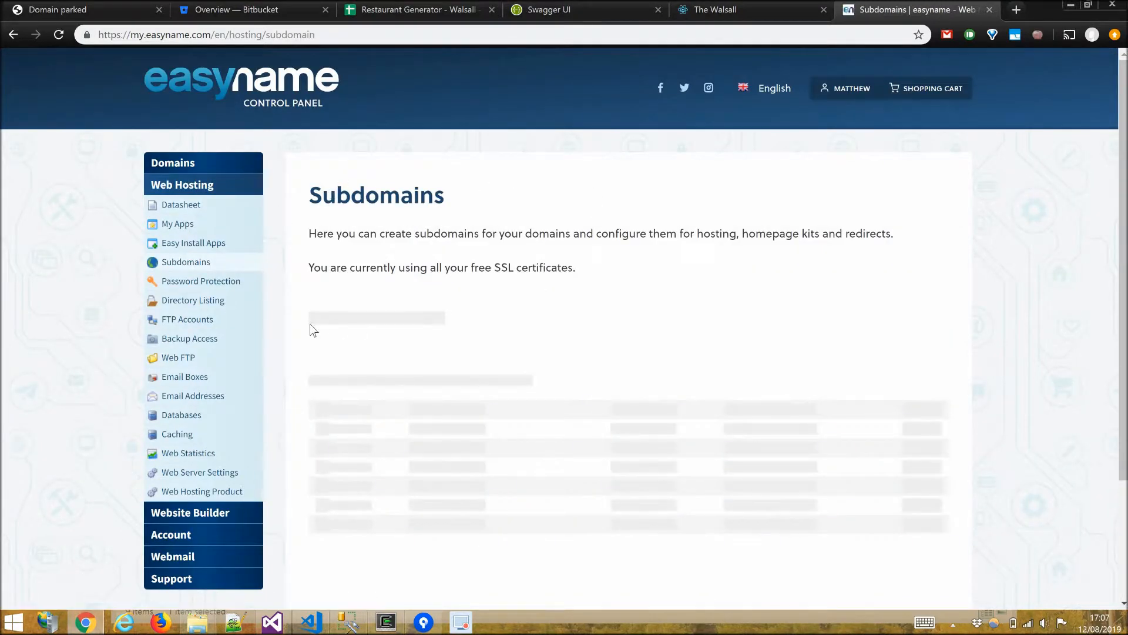
pyautogui.scroll(-3, 473, 264)
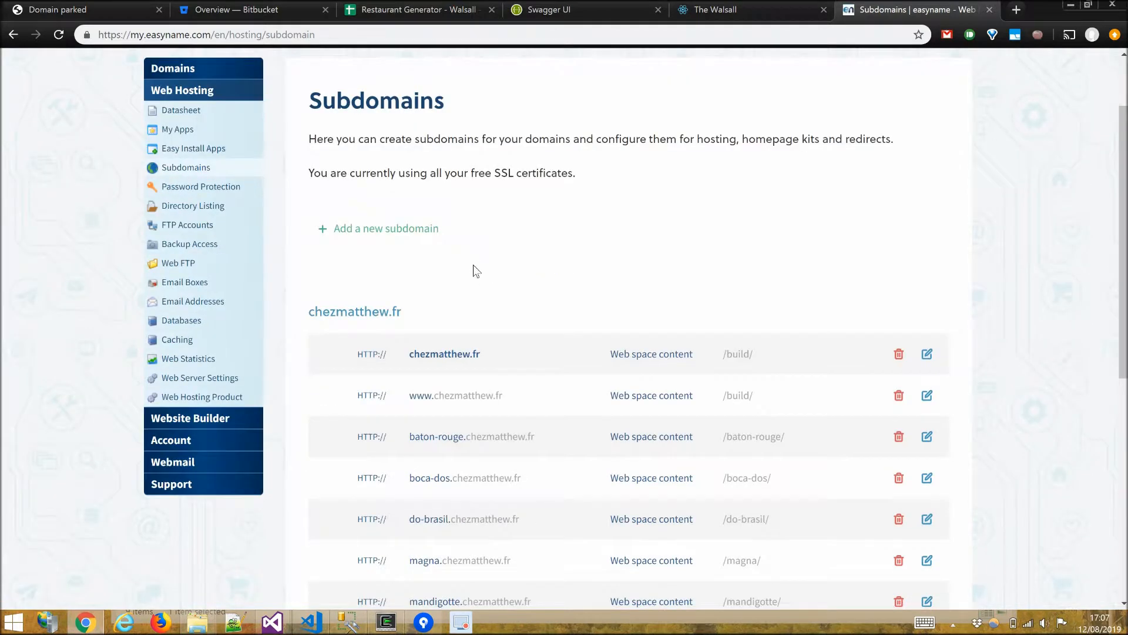
pyautogui.scroll(3, 378, 335)
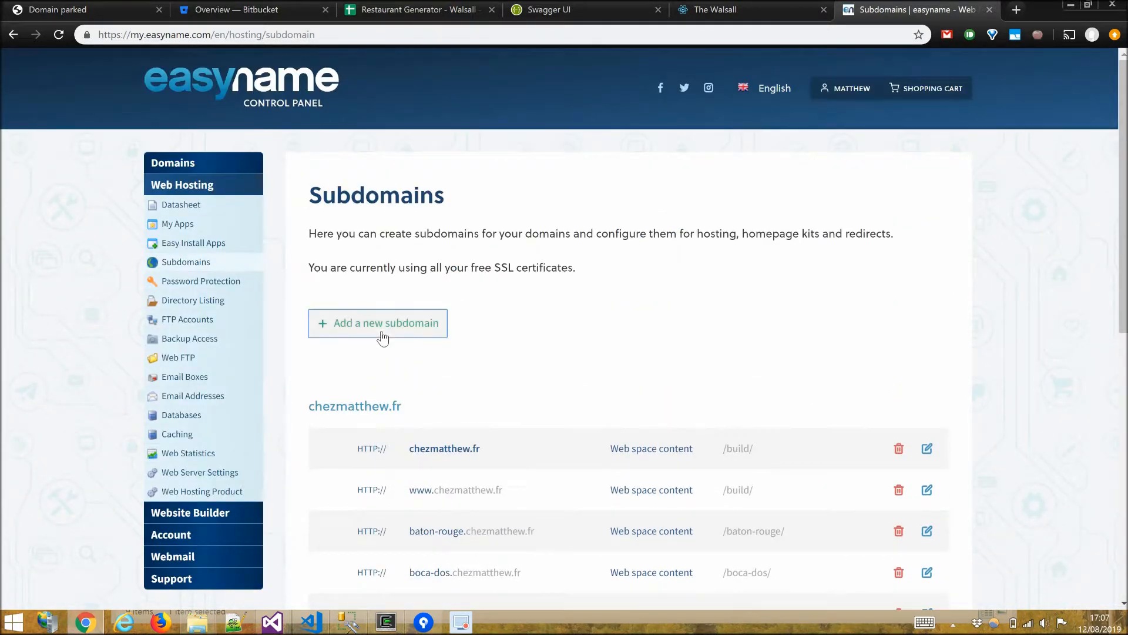
pyautogui.click(586, 380)
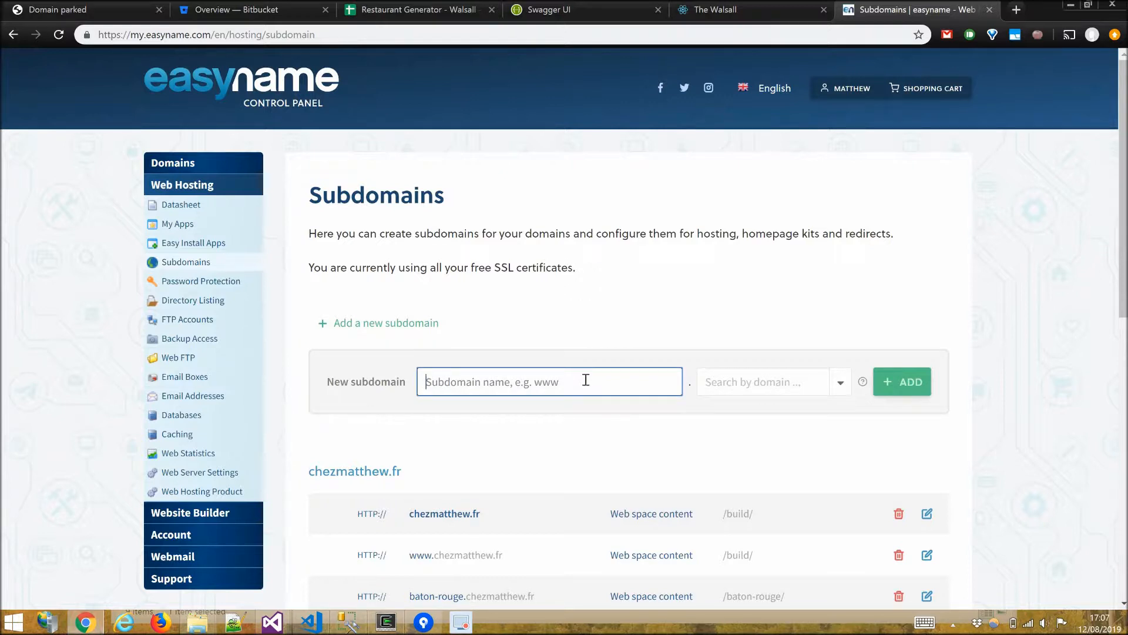
pyautogui.write('walsall')
pyautogui.click(844, 384)
pyautogui.click(712, 407)
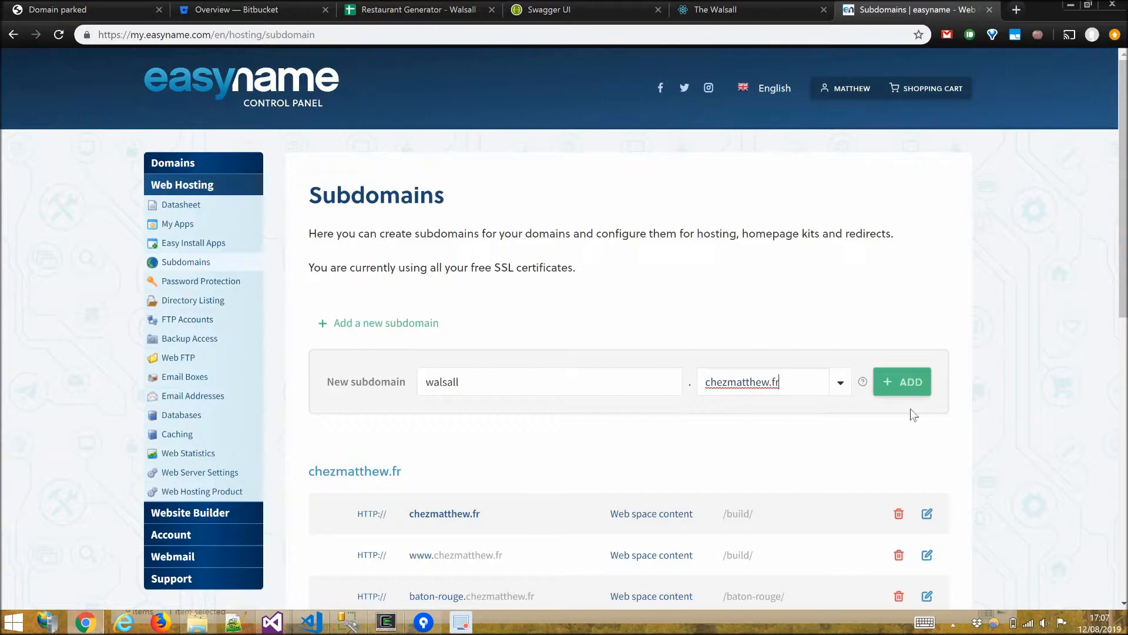
pyautogui.click(913, 386)
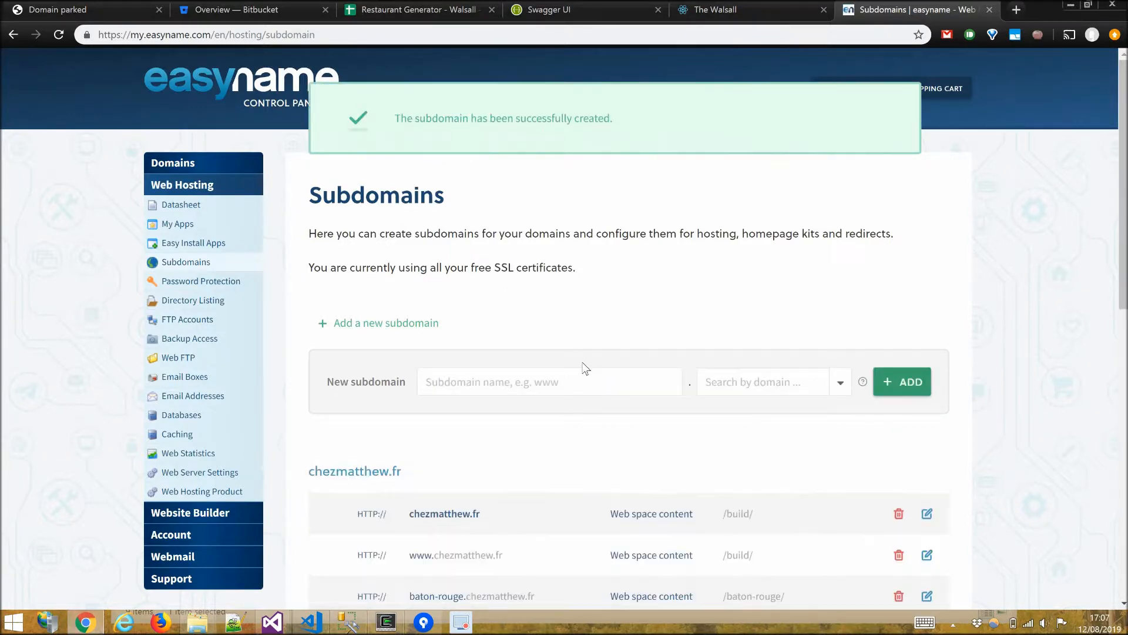
# Scroll through the subdomain list to check the new walsall entry.
pyautogui.scroll(-6, 586, 368)
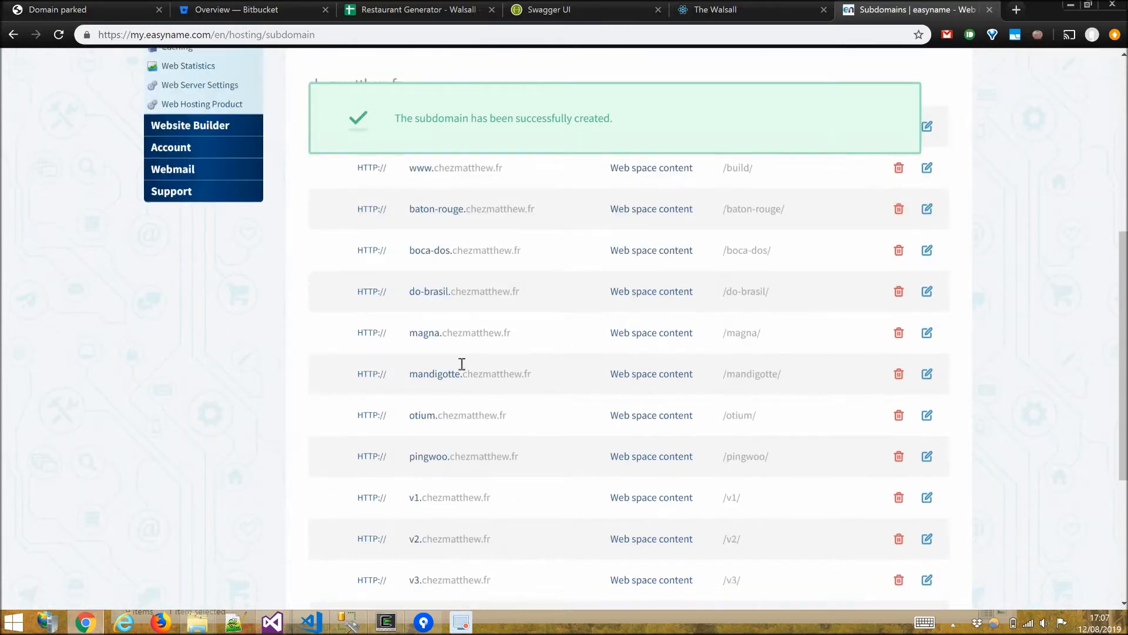
pyautogui.scroll(-3, 462, 364)
pyautogui.scroll(2, 849, 537)
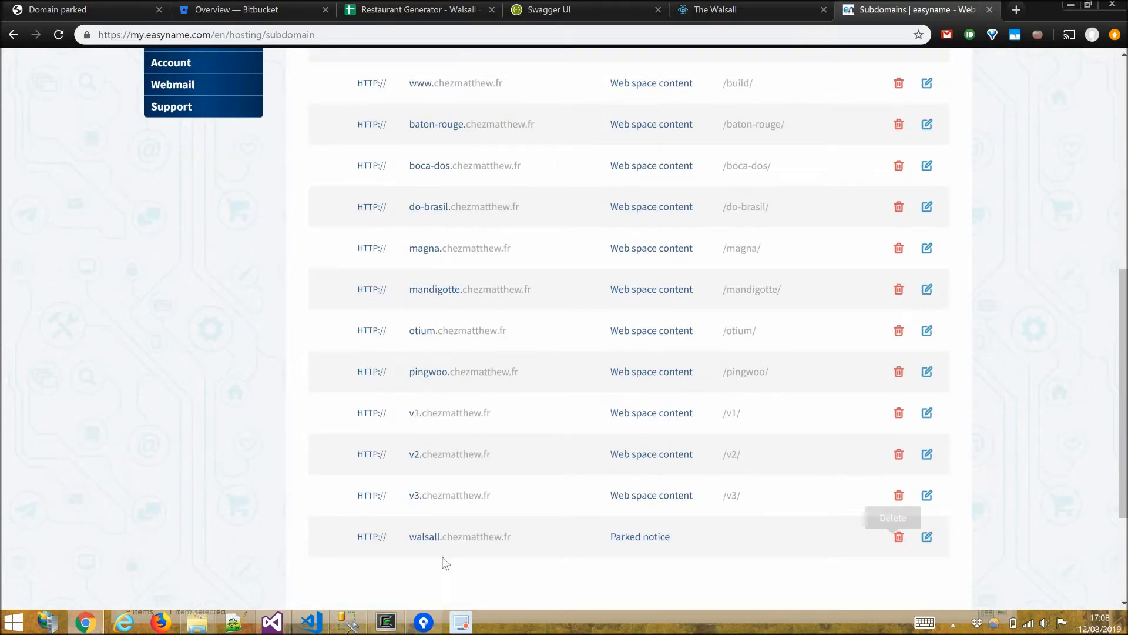
pyautogui.scroll(-3, 533, 521)
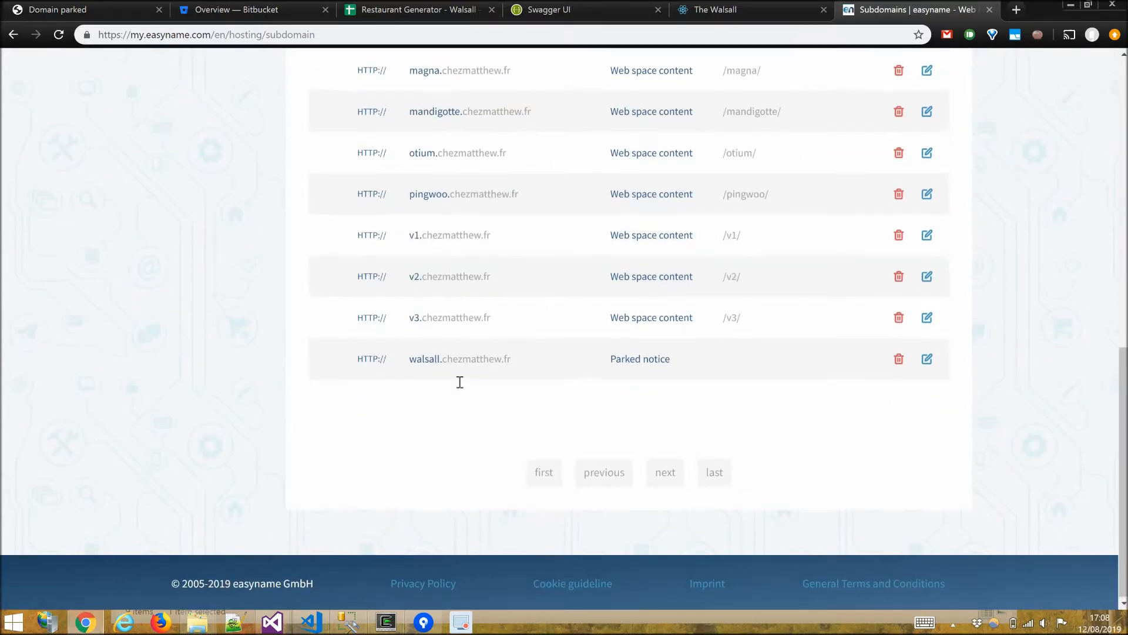
pyautogui.scroll(9, 459, 383)
pyautogui.scroll(2, 447, 380)
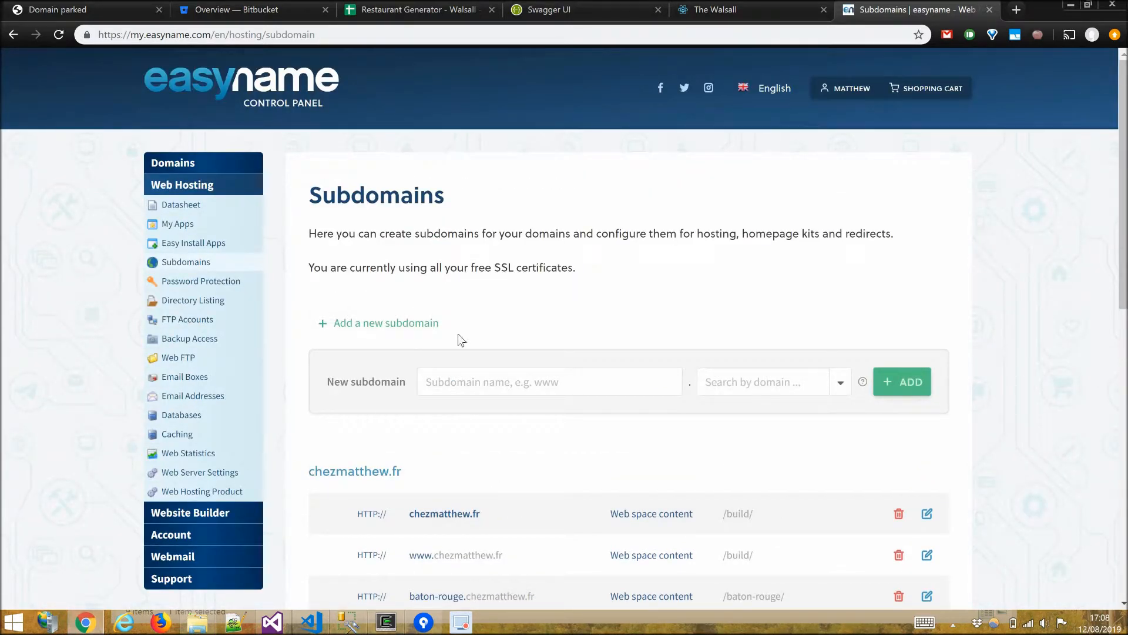
pyautogui.scroll(-2, 464, 362)
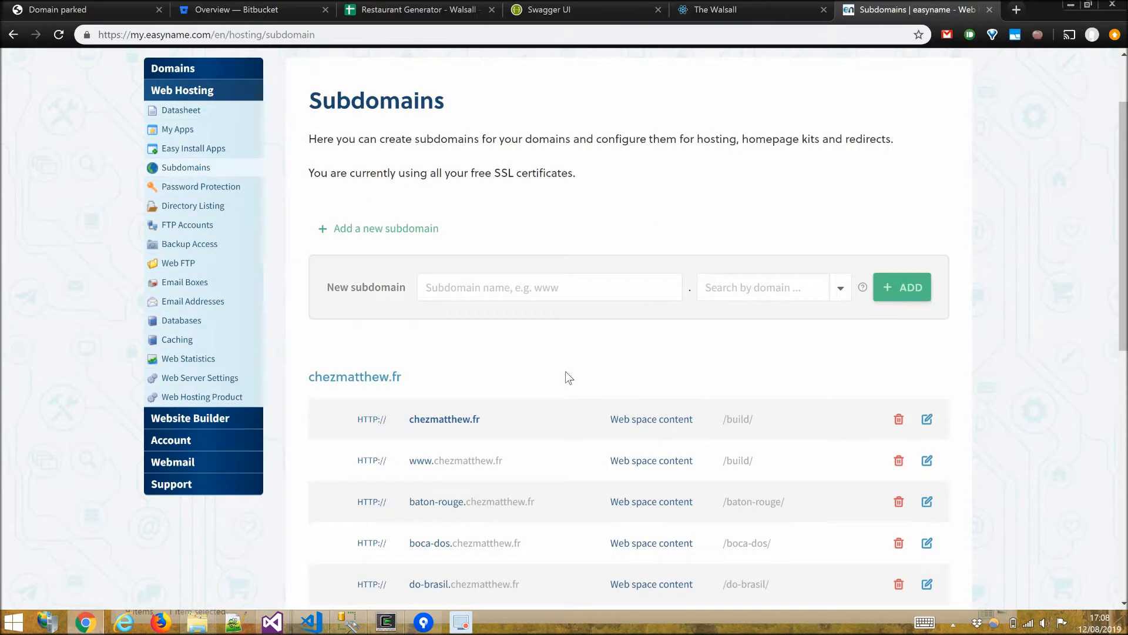
pyautogui.scroll(-10, 608, 418)
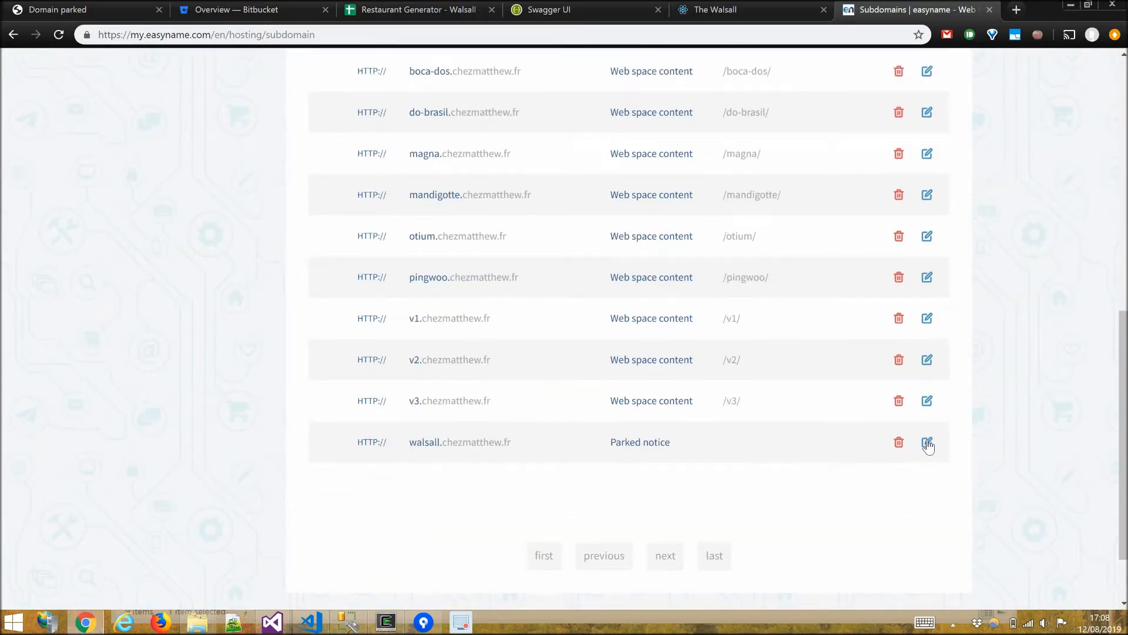
# Configure the walsall subdomain to show webspace content from the path /walsall/ and save.
pyautogui.click(928, 443)
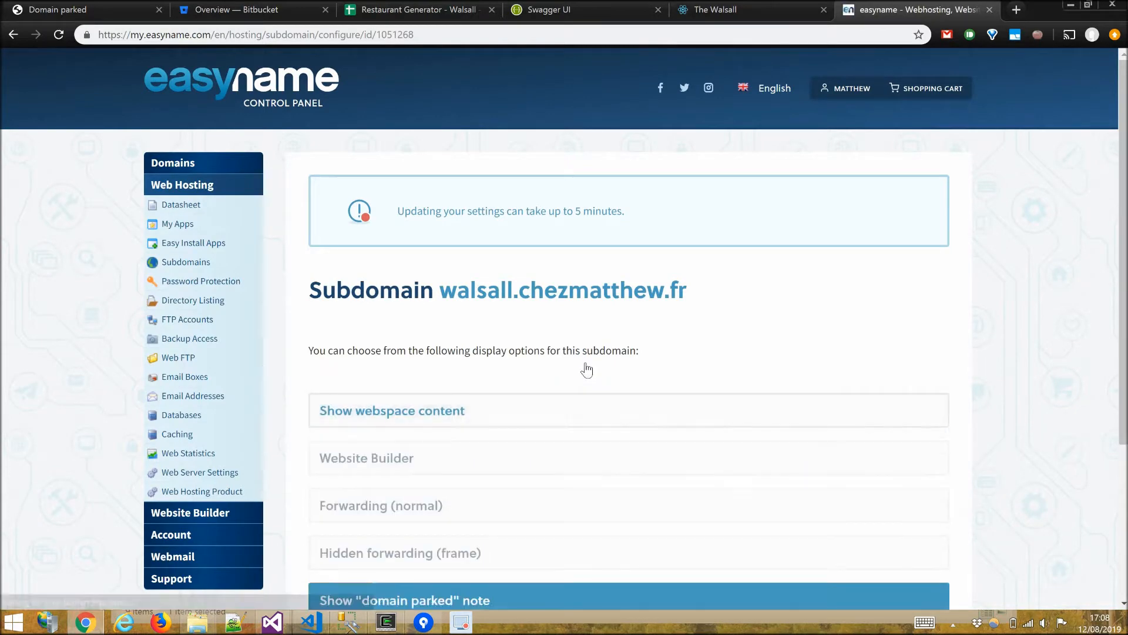
pyautogui.scroll(-4, 587, 370)
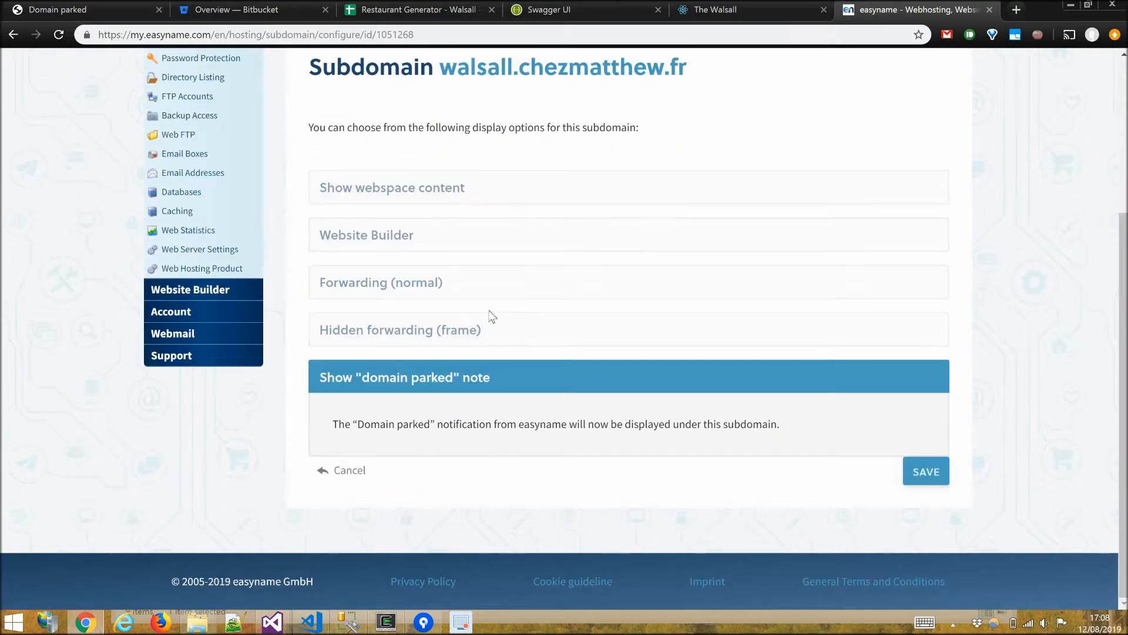
pyautogui.click(450, 189)
pyautogui.click(525, 359)
pyautogui.write('wa')
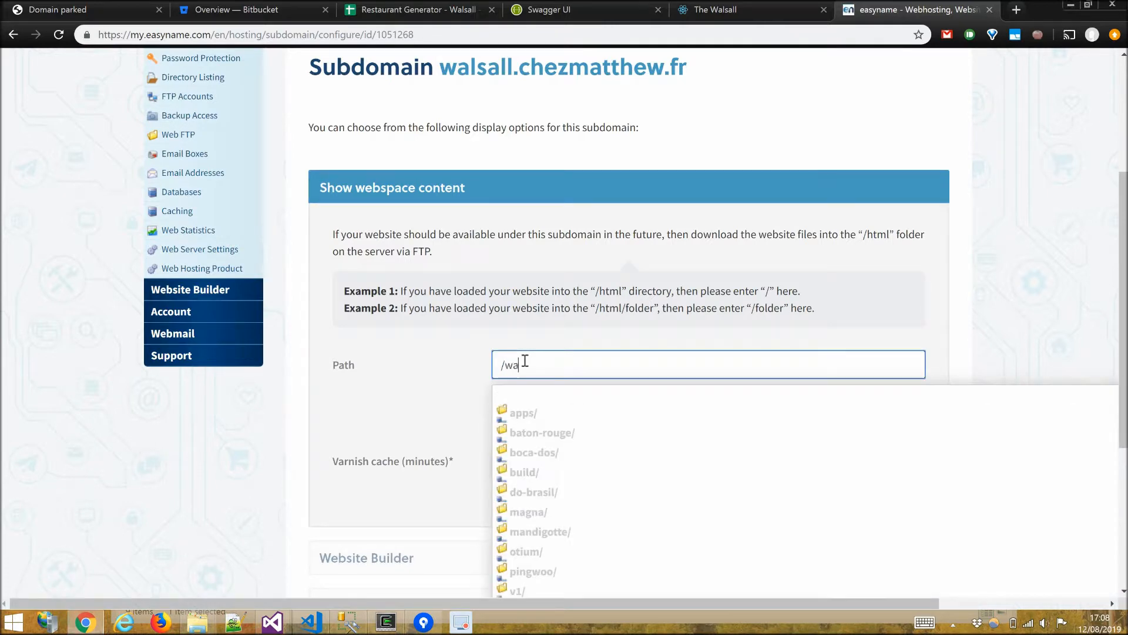
pyautogui.write('l')
pyautogui.click(541, 410)
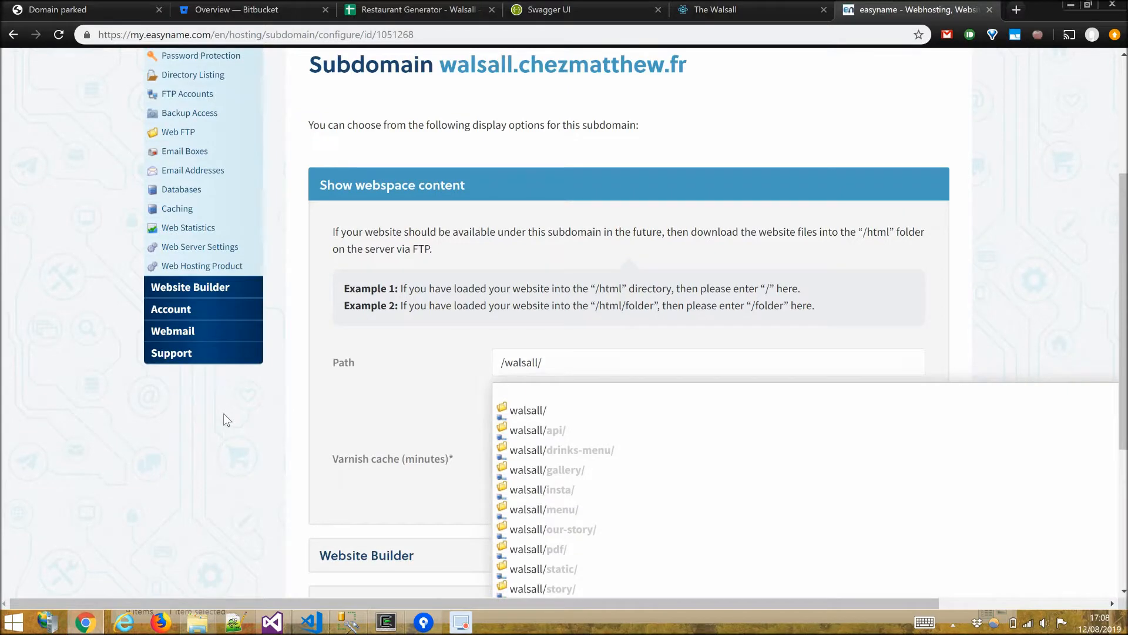
pyautogui.scroll(-2, 294, 399)
pyautogui.scroll(-3, 745, 463)
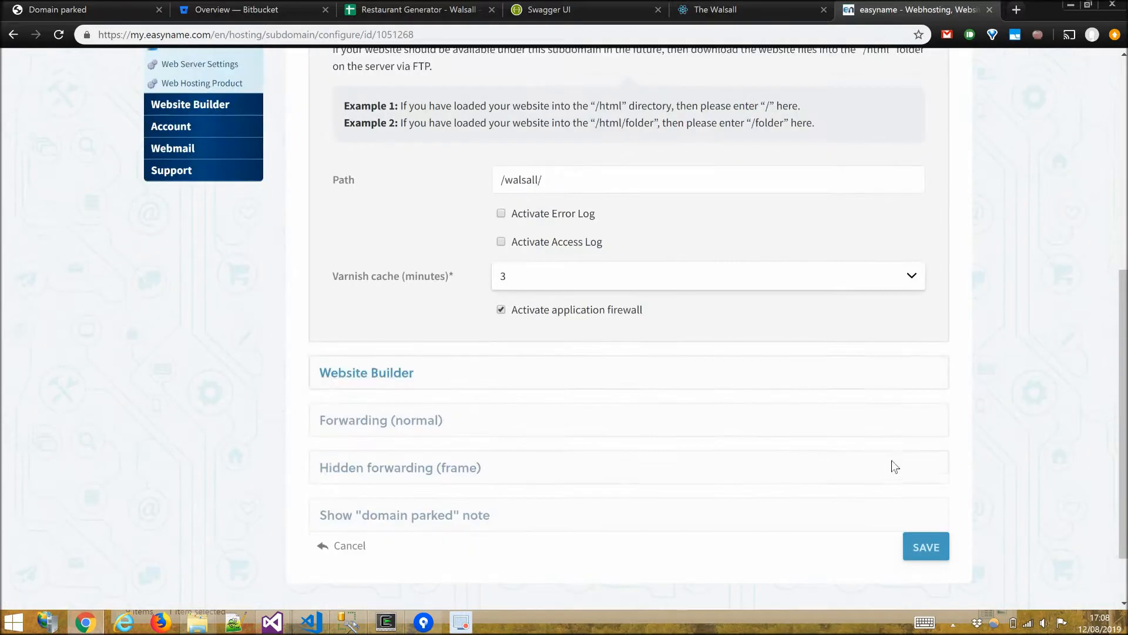
pyautogui.click(936, 481)
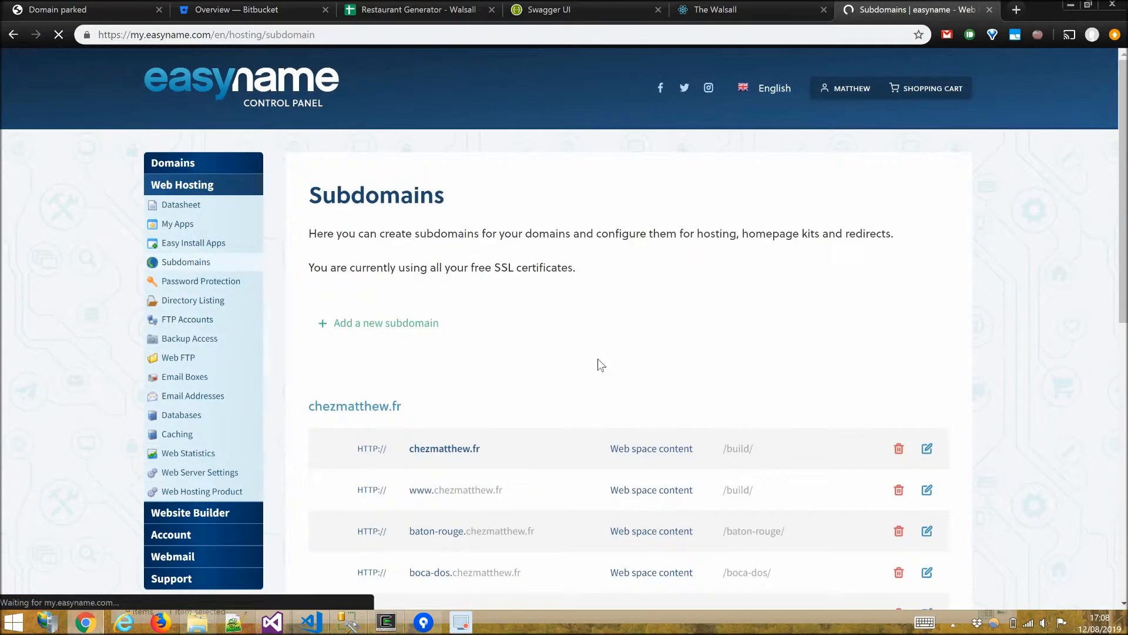
# Reload walsall.chezmatthew.fr in its tab and browse the live site's Menu and Drinks pages.
pyautogui.scroll(-5, 567, 365)
pyautogui.scroll(-2, 483, 498)
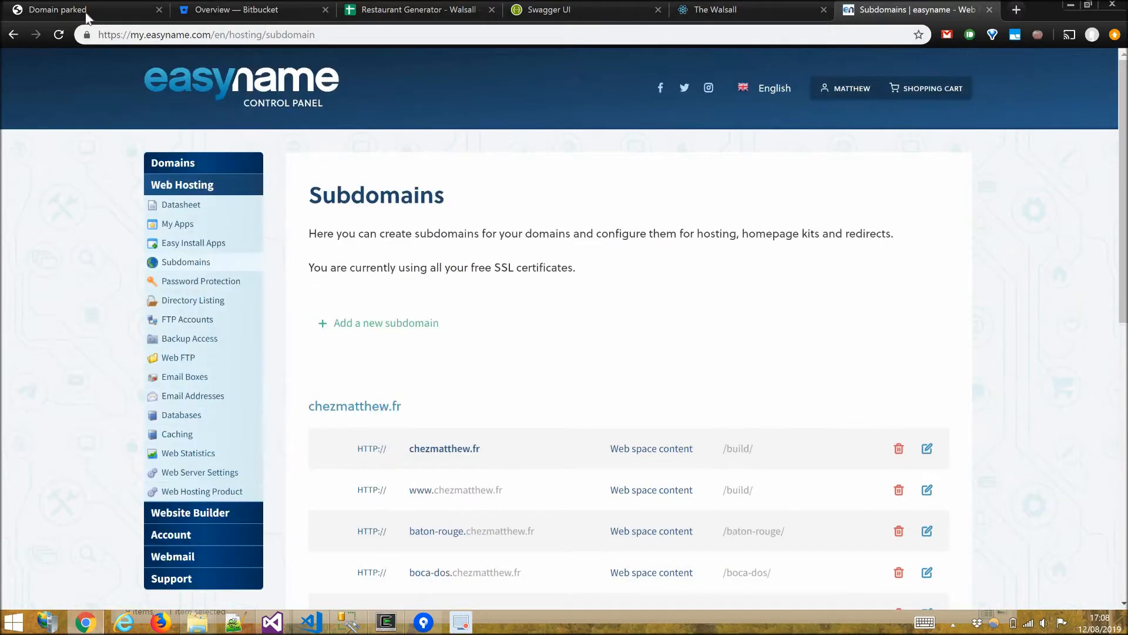
pyautogui.click(86, 12)
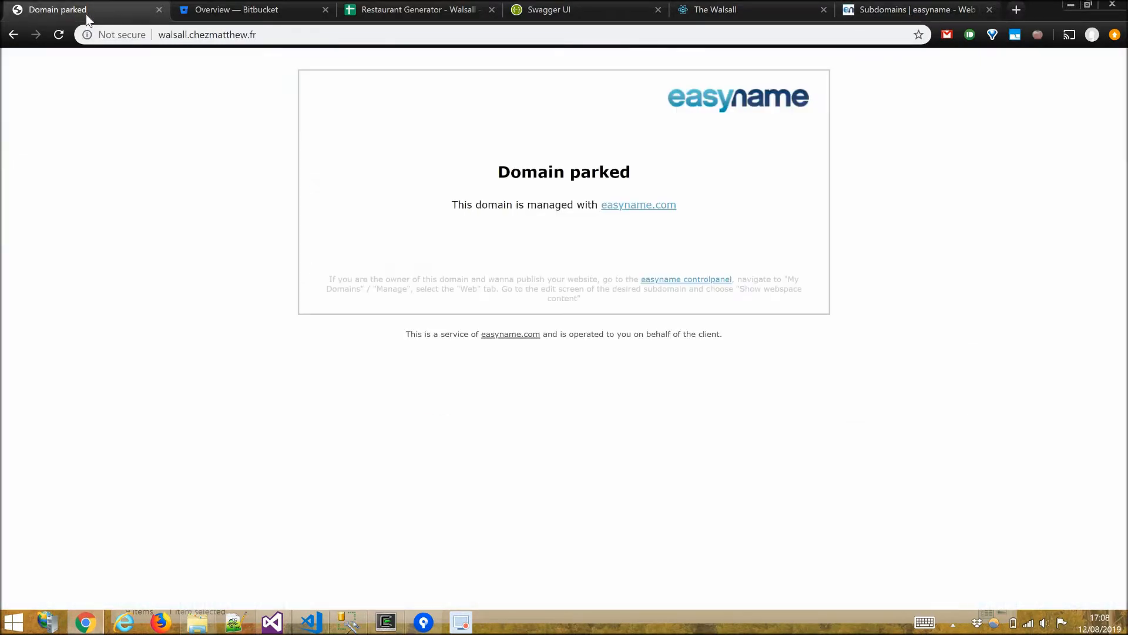
pyautogui.click(59, 35)
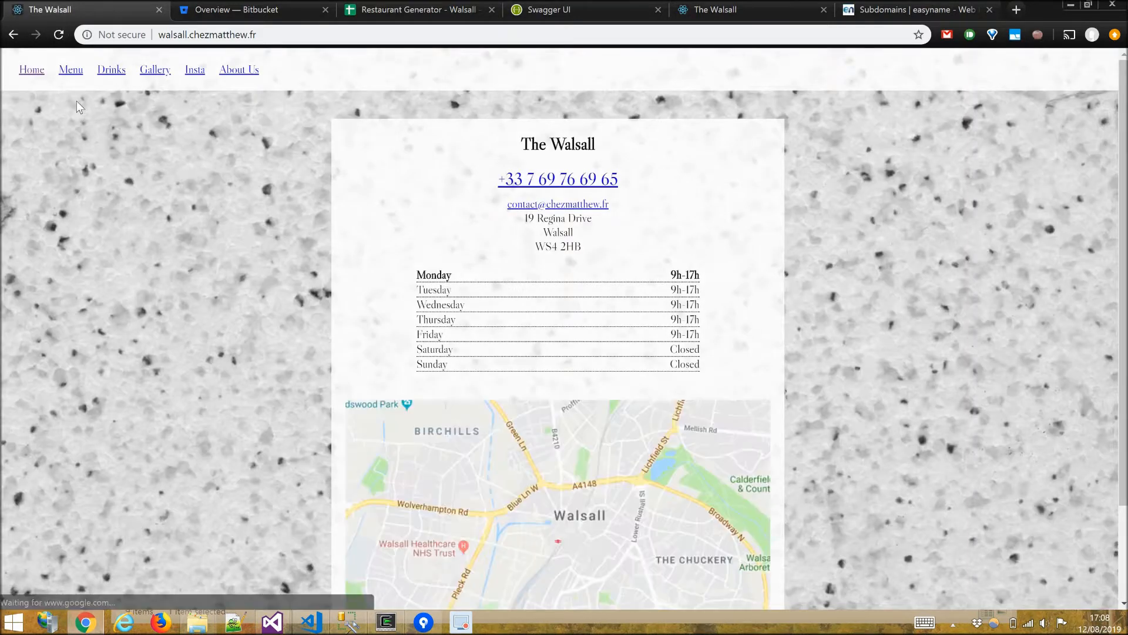
pyautogui.click(70, 70)
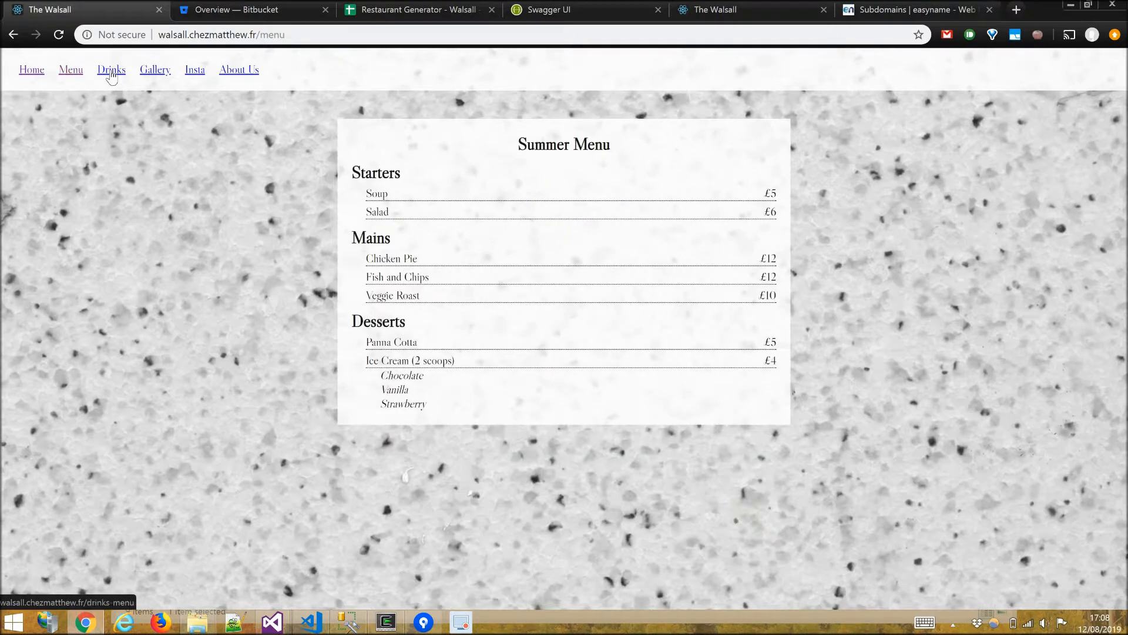
pyautogui.click(111, 72)
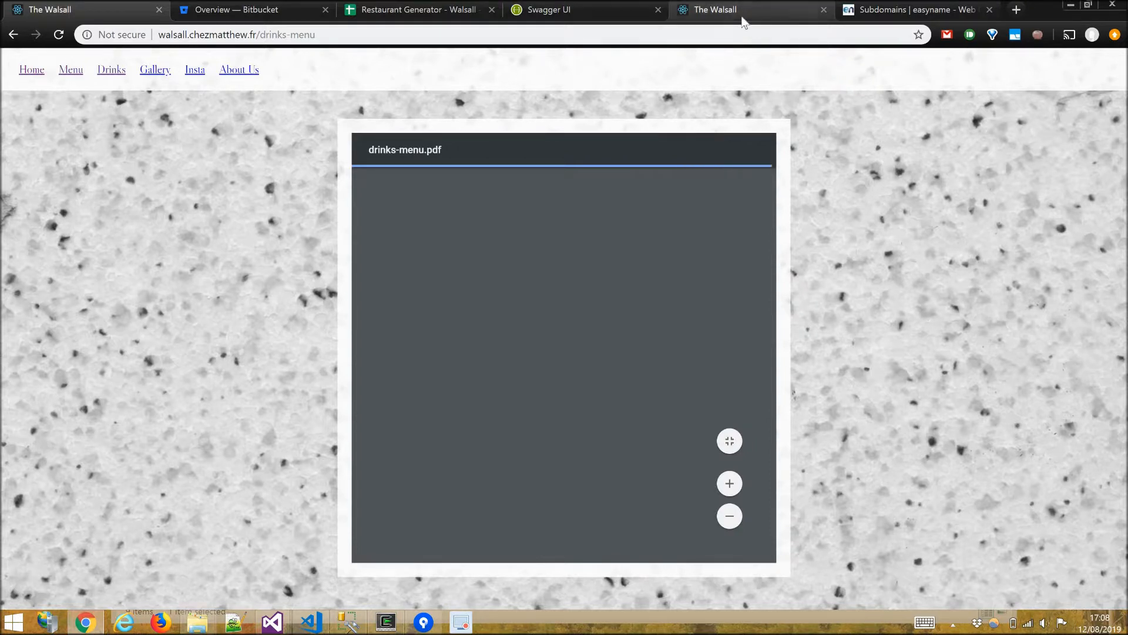
# Close every browser tab except the local The Walsall site and open its Home page.
pyautogui.middleClick(100, 12)
pyautogui.middleClick(100, 12)
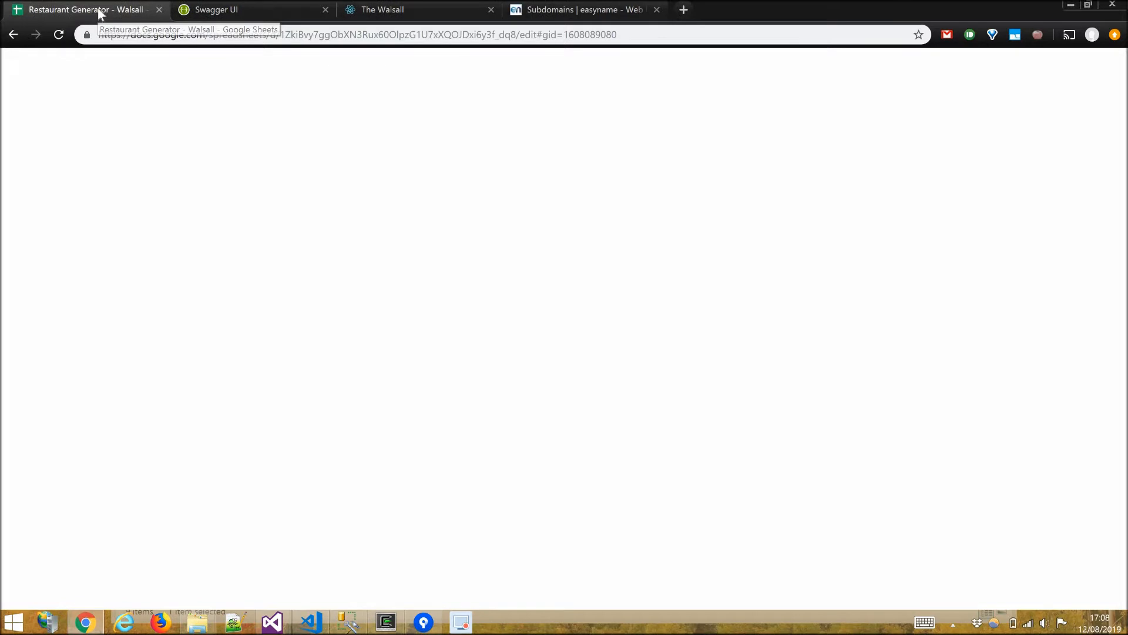
pyautogui.middleClick(70, 11)
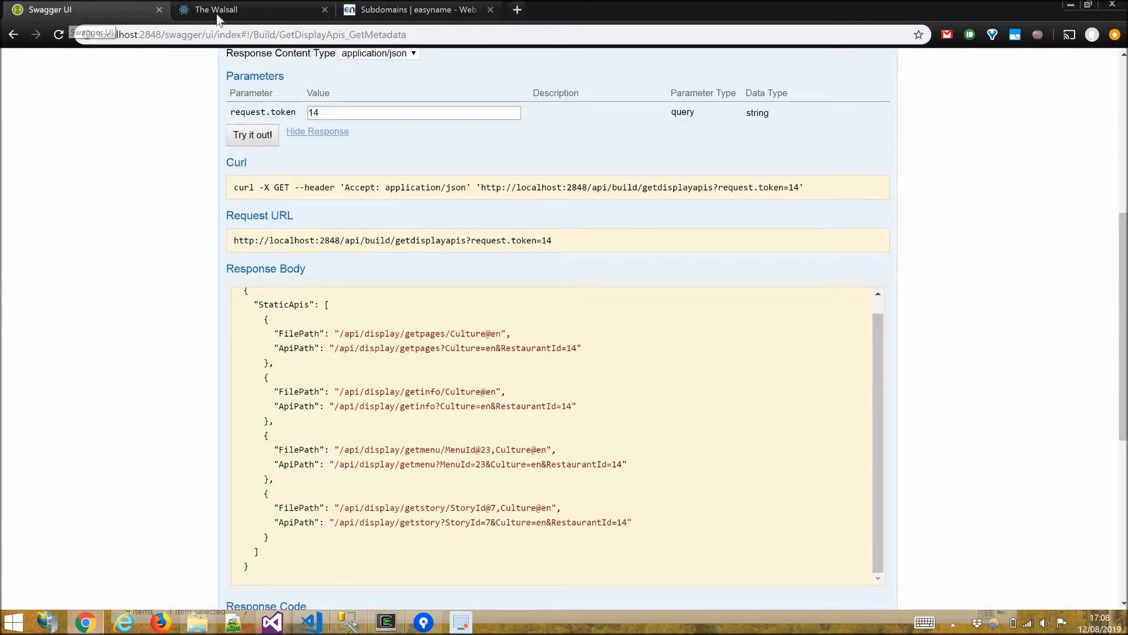
pyautogui.middleClick(69, 11)
pyautogui.click(231, 11)
pyautogui.middleClick(231, 12)
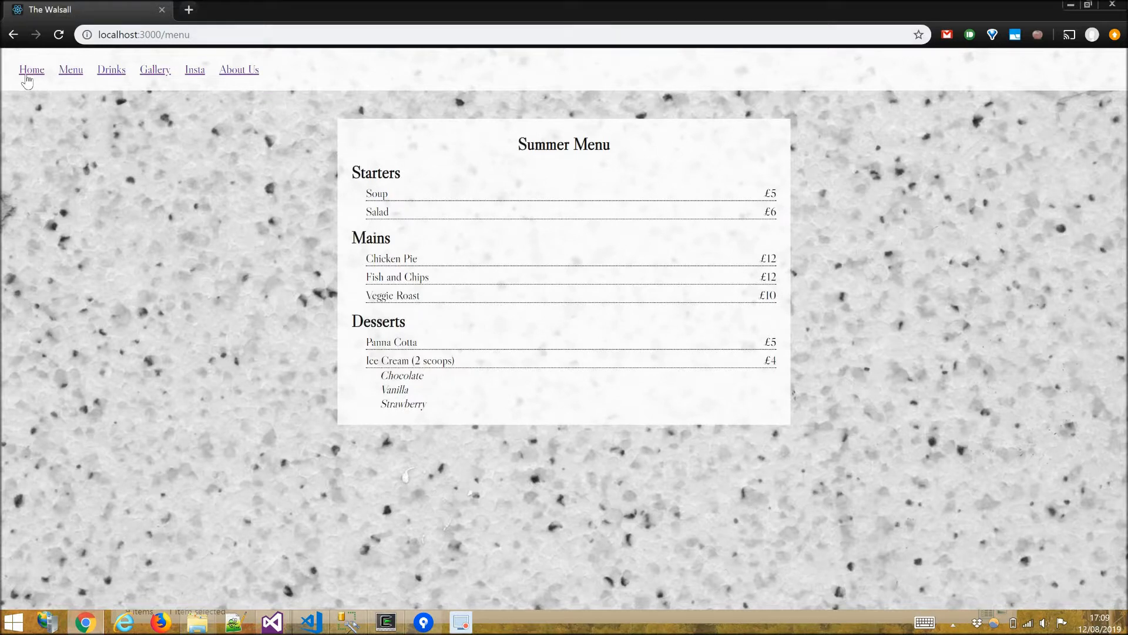
pyautogui.click(26, 76)
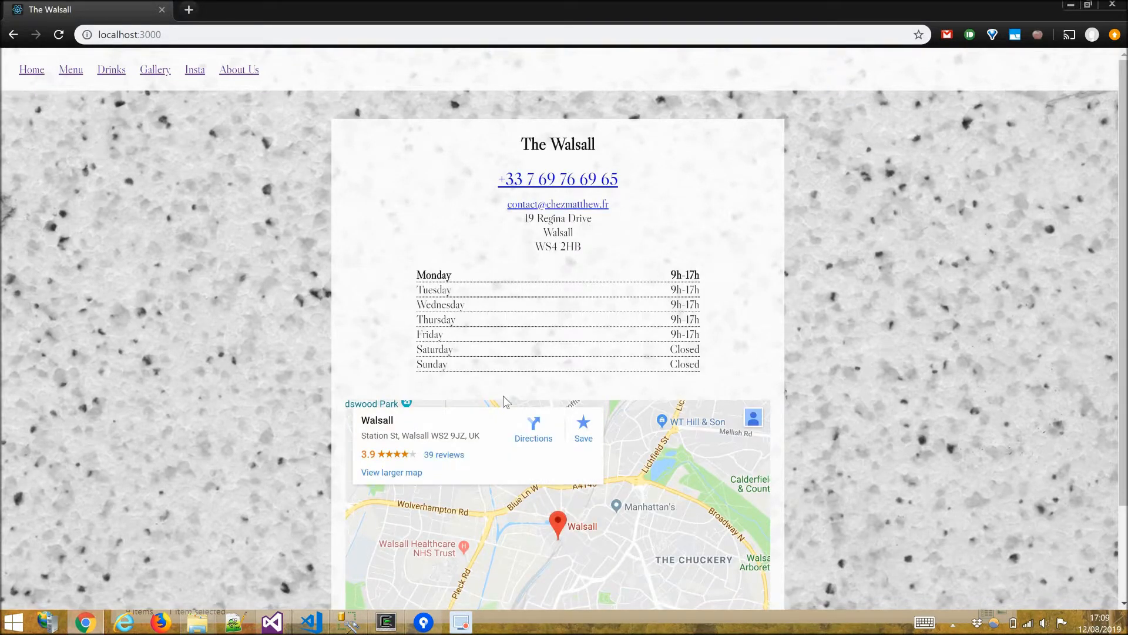
# Set NavigationType to 2 in config.json and save the file.
pyautogui.click(311, 623)
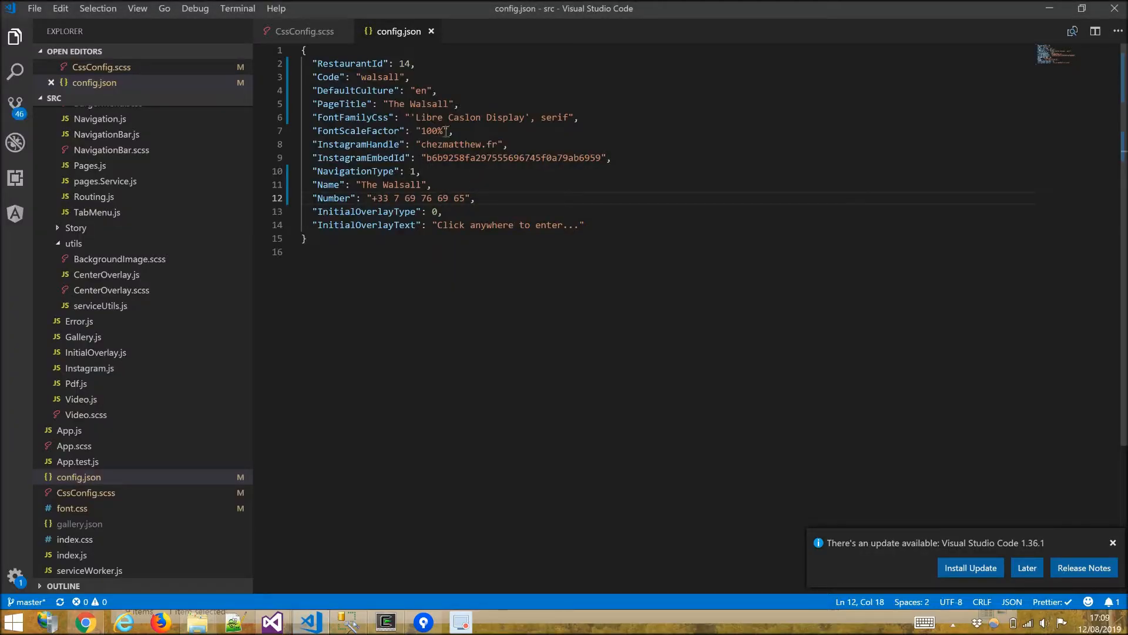
pyautogui.doubleClick(413, 171)
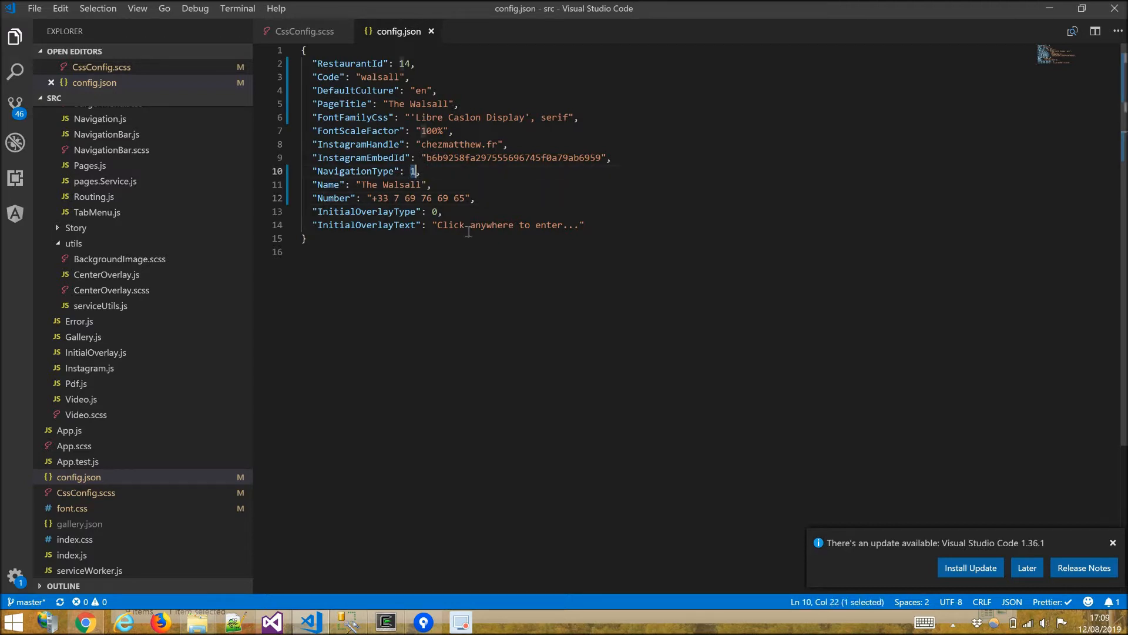
pyautogui.write('2')
pyautogui.hotkey('ctrl', 's')
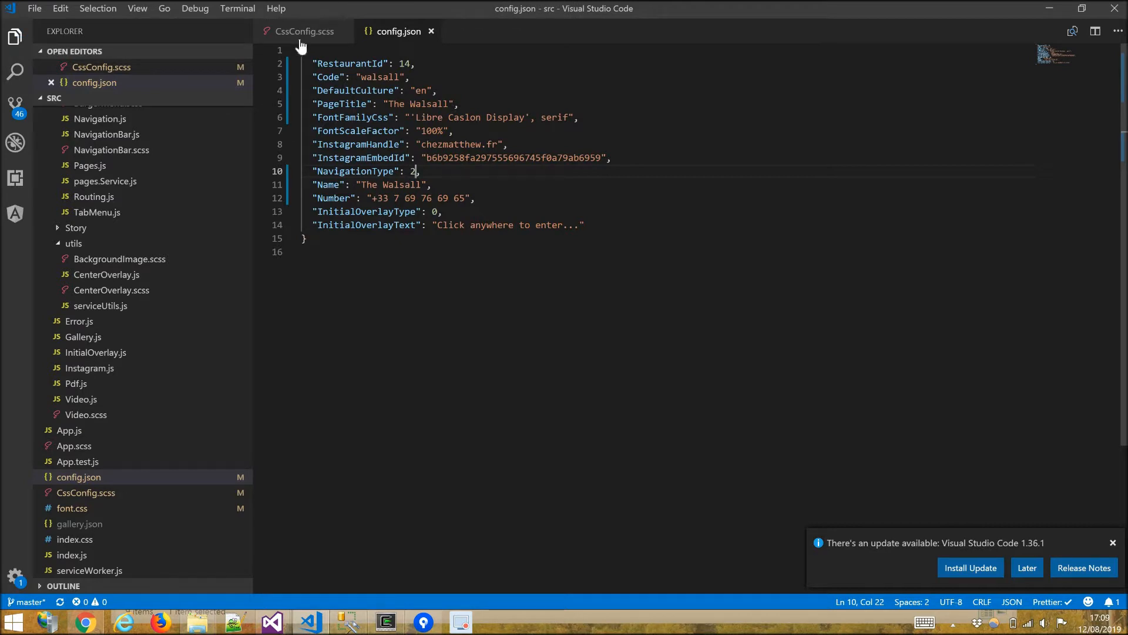
# In CssConfig.scss, comment out the 0px body margin-top, enable the 66px one, and save.
pyautogui.hotkey('ctrl', 'Tab')
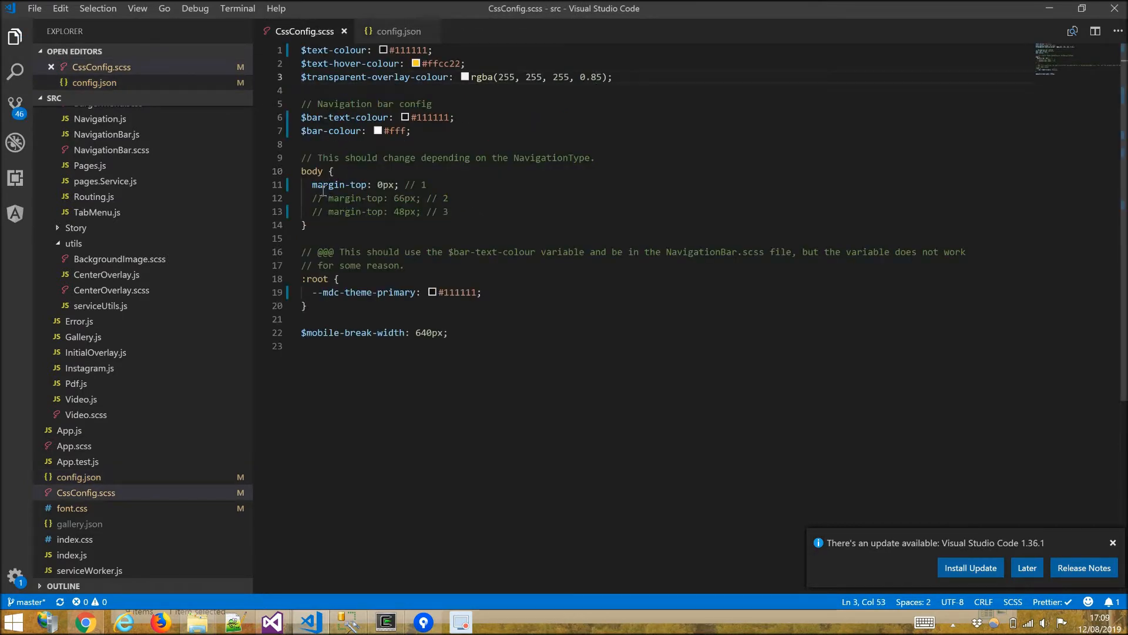
pyautogui.click(314, 187)
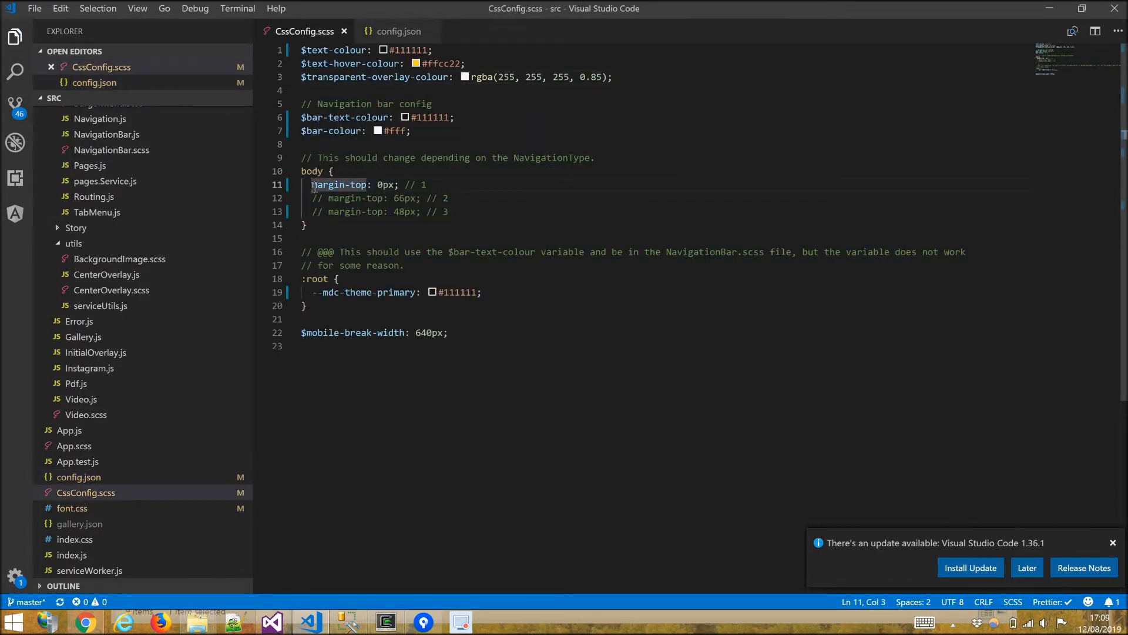
pyautogui.hotkey('ctrl', '/')
pyautogui.press('Down')
pyautogui.hotkey('ctrl', '/')
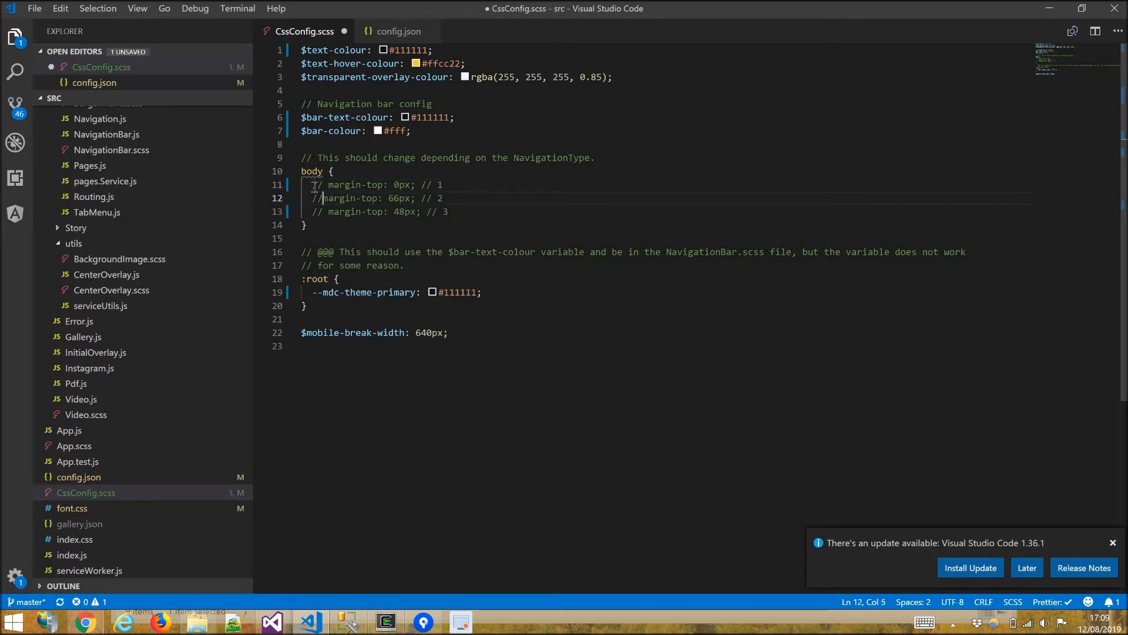
pyautogui.hotkey('ctrl', 's')
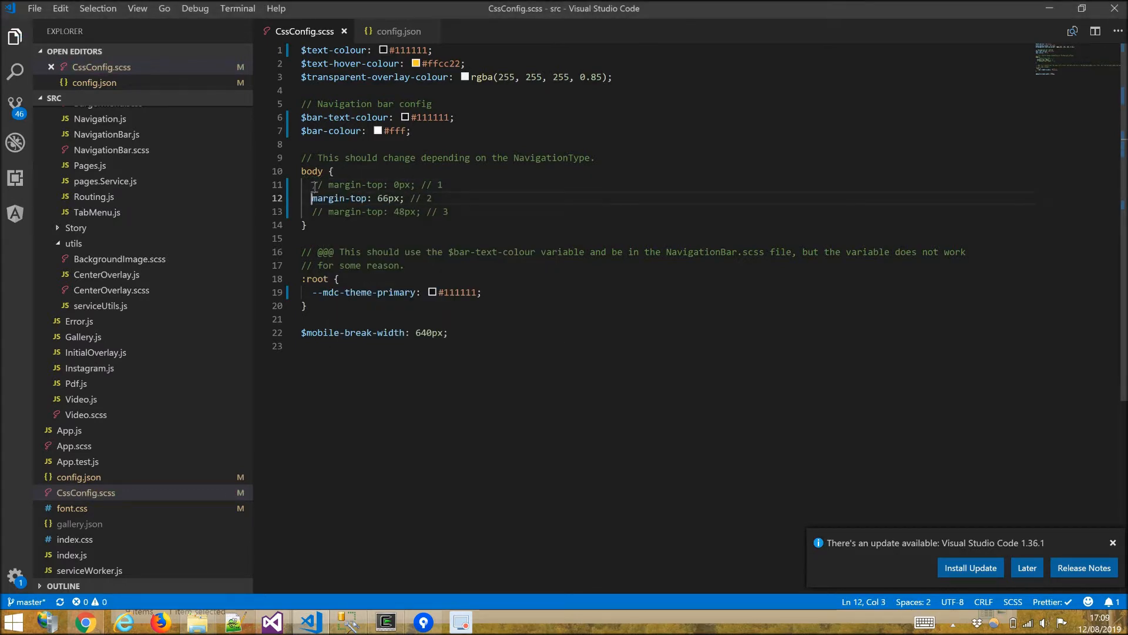
pyautogui.hotkey('alt', 'Tab')
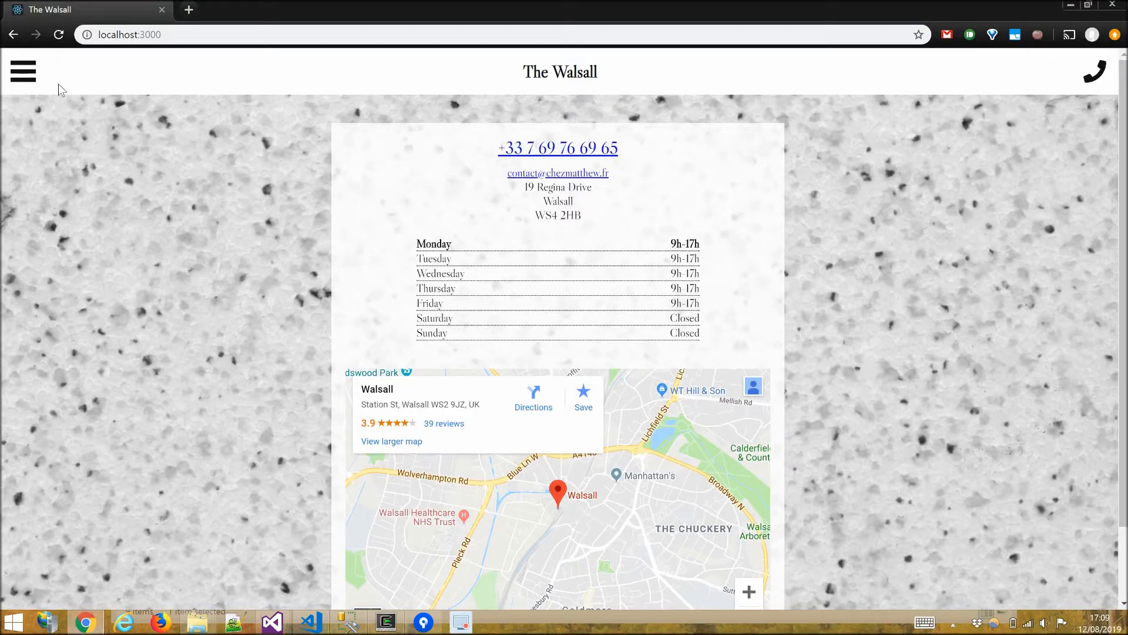
# Open the Drinks page from the side menu and view it in developer tools' mobile device emulation docked to the side.
pyautogui.click(34, 84)
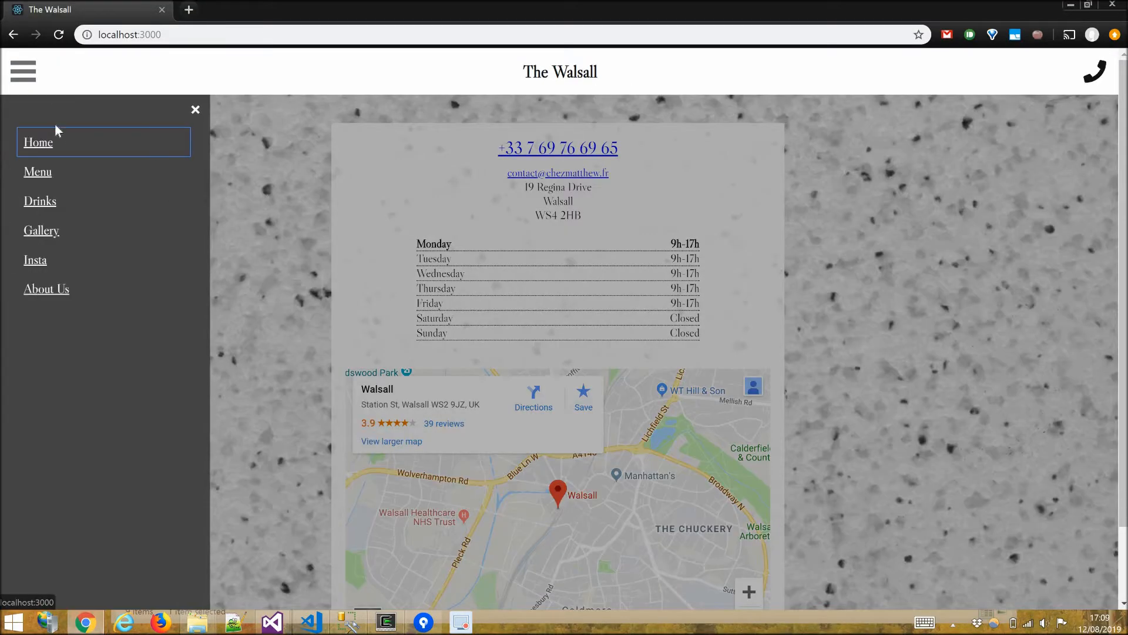
pyautogui.click(43, 204)
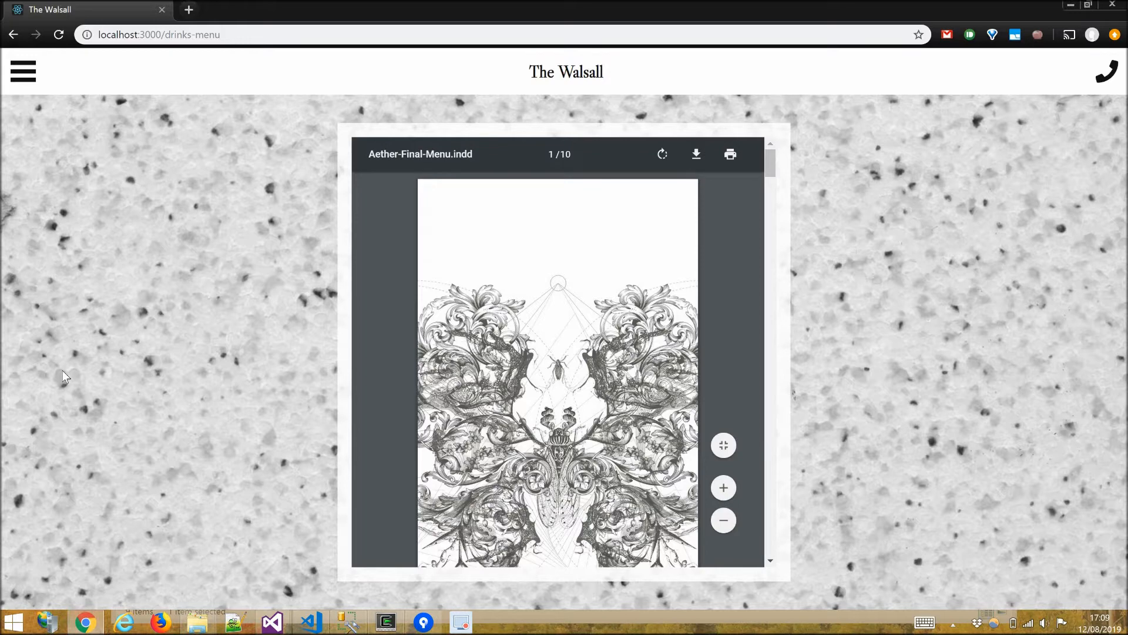
pyautogui.press('F12')
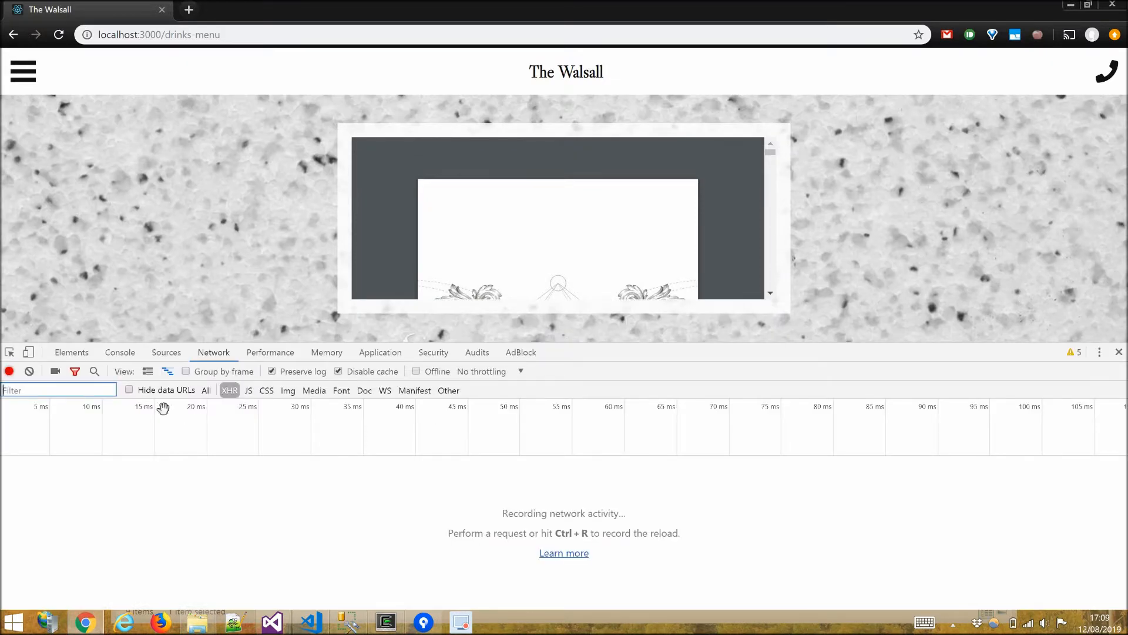
pyautogui.click(28, 352)
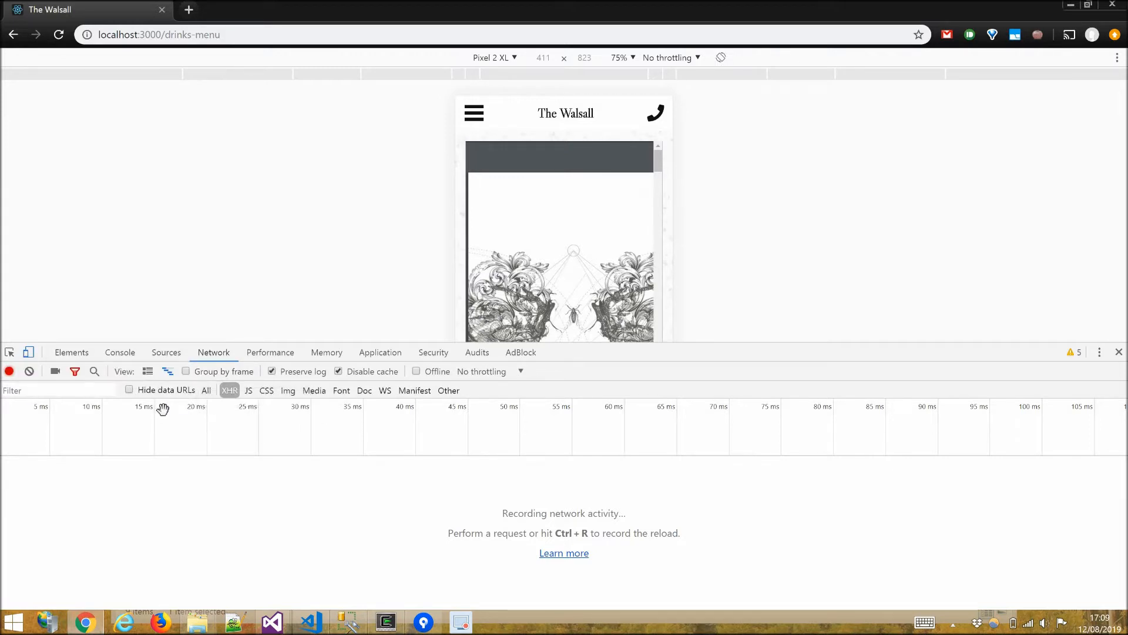
pyautogui.click(1099, 353)
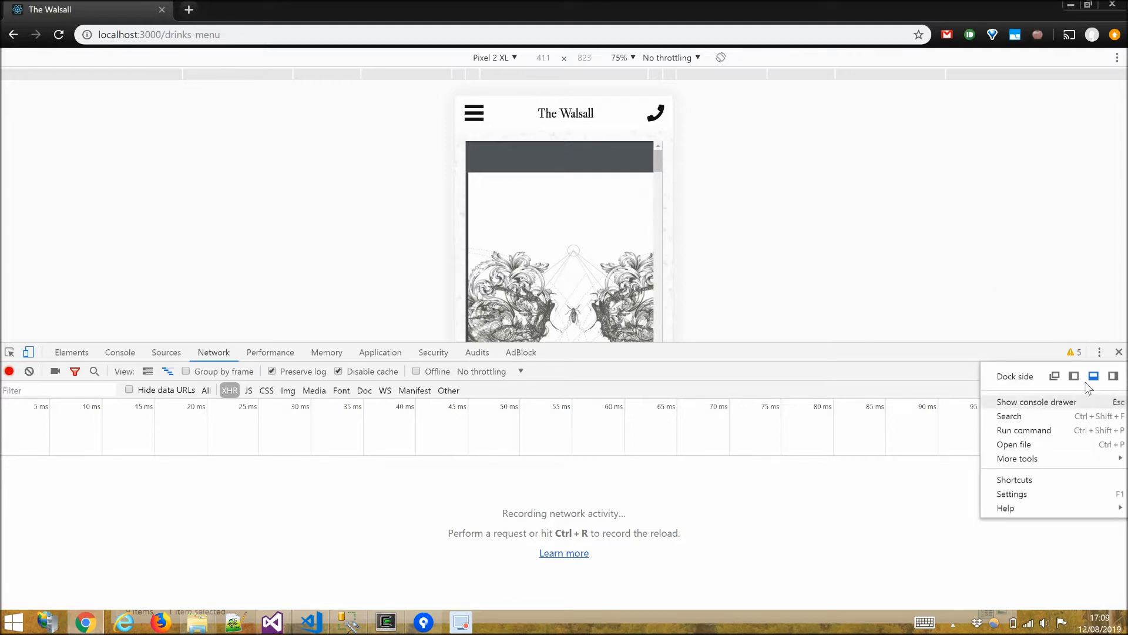
pyautogui.click(1114, 376)
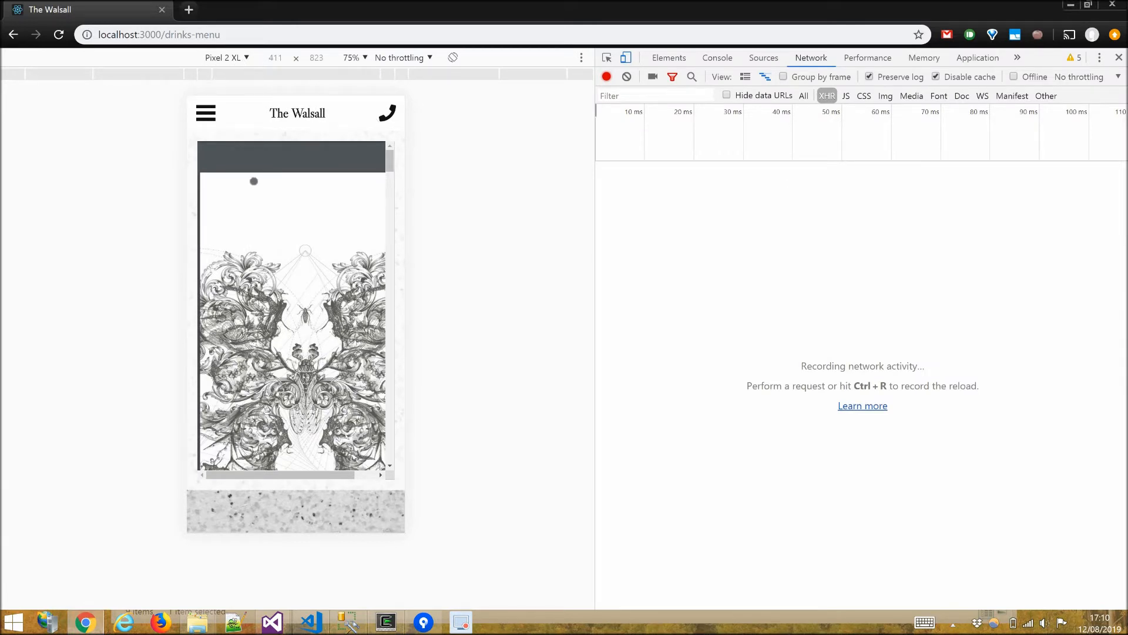
# Browse the Home, Insta, Menu and About Us pages through the mobile navigation menu.
pyautogui.click(288, 115)
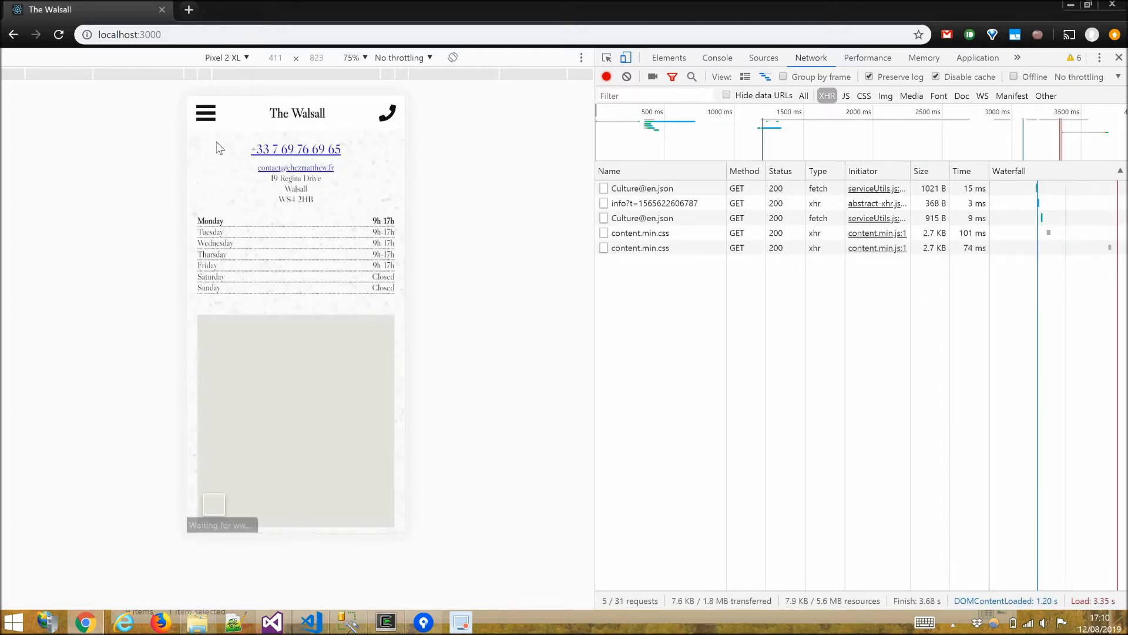
pyautogui.click(206, 113)
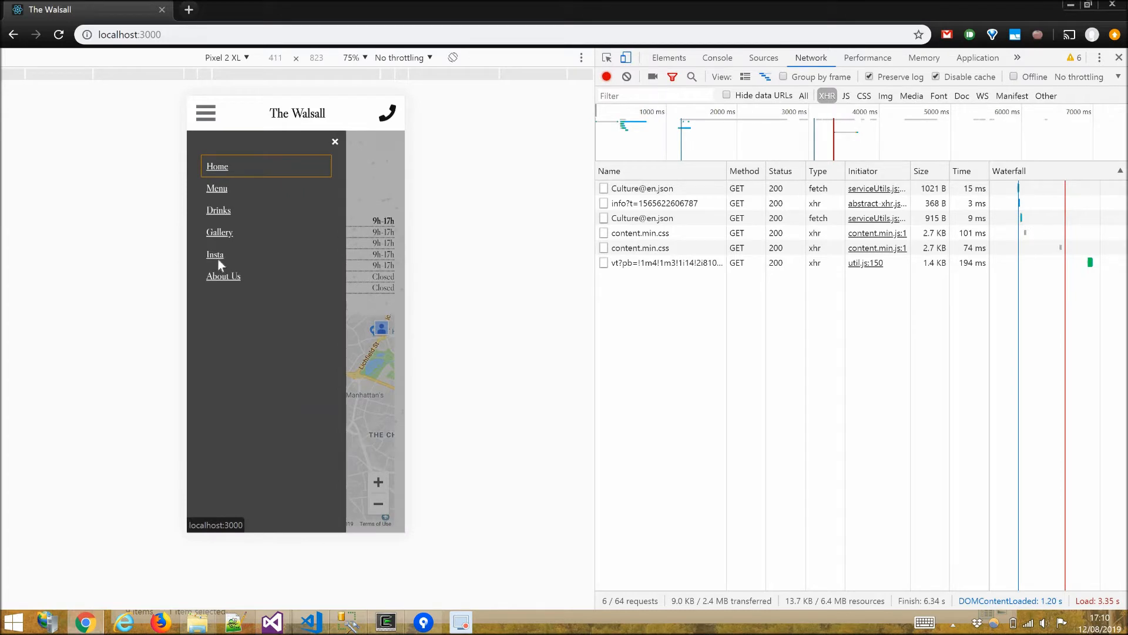
pyautogui.click(216, 255)
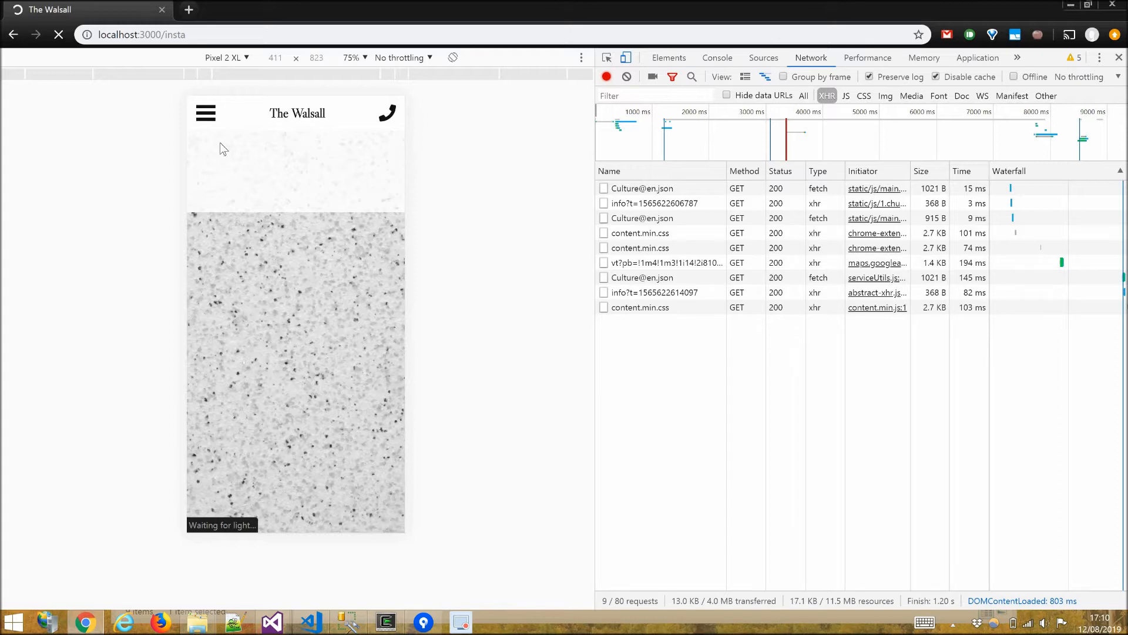
pyautogui.click(206, 114)
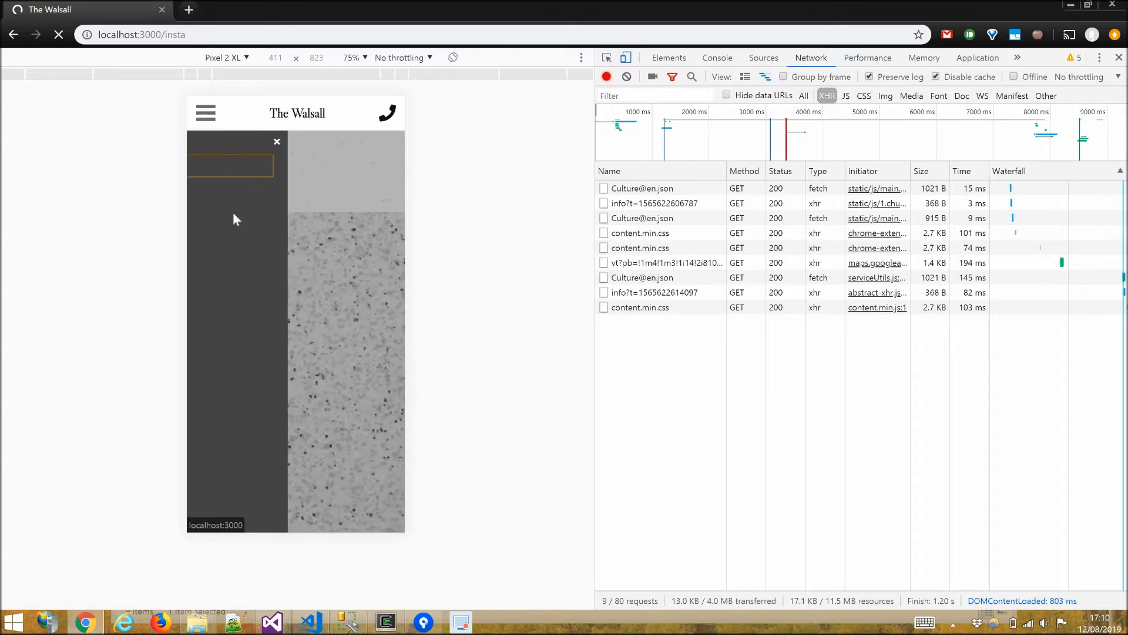
pyautogui.click(217, 189)
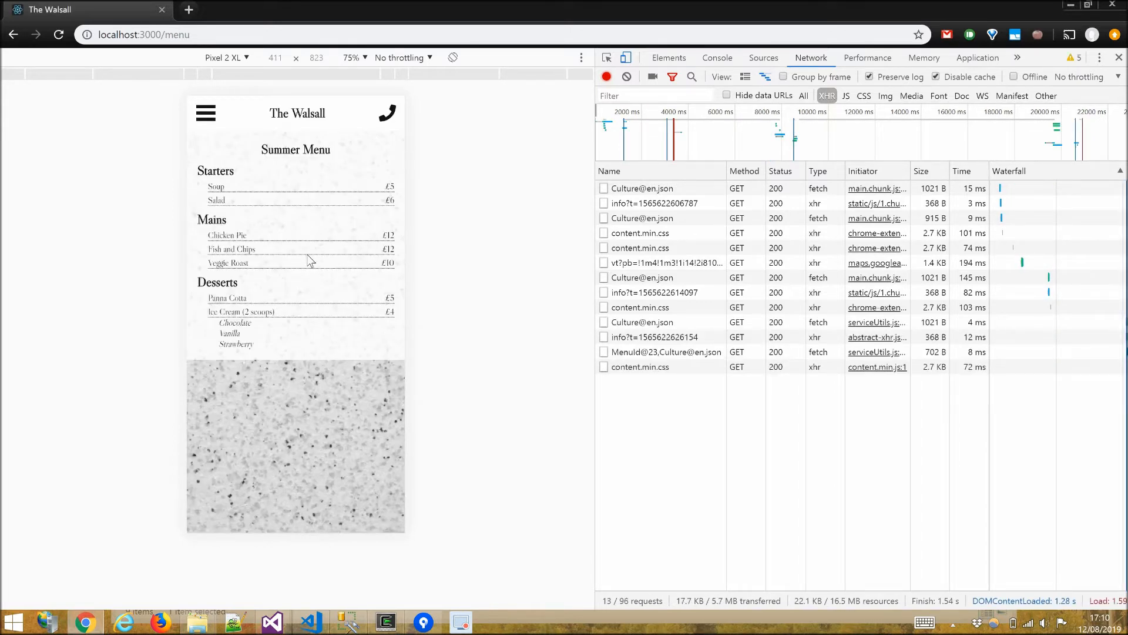
pyautogui.click(206, 113)
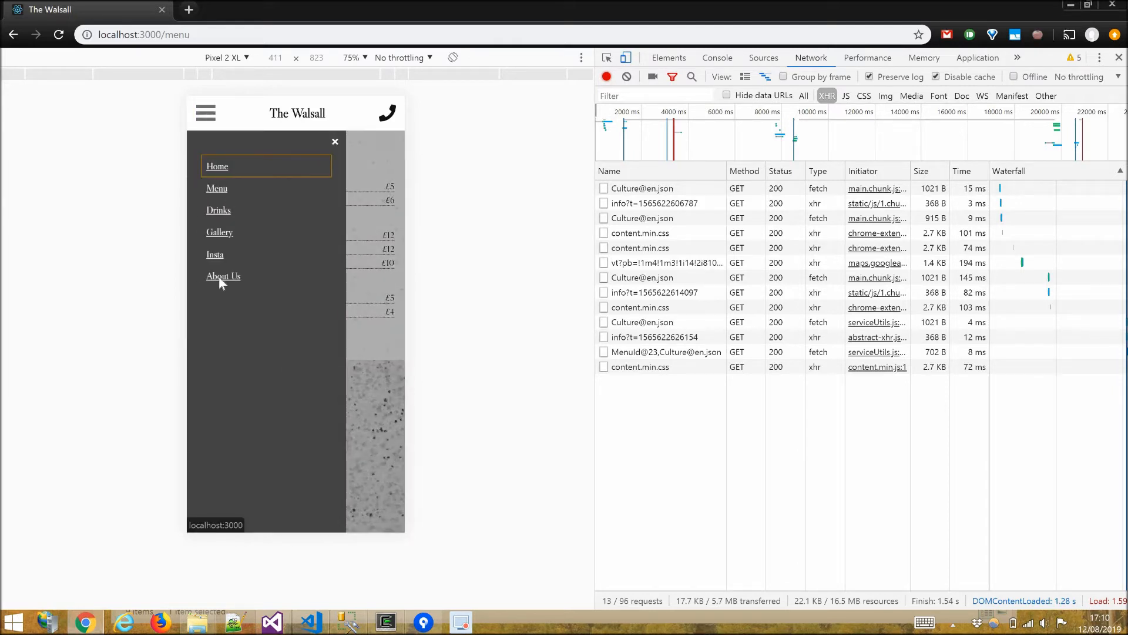
pyautogui.click(259, 275)
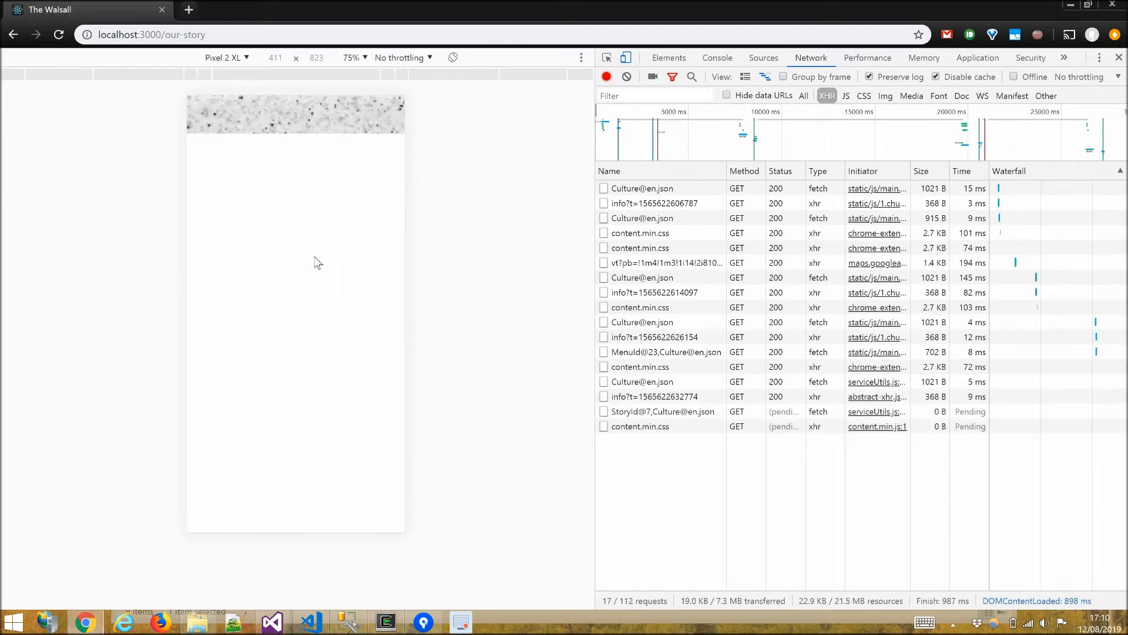
pyautogui.scroll(-5, 301, 244)
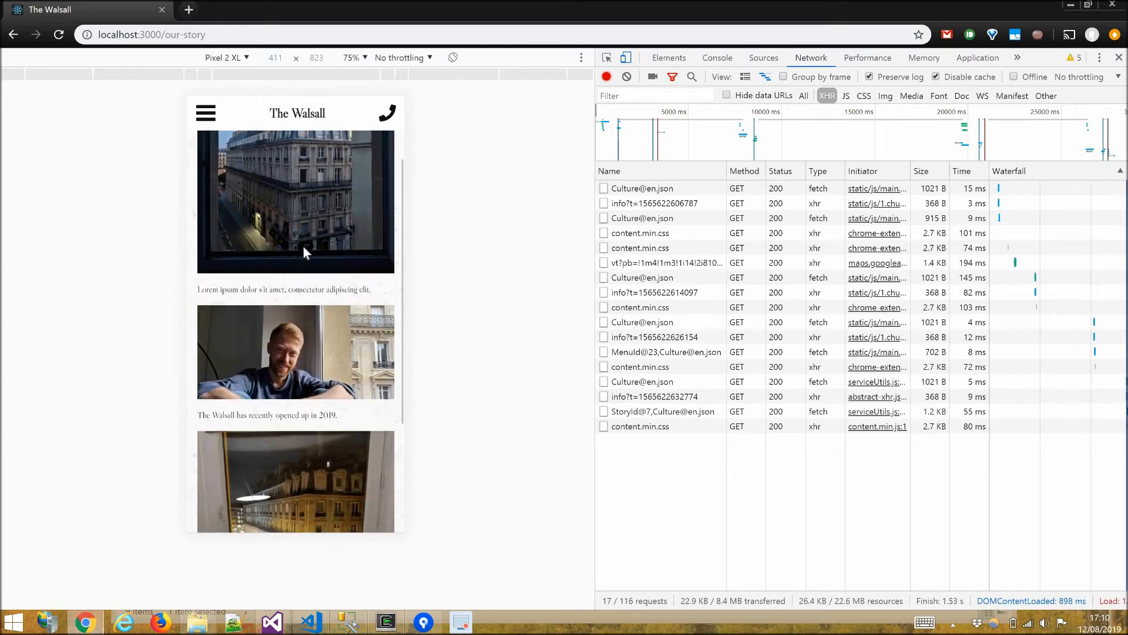
pyautogui.scroll(5, 258, 457)
pyautogui.scroll(-6, 258, 458)
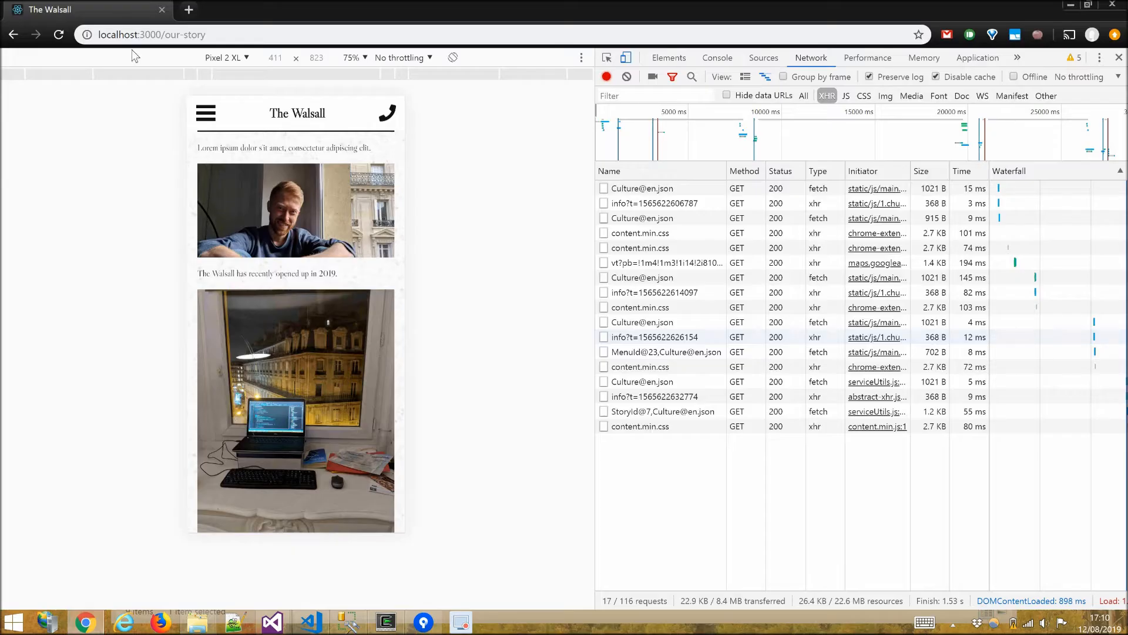
# Switch the emulated device to iPhone 5/SE and scroll through the About Us page.
pyautogui.click(242, 58)
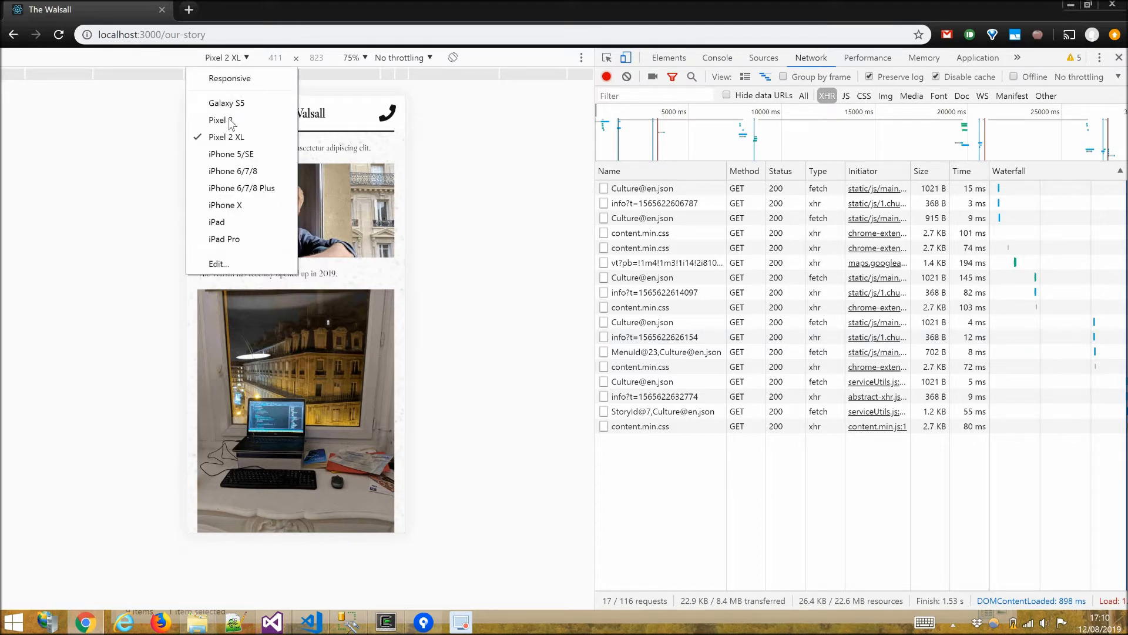
pyautogui.click(254, 154)
pyautogui.scroll(-1, 274, 443)
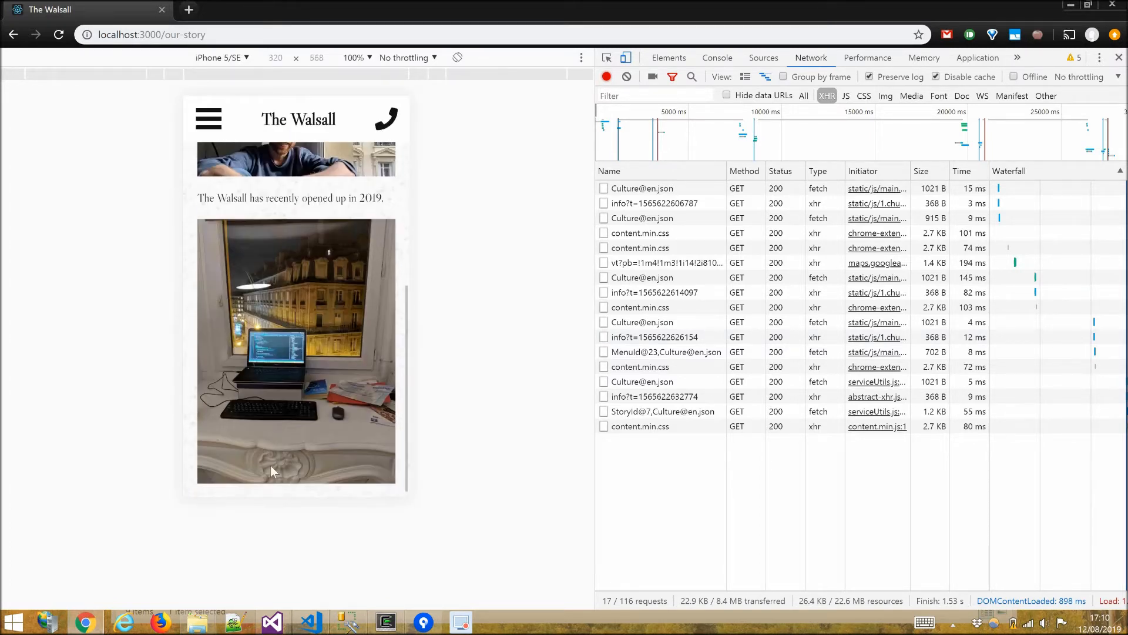
pyautogui.scroll(5, 199, 203)
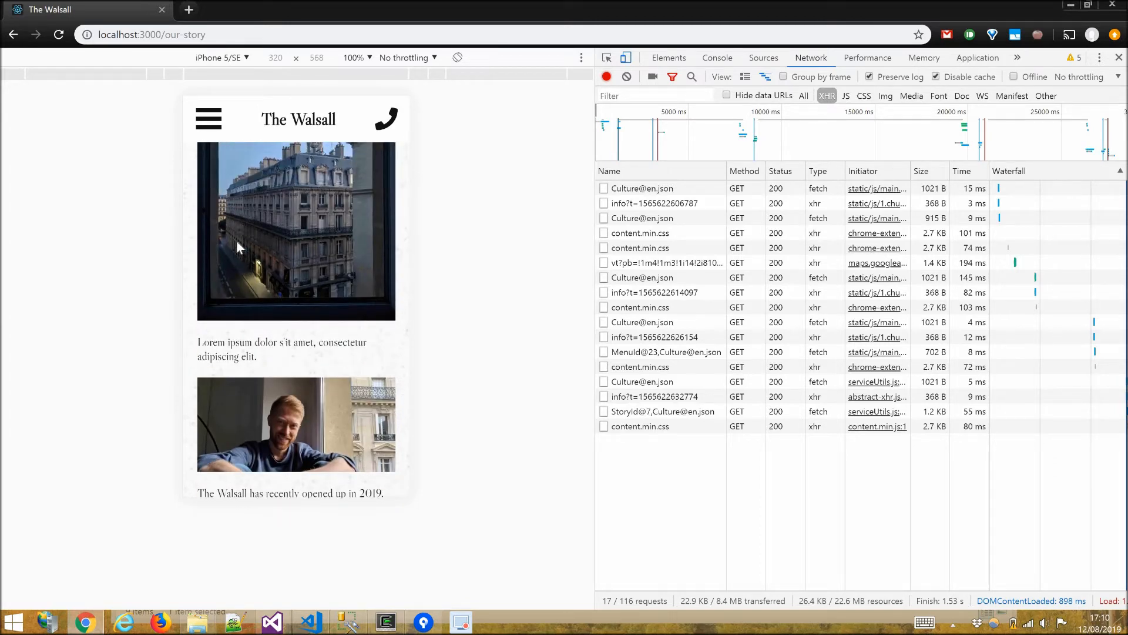
pyautogui.scroll(1, 241, 263)
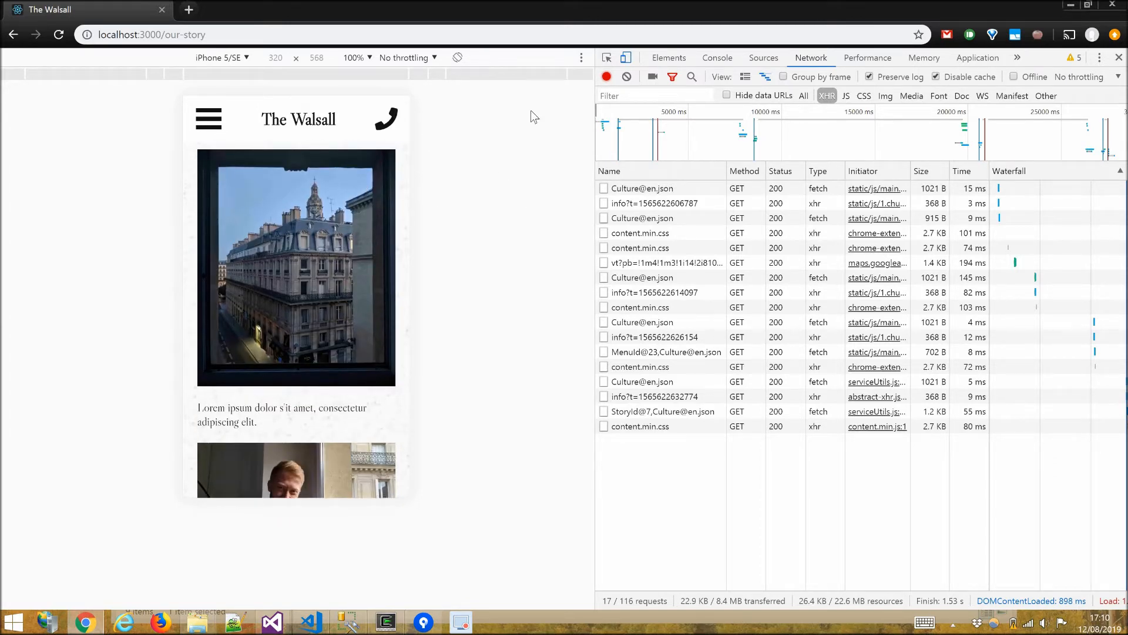
# Set $bar-colour to #f00 in CssConfig.scss and save the file.
pyautogui.hotkey('alt', 'Tab')
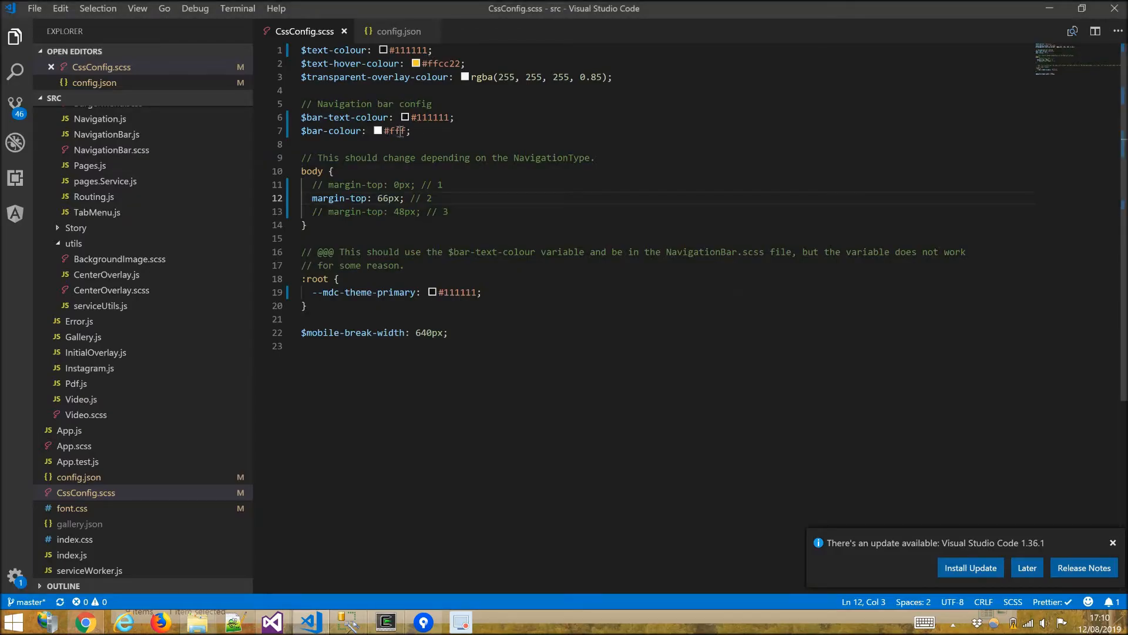
pyautogui.doubleClick(402, 132)
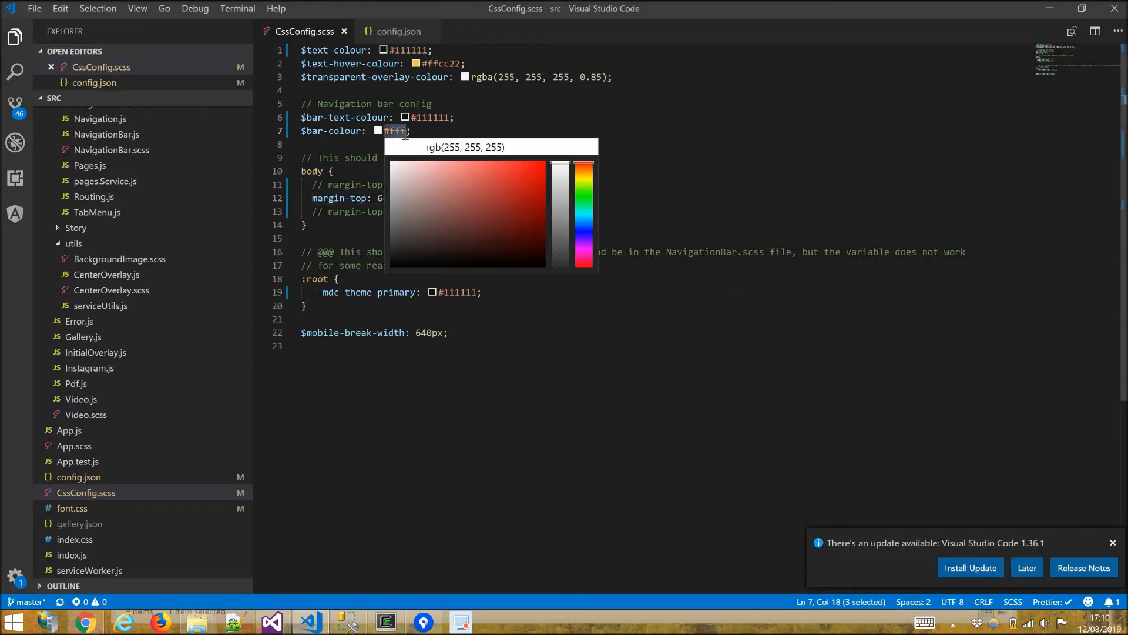
pyautogui.write('f00')
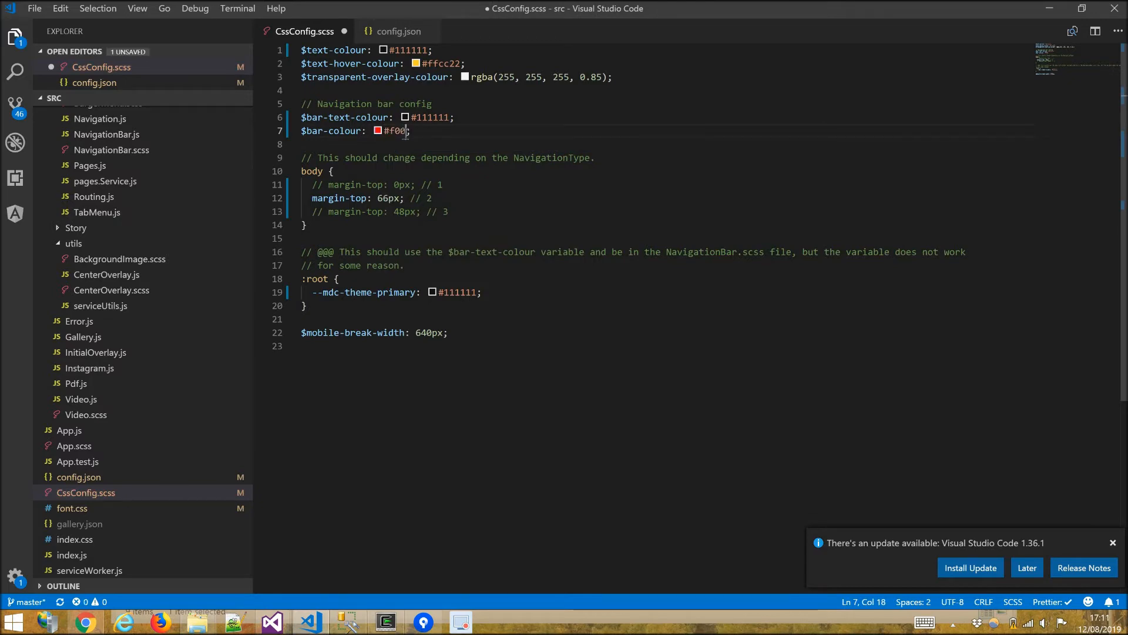
pyautogui.hotkey('ctrl', 's')
pyautogui.hotkey('alt', 'Tab')
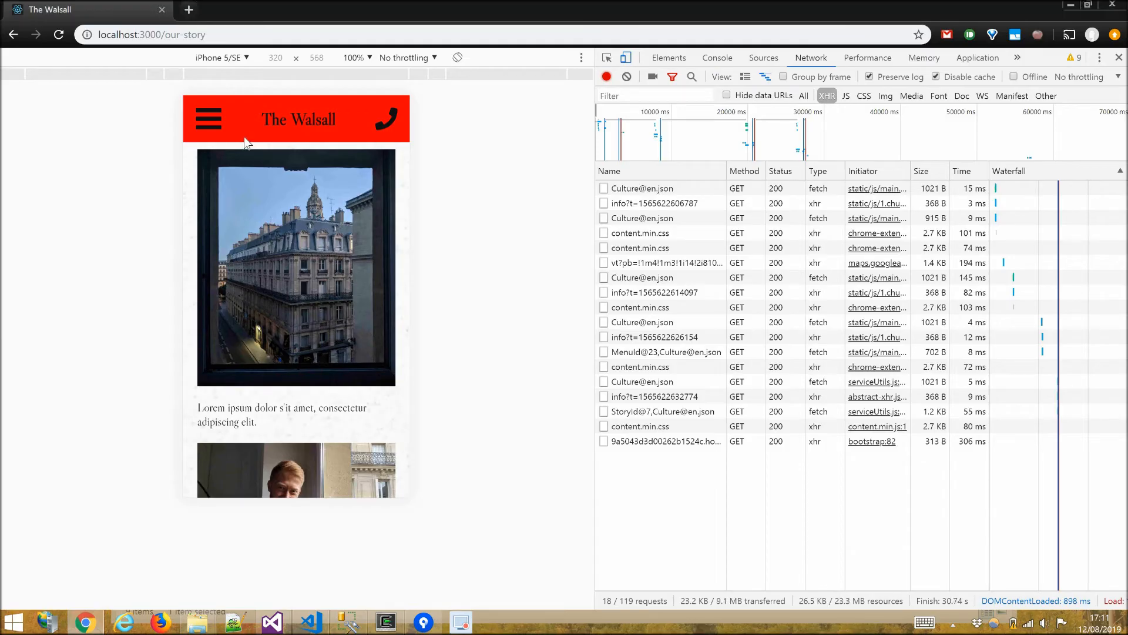
# Set $bar-text-colour to #0ff in CssConfig.scss and save the file.
pyautogui.hotkey('alt', 'Tab')
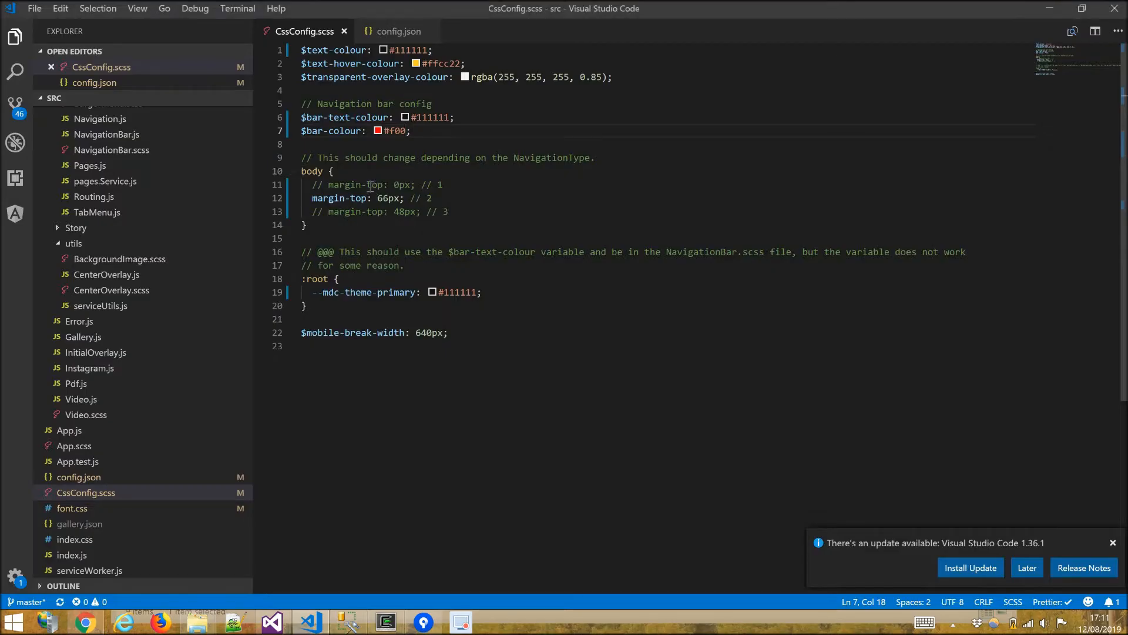
pyautogui.doubleClick(430, 117)
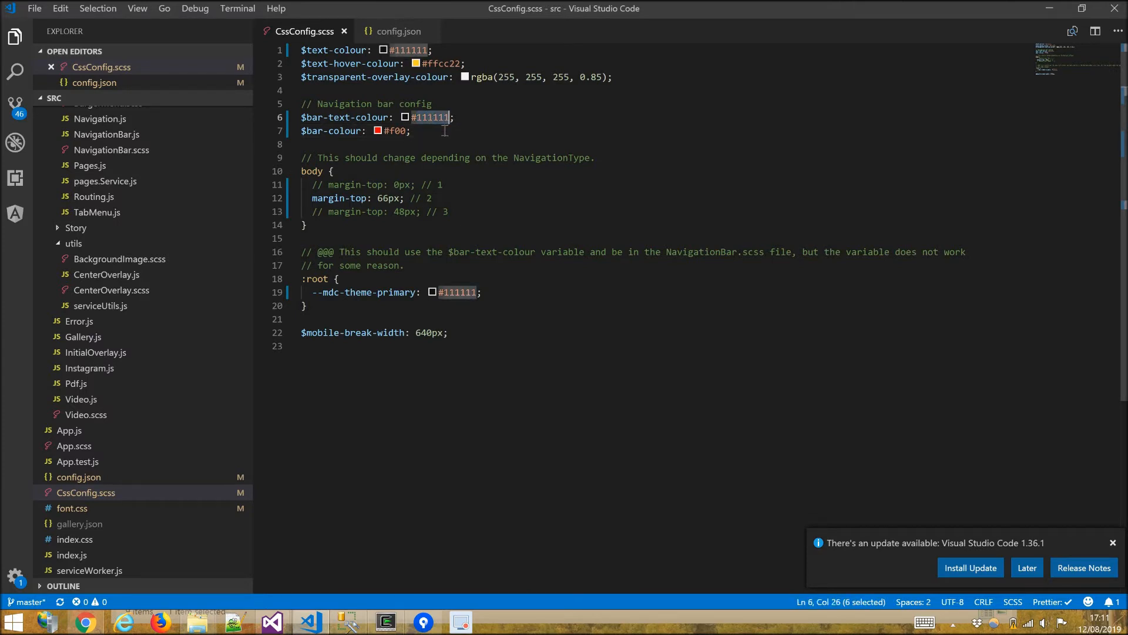
pyautogui.write('0ff')
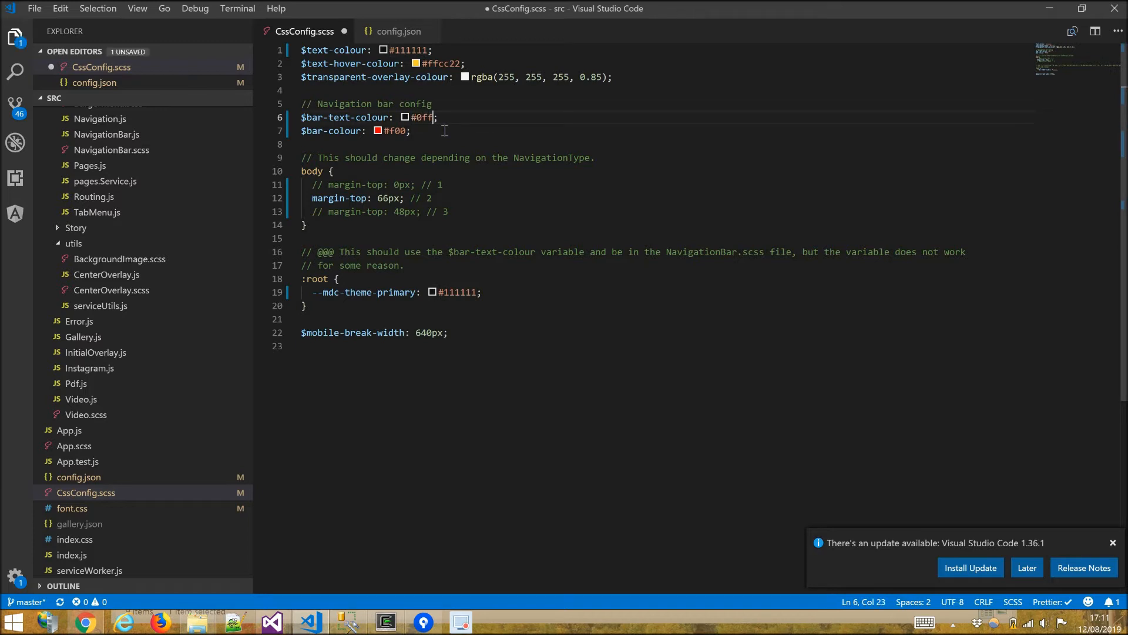
pyautogui.hotkey('ctrl', 's')
pyautogui.hotkey('alt', 'Tab')
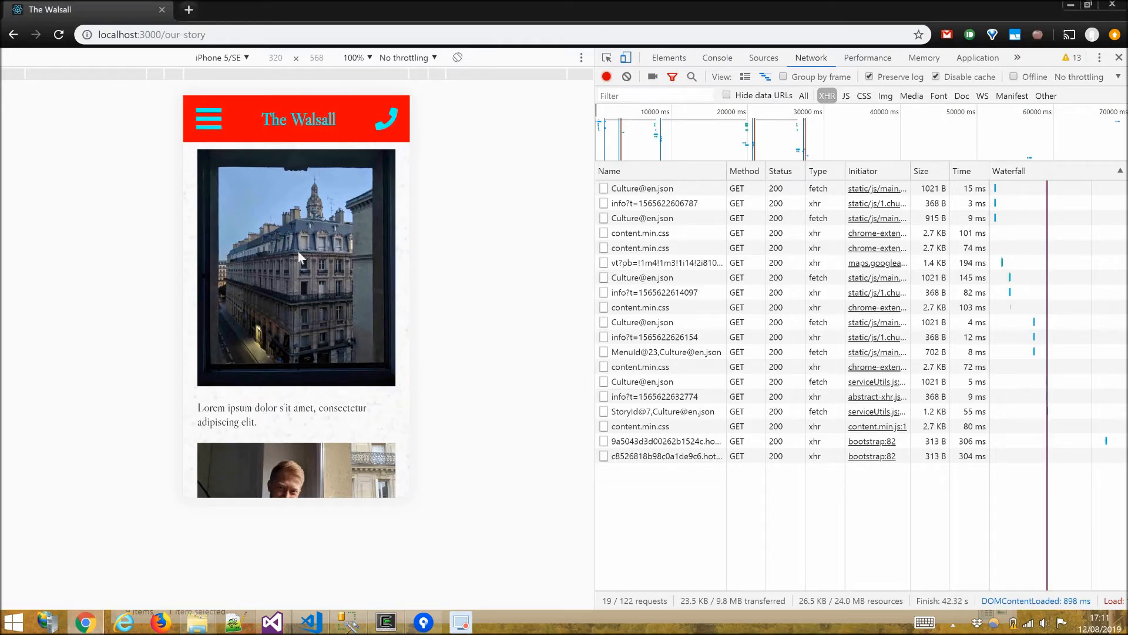
# Change $text-colour to #0ff in CssConfig.scss.
pyautogui.hotkey('alt', 'Tab')
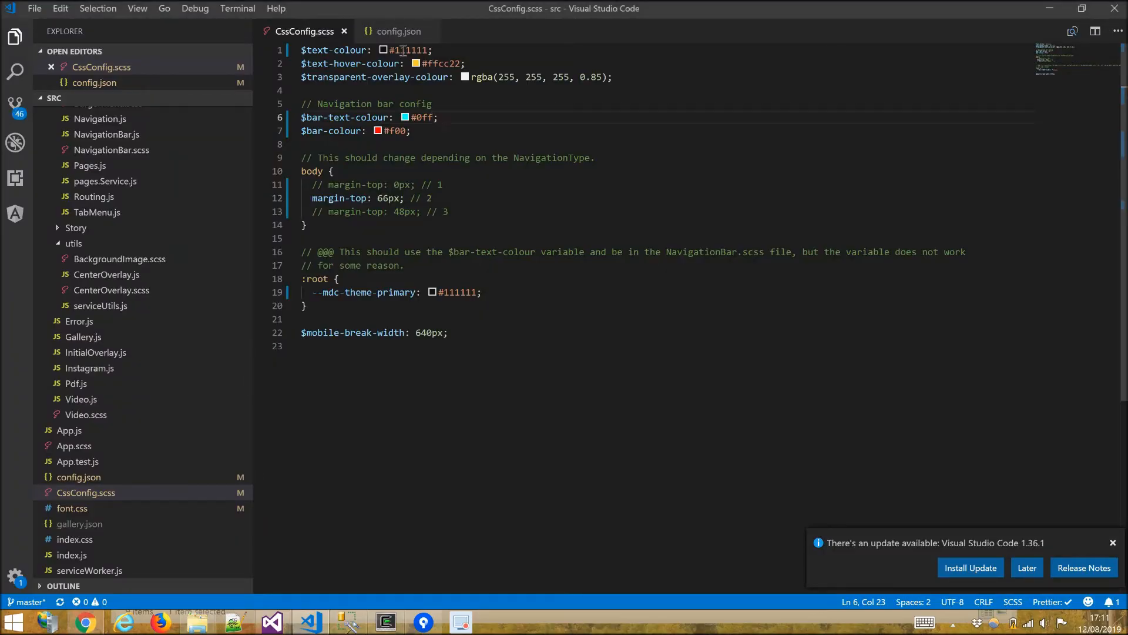
pyautogui.doubleClick(403, 50)
pyautogui.write('0ff')
pyautogui.moveTo(459, 295)
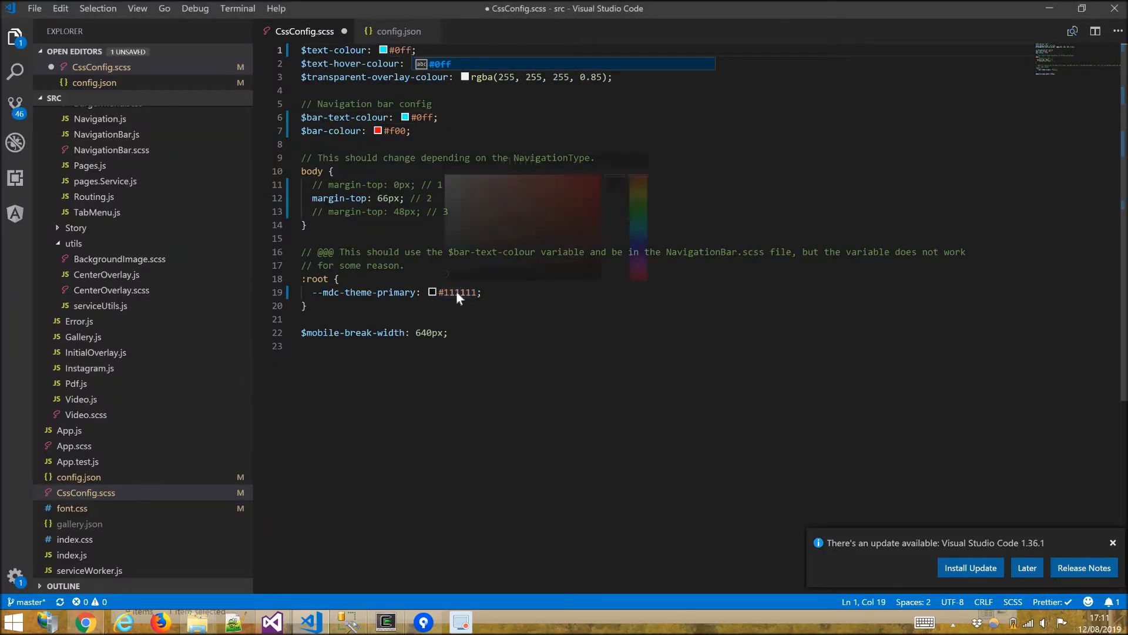
# Open the Drinks page through the mobile navigation menu, then open and close the menu again.
pyautogui.hotkey('alt', 'Tab')
pyautogui.scroll(-5, 292, 432)
pyautogui.scroll(2, 209, 119)
pyautogui.click(208, 119)
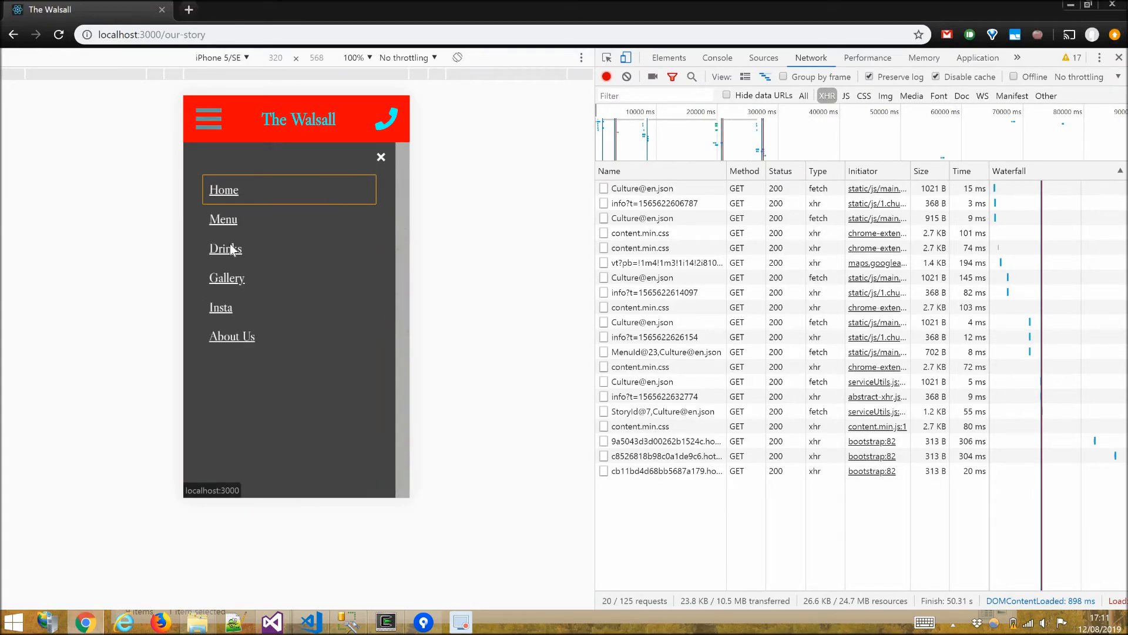
pyautogui.click(234, 248)
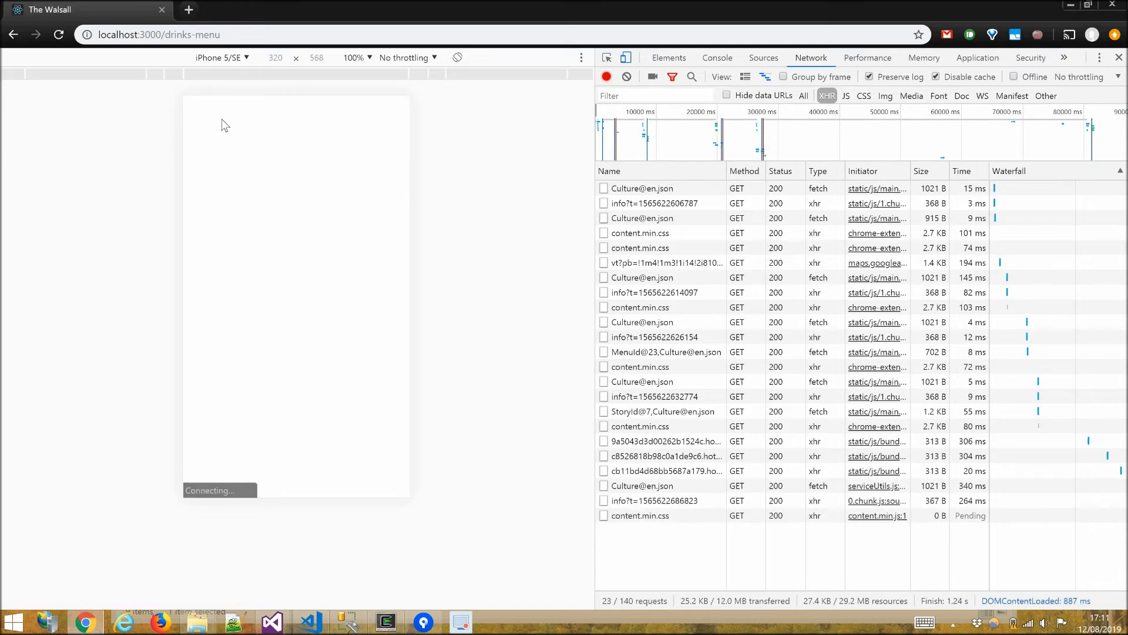
pyautogui.click(206, 126)
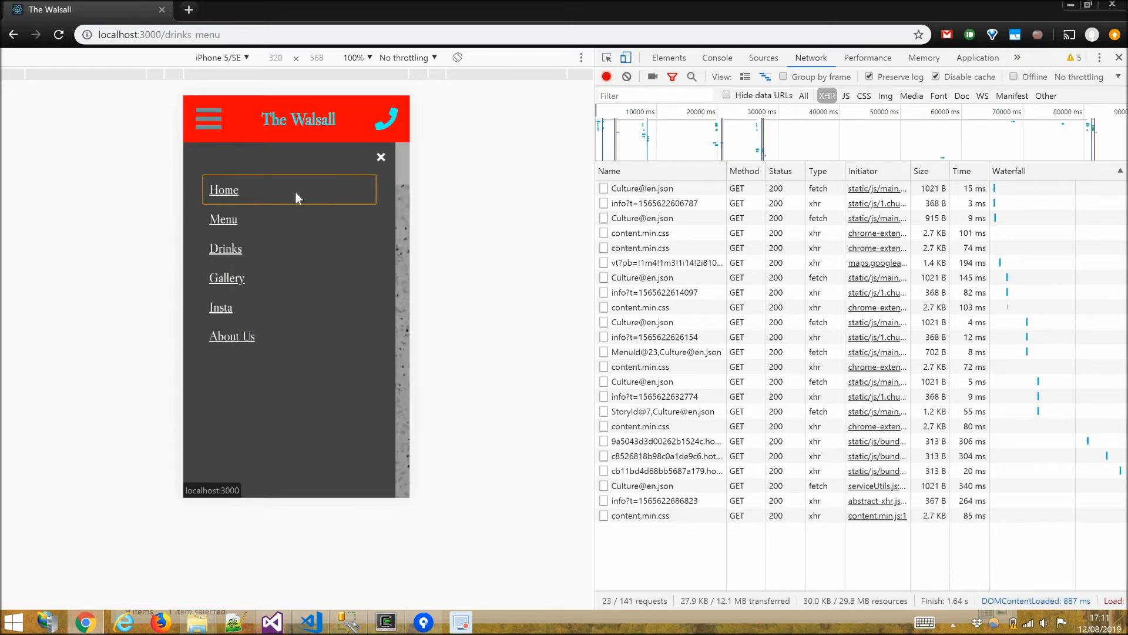
pyautogui.click(381, 156)
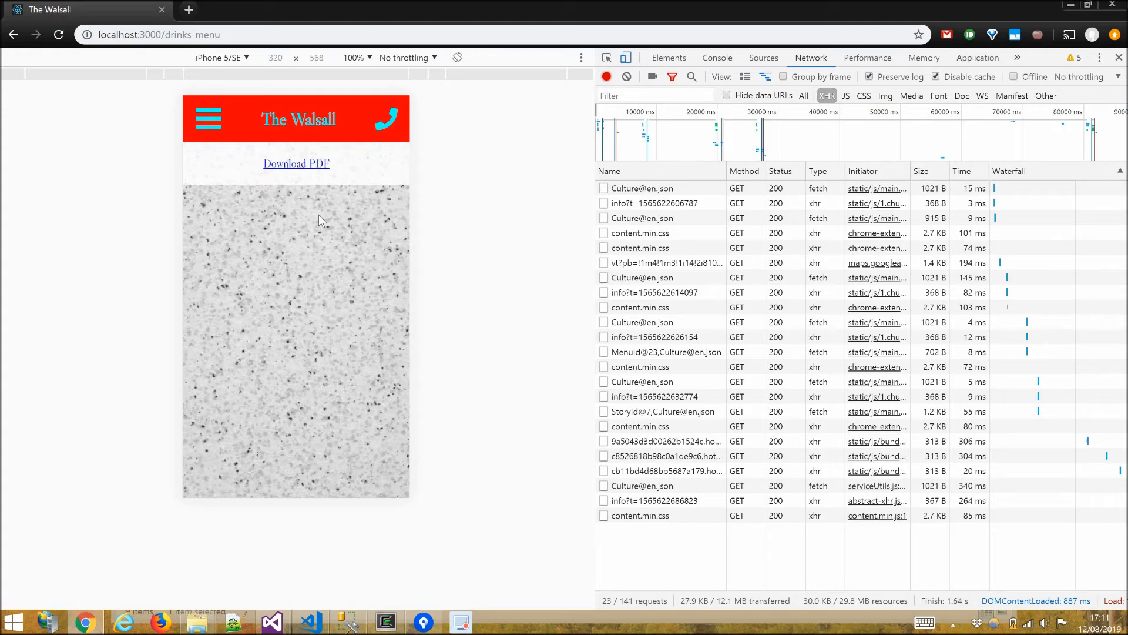
# Undo the colour changes in CssConfig.scss and save the file.
pyautogui.hotkey('alt', 'Tab')
pyautogui.hotkey('ctrl', 'z')
pyautogui.hotkey('ctrl', 'z')
pyautogui.hotkey('ctrl', 's')
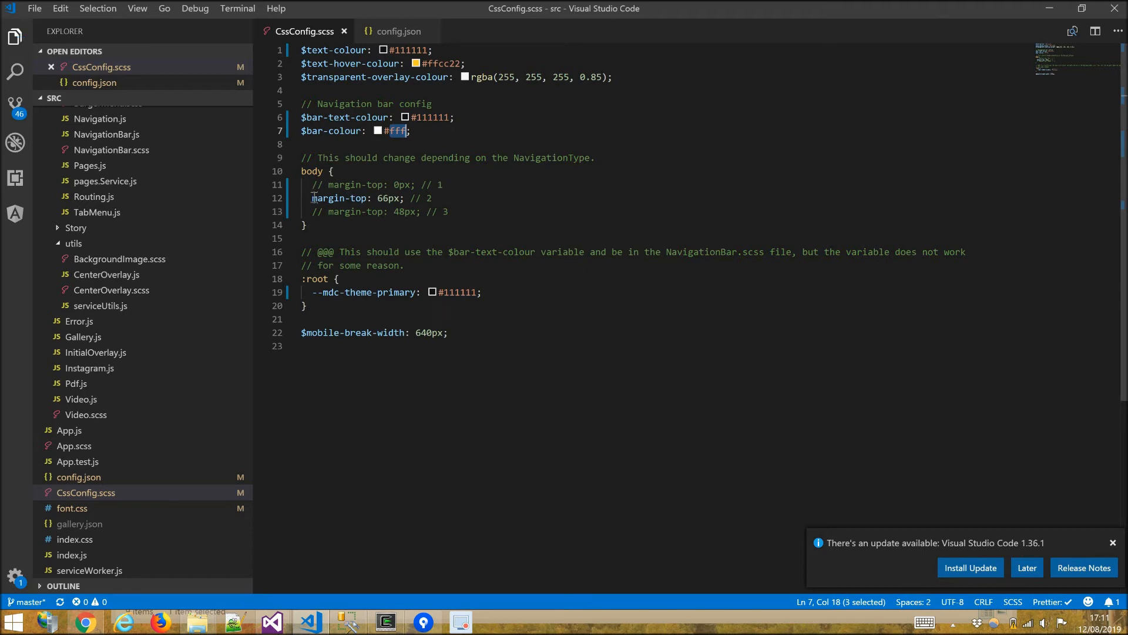
pyautogui.click(315, 200)
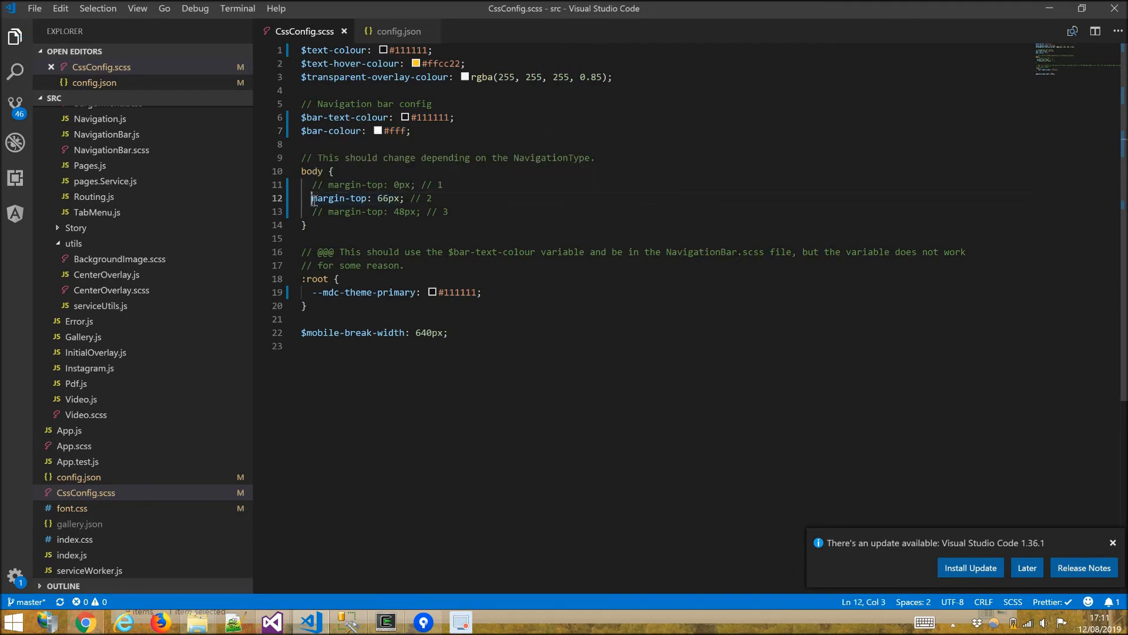
# Comment out the 66px body margin-top and uncomment the 48px margin-top in CssConfig.scss, then save.
pyautogui.write('//')
pyautogui.press('Down')
pyautogui.press('Left')
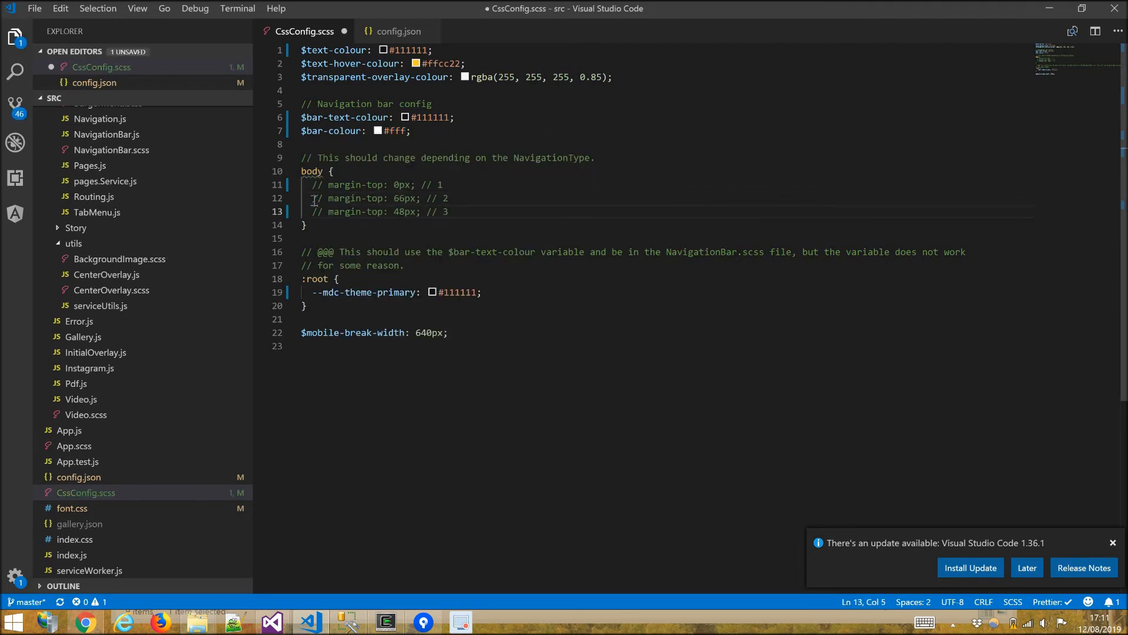
pyautogui.press('BackSpace')
pyautogui.press('BackSpace')
pyautogui.press('Delete')
pyautogui.hotkey('ctrl', 's')
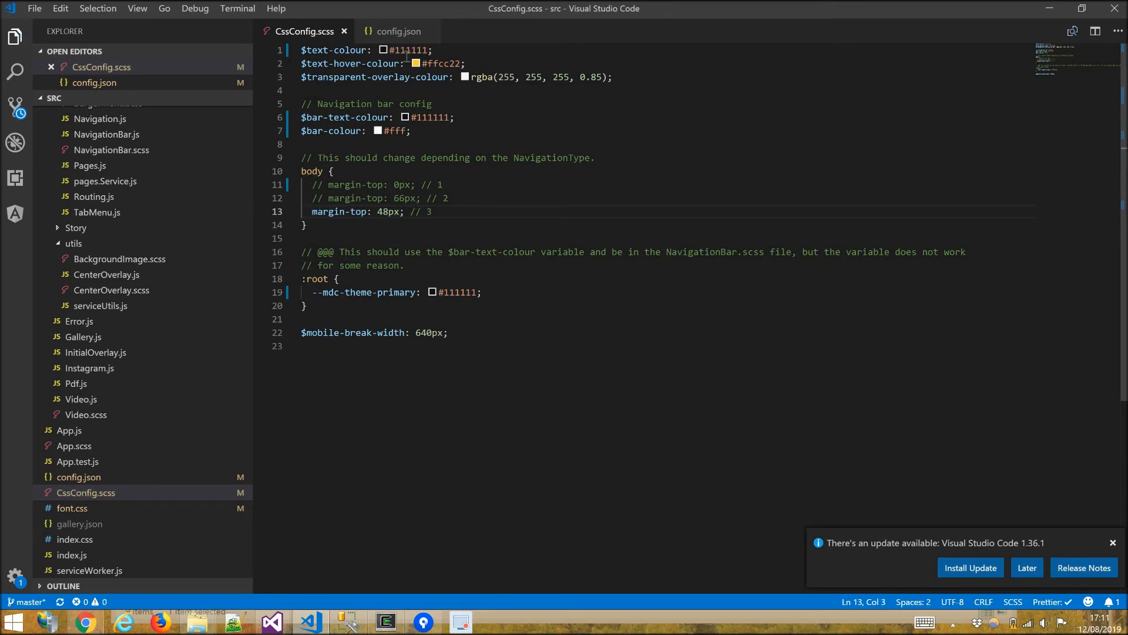
# Set "NavigationType" to 3 in config.json.
pyautogui.click(399, 31)
pyautogui.press('BackSpace')
pyautogui.write('3,')
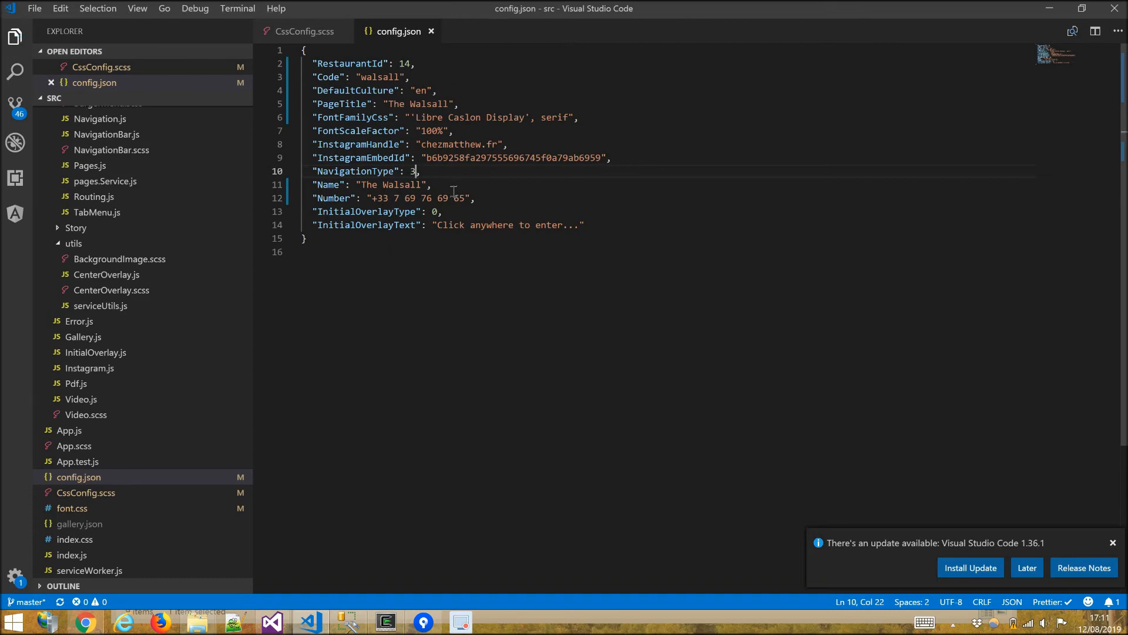
# Return to the browser, close the developer tools and open the site's Home page.
pyautogui.hotkey('alt', 'Tab')
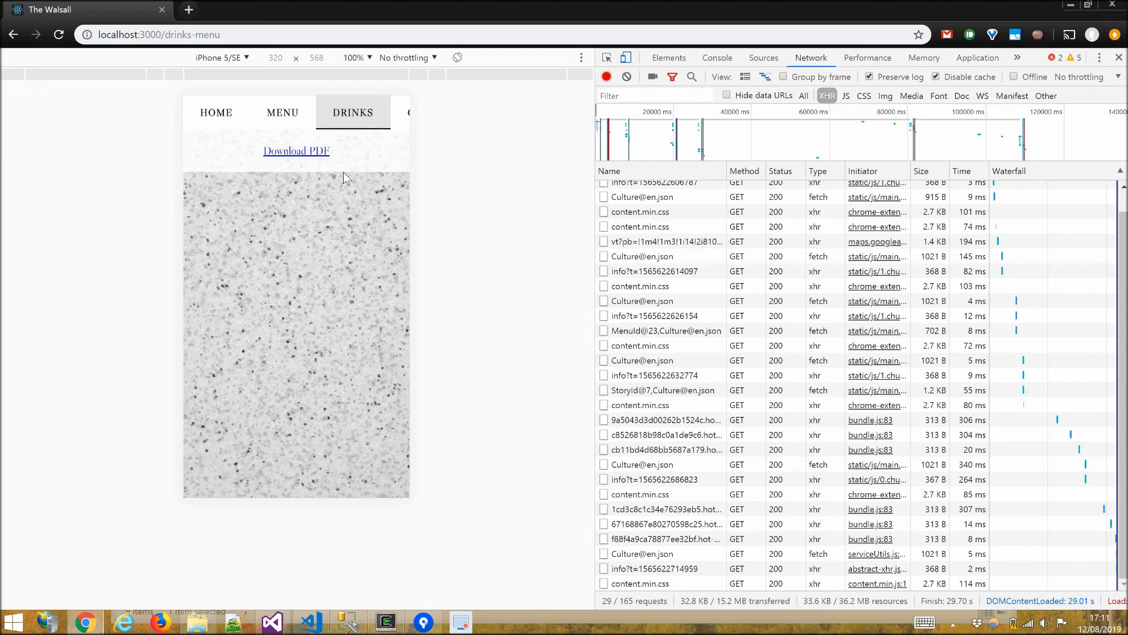
pyautogui.press('F12')
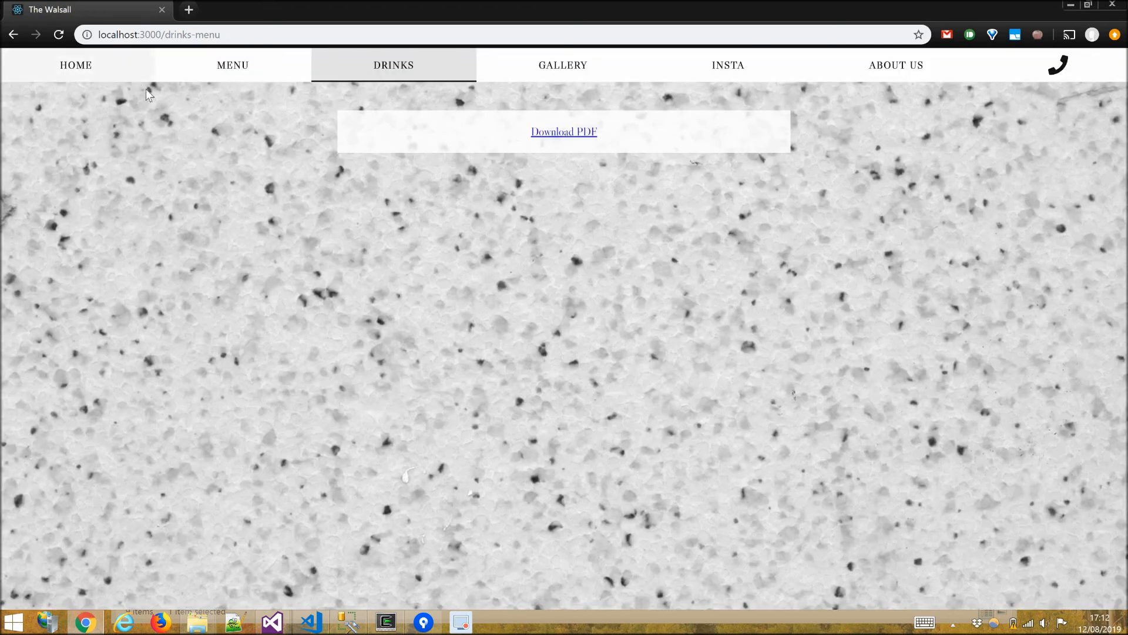
pyautogui.click(132, 80)
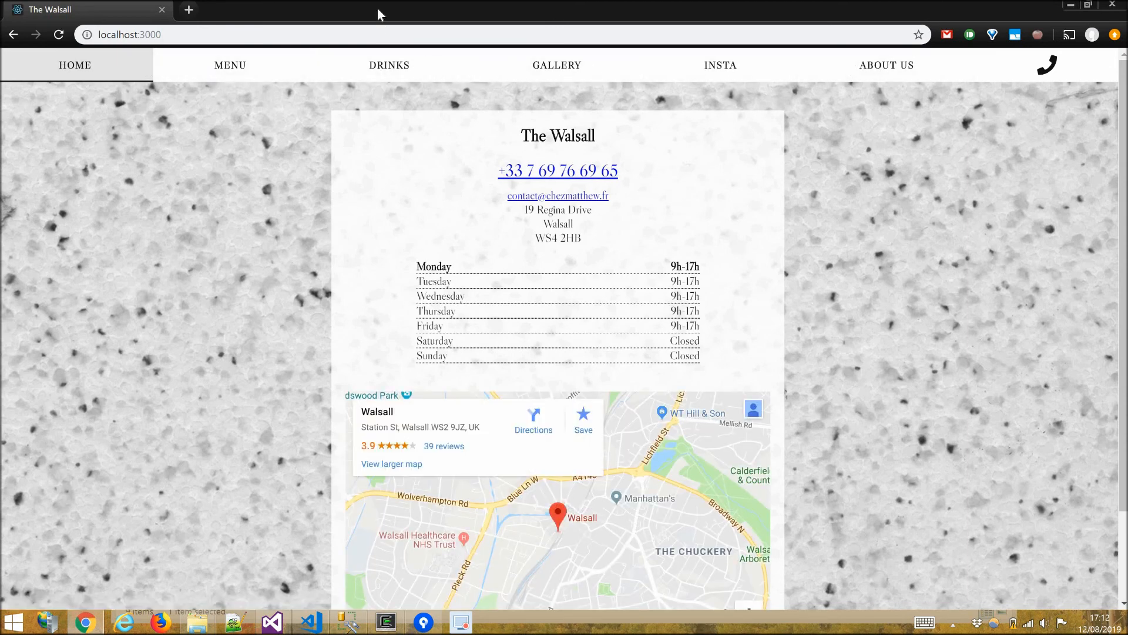
# Restore the browser window, move it and resize it narrower to preview the layout, dismissing the battery notice.
pyautogui.press('super+Down')
pyautogui.moveTo(652, 49); pyautogui.dragTo(679, 29)
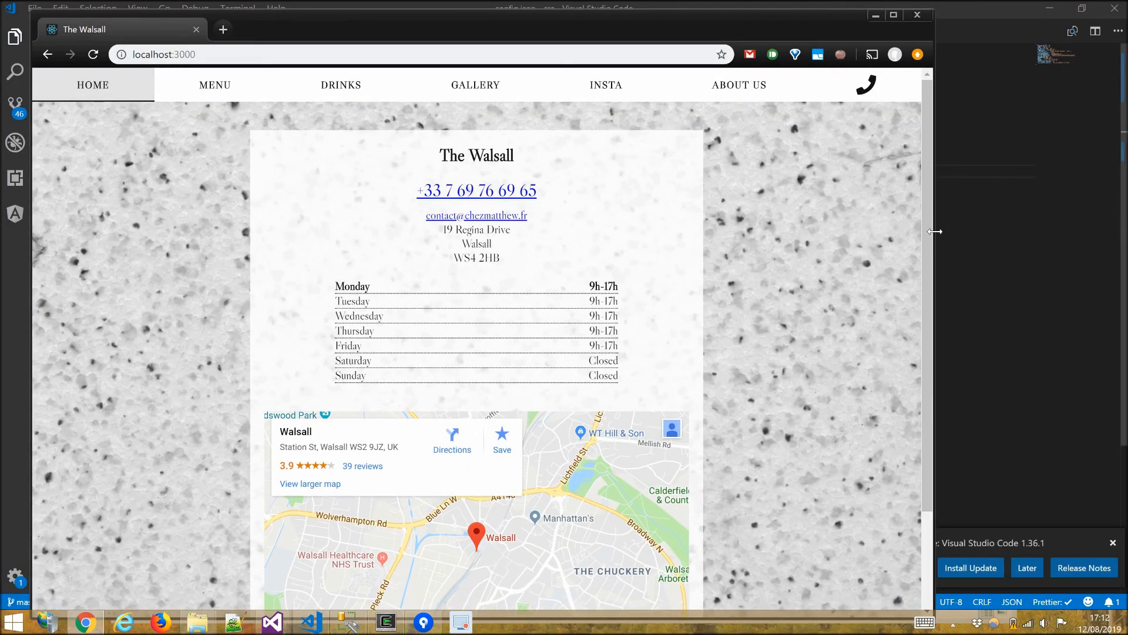
pyautogui.moveTo(882, 244); pyautogui.dragTo(472, 252)
pyautogui.click(772, 346)
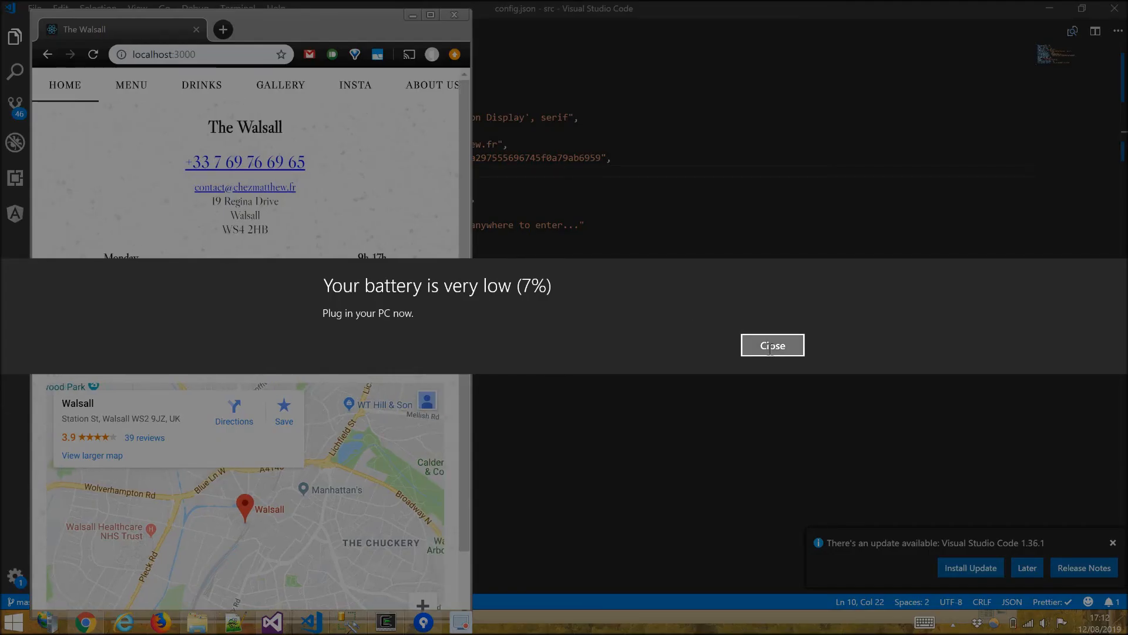